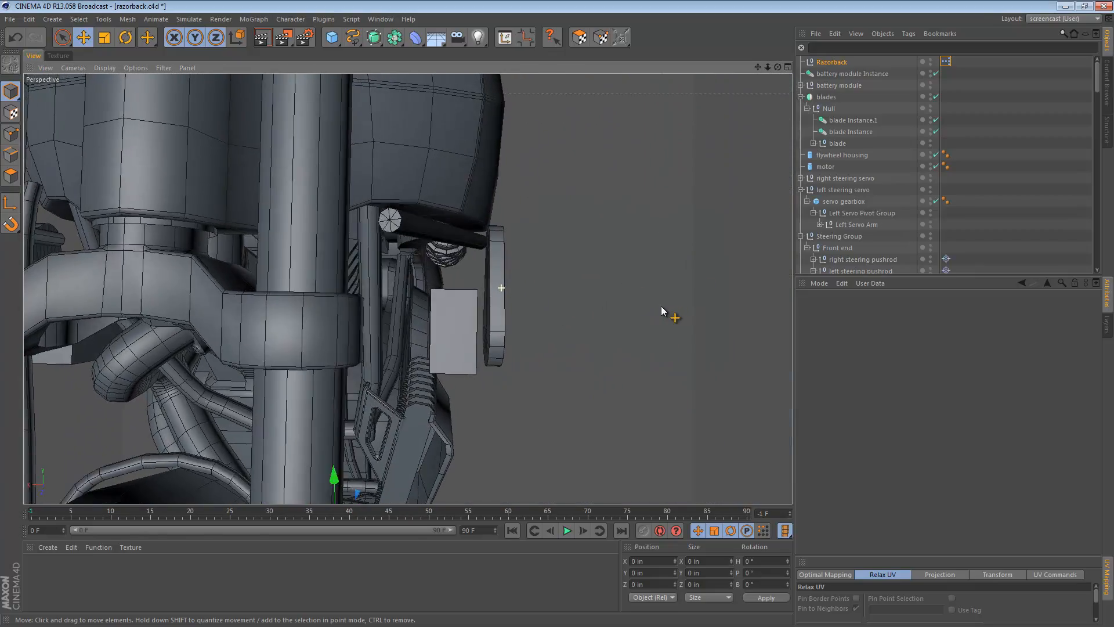
- Turn the Razorback's Steering control to about -15° and inspect the forks, servo arms and pushrods on both sides
alt+drag(472, 308, 591, 318)
alt+drag(391, 233, 356, 285)
mouse_move(416, 283)
alt+right_down()
mouse_move(370, 293)
mouse_move(395, 286)
alt+right_up()
mouse_move(395, 286)
alt+mouse_down()
mouse_move(416, 291)
mouse_move(395, 307)
alt+mouse_up()
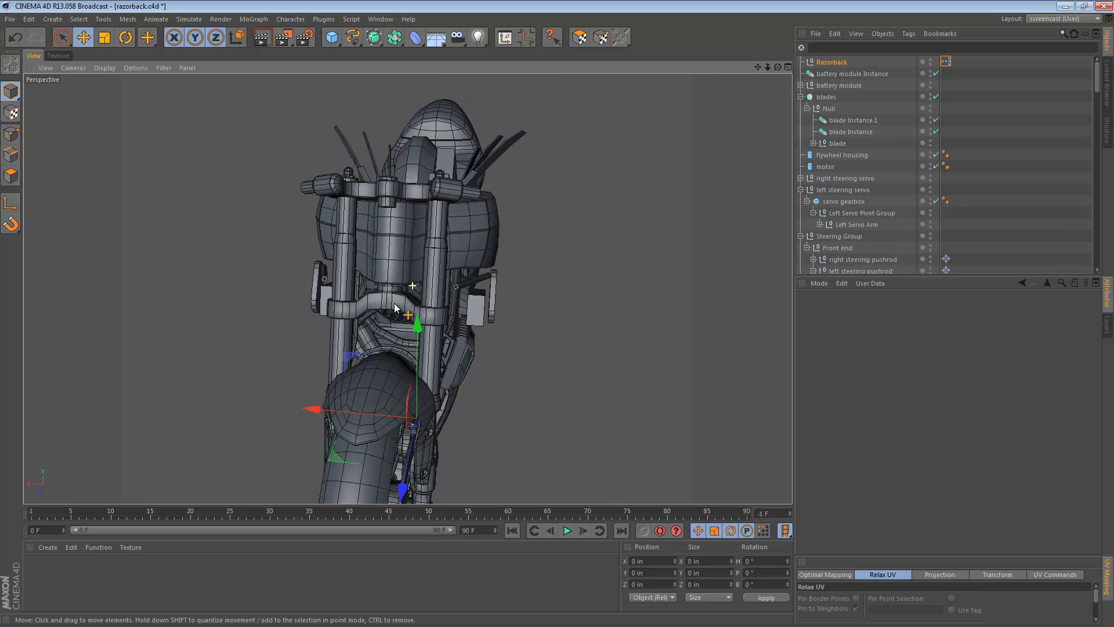
click(832, 64)
drag(985, 392, 910, 399)
alt+drag(483, 322, 649, 291)
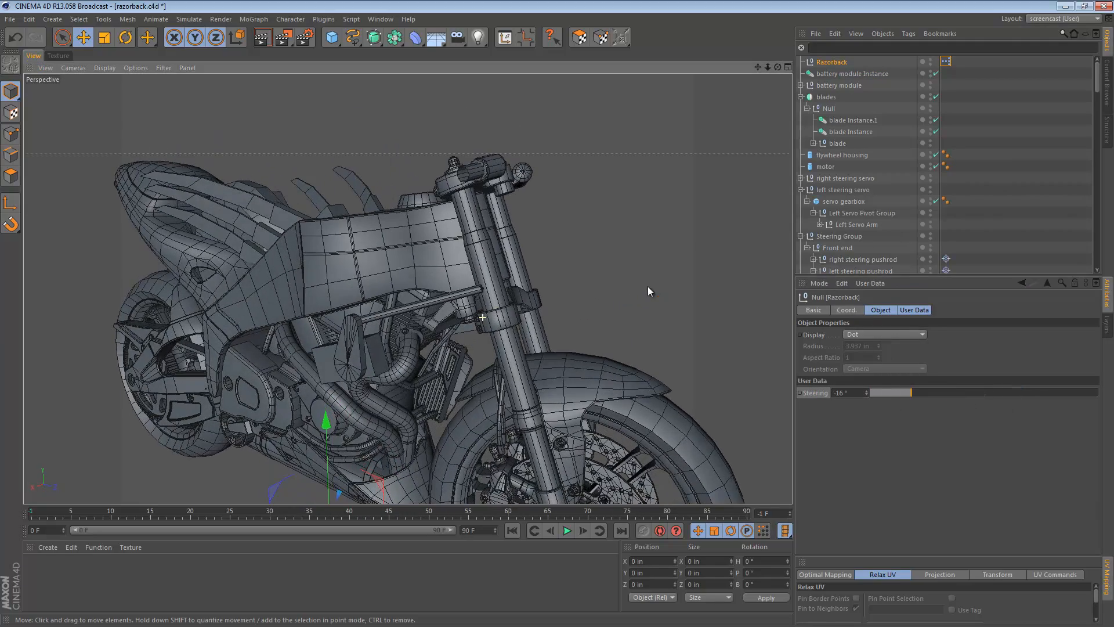
mouse_move(911, 393)
mouse_down()
mouse_move(1080, 401)
mouse_move(883, 406)
mouse_move(916, 395)
mouse_move(861, 395)
mouse_move(1089, 394)
mouse_move(951, 389)
mouse_move(1007, 400)
mouse_move(914, 402)
mouse_up()
alt+drag(541, 354, 148, 294)
alt+drag(578, 326, 468, 301)
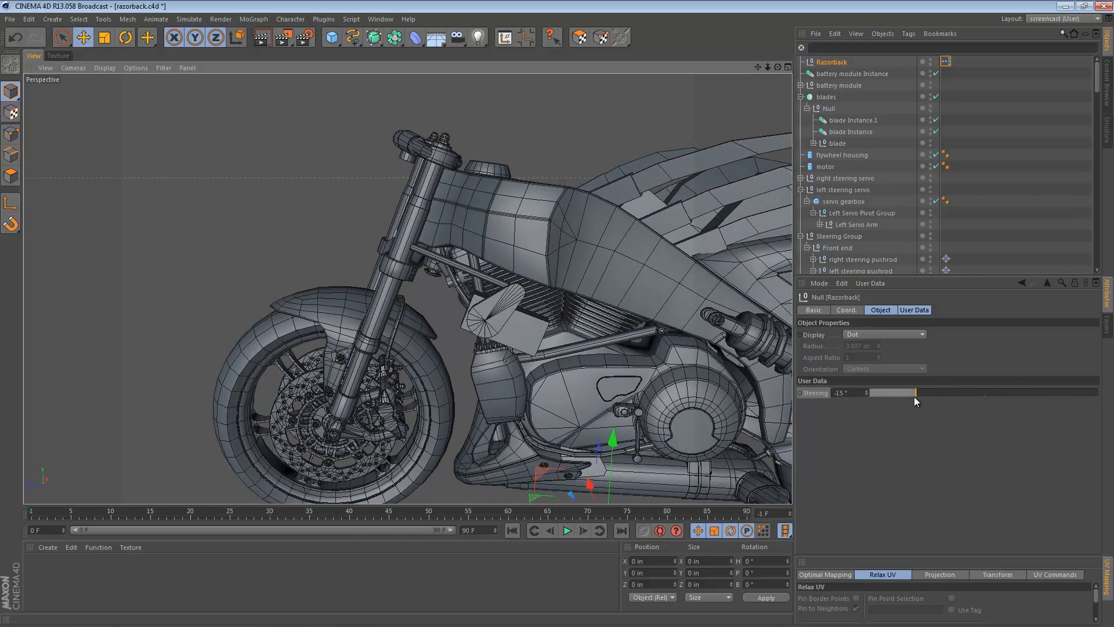
- Return the Razorback's Steering control to 0° and save the scene
drag(915, 395, 983, 405)
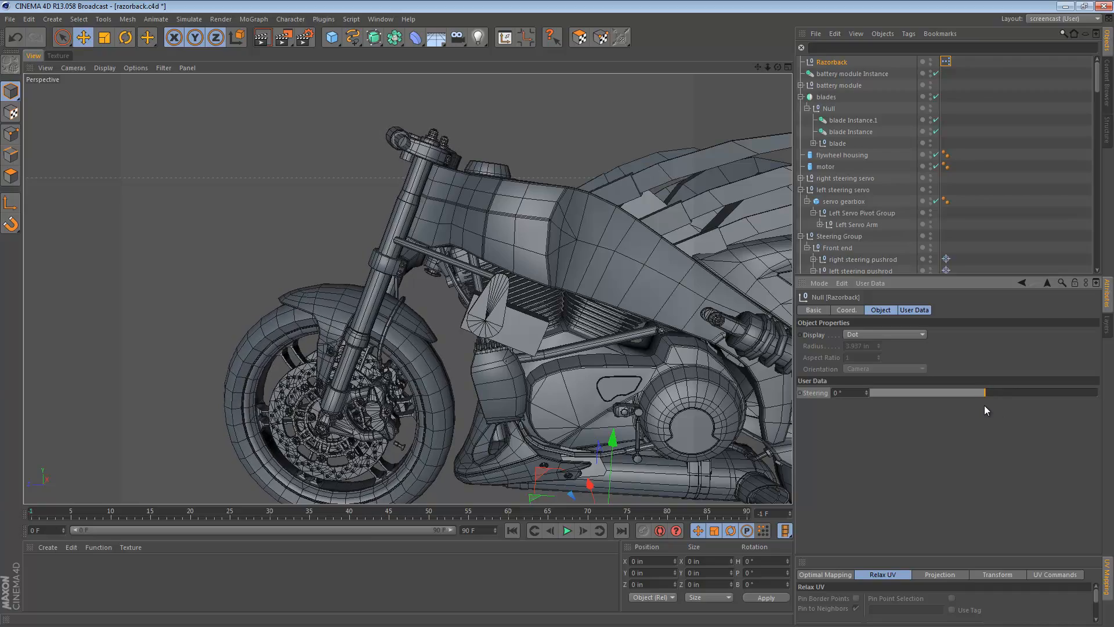
alt+drag(556, 270, 421, 260)
key(ctrl+s)
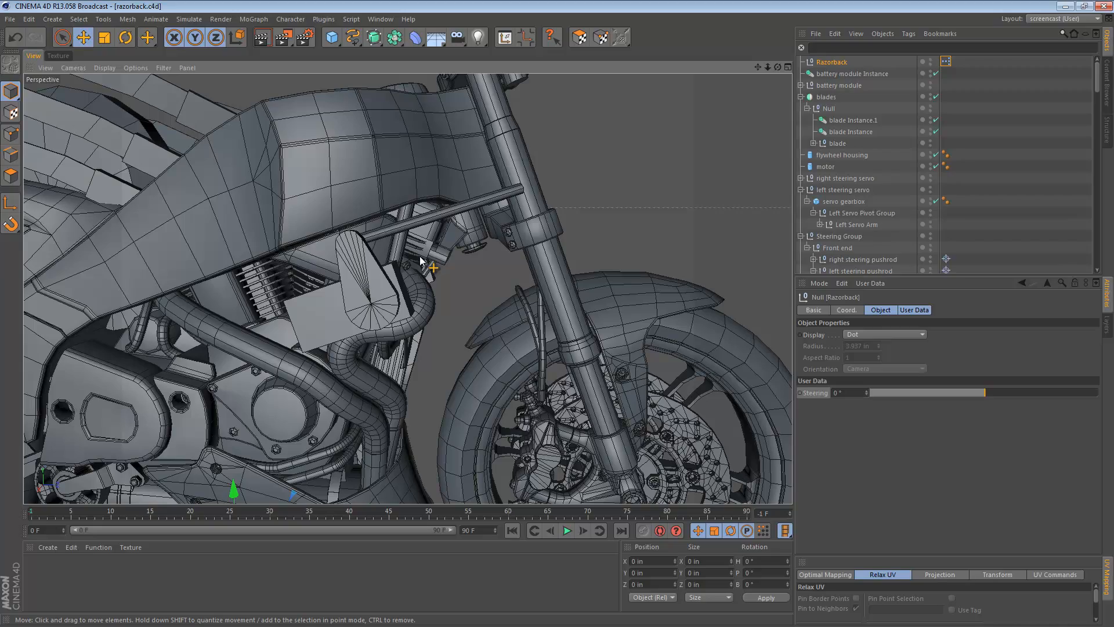
- Examine the right steering pushrod, its cylinder and its axis at the fork end
scroll(398, 308, up, 4)
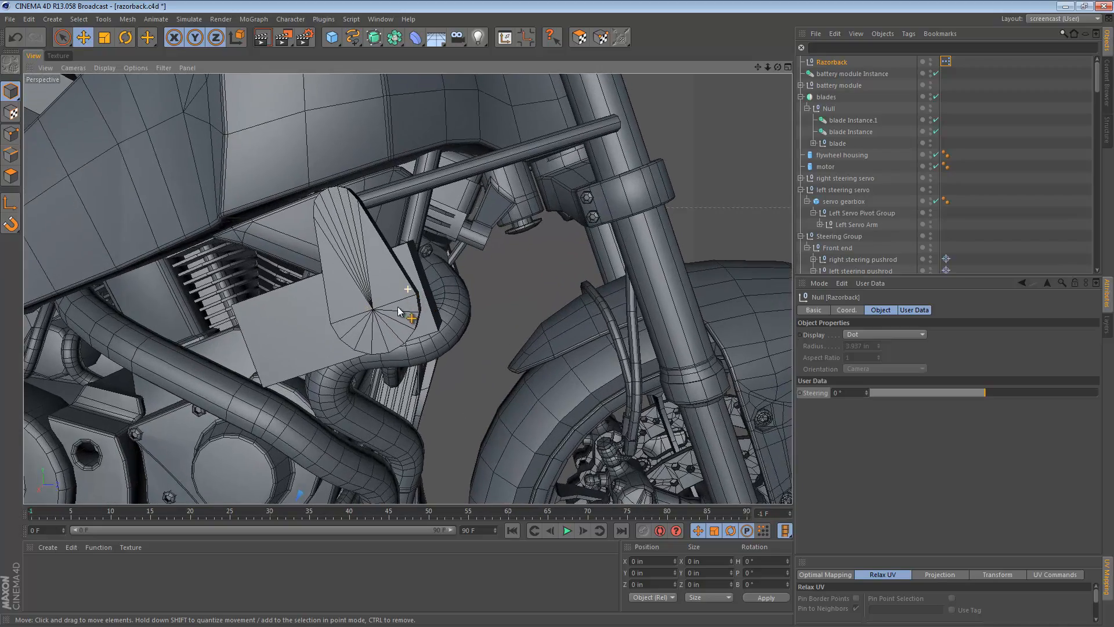
alt+drag(398, 310, 478, 227)
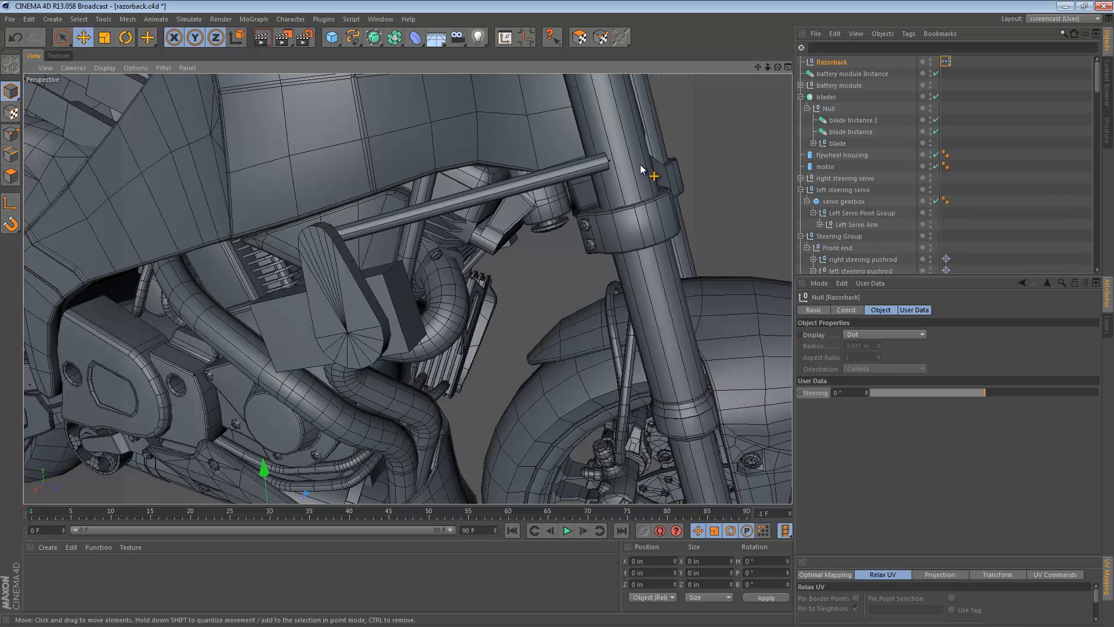
alt+drag(639, 165, 486, 210)
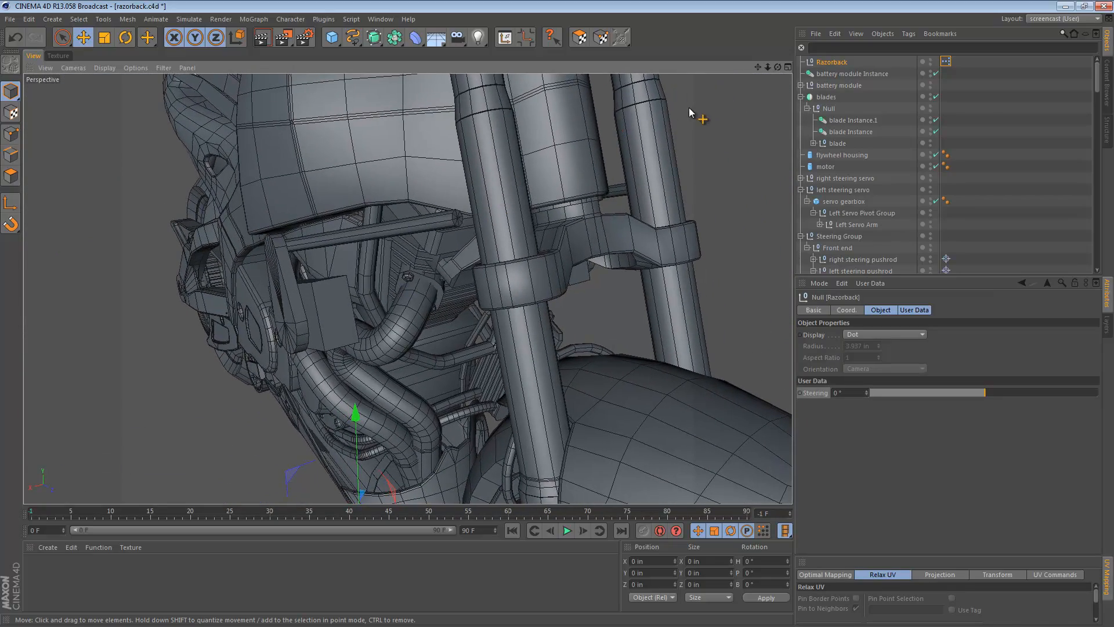
key(e)
click(459, 220)
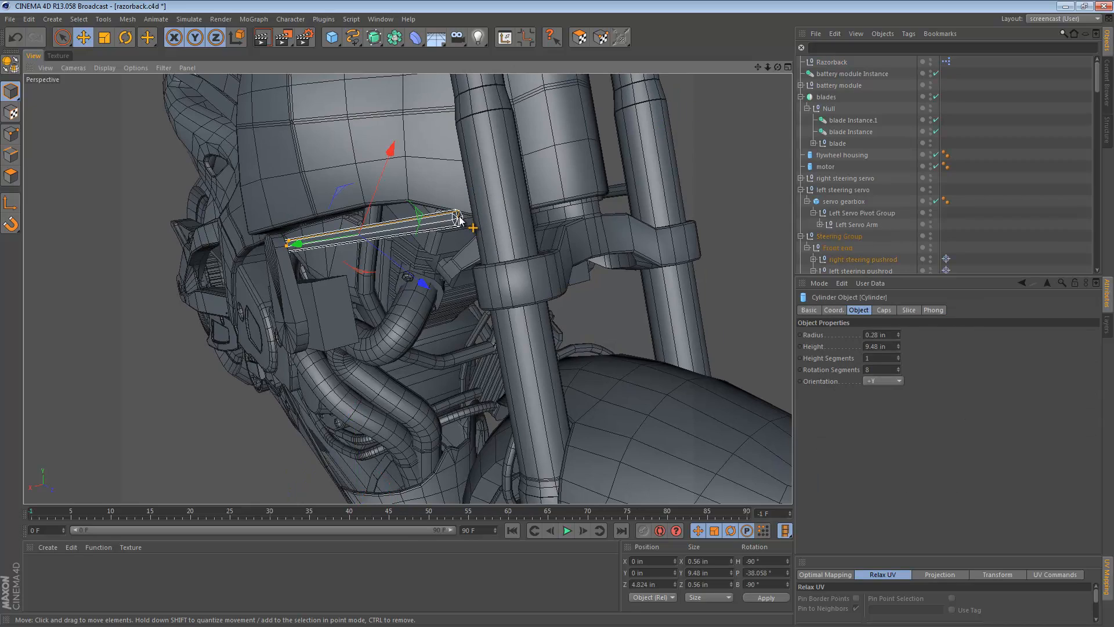
scroll(459, 220, up, 5)
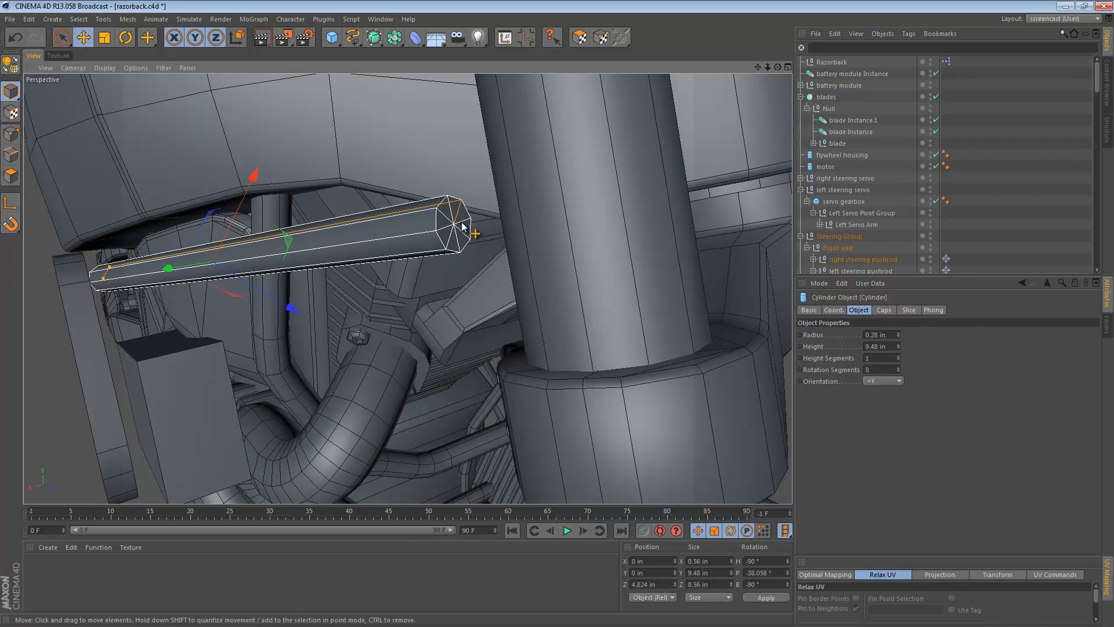
click(462, 226)
alt+drag(462, 226, 574, 227)
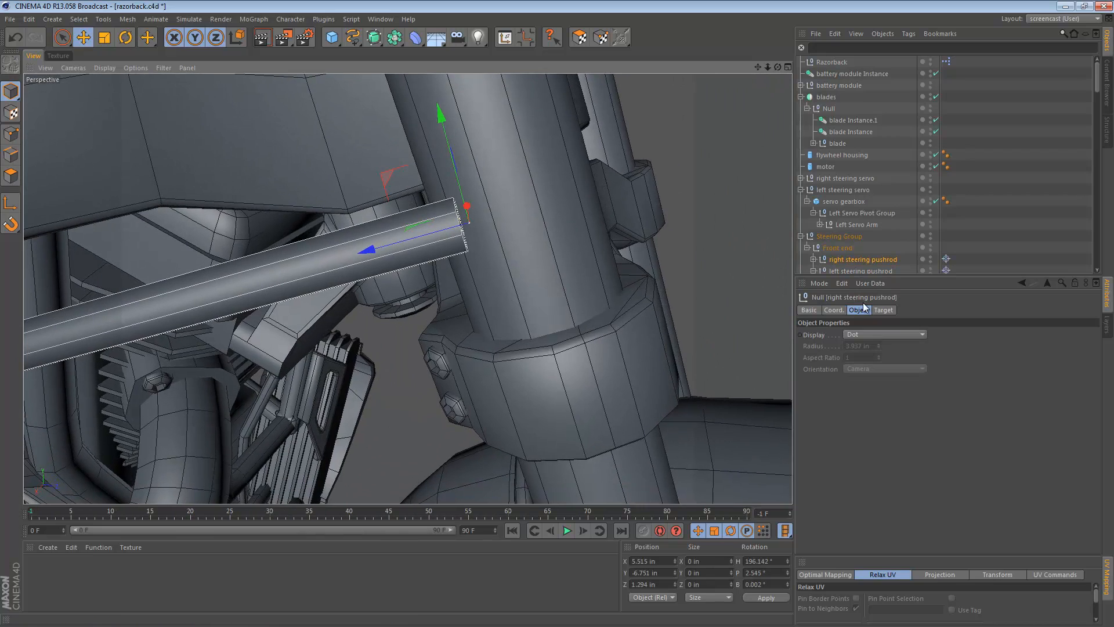
- Compare the left and right steering pushrod nulls and examine the right one between servo arm and fork
scroll(876, 232, down, 2)
click(868, 201)
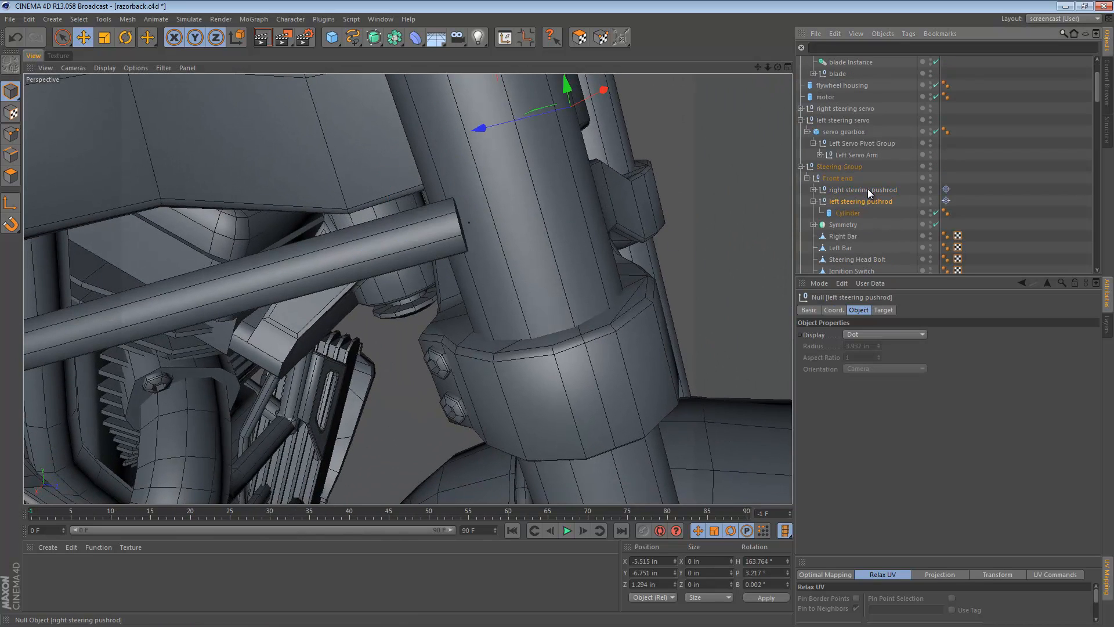
click(867, 190)
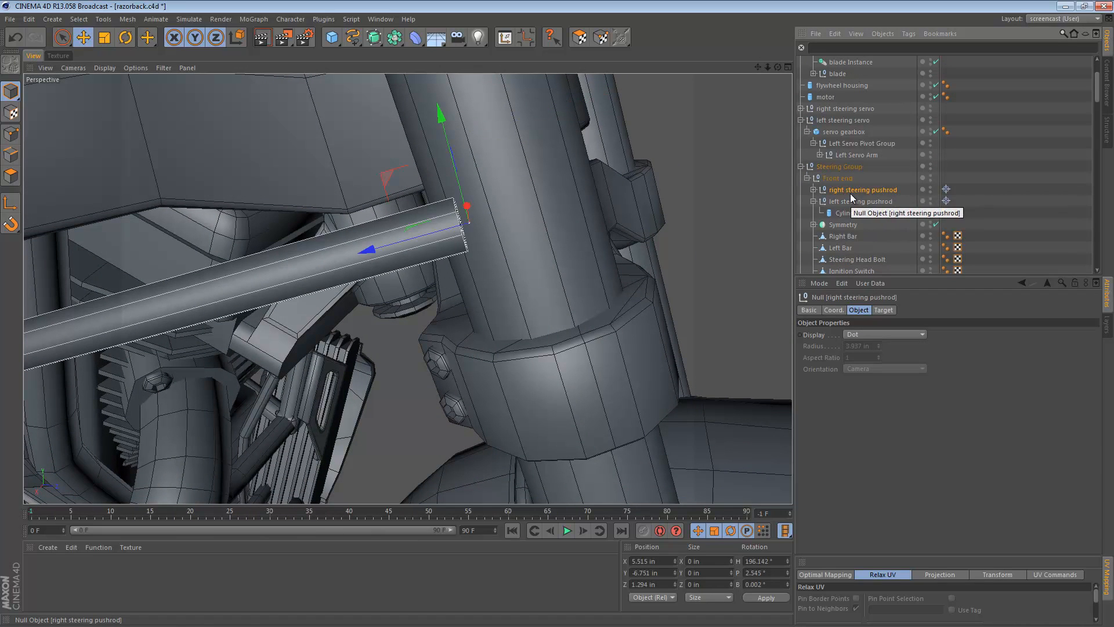
drag(855, 195, 799, 193)
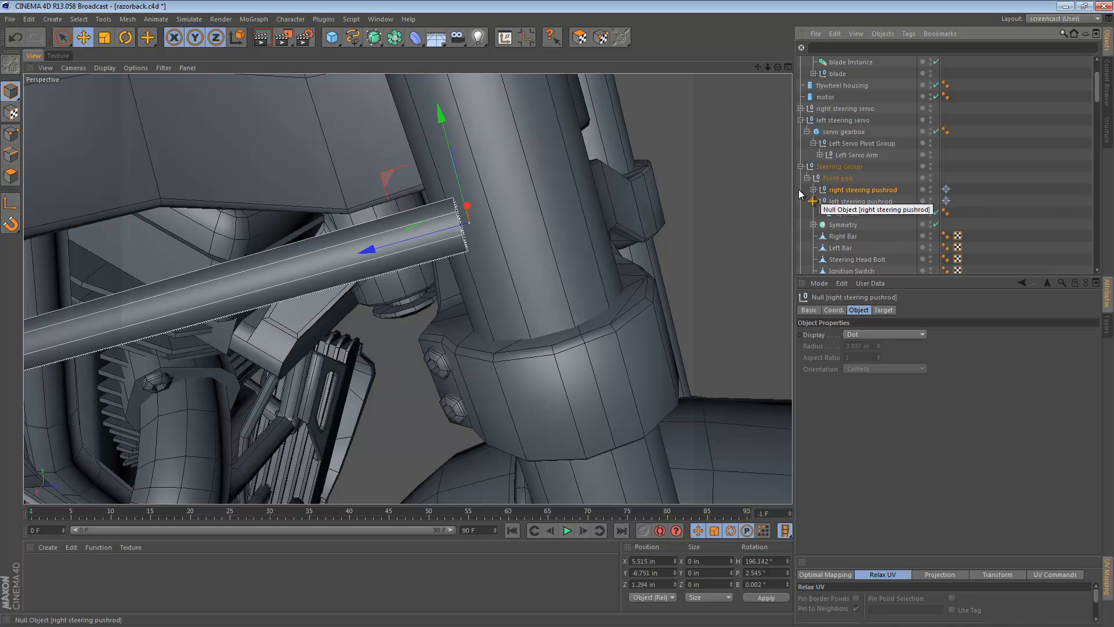
alt+right_drag(535, 197, 462, 198)
alt+middle_drag(534, 189, 572, 184)
alt+right_drag(572, 184, 546, 186)
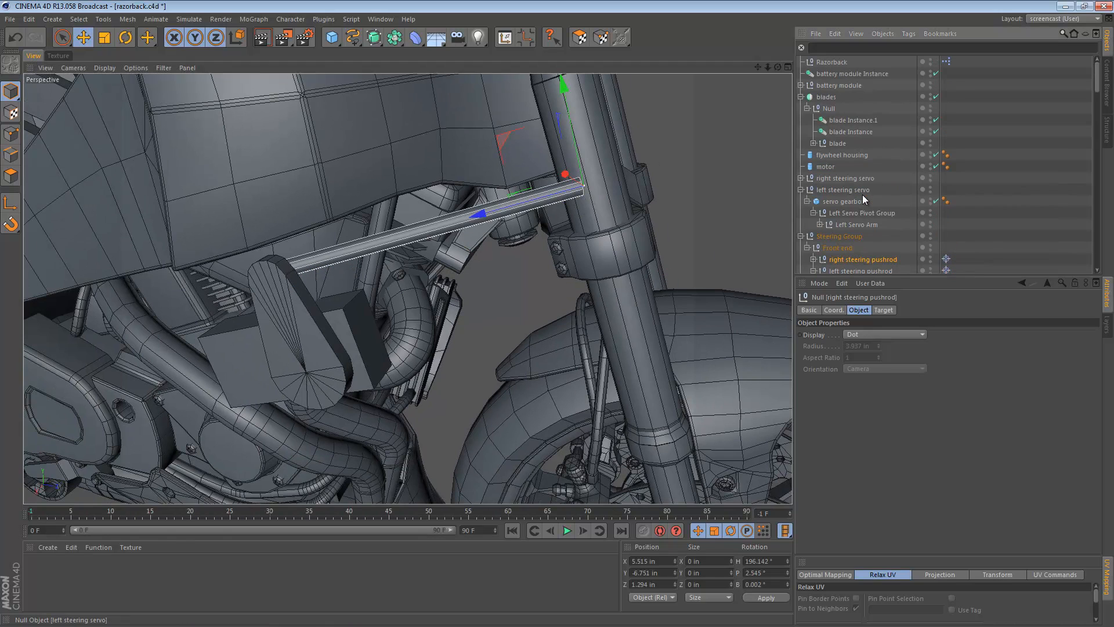
- Expand the right and left servo arm hierarchies and locate the target right and target left nulls
scroll(862, 194, up, 3)
scroll(846, 197, down, 3)
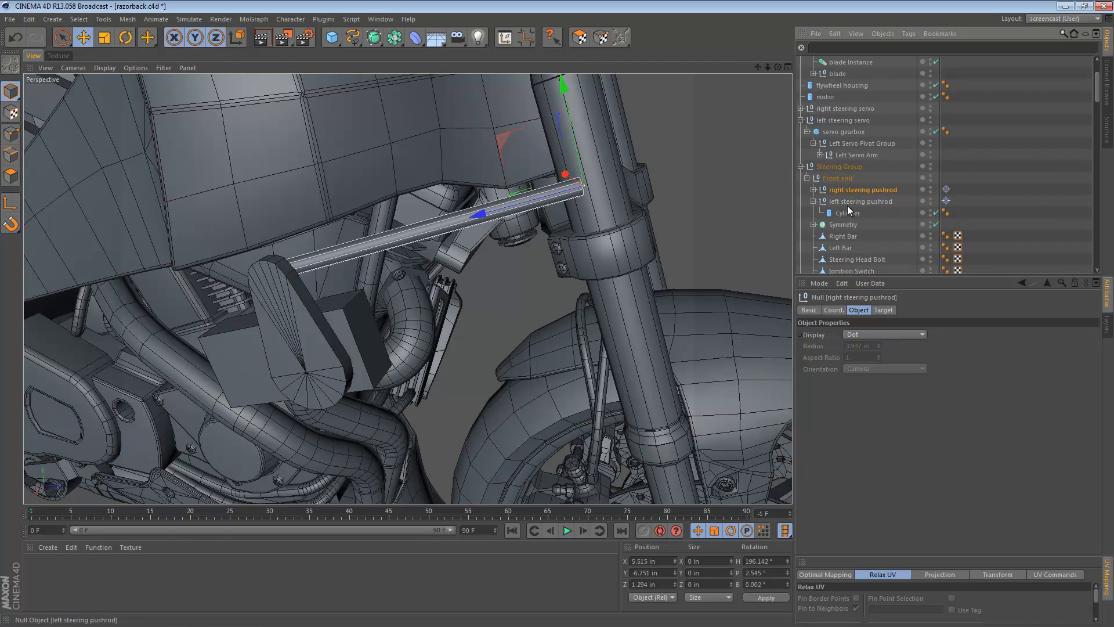
click(800, 109)
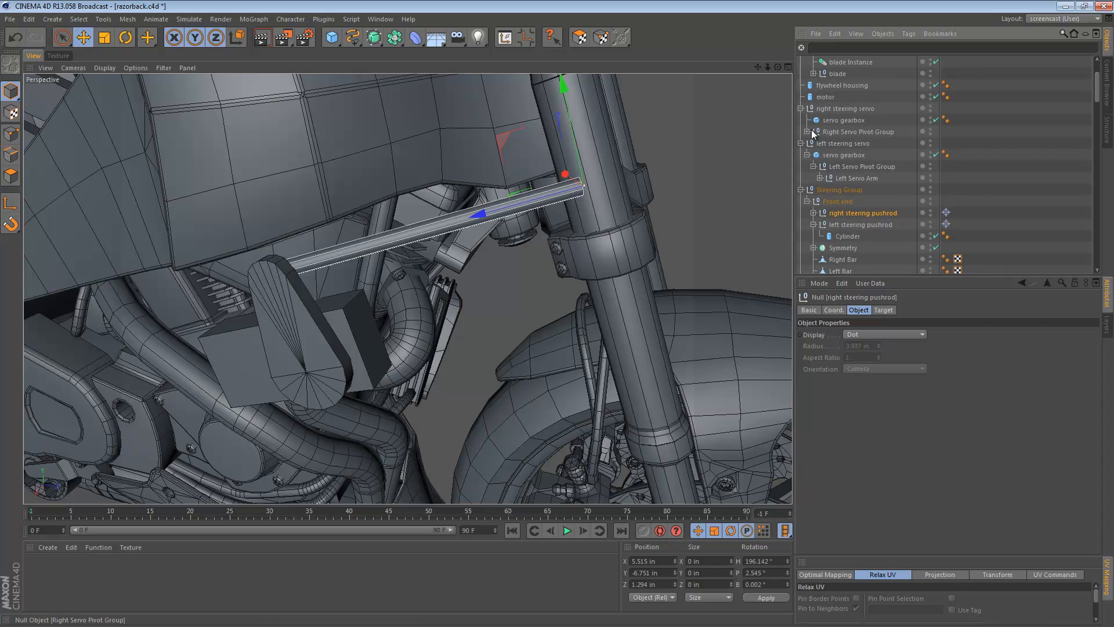
click(807, 132)
click(820, 155)
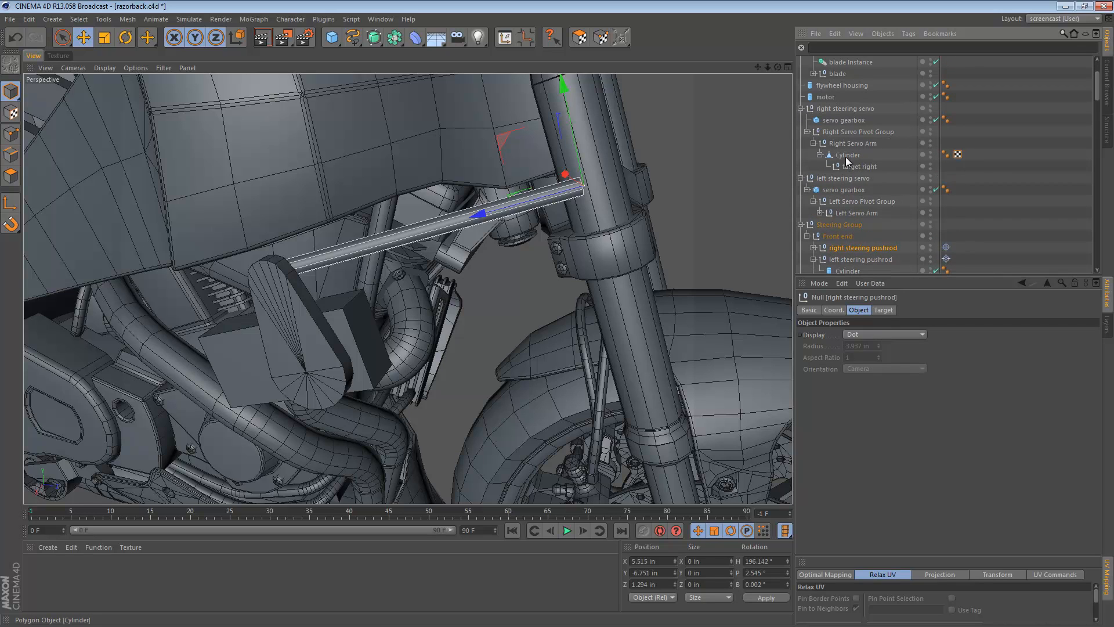
click(820, 213)
click(862, 235)
click(859, 166)
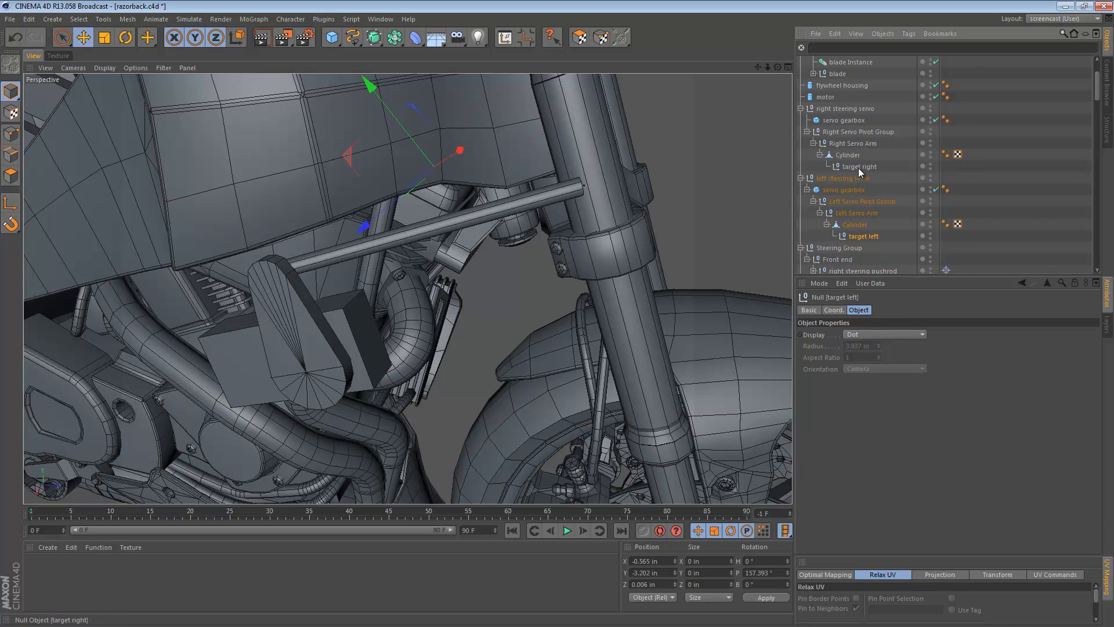
alt+middle_drag(620, 249, 602, 187)
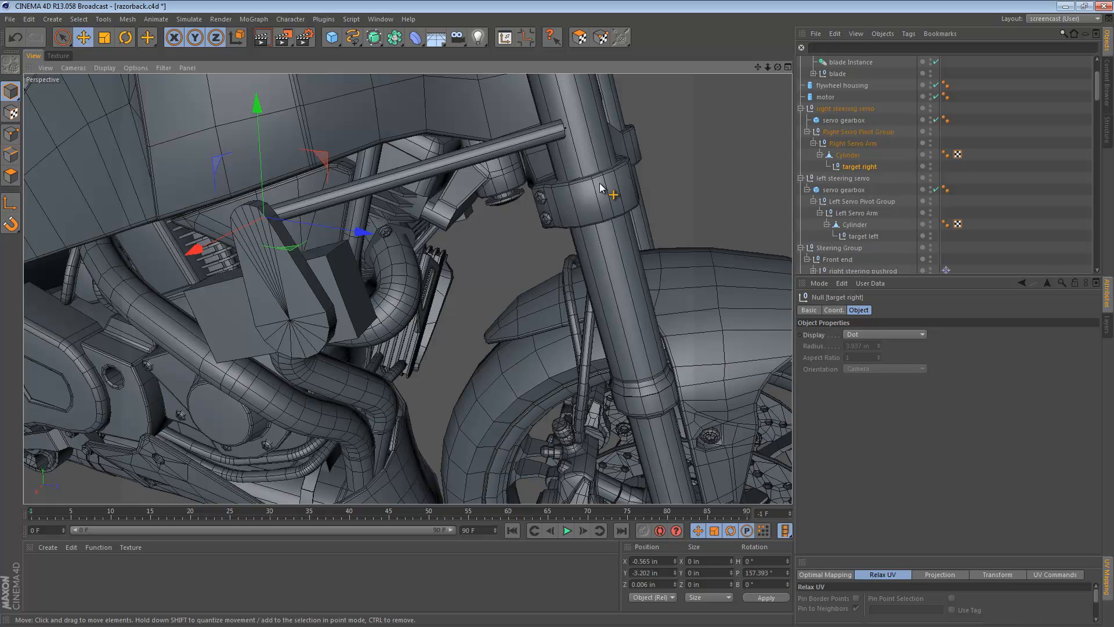
- Add a sphere to the scene and scale it down to about 14 in across
click(332, 38)
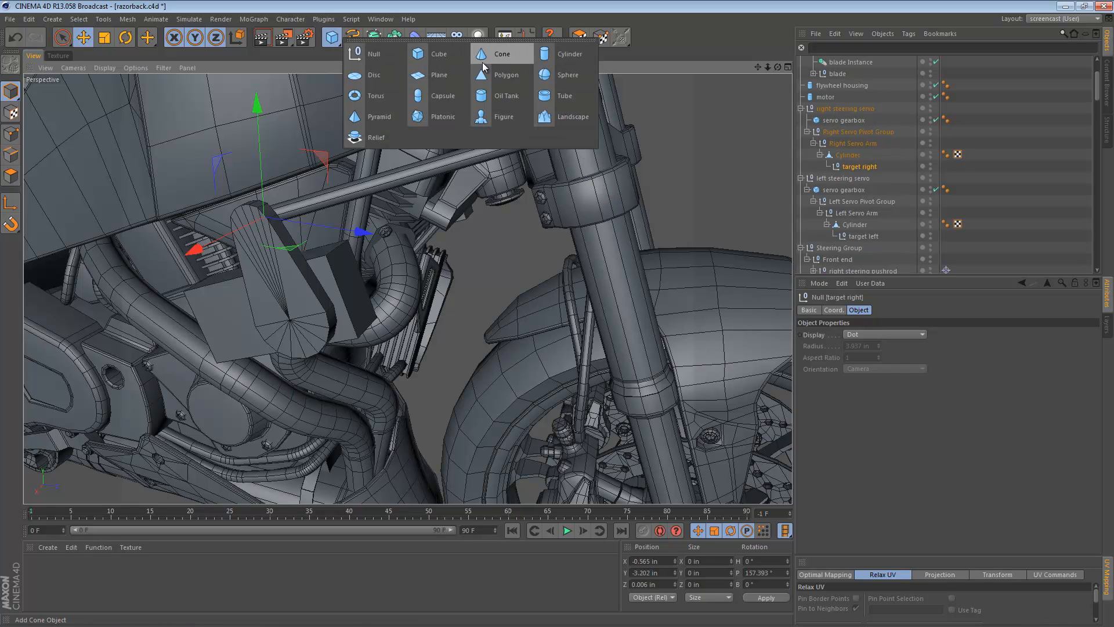
click(556, 74)
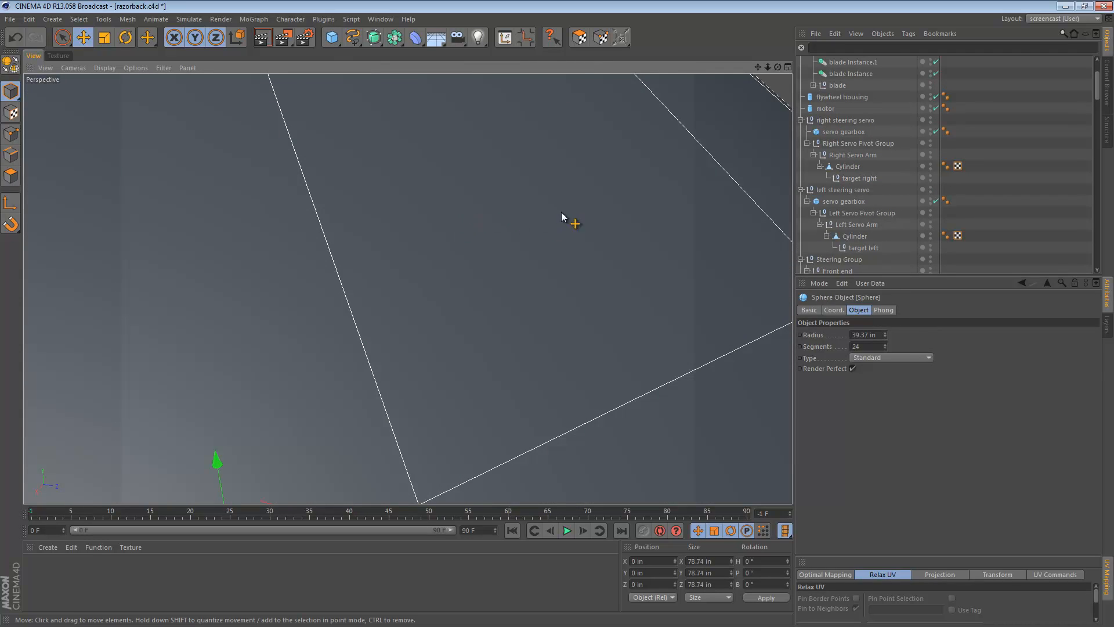
key(t)
drag(561, 213, 279, 358)
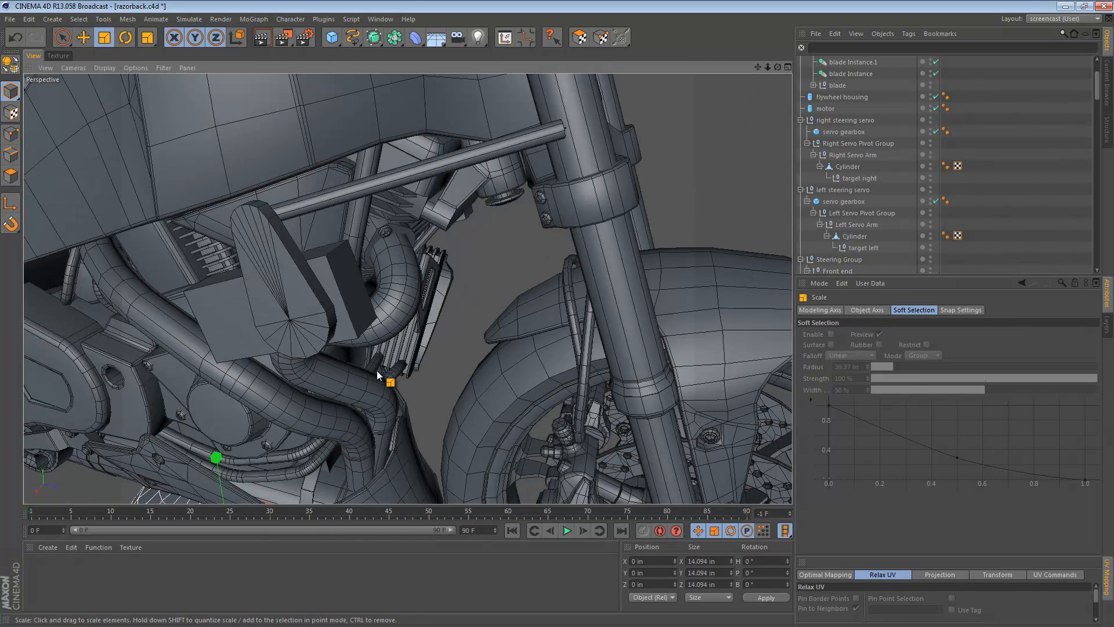
key(e)
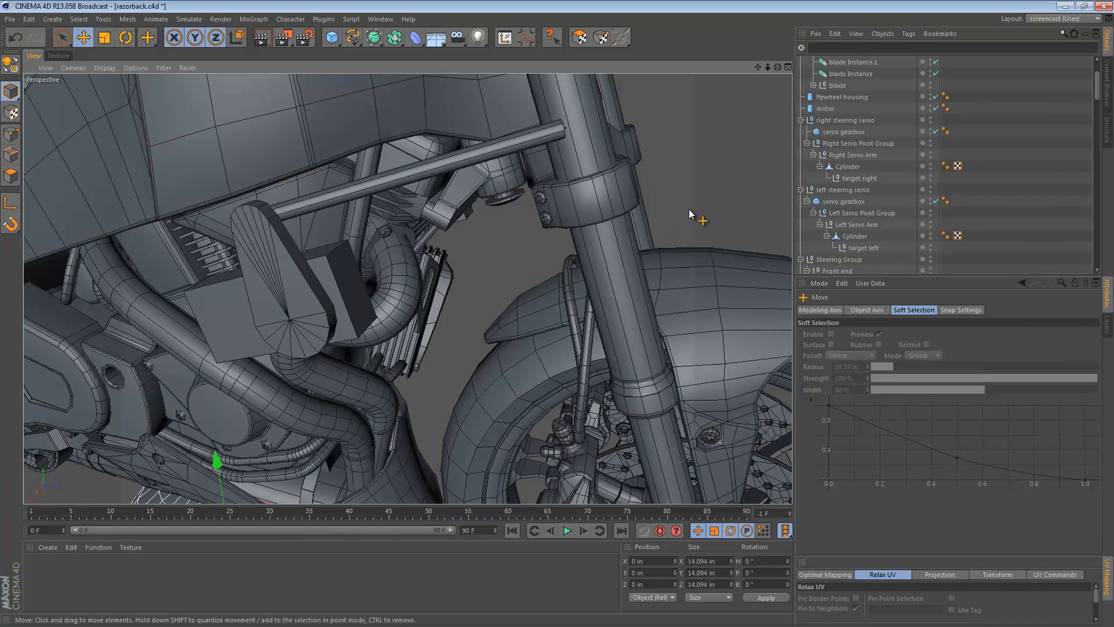
- Transfer the sphere to the target right null and scale it down to about 2.2 in across
key(shift+t)
drag(855, 179, 867, 335)
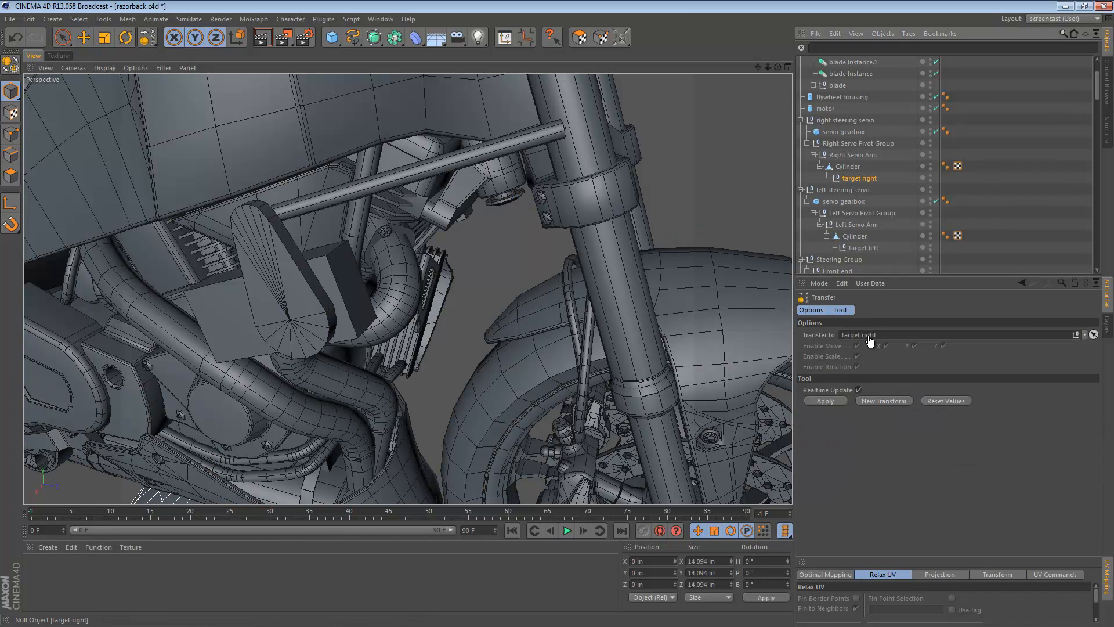
click(497, 196)
click(826, 402)
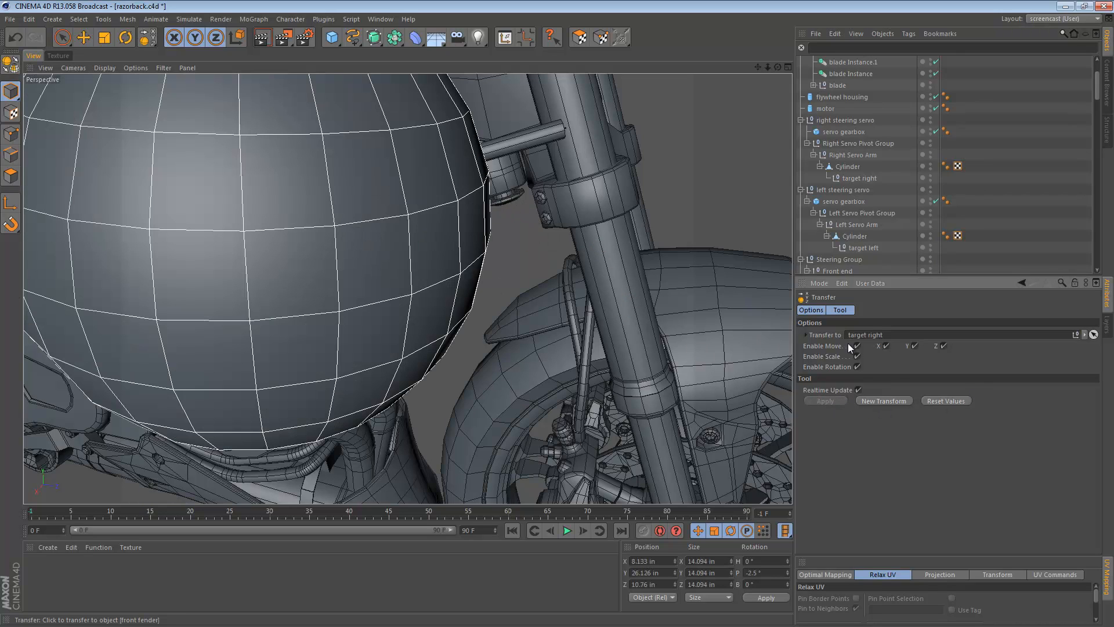
key(t)
drag(505, 277, 101, 273)
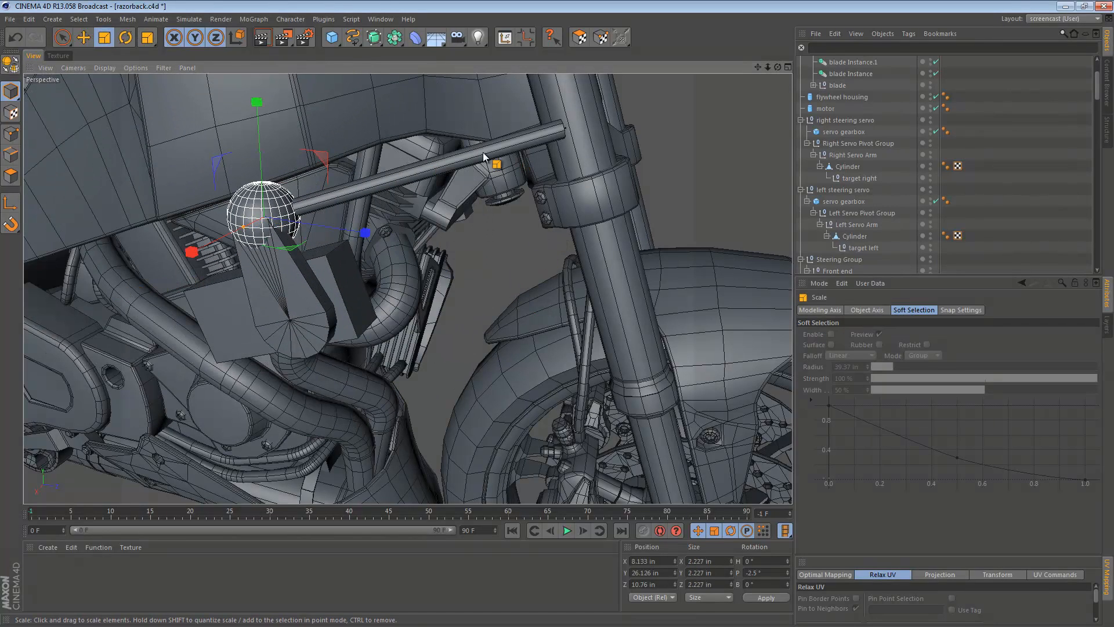
- Group the sphere under a new null and rename the null "ball end"
scroll(873, 183, up, 3)
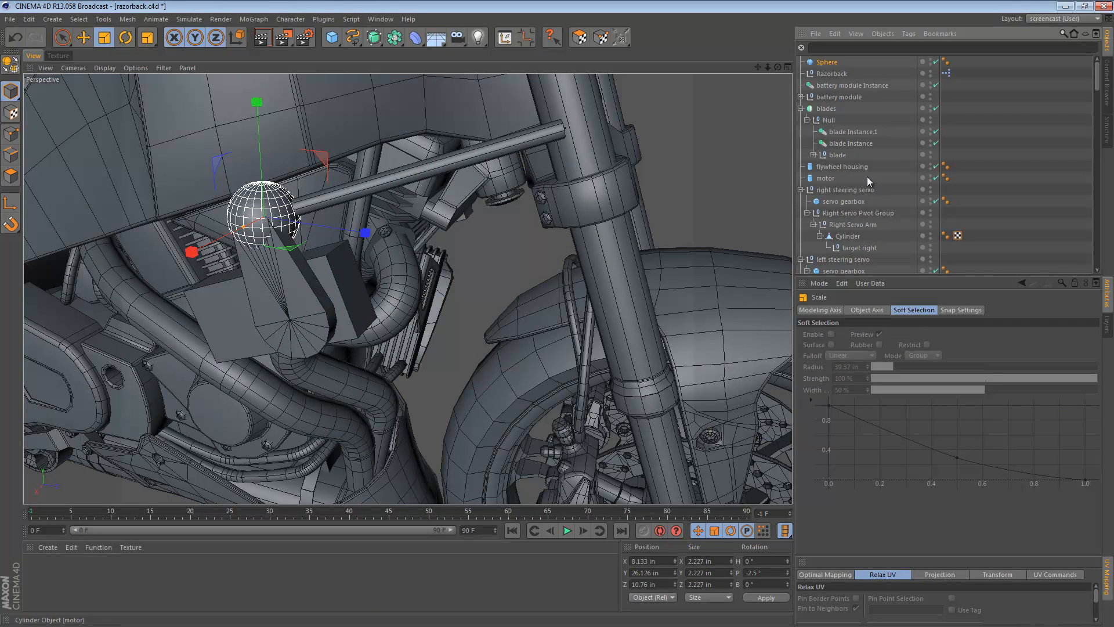
click(827, 62)
key(alt+g)
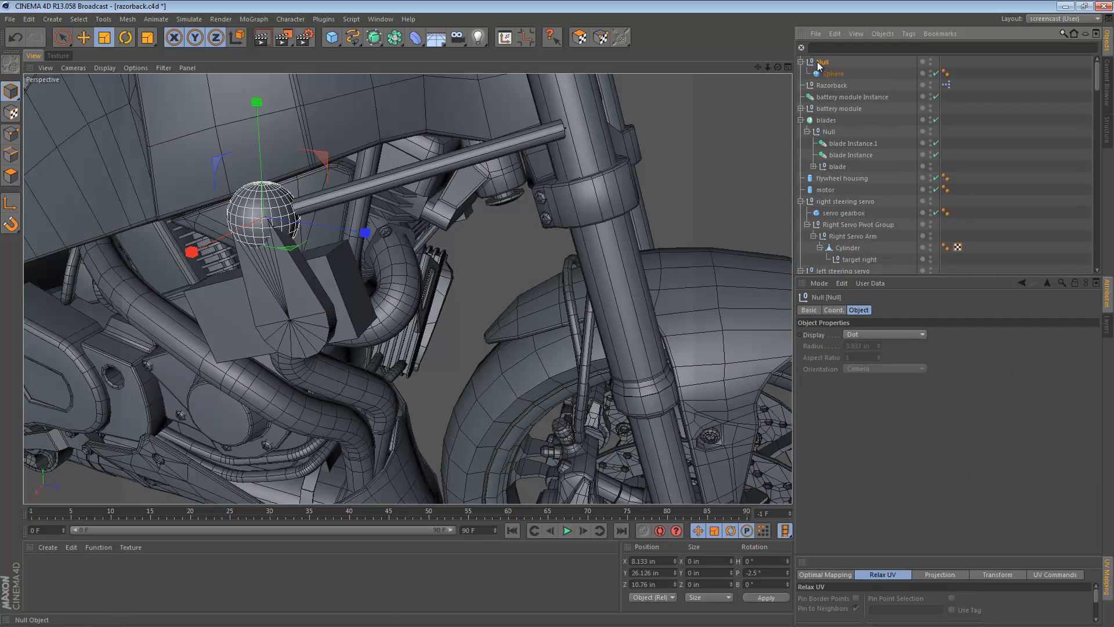
key(e)
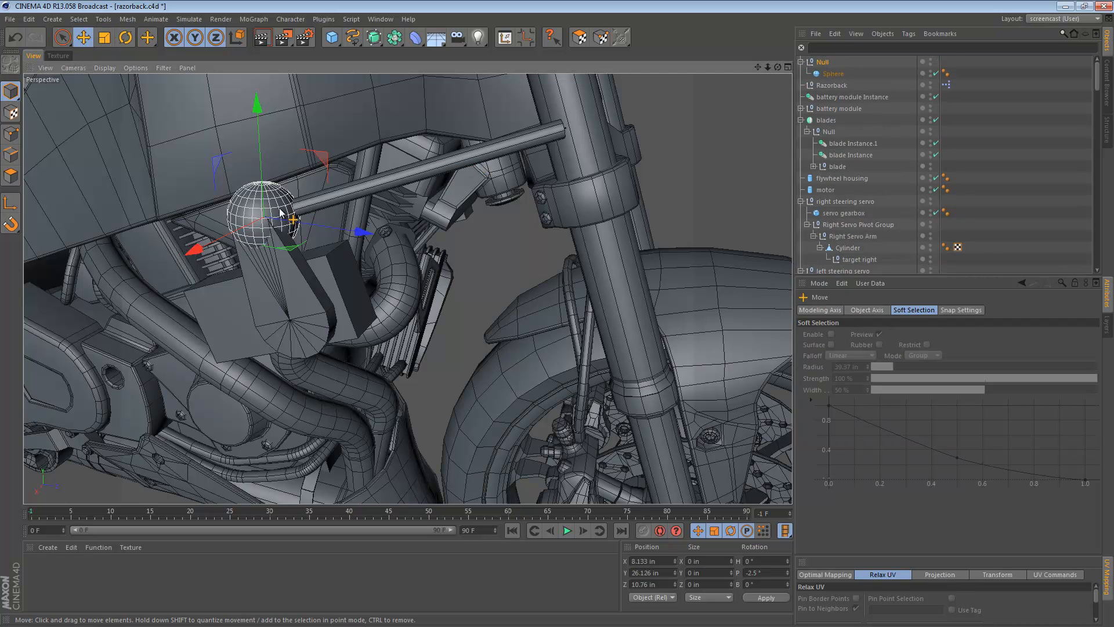
double_click(824, 62)
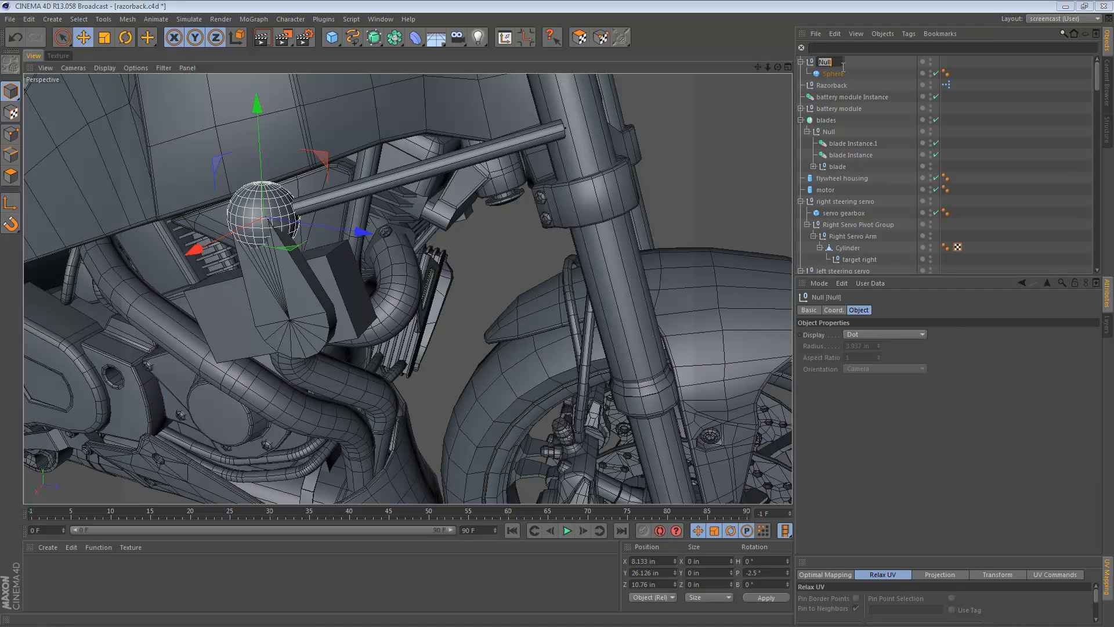
key(Return)
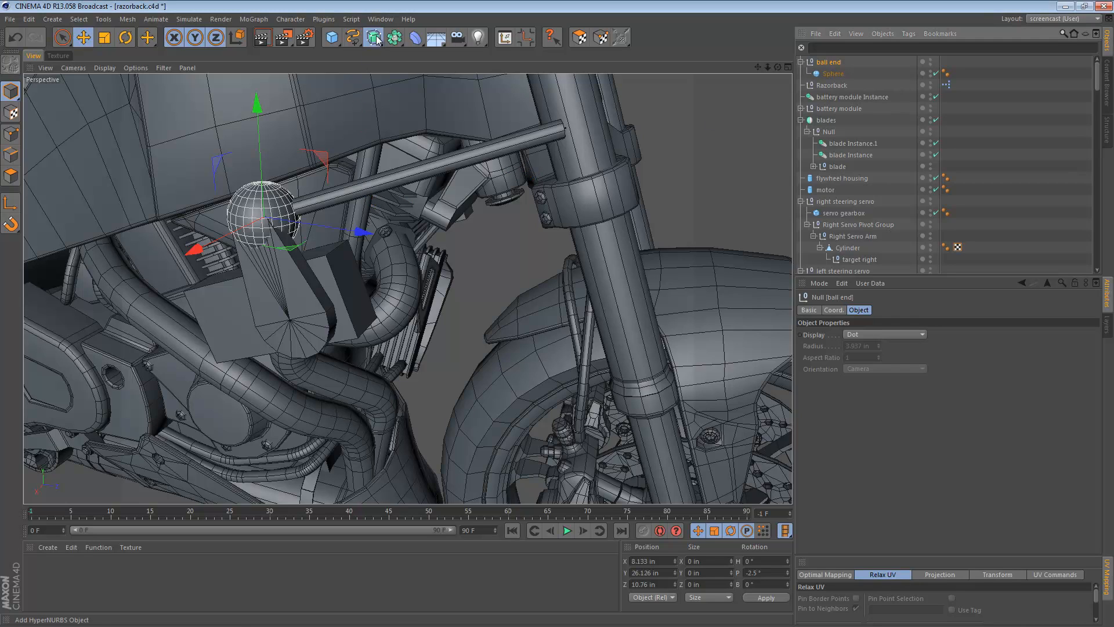
- Create an instance of the ball end null and transfer it to the right steering pushrod
drag(373, 38, 628, 72)
key(e)
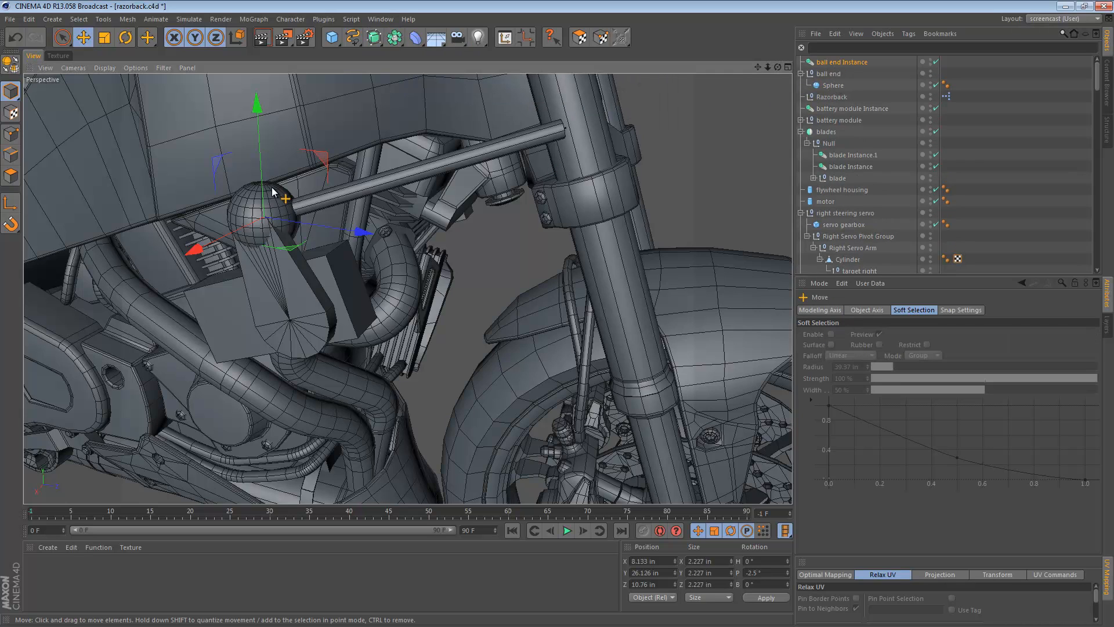
key(shift+t)
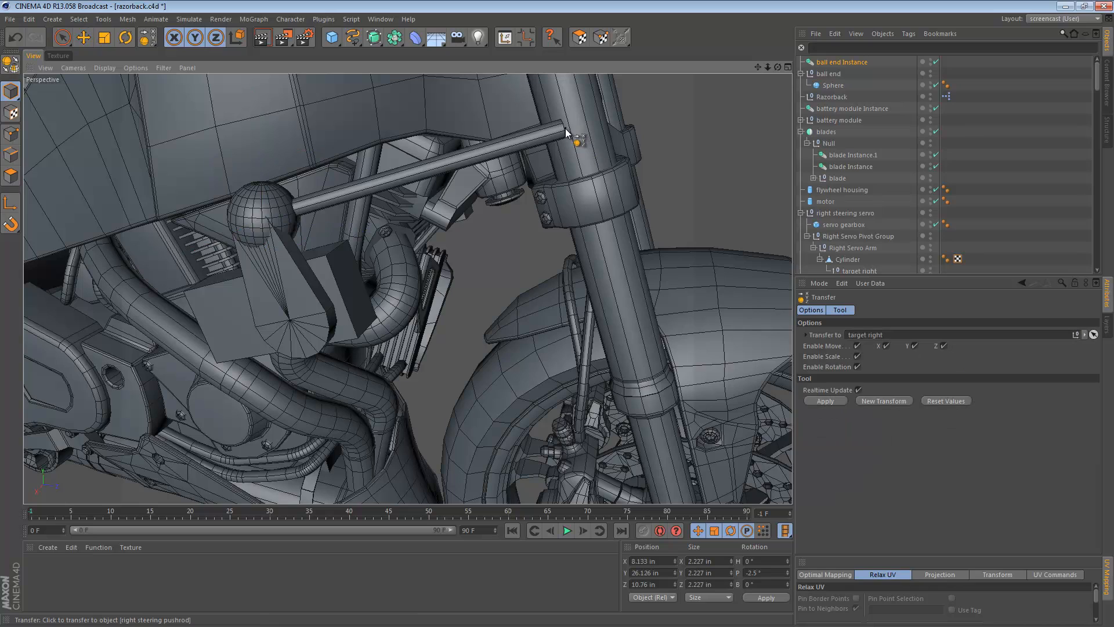
scroll(908, 239, down, 5)
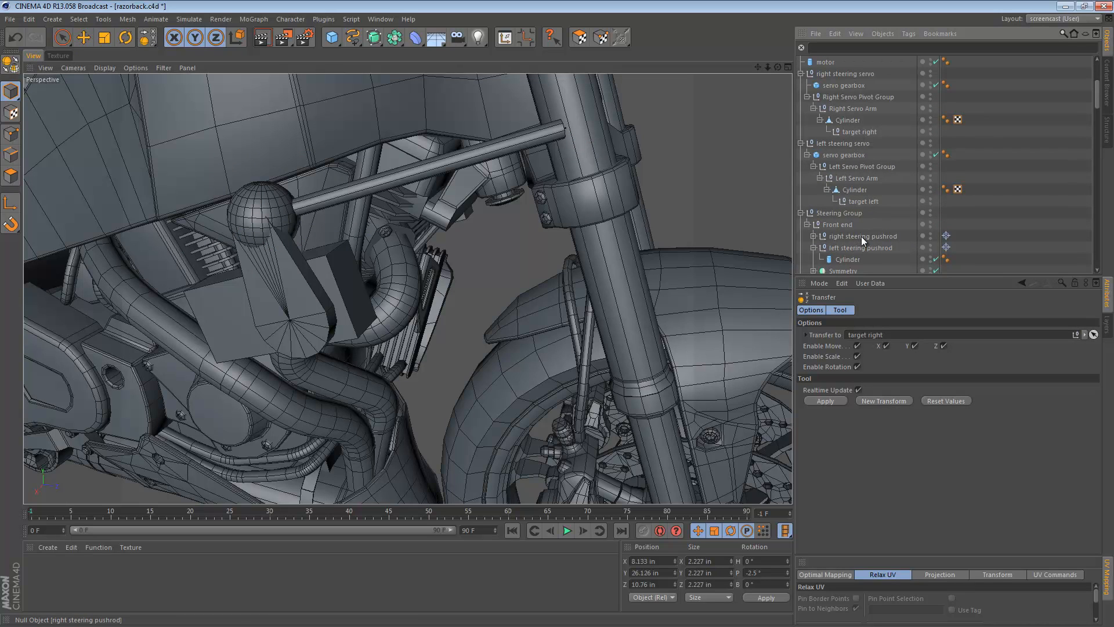
drag(862, 235, 873, 335)
click(829, 400)
key(e)
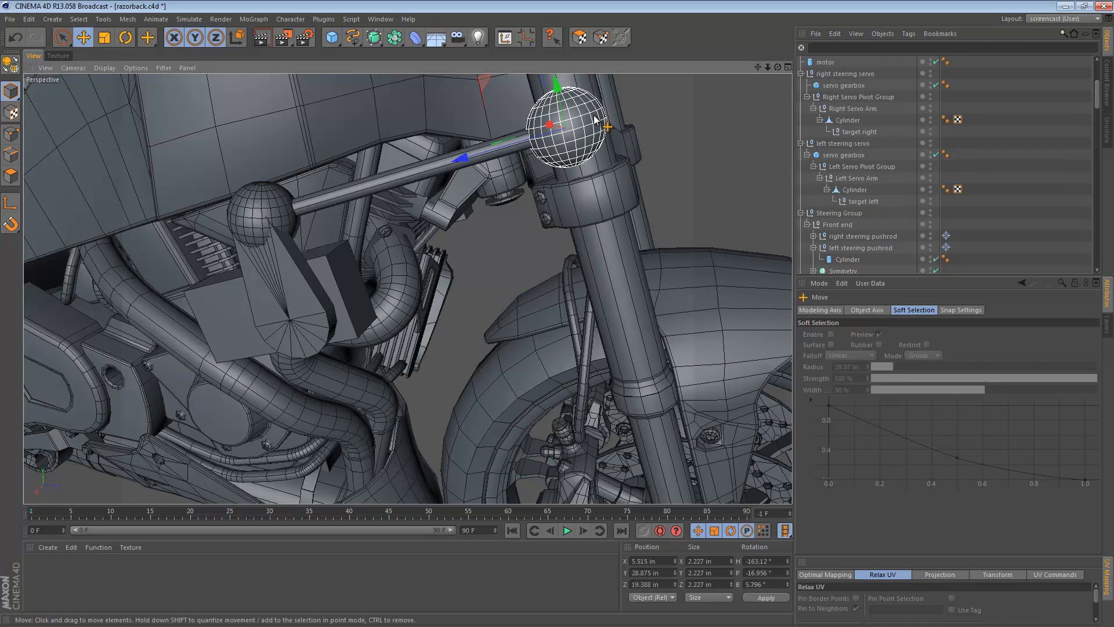
- Nest the ball end instance under the Front end null of the Steering Group, above the right steering pushrod
alt+drag(568, 107, 499, 212)
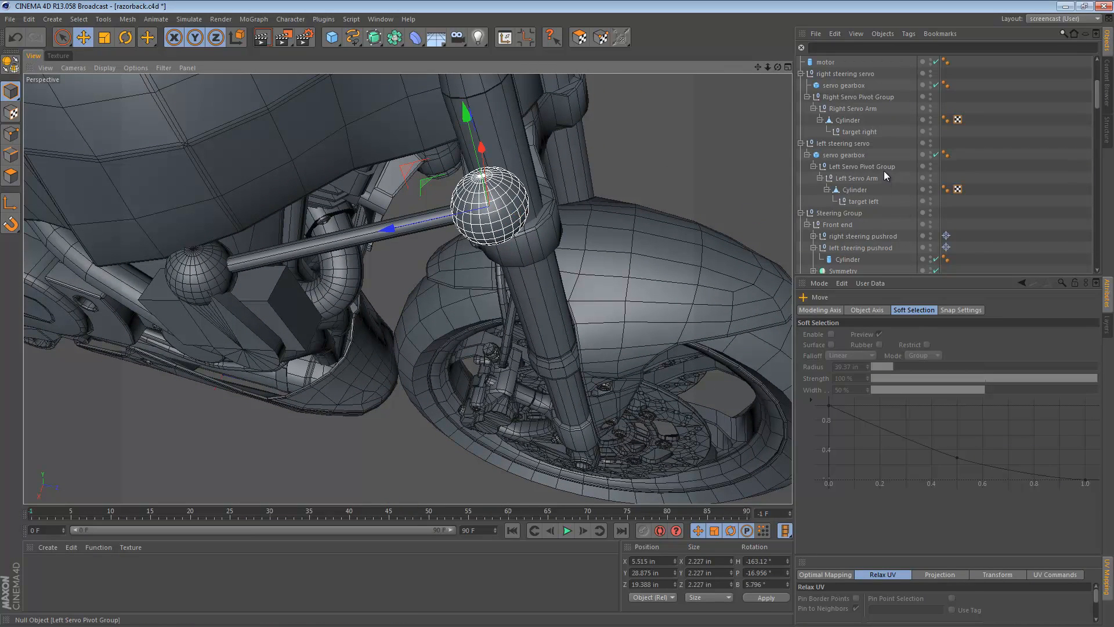
scroll(882, 170, up, 6)
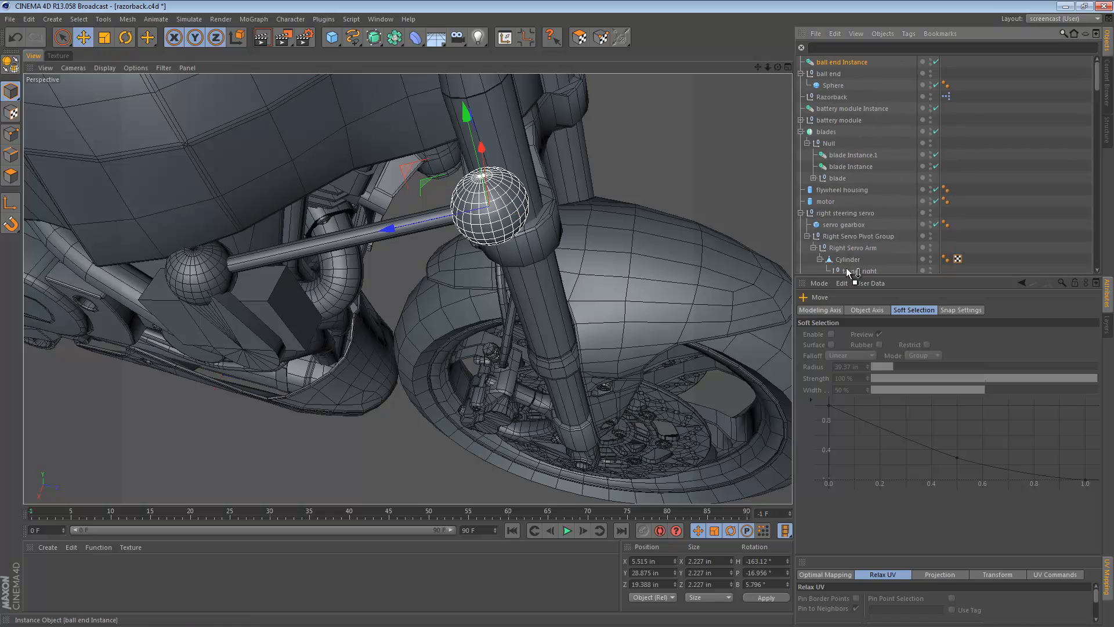
scroll(847, 269, down, 4)
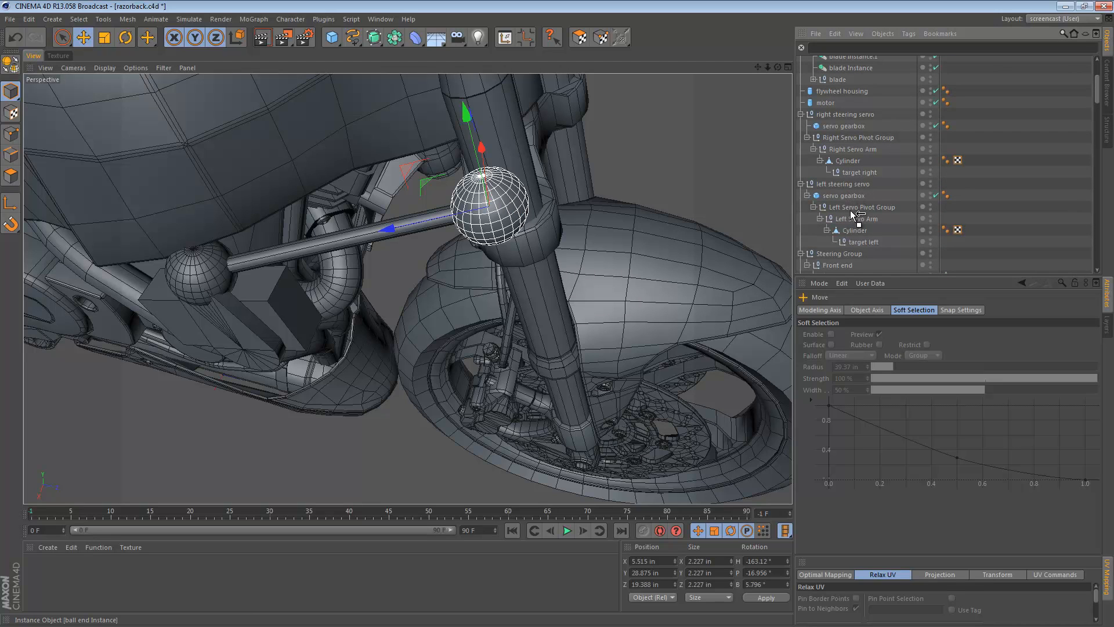
scroll(847, 269, down, 4)
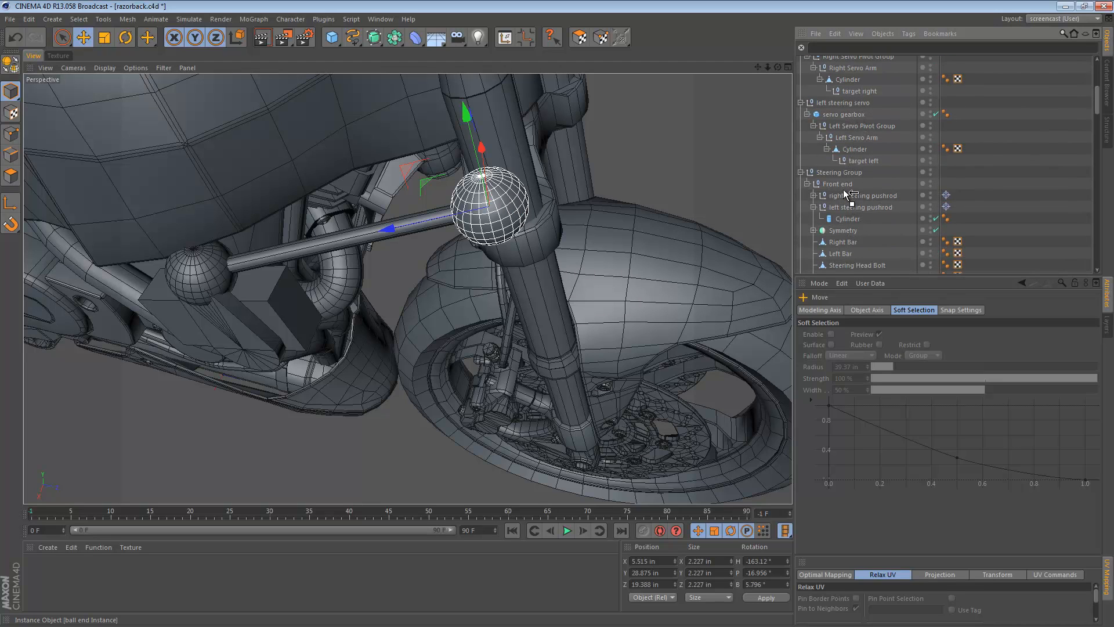
drag(843, 189, 844, 189)
- Scale the original Sphere inside the ball end null down to about 1.13 in across
alt+drag(508, 210, 342, 152)
alt+right_drag(584, 209, 633, 206)
alt+drag(433, 187, 534, 179)
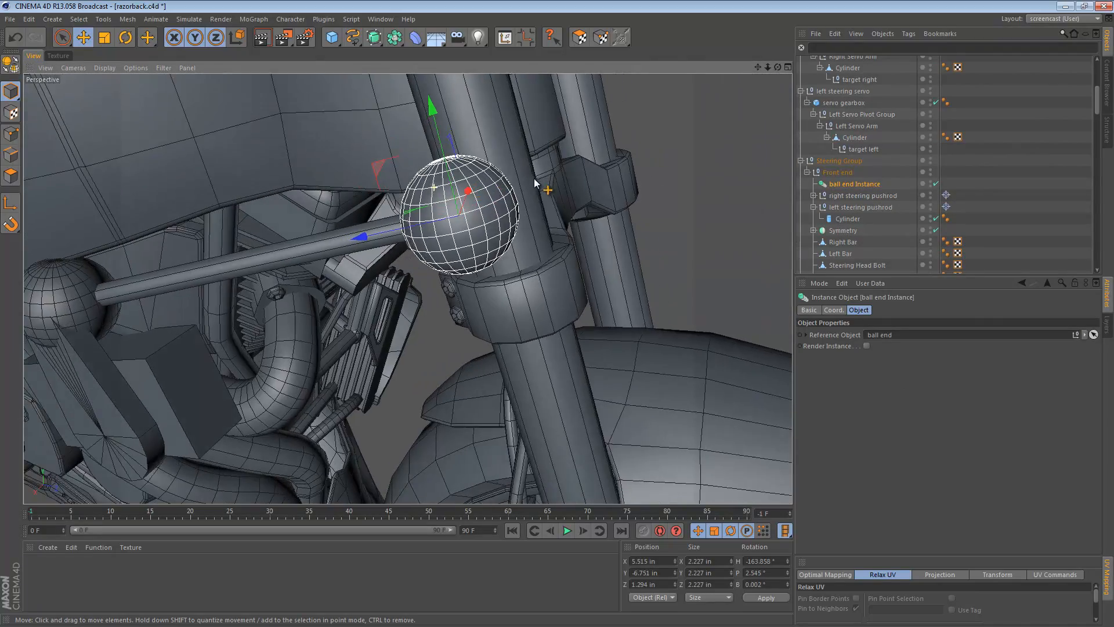
alt+middle_drag(534, 180, 629, 177)
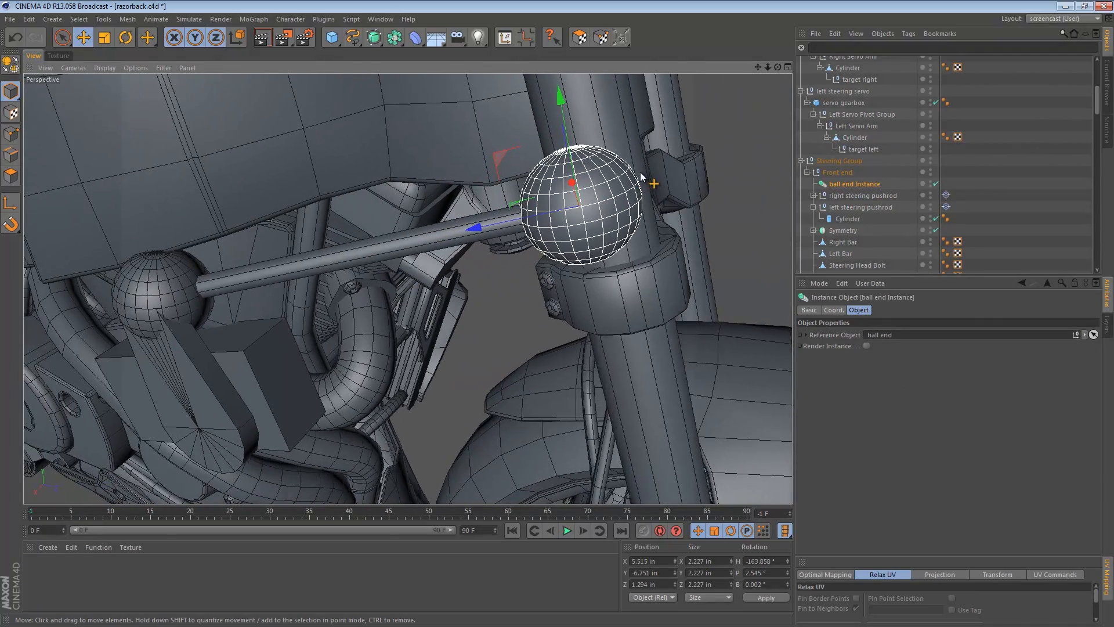
key(t)
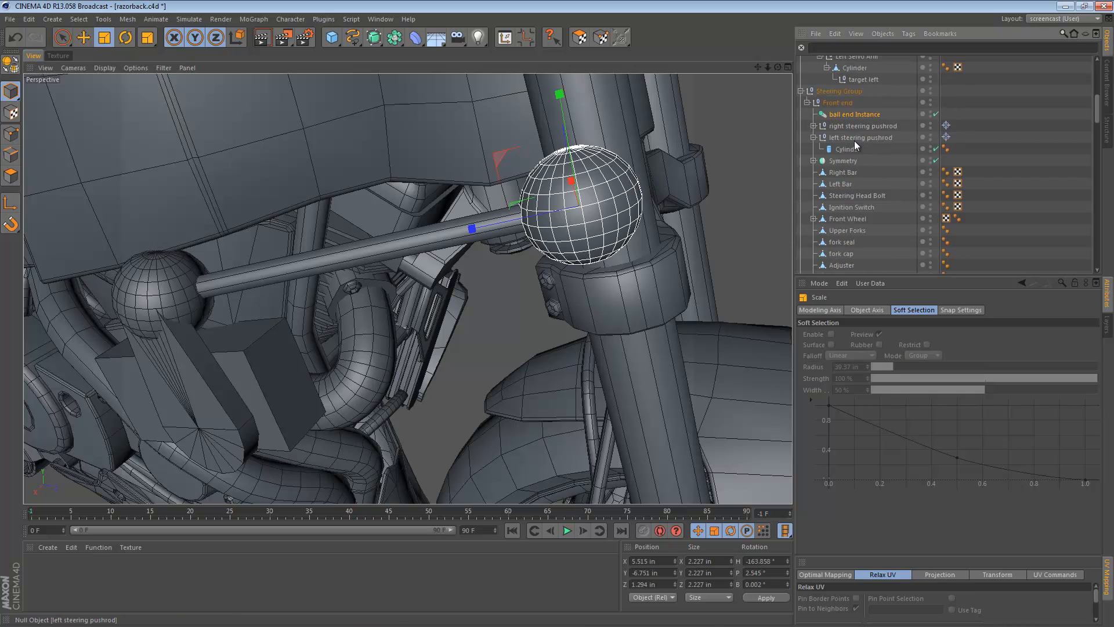
scroll(854, 140, up, 4)
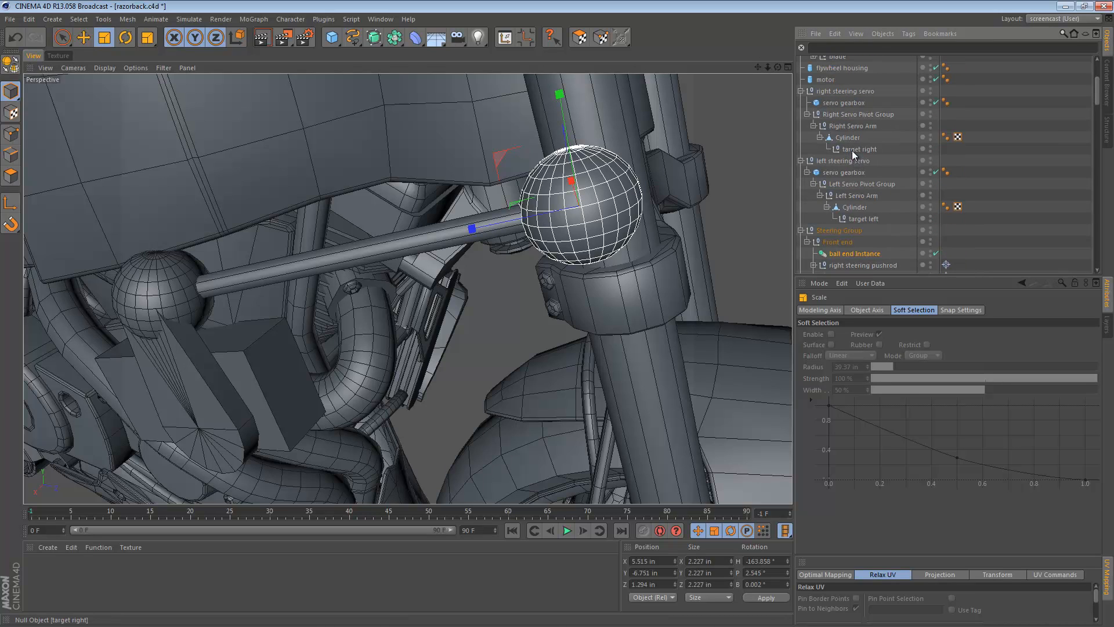
scroll(850, 145, down, 3)
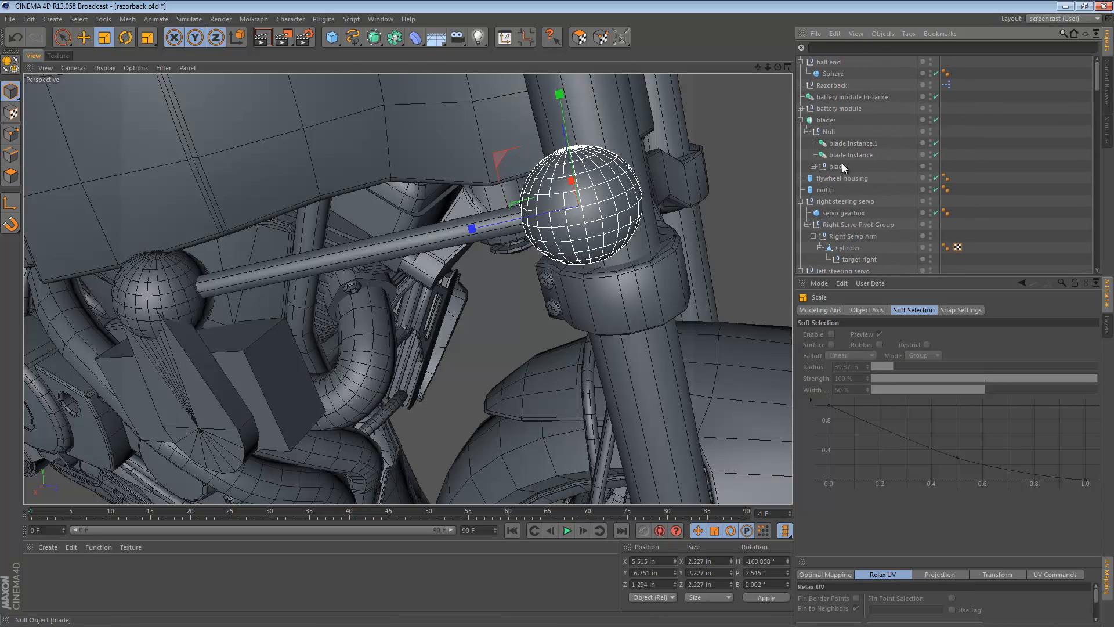
scroll(842, 162, down, 2)
scroll(845, 164, up, 6)
click(827, 74)
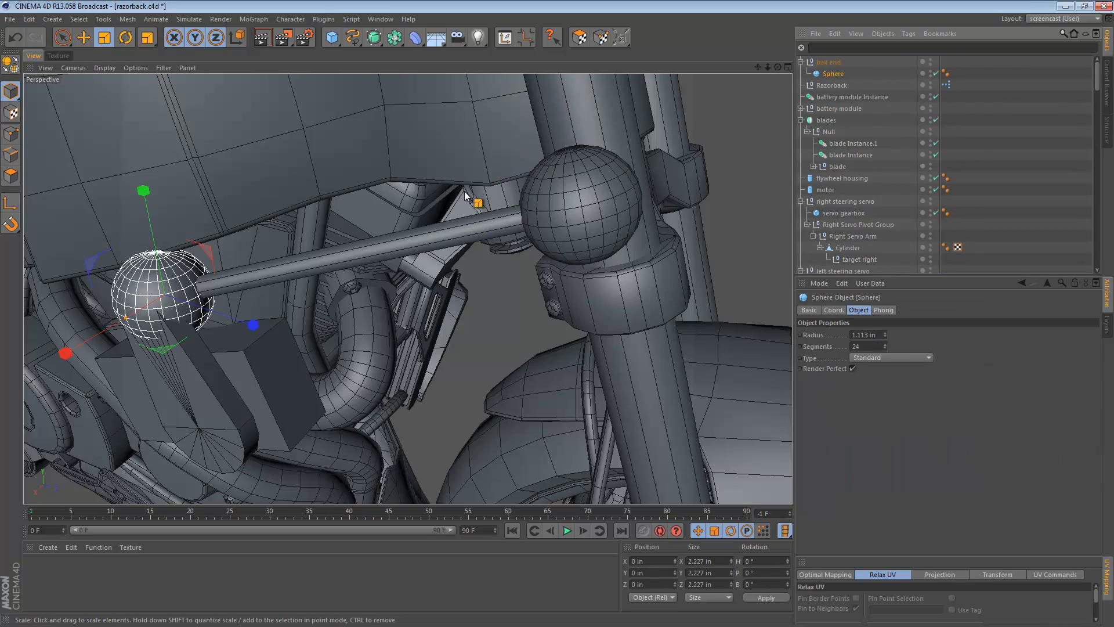
alt+middle_drag(282, 219, 491, 212)
alt+right_drag(438, 237, 501, 223)
drag(484, 184, 273, 259)
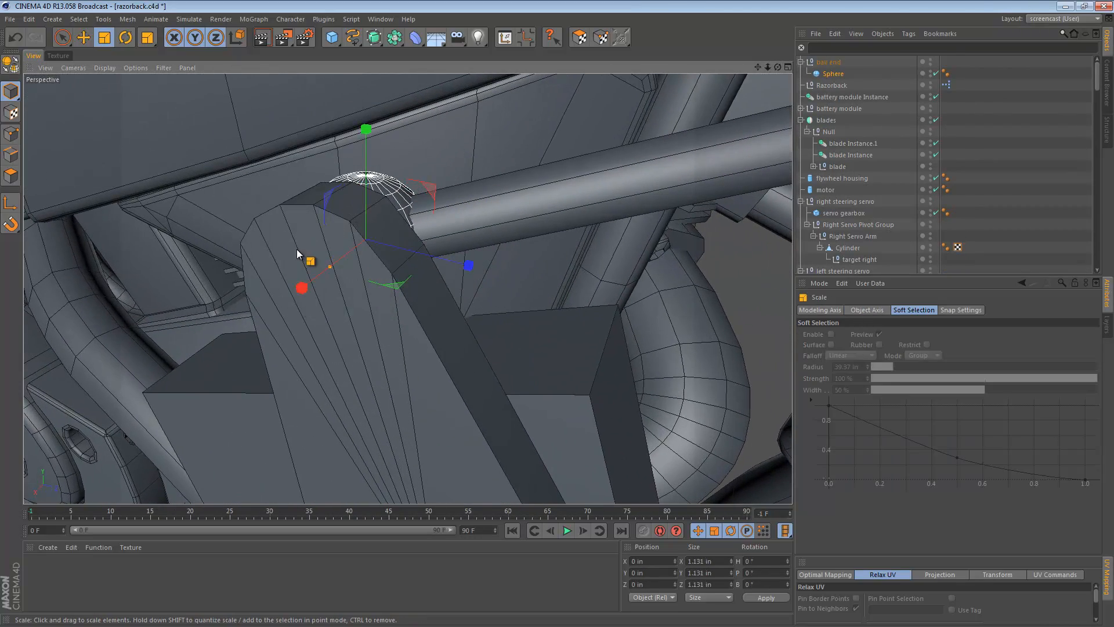
- Set the viewport to Lines display and scale the ball end's sphere down to about 0.76 in across
key(n)
key(g)
alt+drag(378, 226, 667, 232)
drag(513, 293, 164, 324)
alt+right_drag(449, 249, 410, 261)
alt+drag(435, 258, 313, 271)
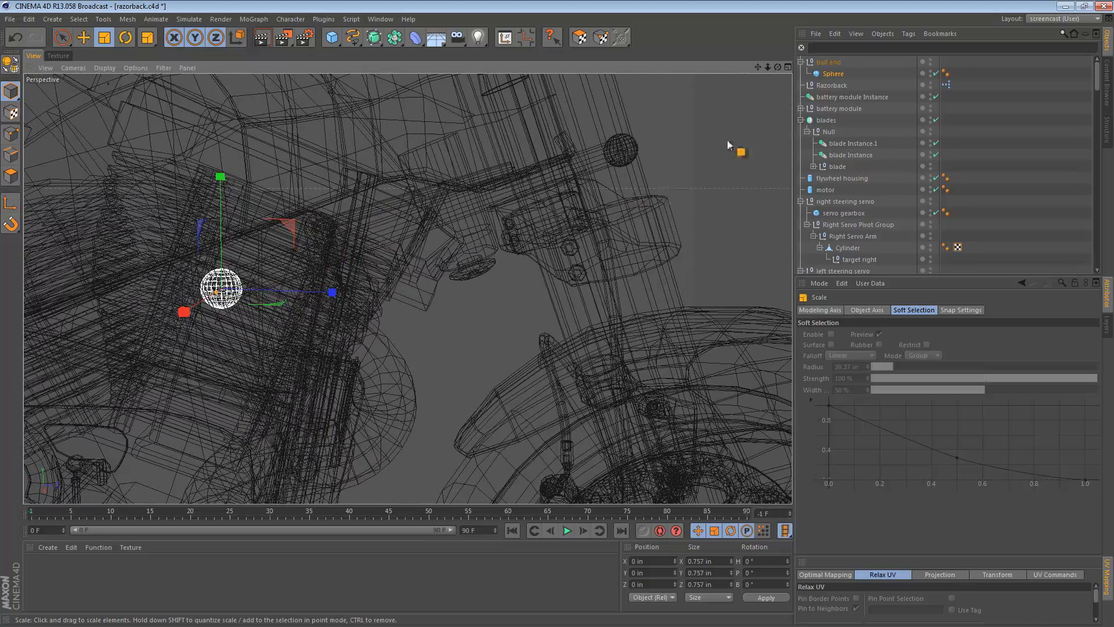
- Reduce the ball end's sphere to 12 segments
alt+drag(408, 289, 612, 219)
alt+right_drag(496, 253, 569, 250)
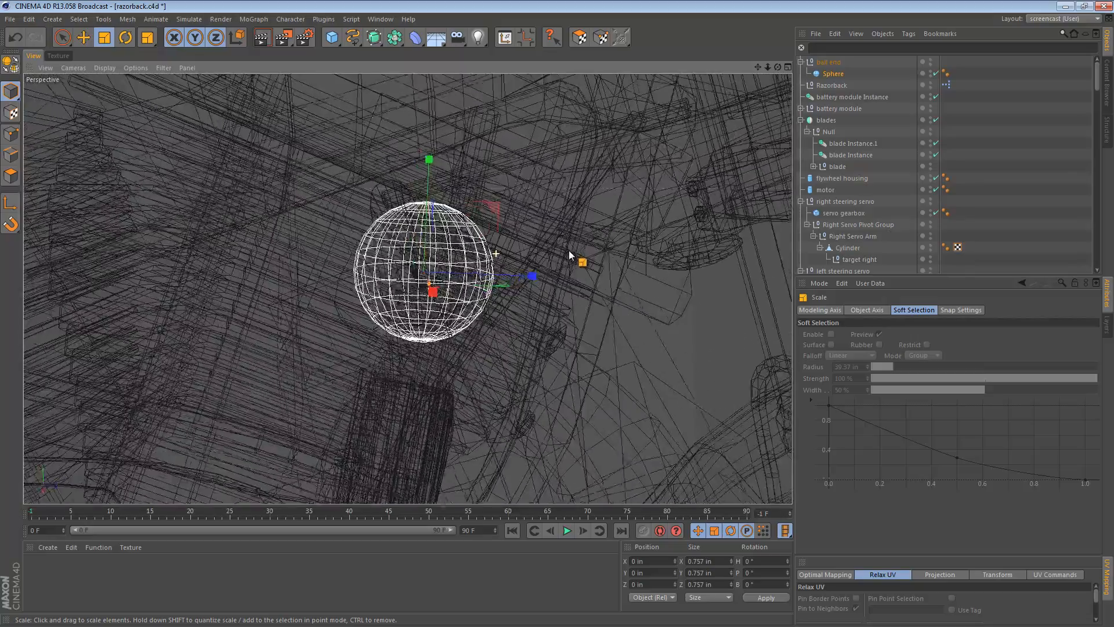
alt+drag(570, 254, 598, 290)
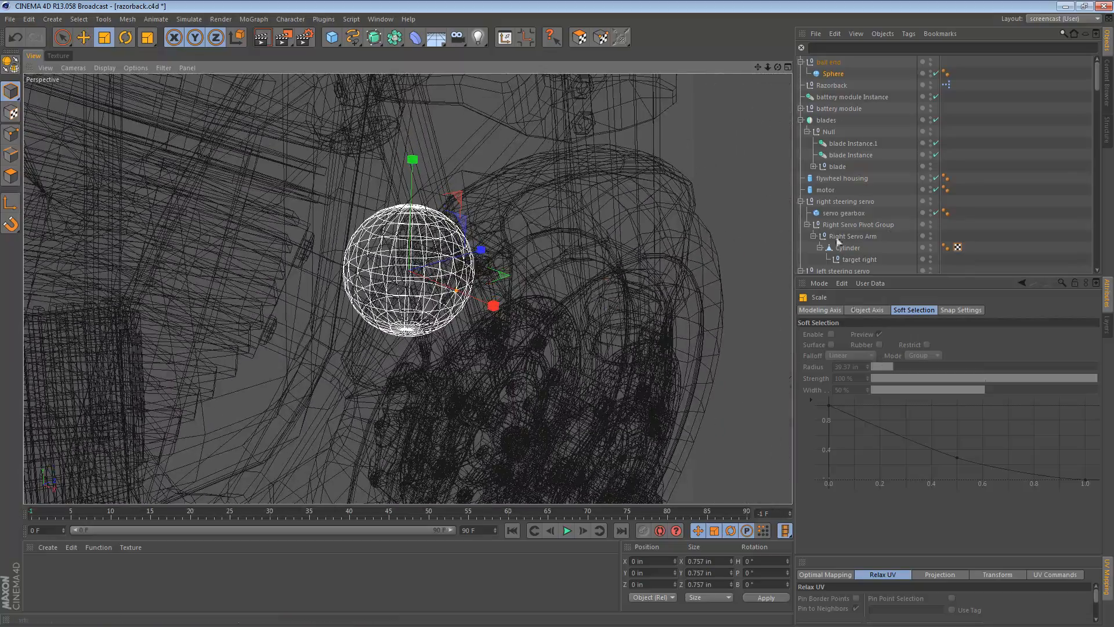
click(837, 74)
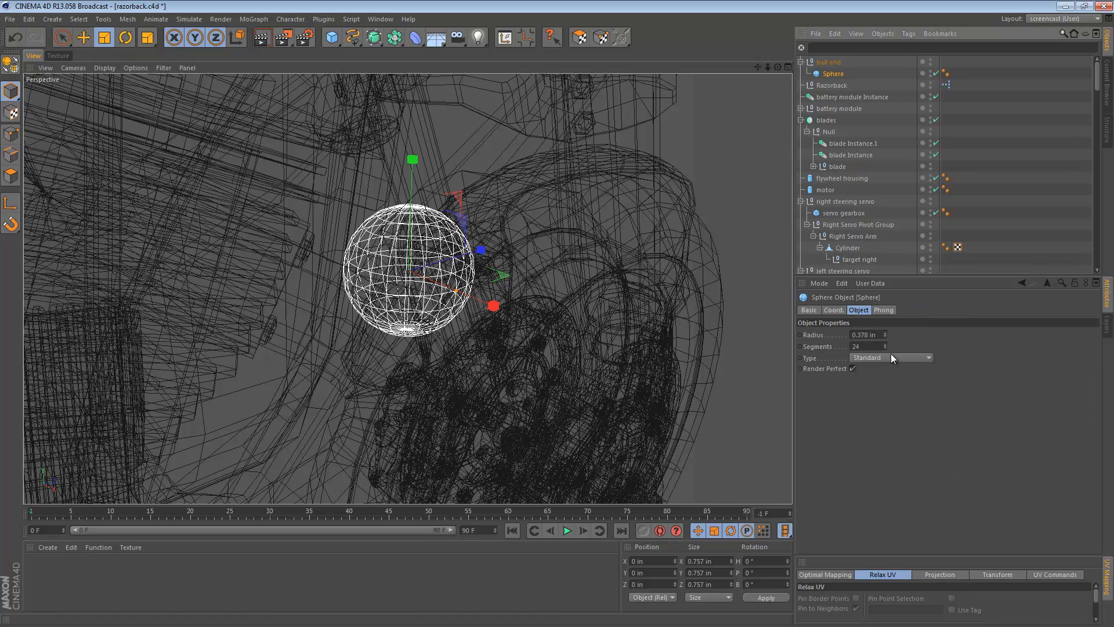
drag(884, 346, 882, 343)
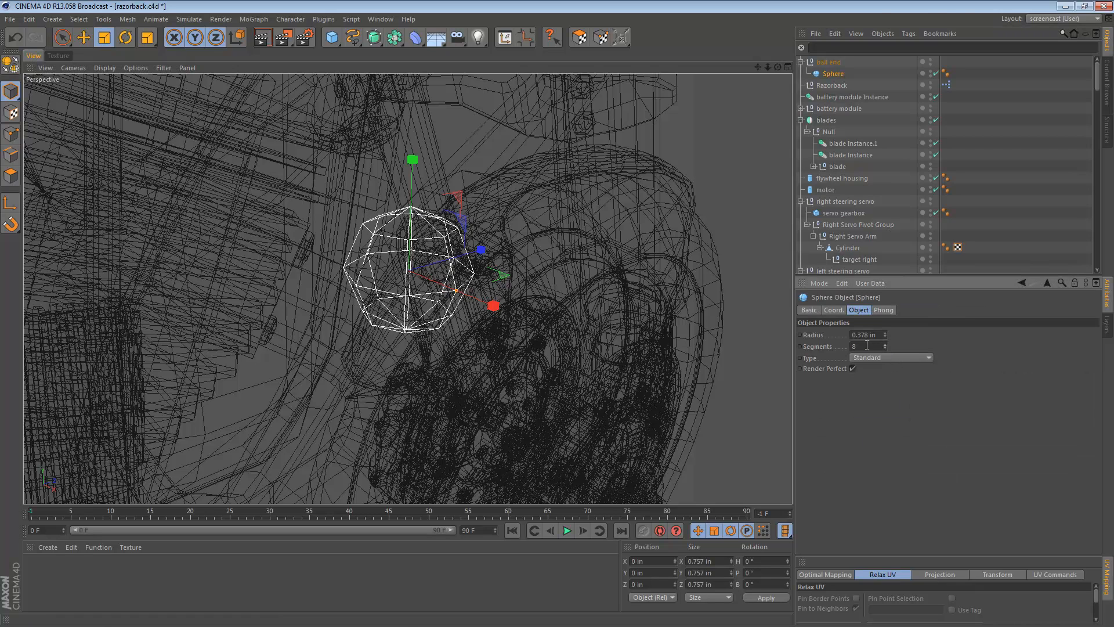
scroll(867, 345, up, 1)
scroll(867, 345, up, 2)
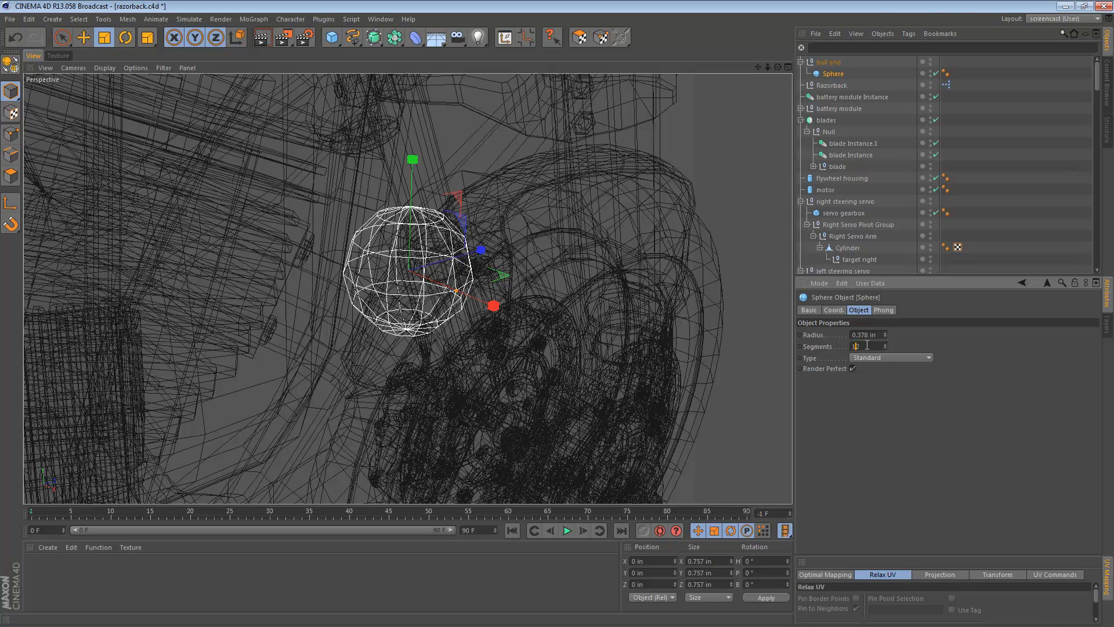
scroll(867, 345, up, 4)
scroll(866, 345, up, 1)
scroll(867, 345, down, 1)
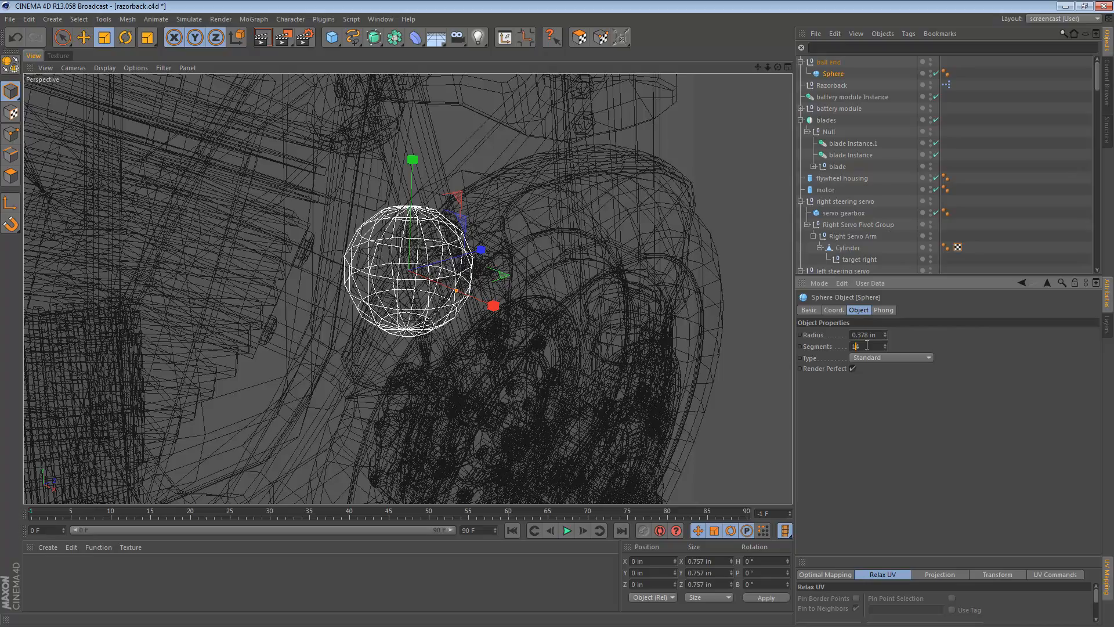
scroll(867, 345, down, 2)
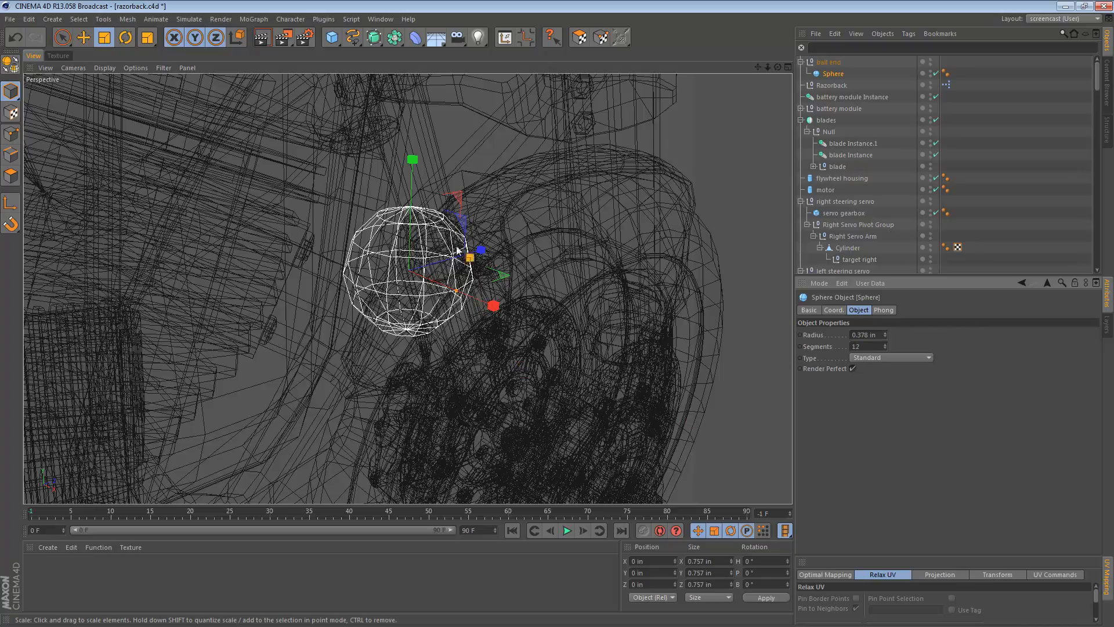
- Set the viewport to Gouraud Shading and convert the ball end's sphere into an editable polygon object
mouse_move(453, 221)
alt+mouse_down()
mouse_move(451, 298)
mouse_move(446, 219)
alt+mouse_up()
key(n)
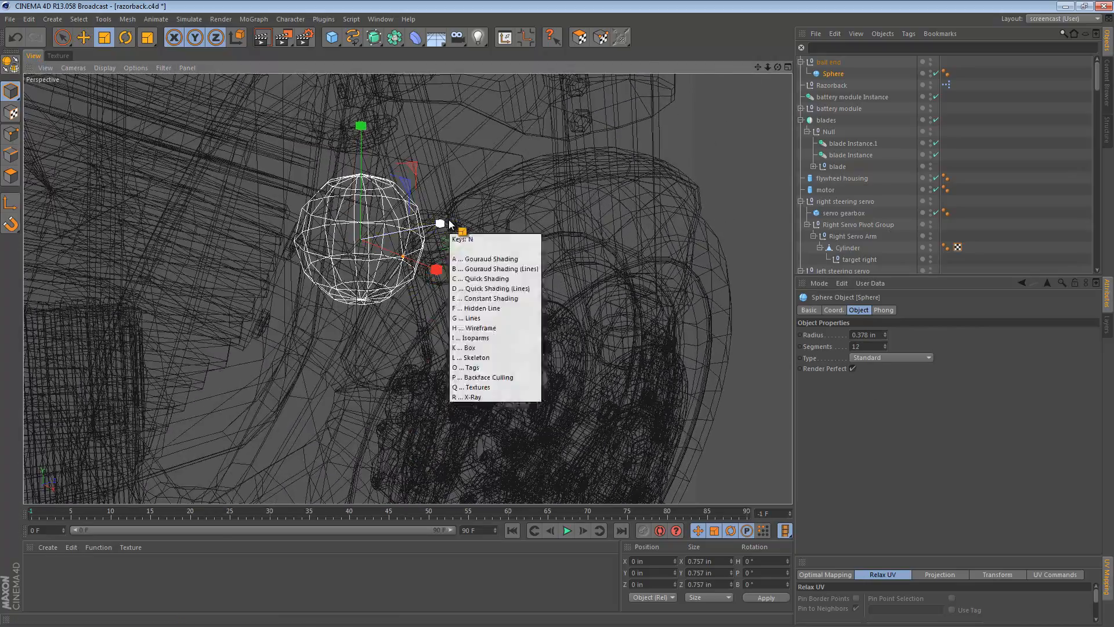
key(a)
alt+drag(348, 220, 472, 161)
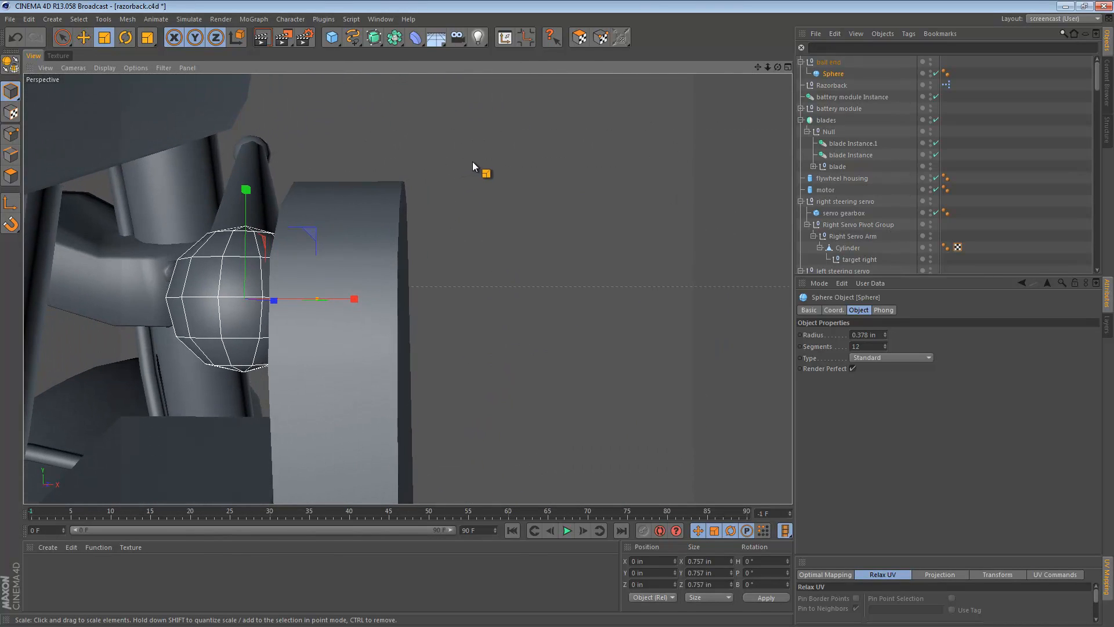
alt+middle_drag(211, 266, 323, 221)
alt+drag(325, 259, 321, 315)
click(10, 63)
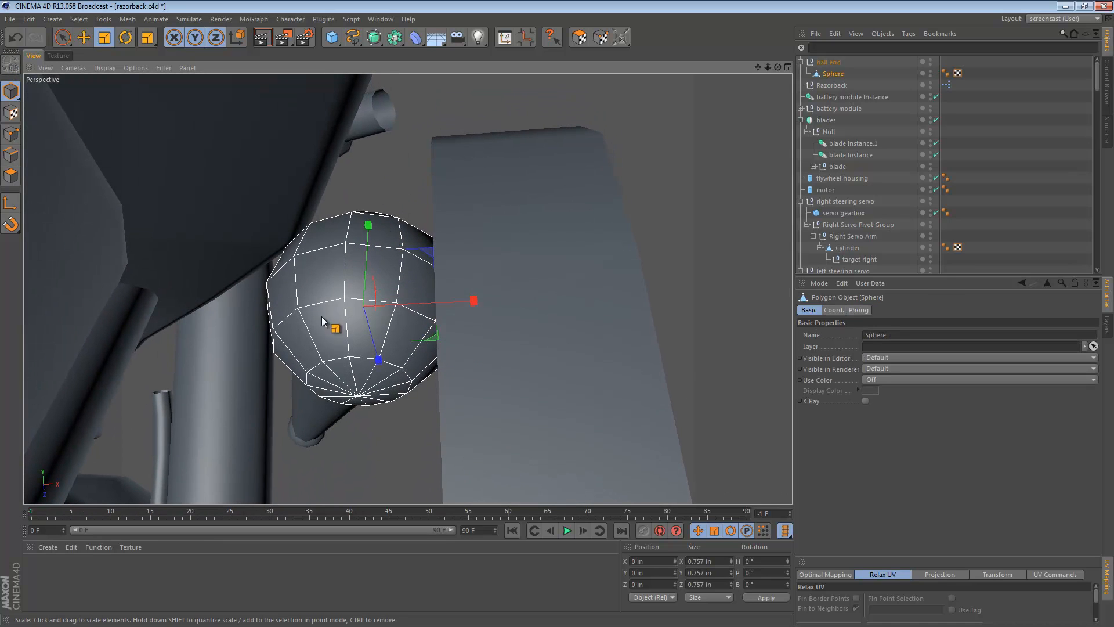
- Select the ring of triangular polygons forming the sphere's bottom cap in polygon mode
click(11, 176)
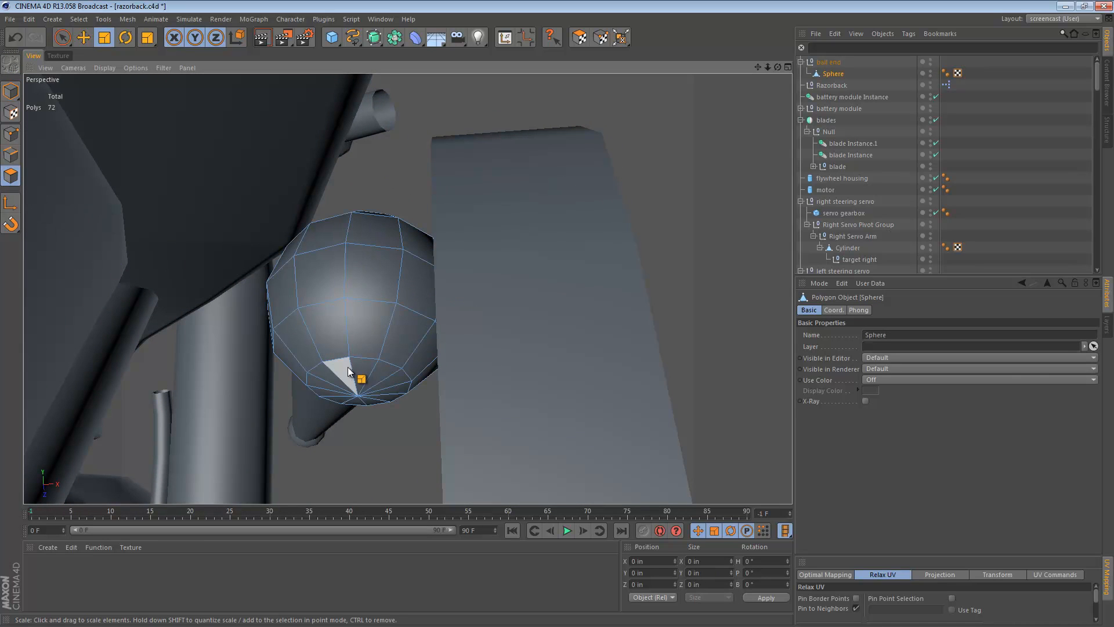
key(9)
click(353, 388)
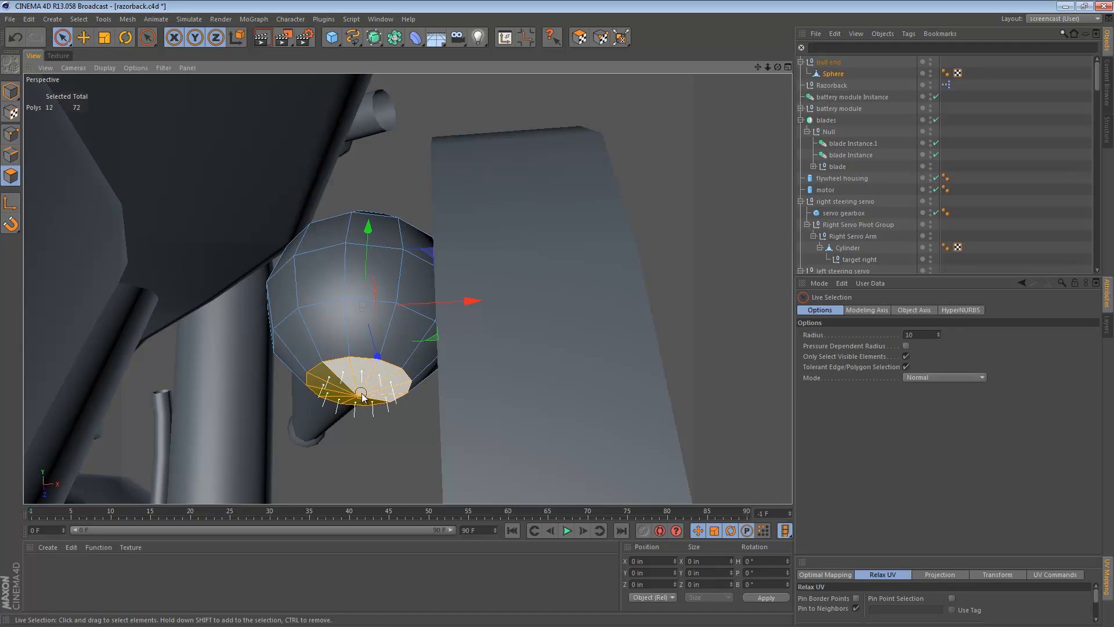
- Extrude the sphere's bottom cap polygons downward by about 0.134 in to start the ball end's stem
key(d)
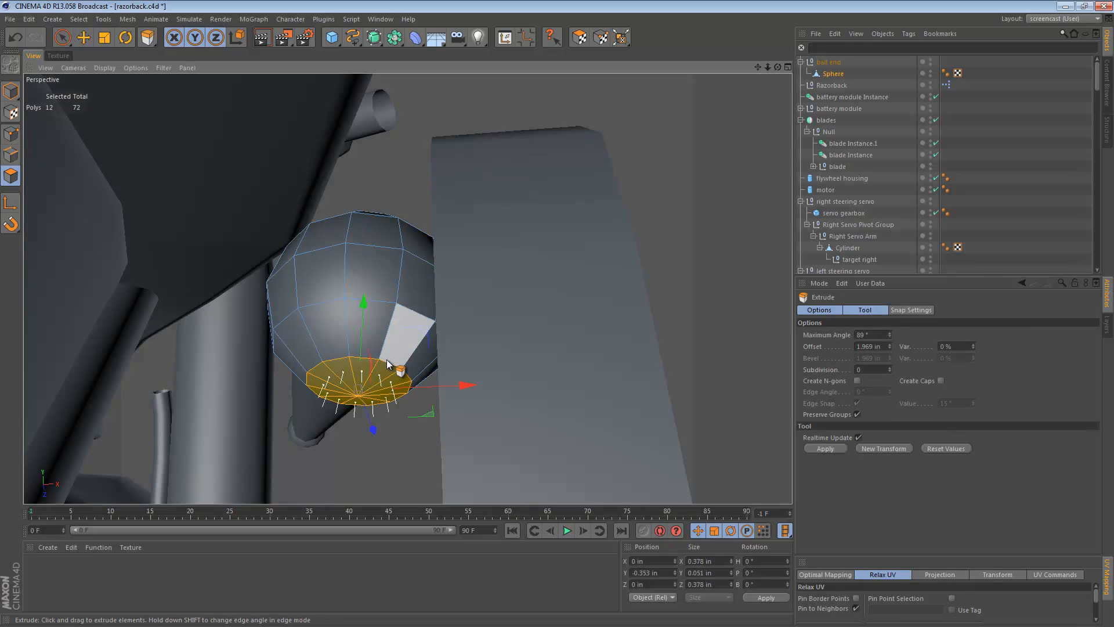
right_click(415, 152)
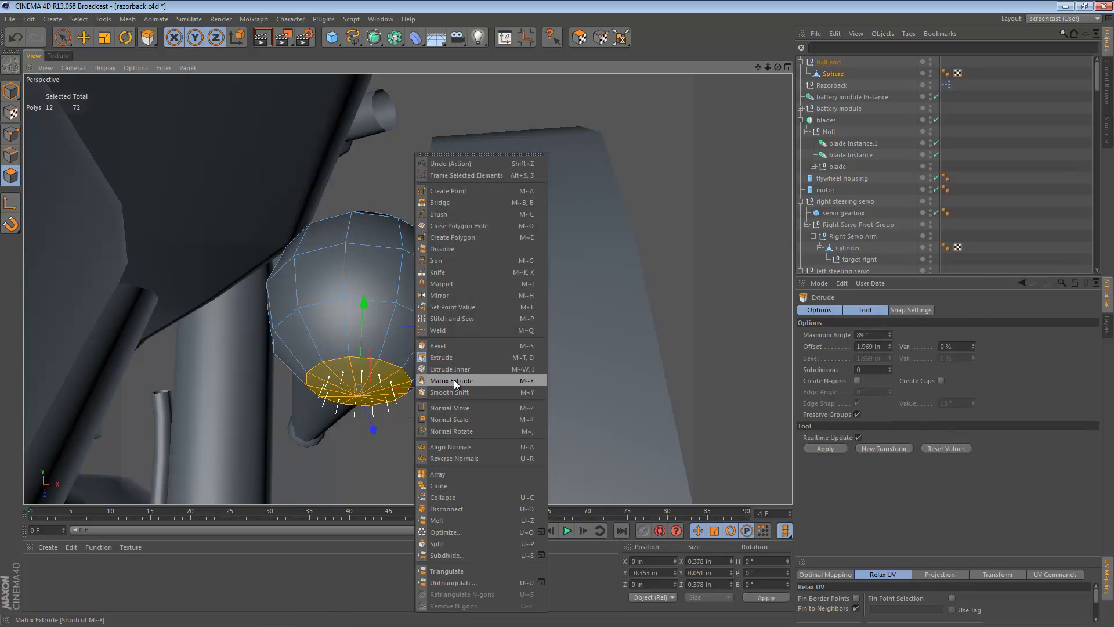
click(527, 360)
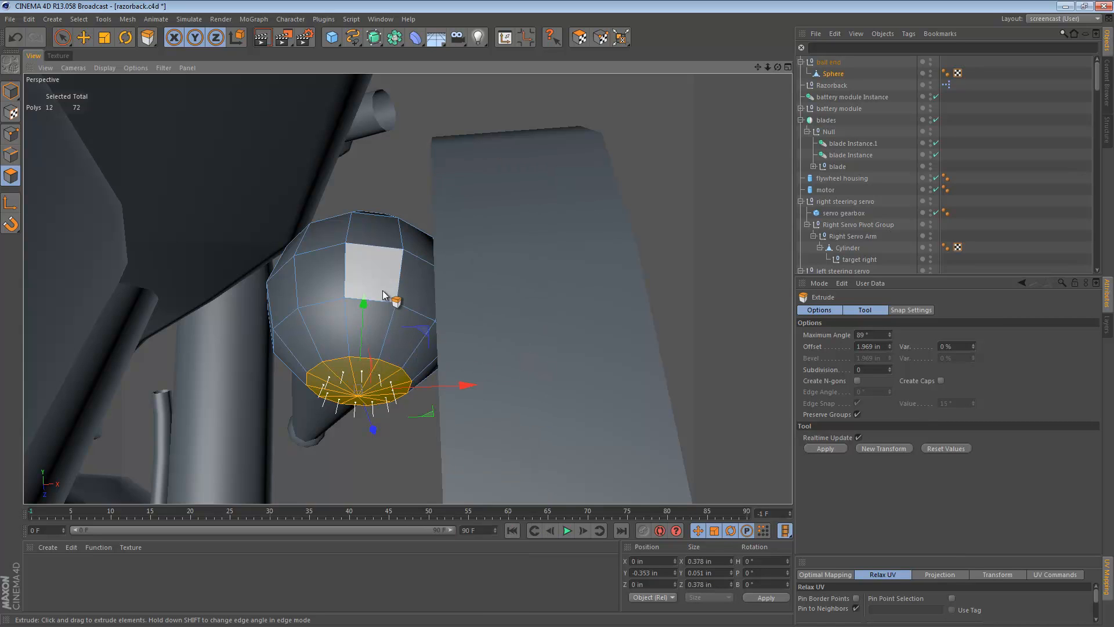
alt+drag(382, 291, 375, 393)
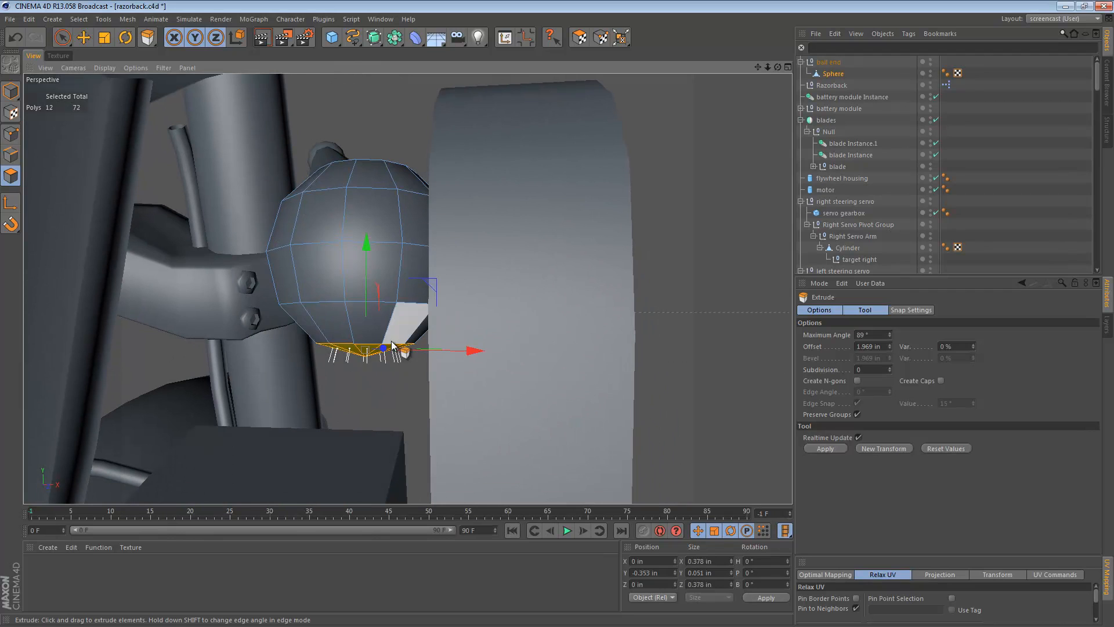
drag(393, 344, 384, 296)
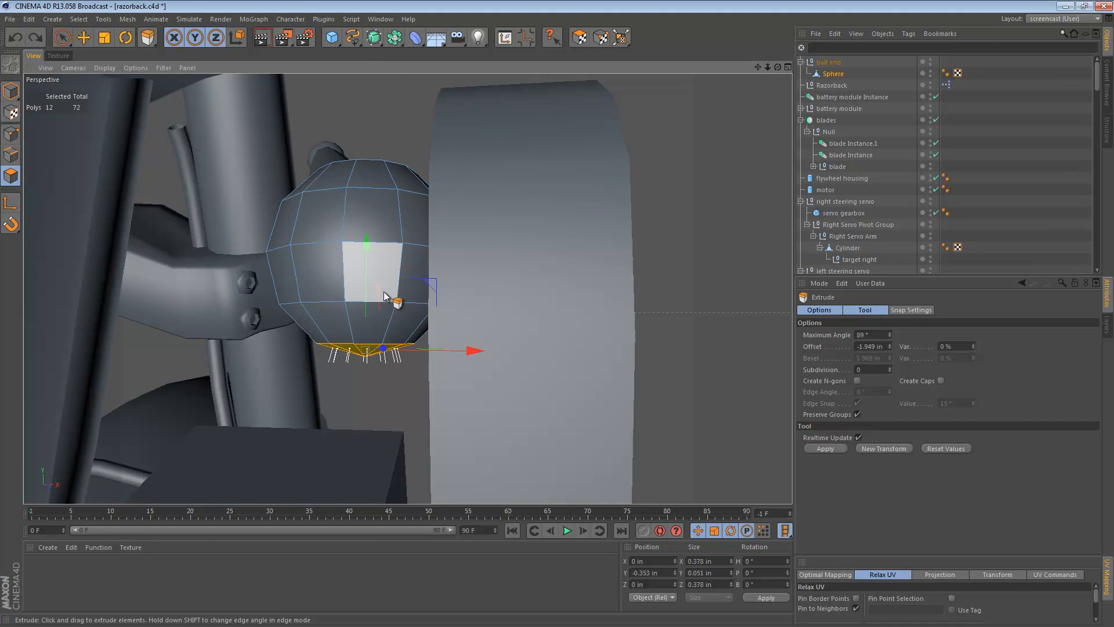
alt+drag(418, 353, 382, 365)
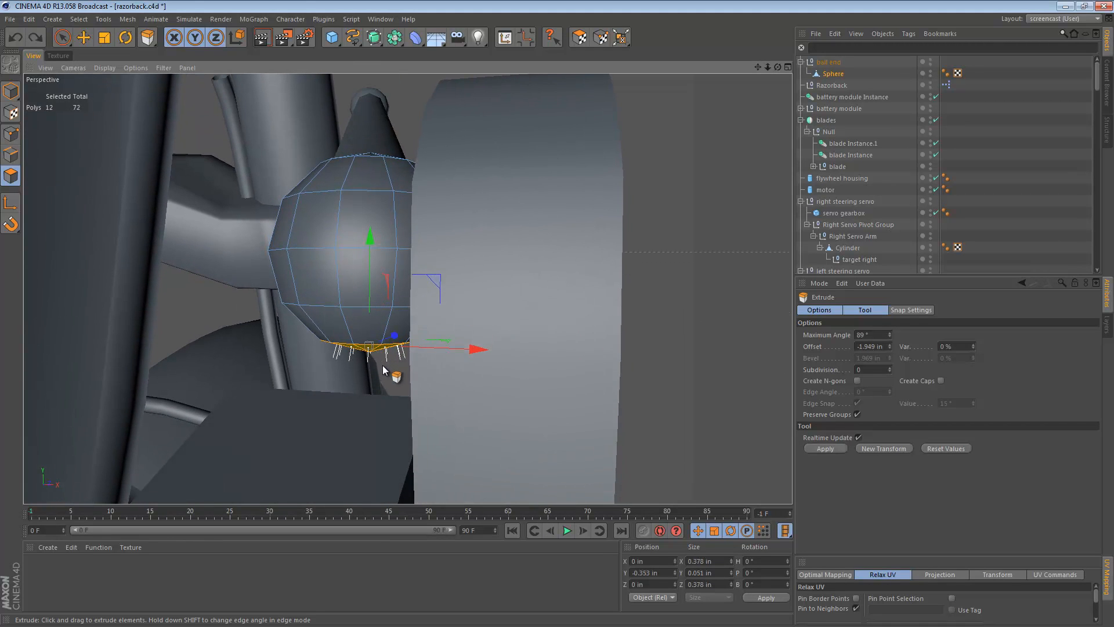
drag(559, 337, 560, 337)
alt+drag(377, 386, 371, 354)
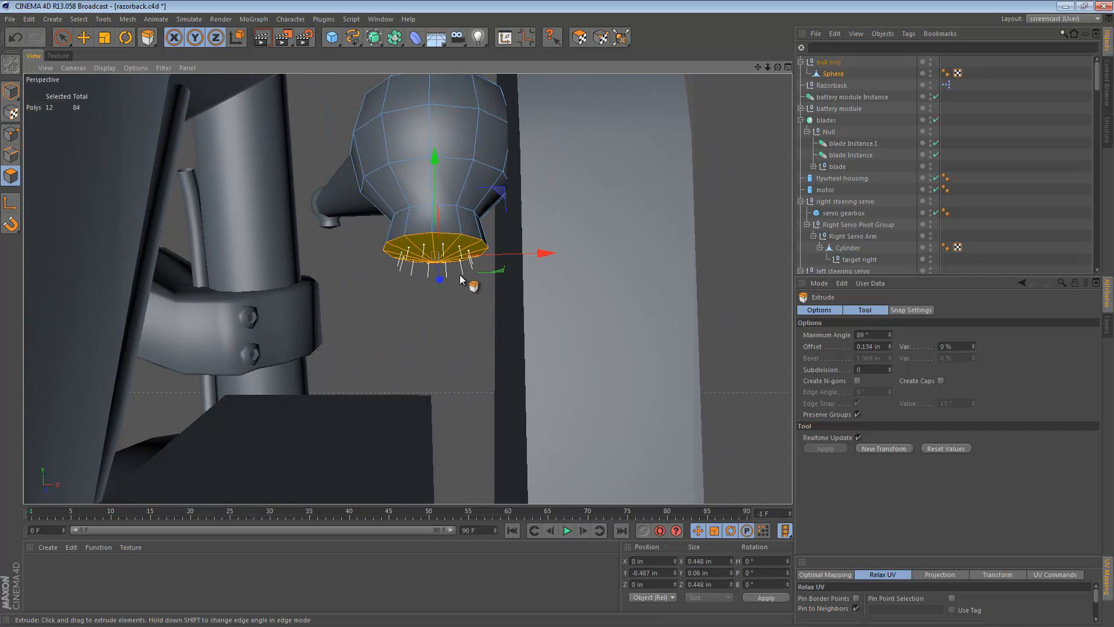
- Undo the extrusion of the sphere's bottom cap and try moving the cap polygons downward without extruding
key(ctrl+z)
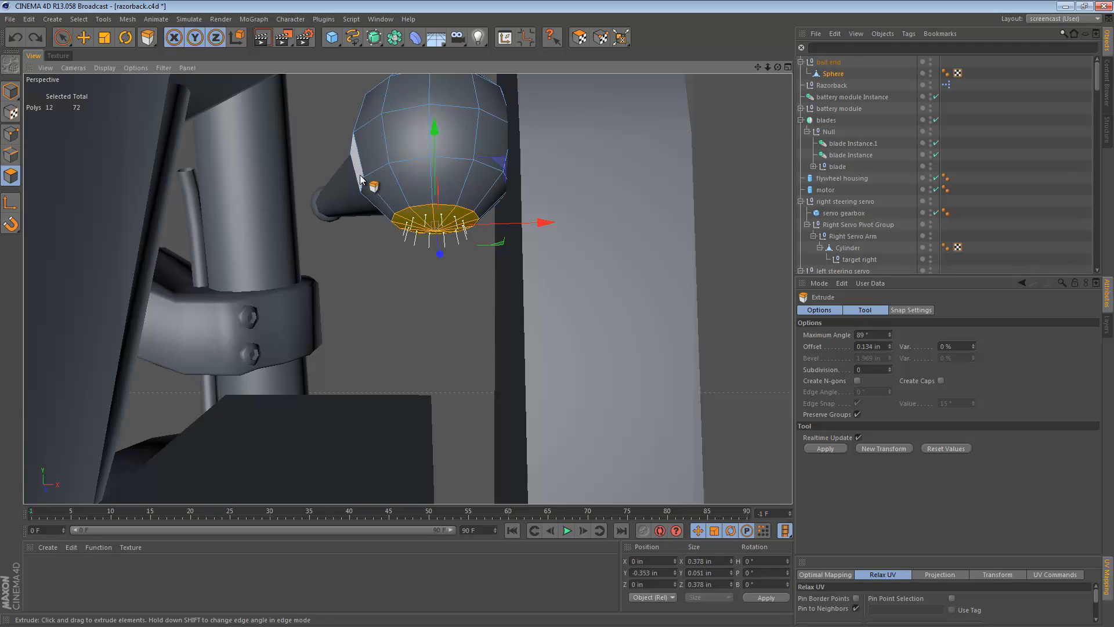
alt+drag(438, 200, 429, 239)
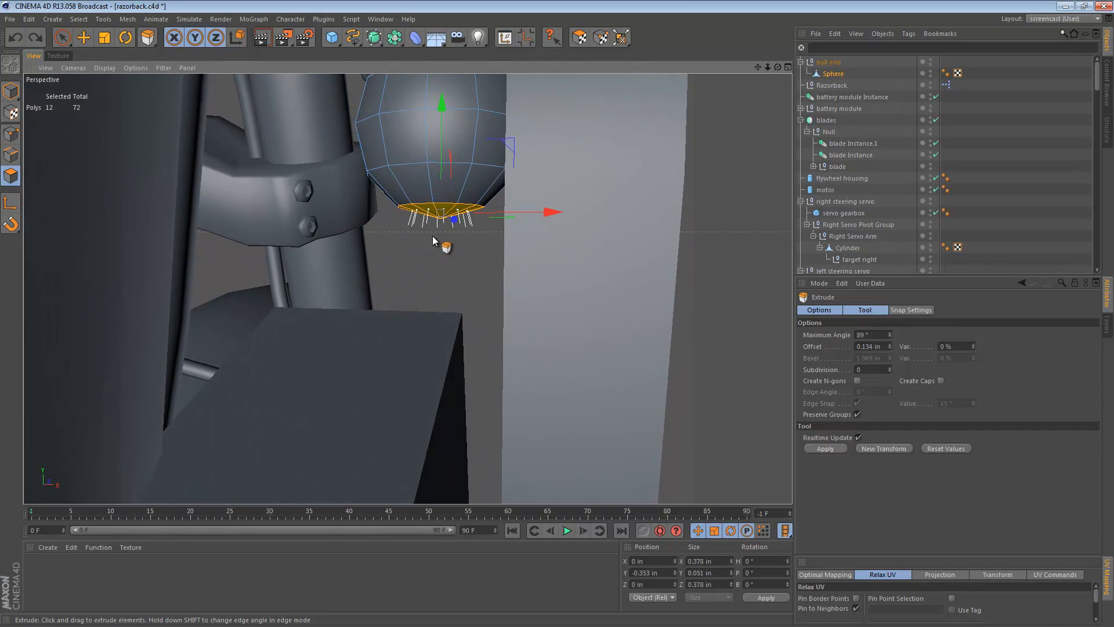
drag(443, 109, 442, 205)
key(ctrl+z)
- Extrude the sphere's bottom cap polygons with a 0 in offset and move them down about 0.06 in
click(869, 347)
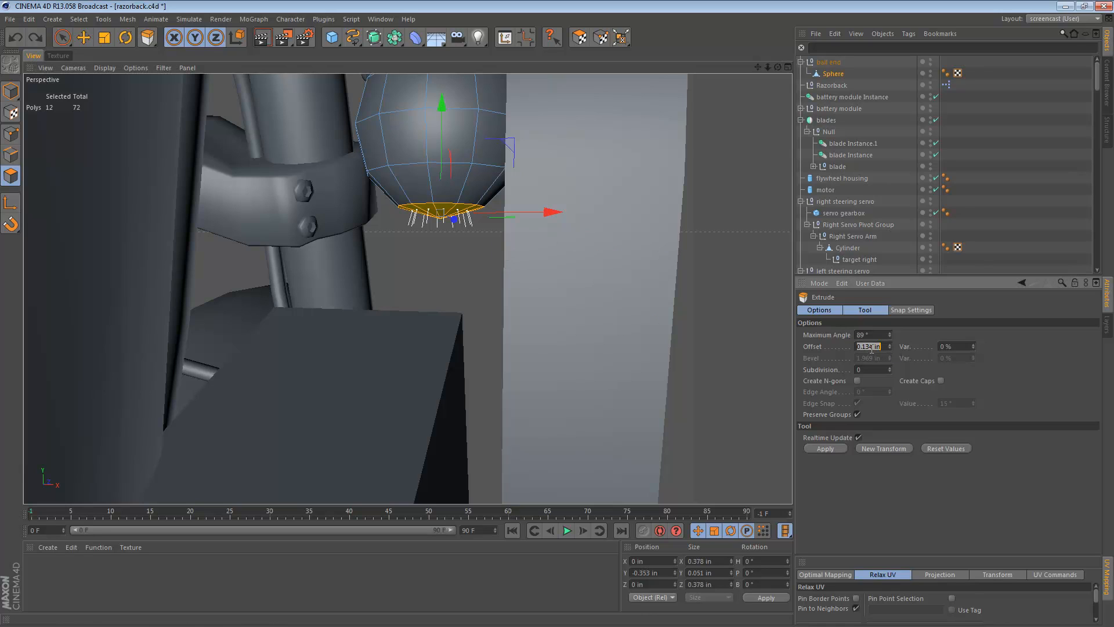
click(817, 447)
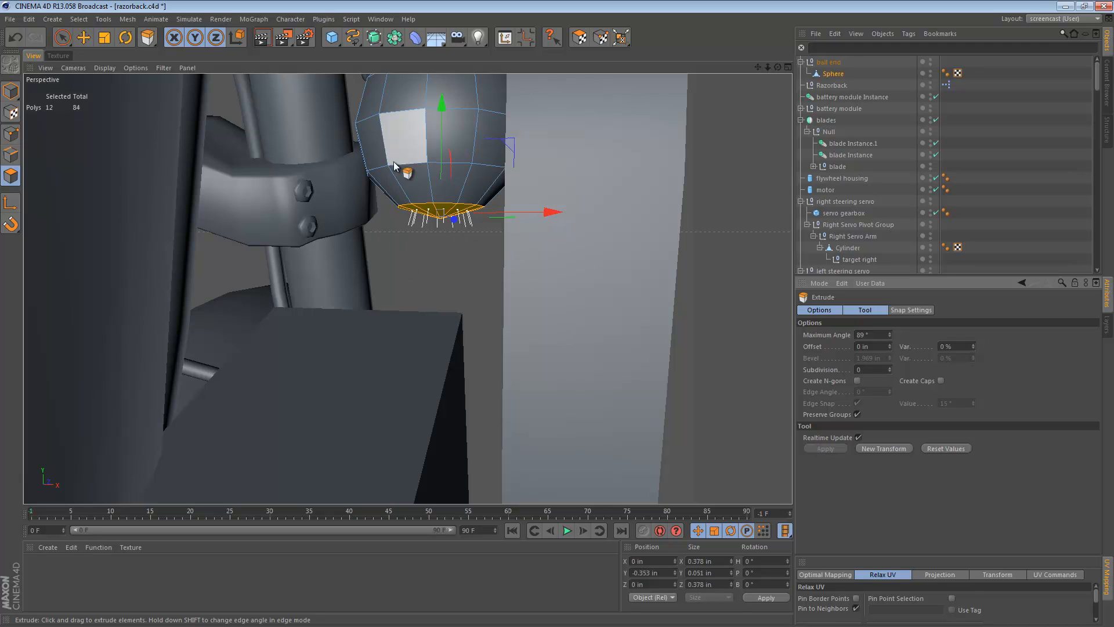
mouse_move(440, 103)
mouse_down()
mouse_move(440, 147)
mouse_move(448, 117)
mouse_up()
- Flatten the selected bottom cap polygons by scaling their Y size to 0 in
key(t)
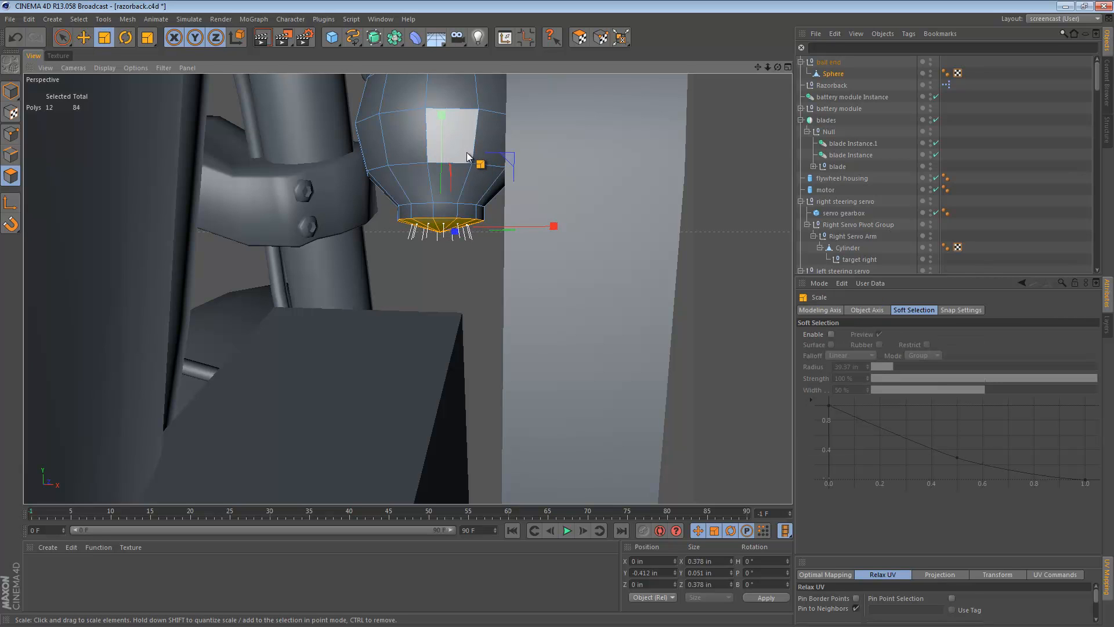
alt+drag(482, 168, 479, 181)
alt+drag(432, 142, 444, 194)
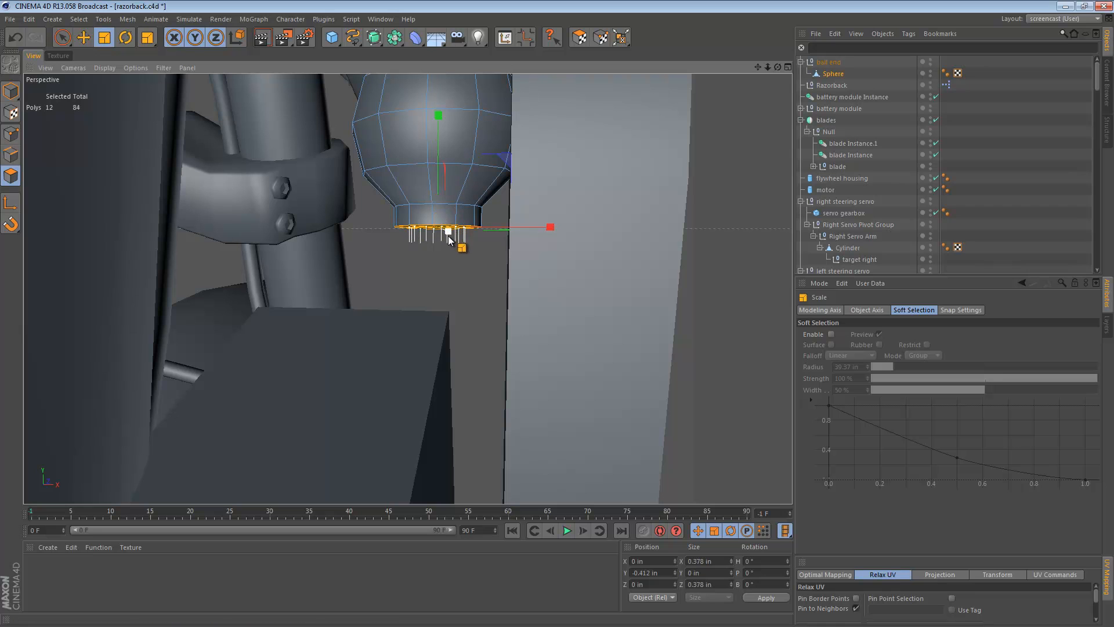
- Extrude the flattened cap downward by about 0.378 in to form the ball end's cylindrical stem
key(d)
drag(470, 248, 559, 337)
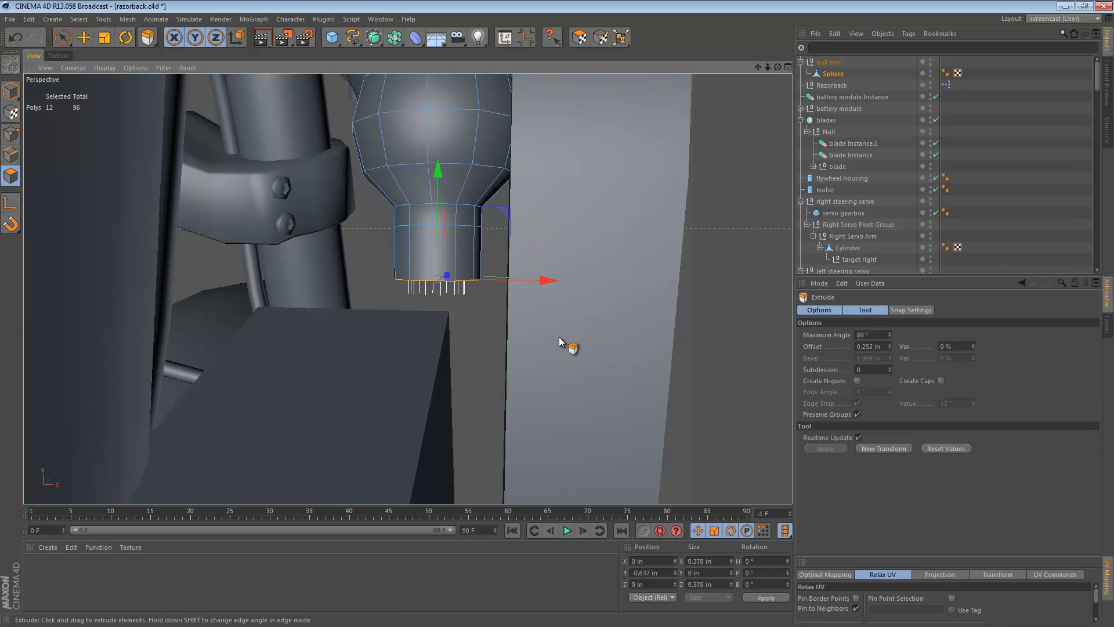
alt+drag(471, 258, 470, 302)
alt+drag(458, 200, 450, 252)
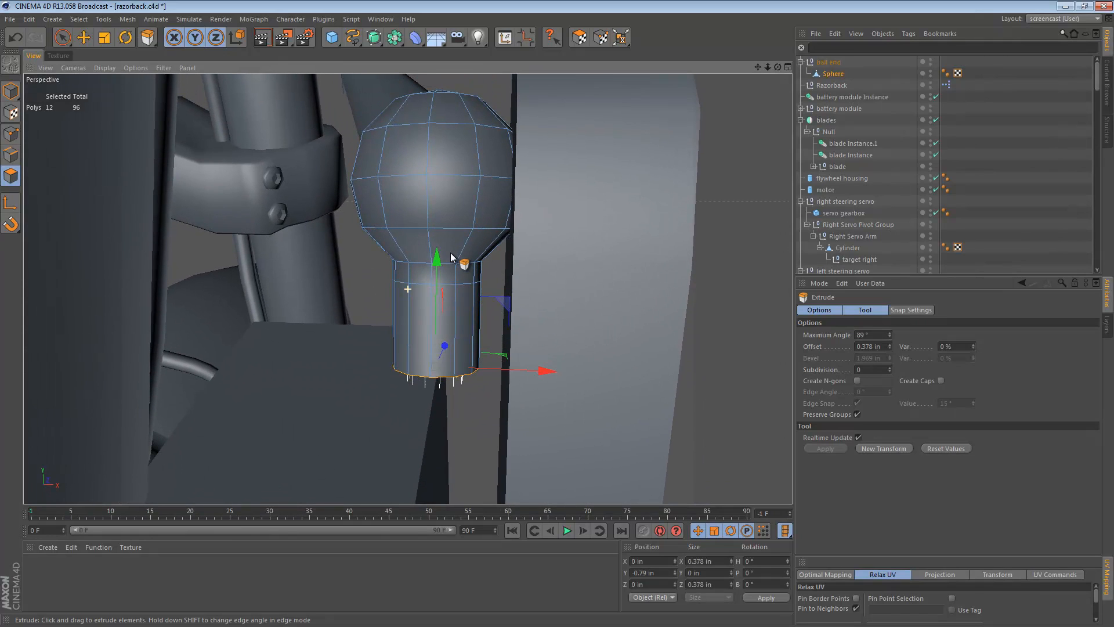
- Switch to model mode and rotate the ball end's sphere object to a bank of -90° so the stem points sideways
click(16, 98)
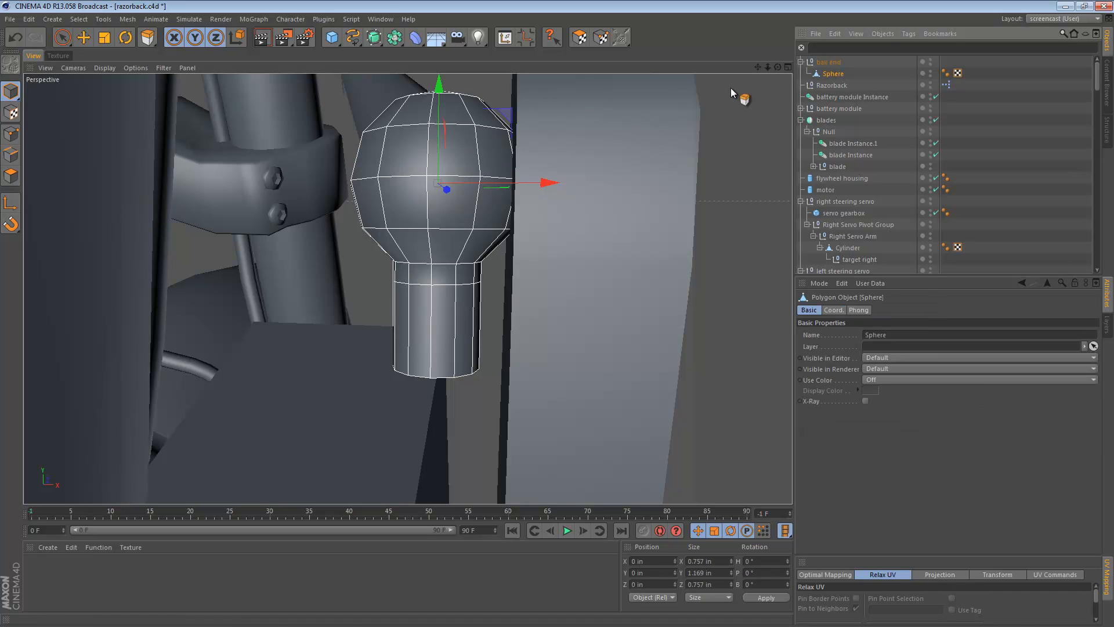
key(r)
drag(426, 121, 388, 211)
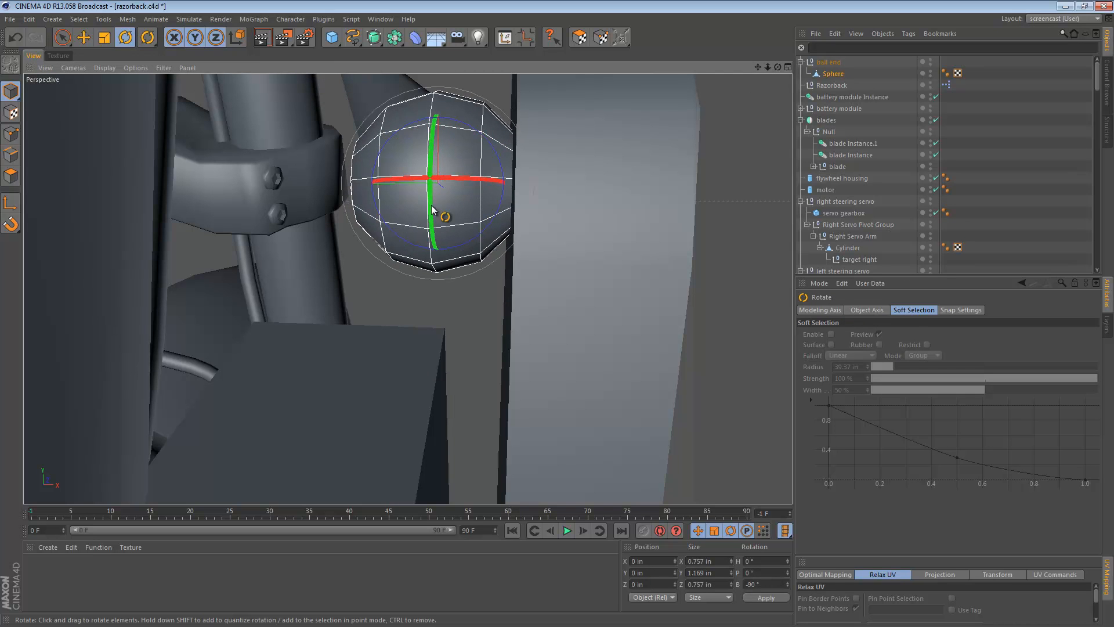
alt+right_drag(529, 165, 516, 176)
mouse_move(518, 180)
alt+mouse_down()
mouse_move(497, 211)
mouse_move(490, 130)
mouse_move(488, 185)
mouse_move(524, 169)
alt+mouse_up()
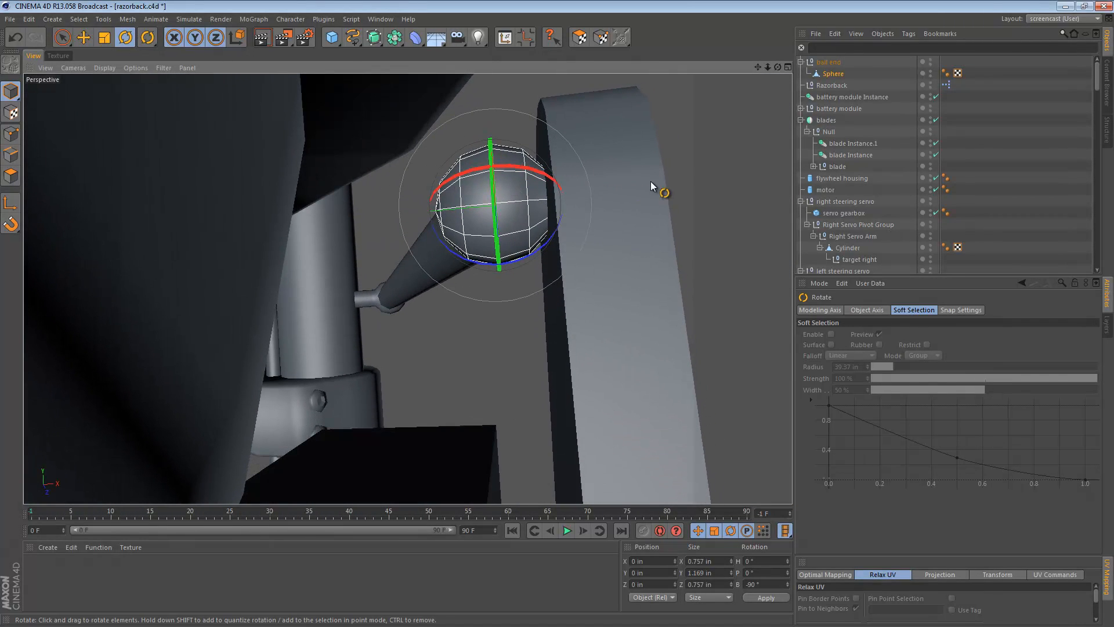
click(850, 63)
key(e)
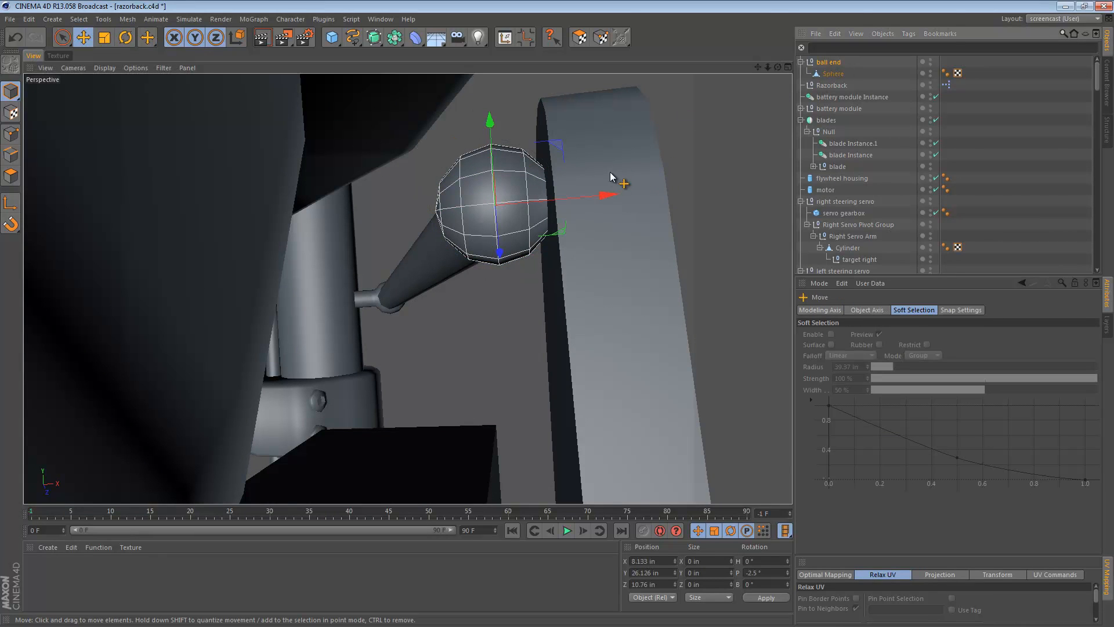
drag(618, 202, 563, 204)
key(ctrl+z)
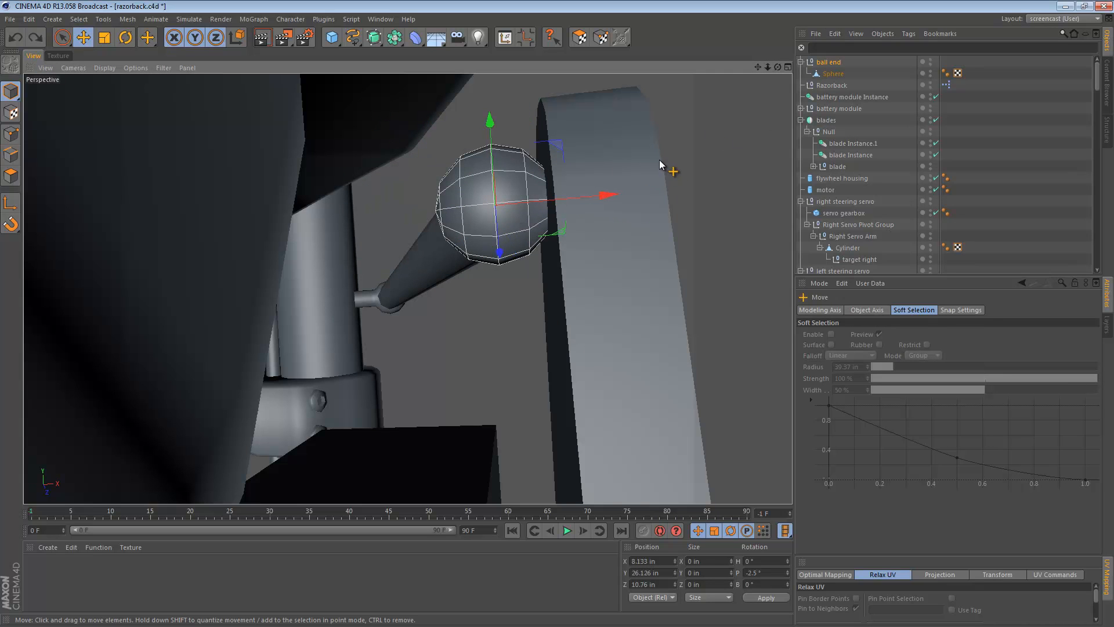
- Nest the ball end under the right servo arm's target right null and move that null about 0.29 in away from the arm
click(826, 63)
click(800, 62)
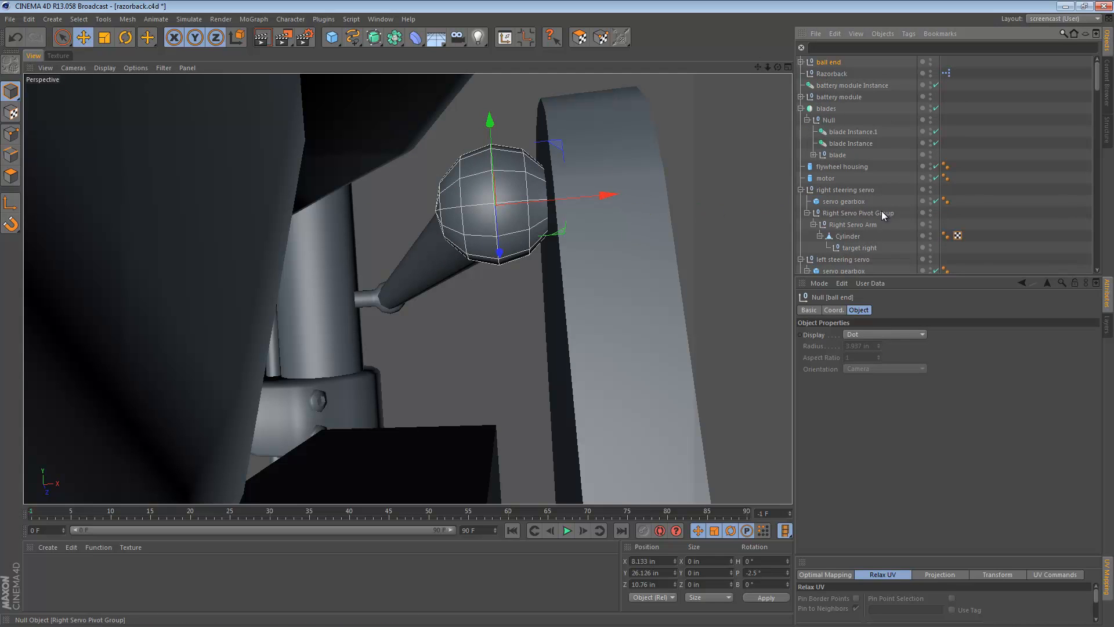
click(859, 248)
drag(859, 253, 825, 65)
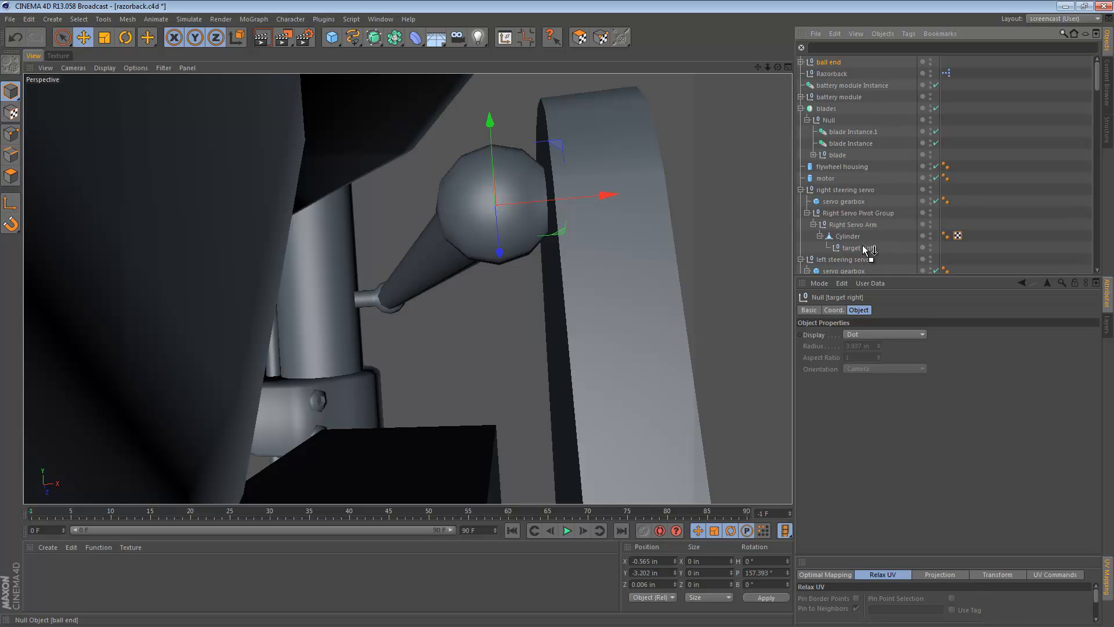
drag(857, 251, 856, 251)
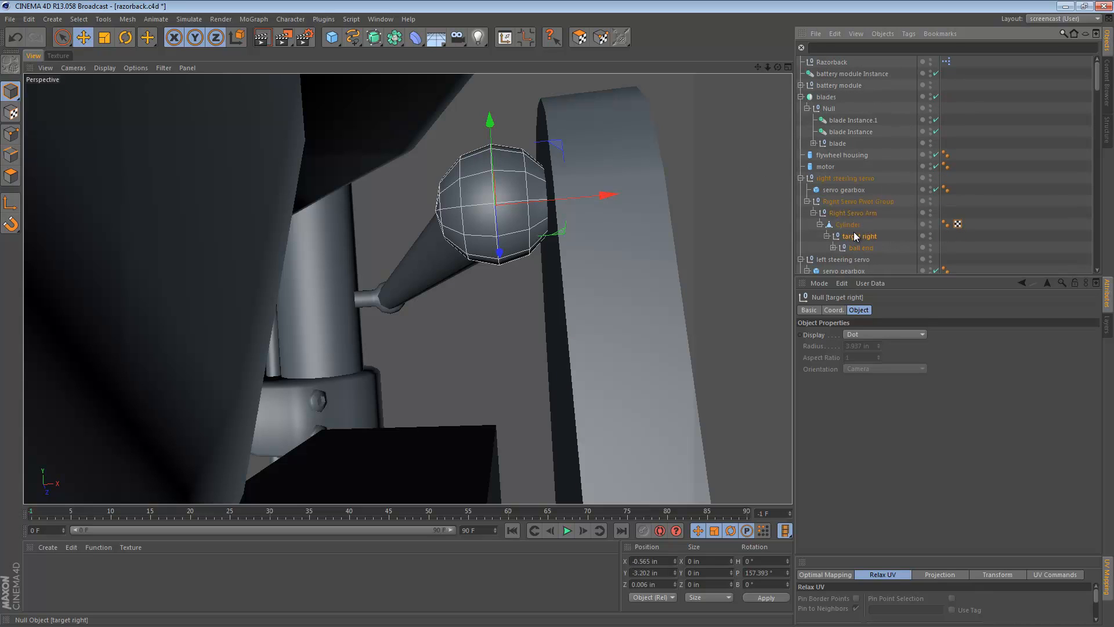
drag(605, 196, 560, 196)
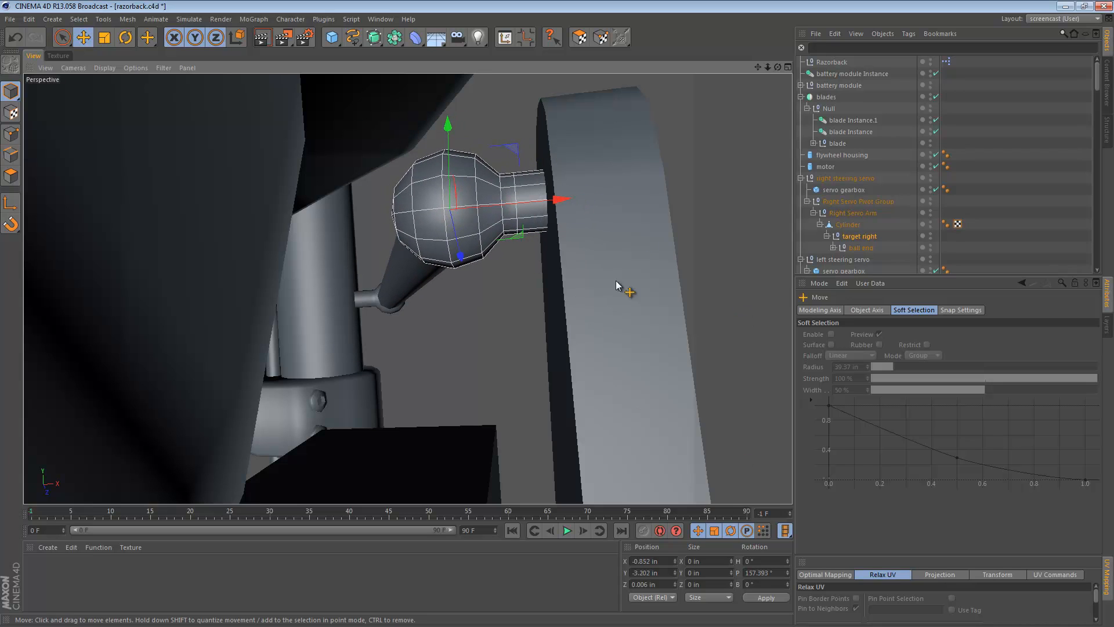
- Select the ball end instance in the Front end group, at the fork end of the right pushrod
alt+drag(458, 244, 600, 201)
alt+right_drag(635, 178, 556, 200)
alt+middle_drag(551, 215, 430, 299)
alt+drag(470, 236, 334, 210)
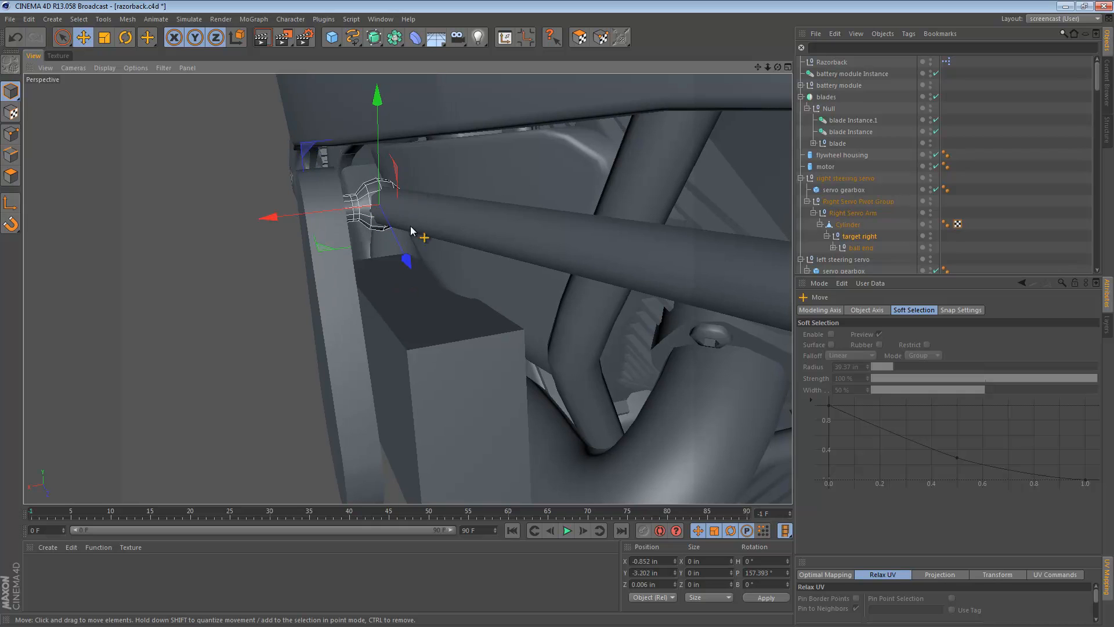
alt+right_drag(414, 205, 383, 221)
alt+drag(408, 289, 290, 215)
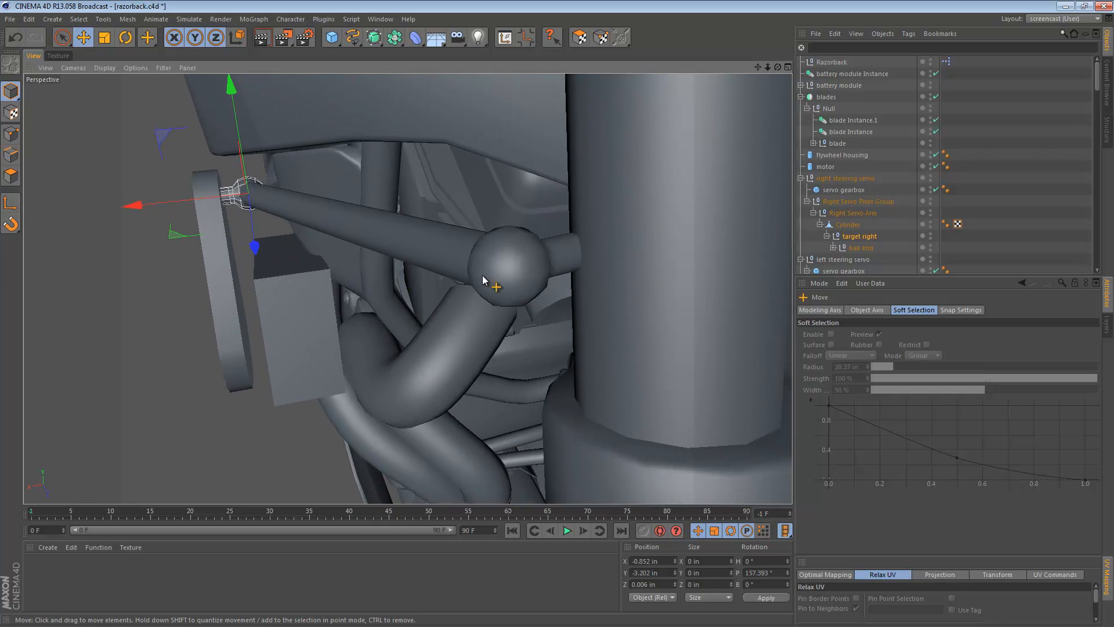
alt+drag(495, 271, 444, 258)
alt+drag(589, 262, 702, 311)
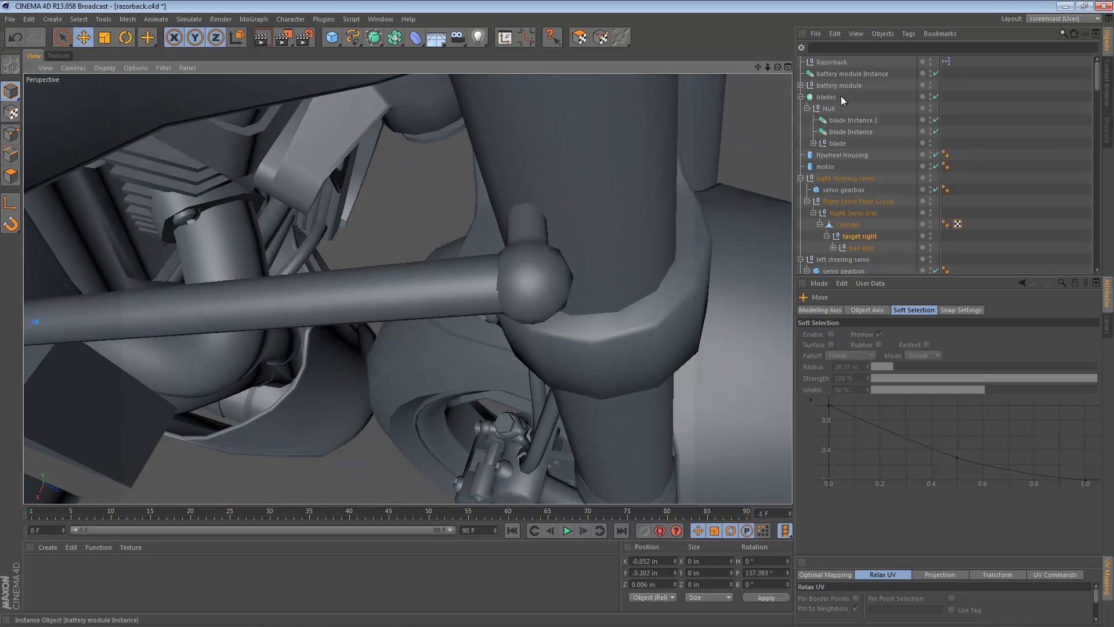
scroll(860, 231, down, 2)
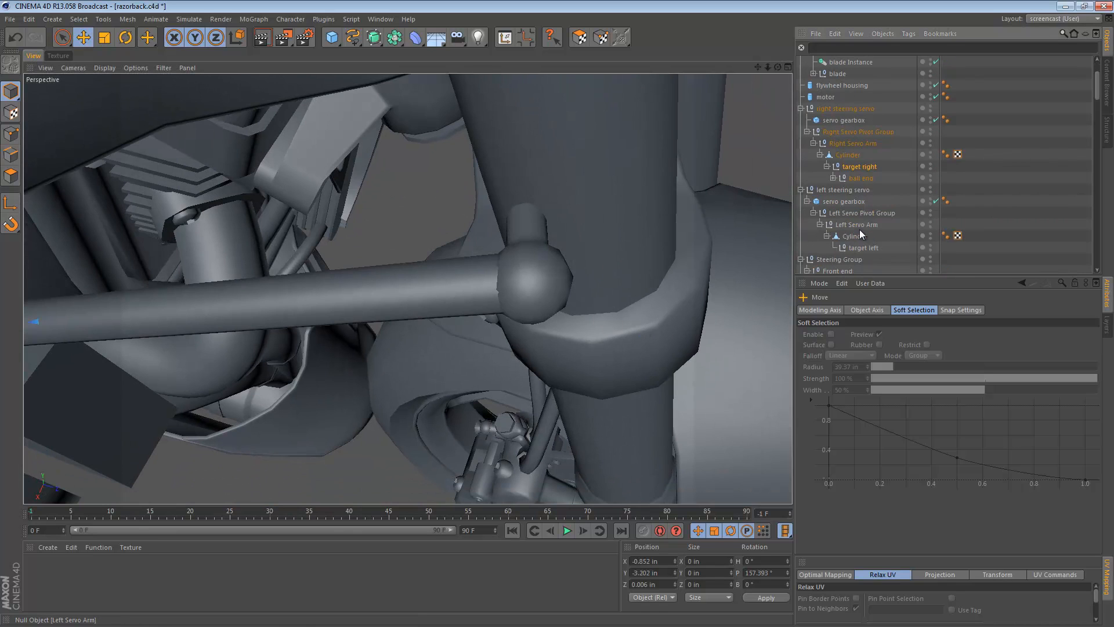
scroll(850, 220, down, 4)
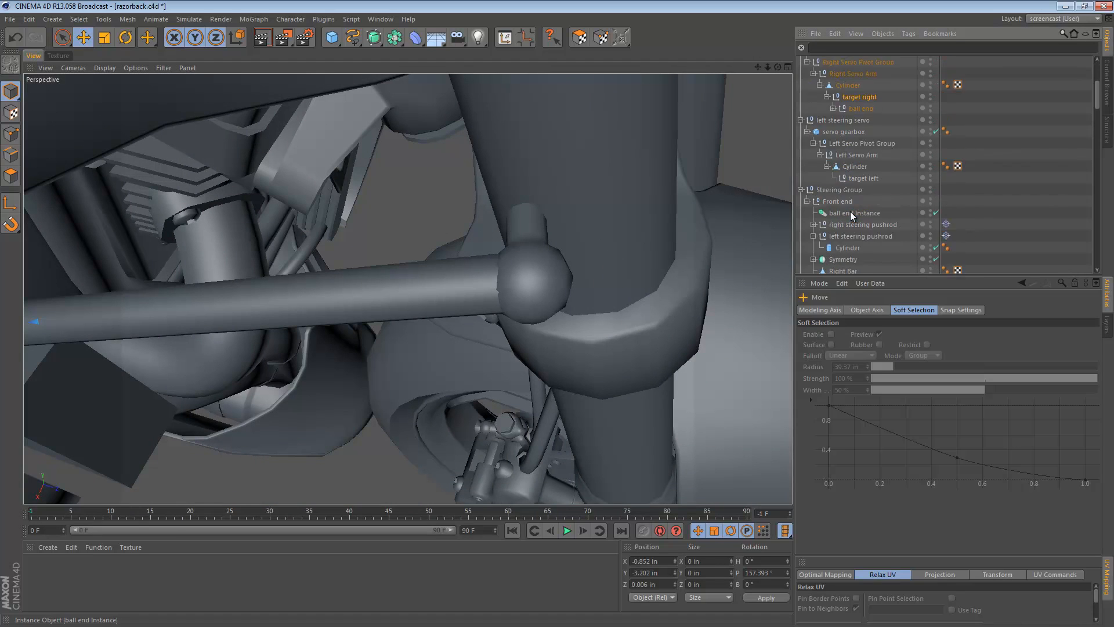
click(849, 142)
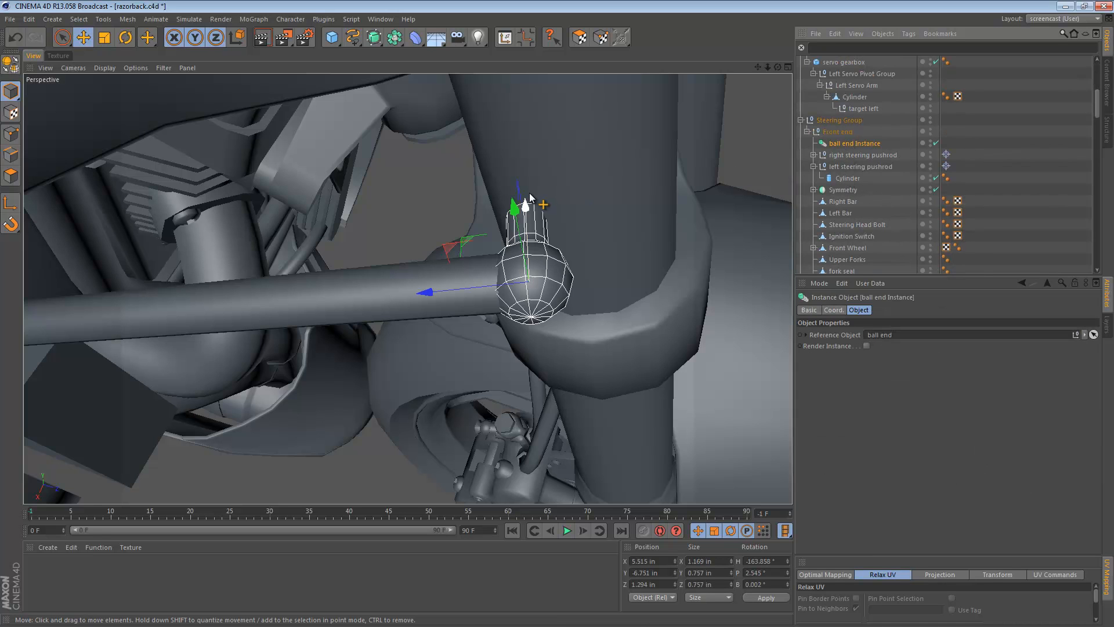
- Check the ball end instance's orientation at the fork and set its heading, pitch and bank rotation to 0°
alt+drag(603, 273, 676, 281)
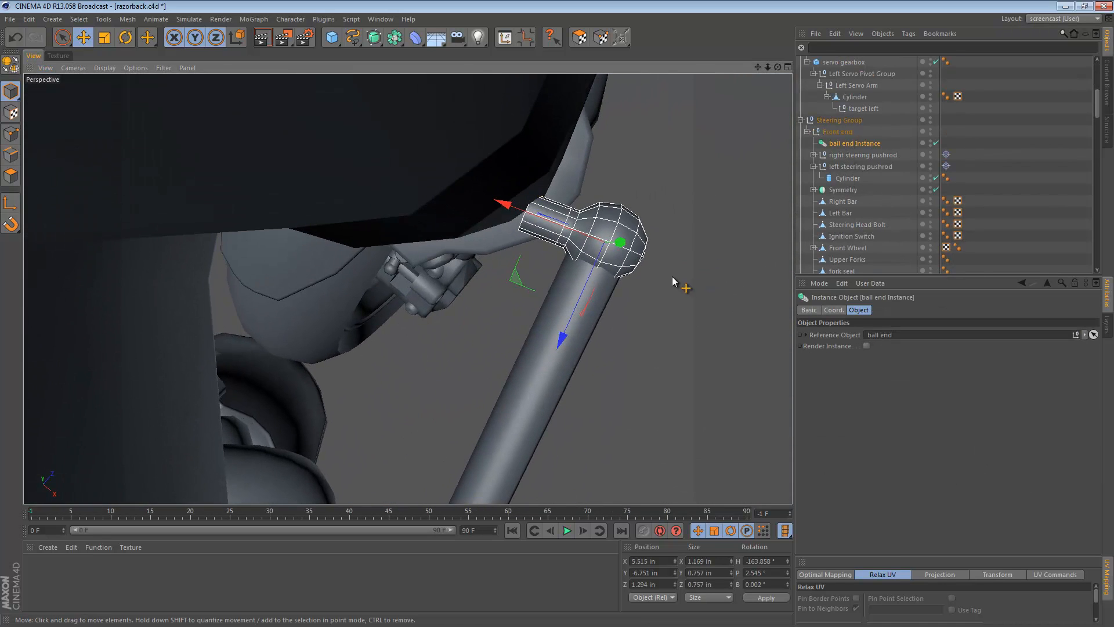
key(F2)
scroll(620, 174, up, 8)
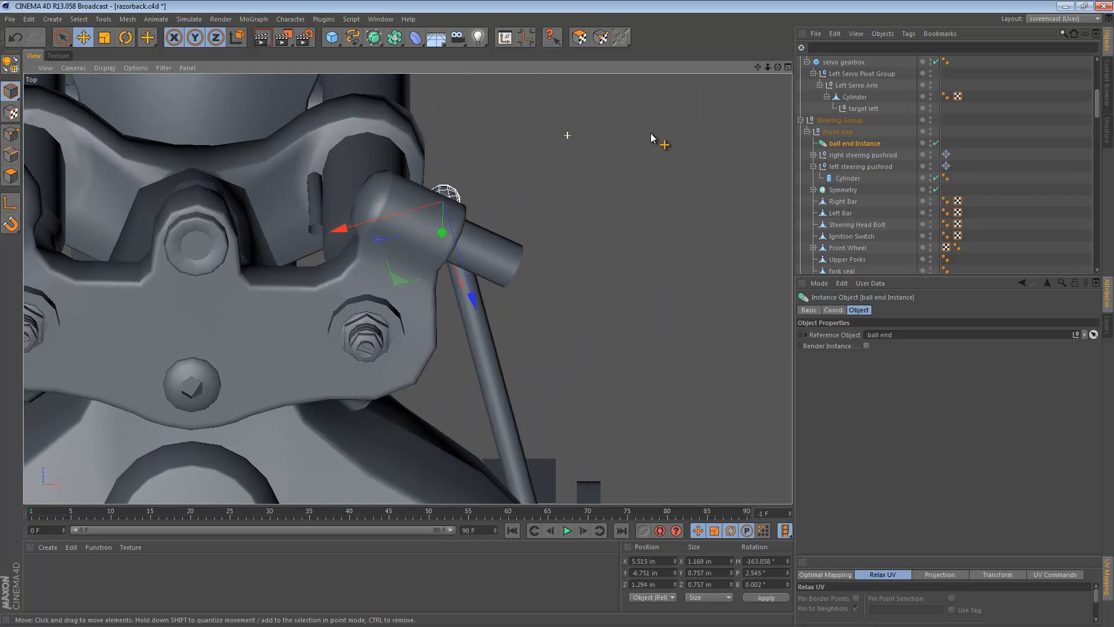
key(F1)
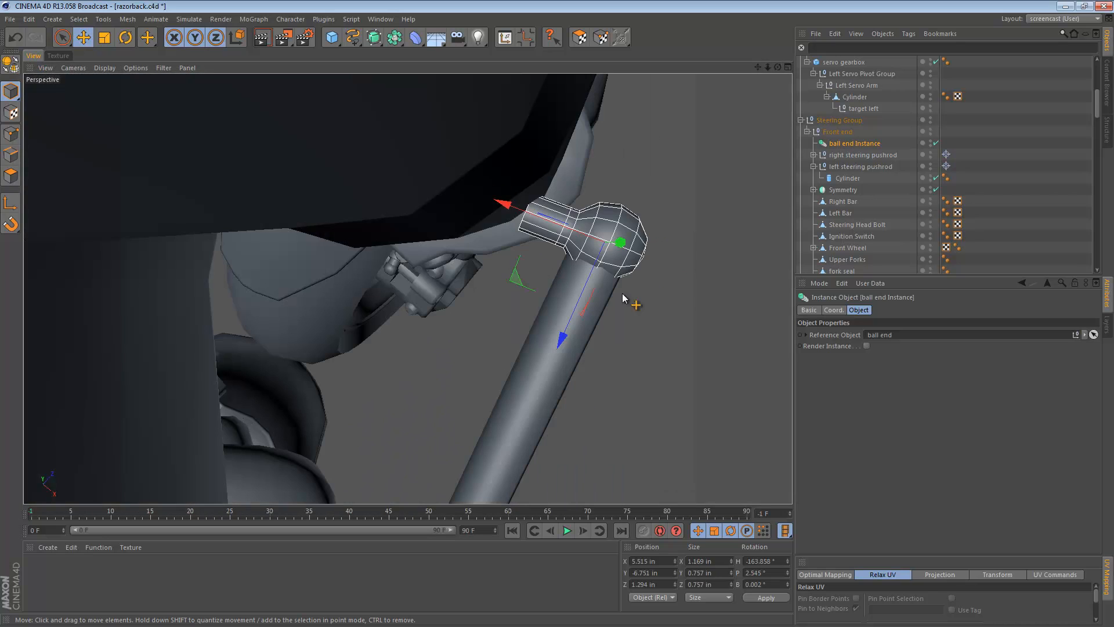
alt+drag(645, 254, 493, 235)
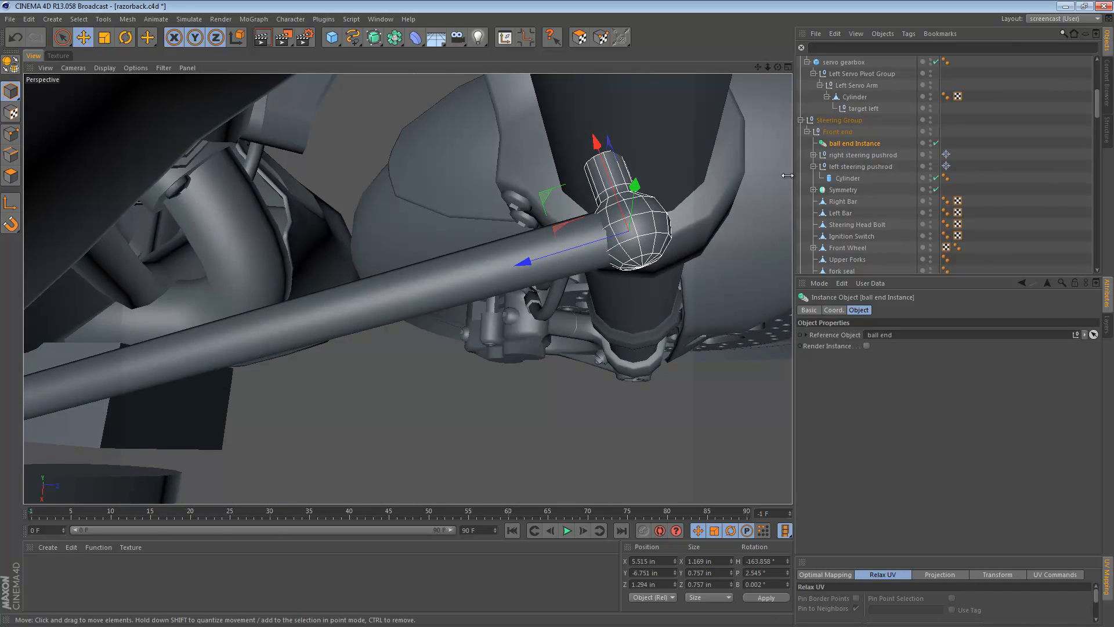
click(842, 133)
click(844, 144)
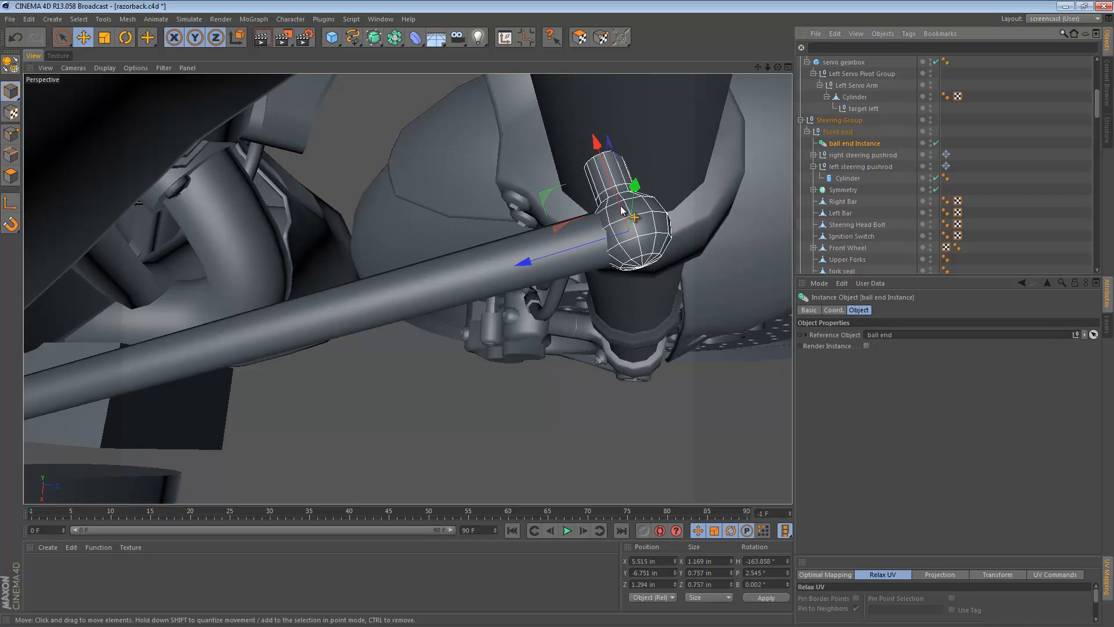
click(766, 560)
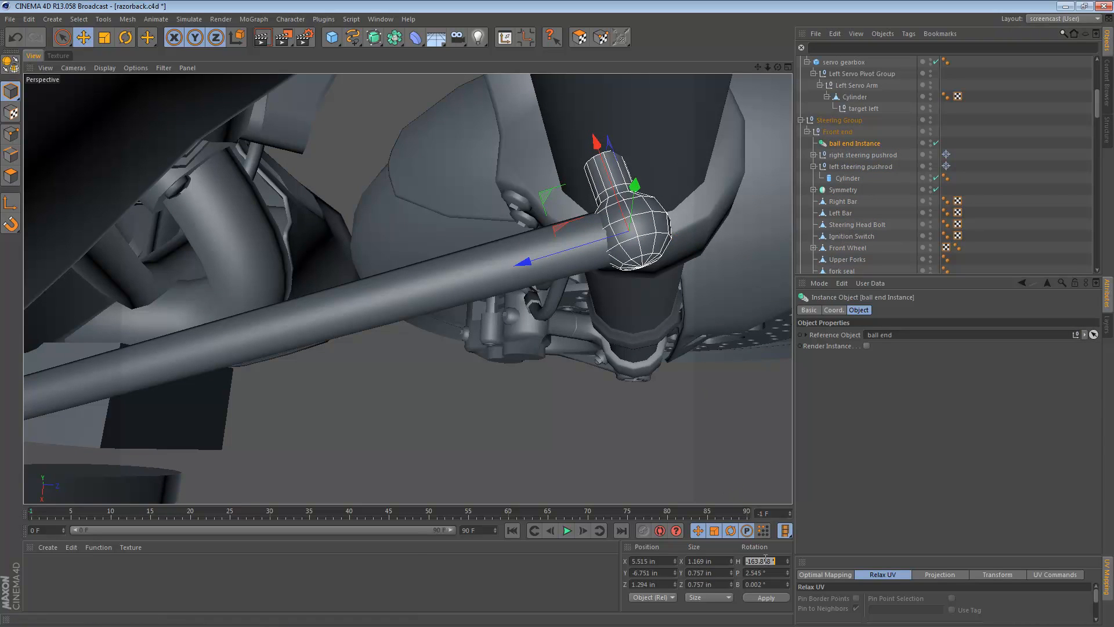
text(0)
key(Return)
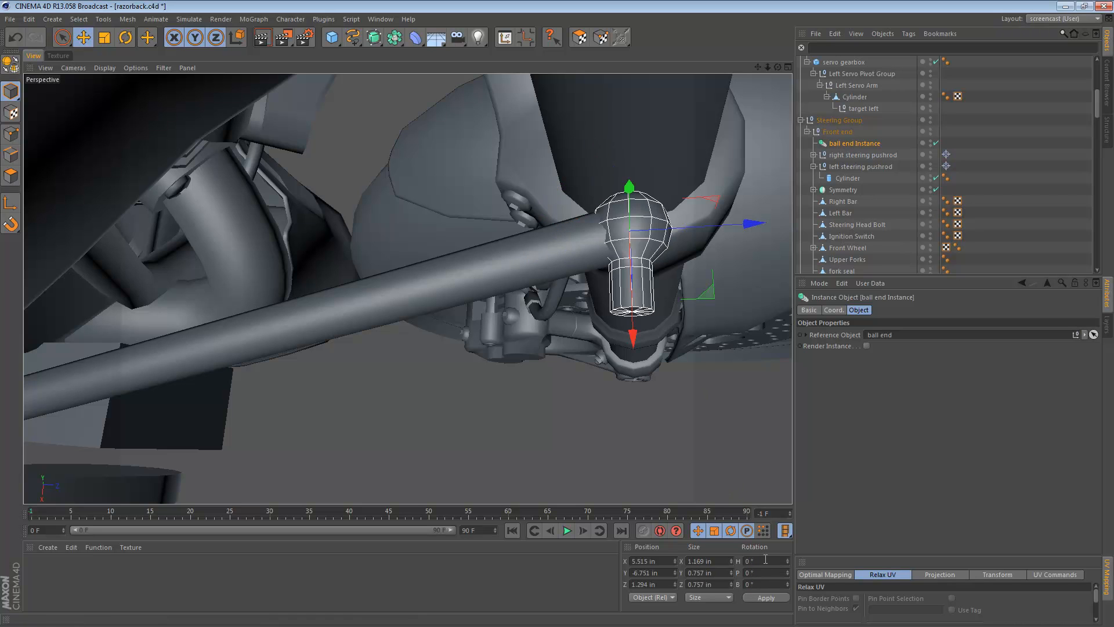
- Rotate the ball end instance to a heading of 180° so its stem faces the fork, and deselect it
mouse_move(582, 296)
alt+mouse_down()
mouse_move(609, 255)
mouse_move(662, 252)
mouse_move(702, 222)
alt+mouse_up()
key(r)
shift+drag(705, 162, 706, 155)
alt+drag(675, 202, 569, 180)
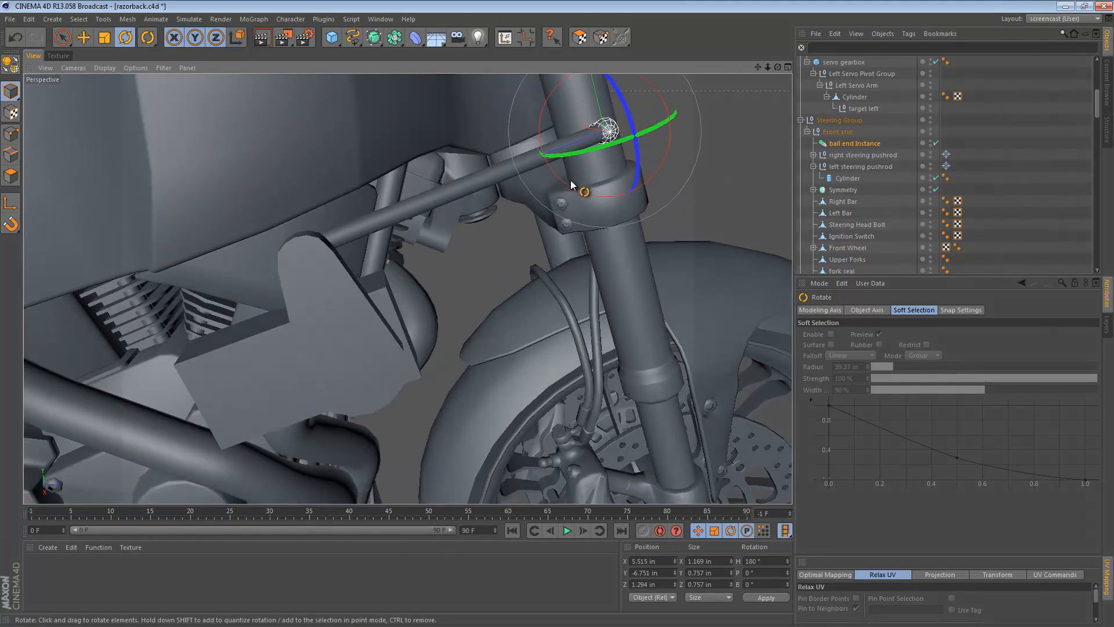
key(ctrl+shift+a)
- Shorten the right steering pushrod's cylinder to about 8.297 in and slide it along its length to a Z position of about 4.726 in
alt+drag(593, 125, 570, 204)
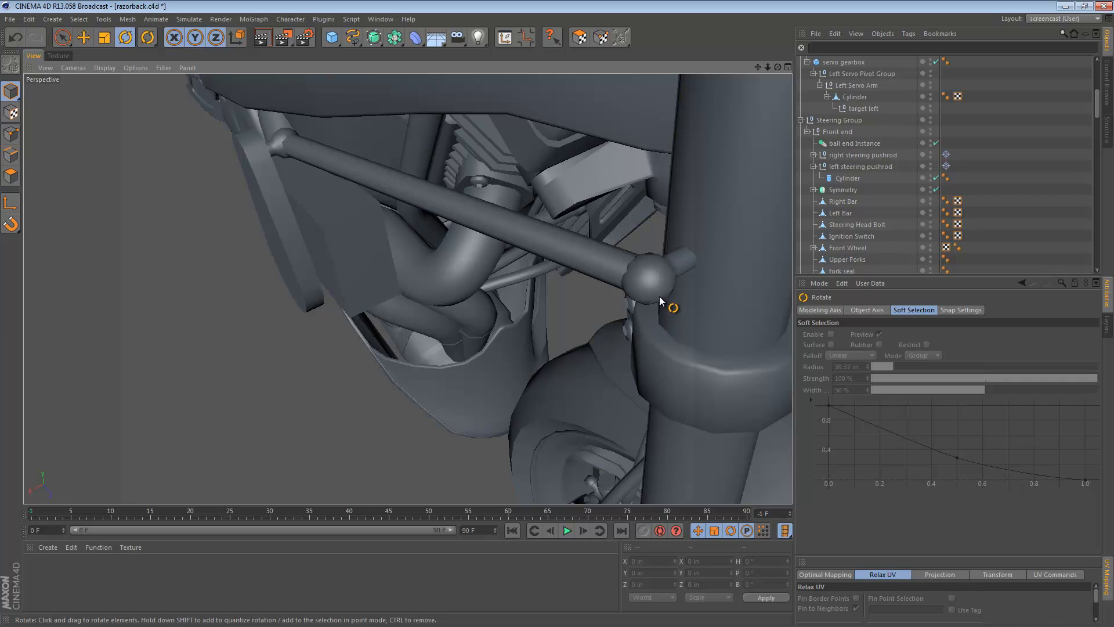
alt+drag(595, 265, 621, 260)
key(e)
click(595, 266)
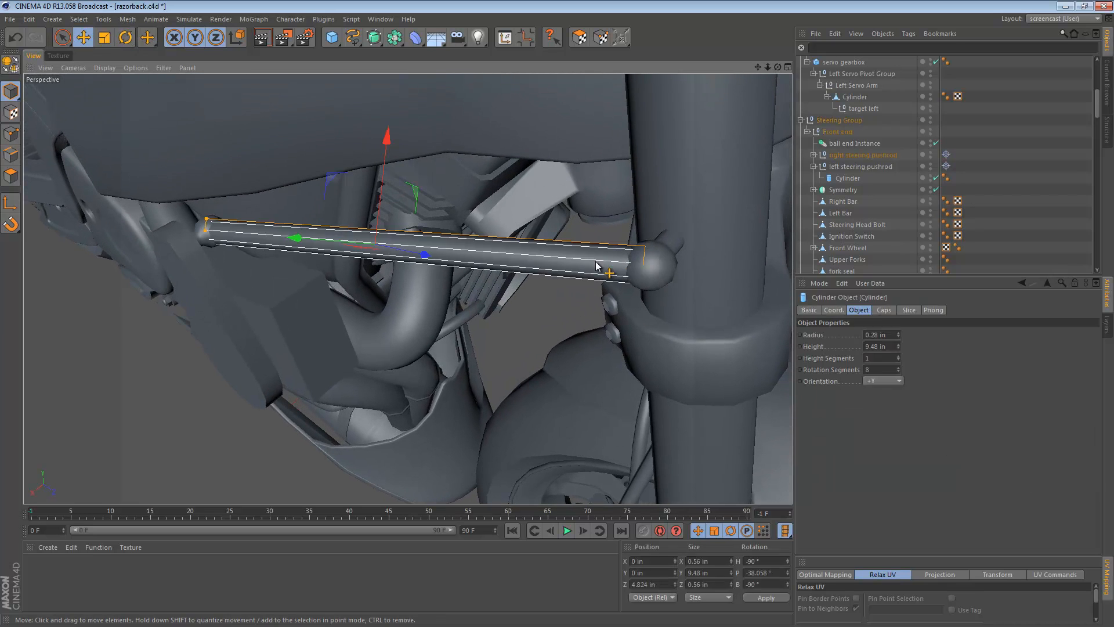
drag(202, 231, 221, 229)
alt+drag(359, 248, 469, 190)
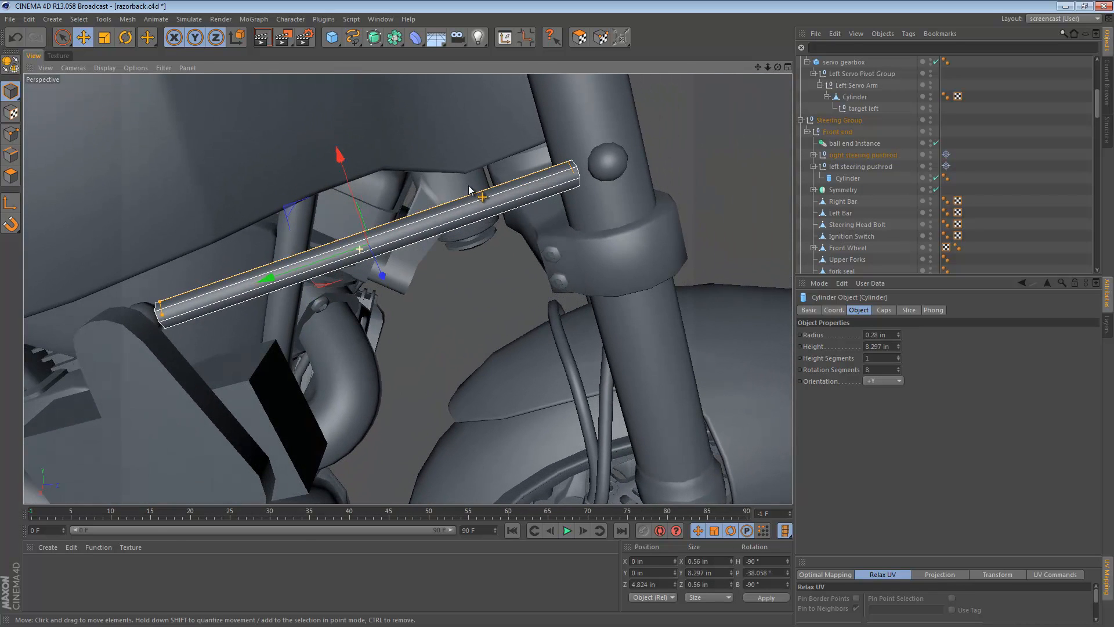
drag(270, 277, 277, 279)
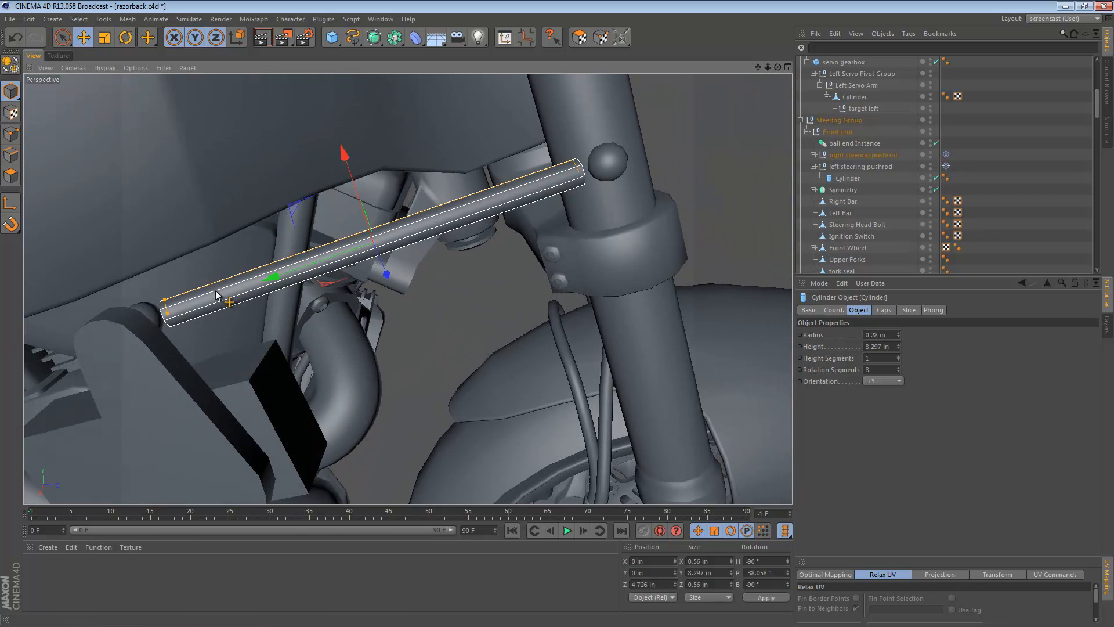
- Lengthen the right steering pushrod's cylinder to about 8.39 in at Z position 4.69 in, and deselect it
drag(166, 309, 165, 313)
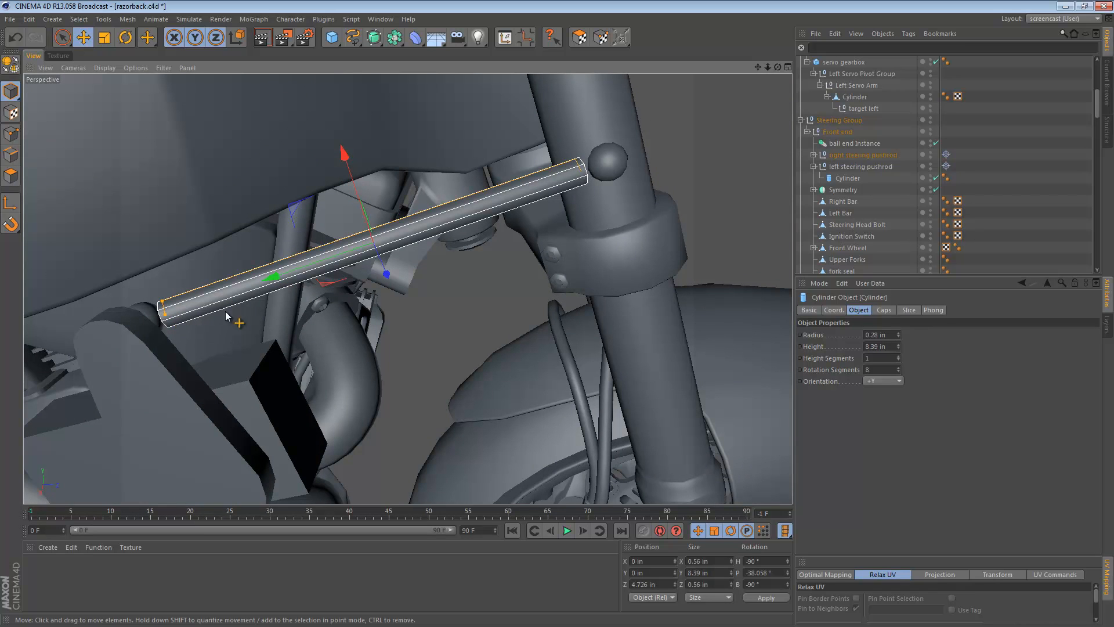
alt+right_drag(384, 248, 360, 249)
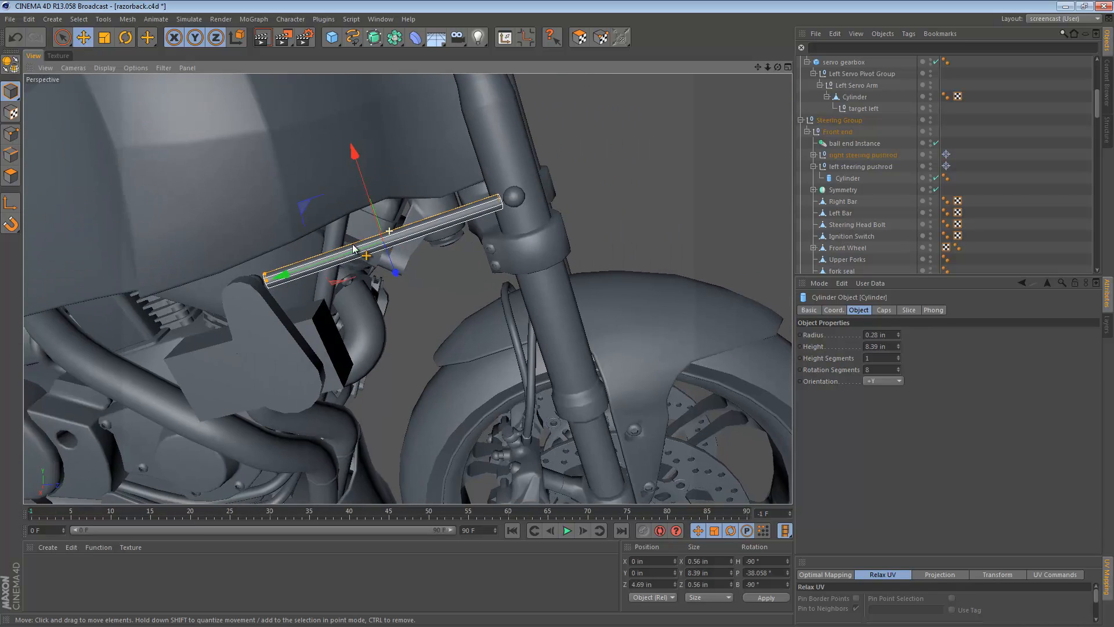
alt+drag(360, 249, 461, 246)
key(ctrl+shift+a)
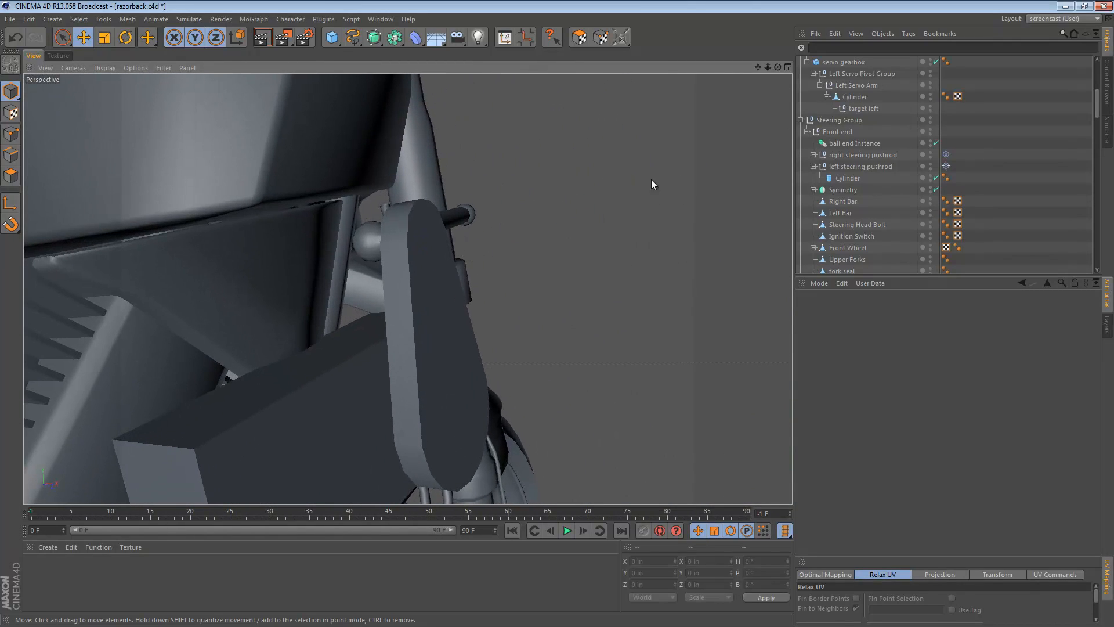
- Expand the original ball end null under the right servo arm's target and select its Sphere mesh
click(855, 146)
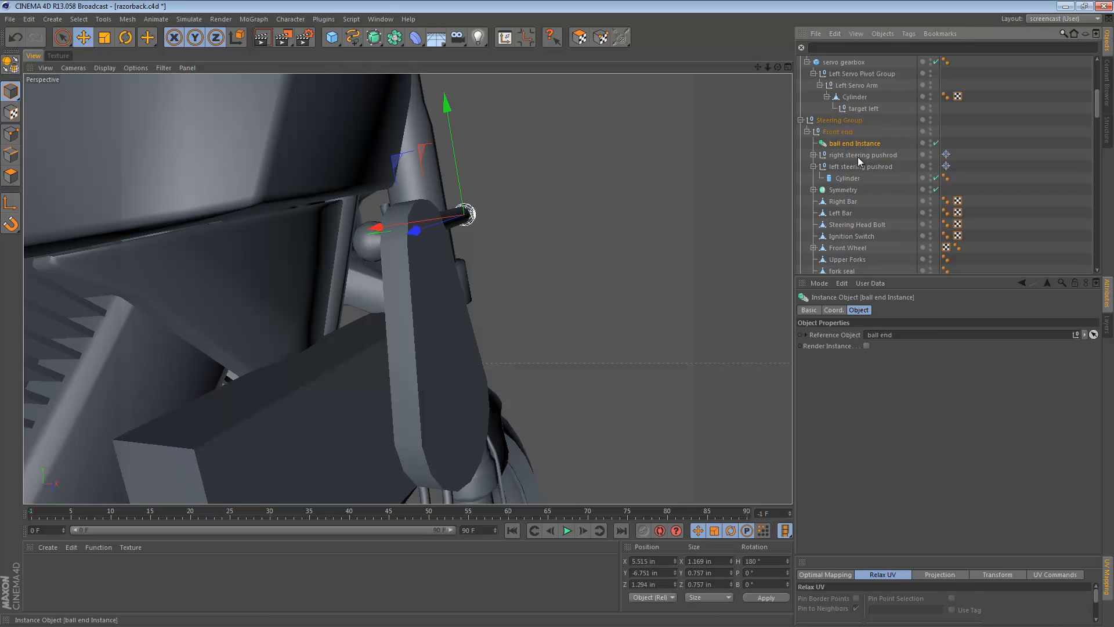
scroll(858, 157, up, 6)
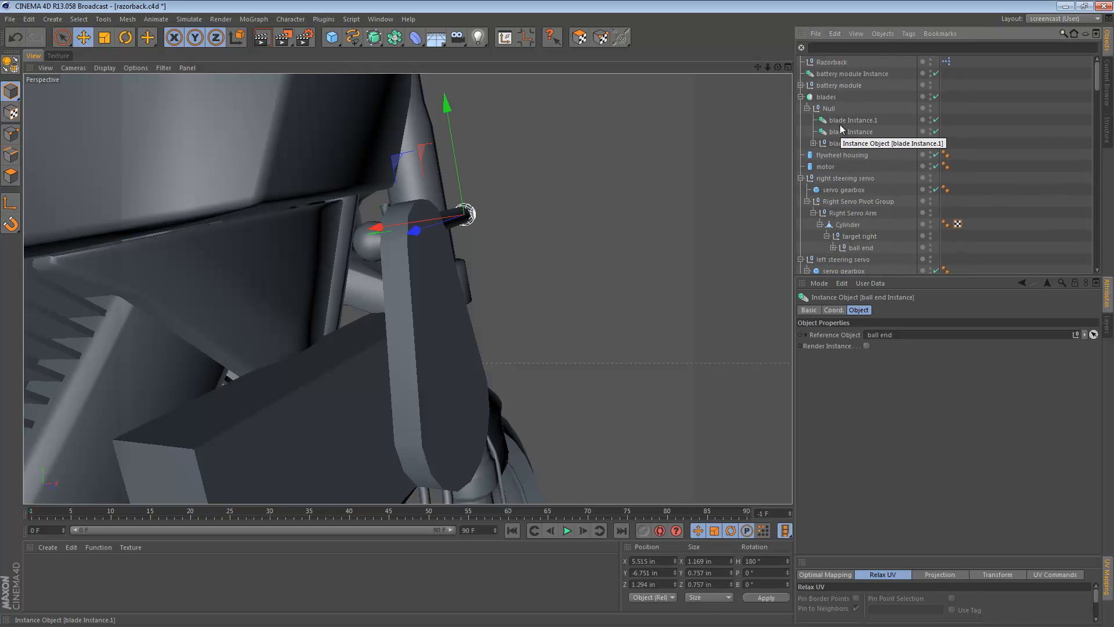
scroll(847, 133, down, 3)
click(860, 178)
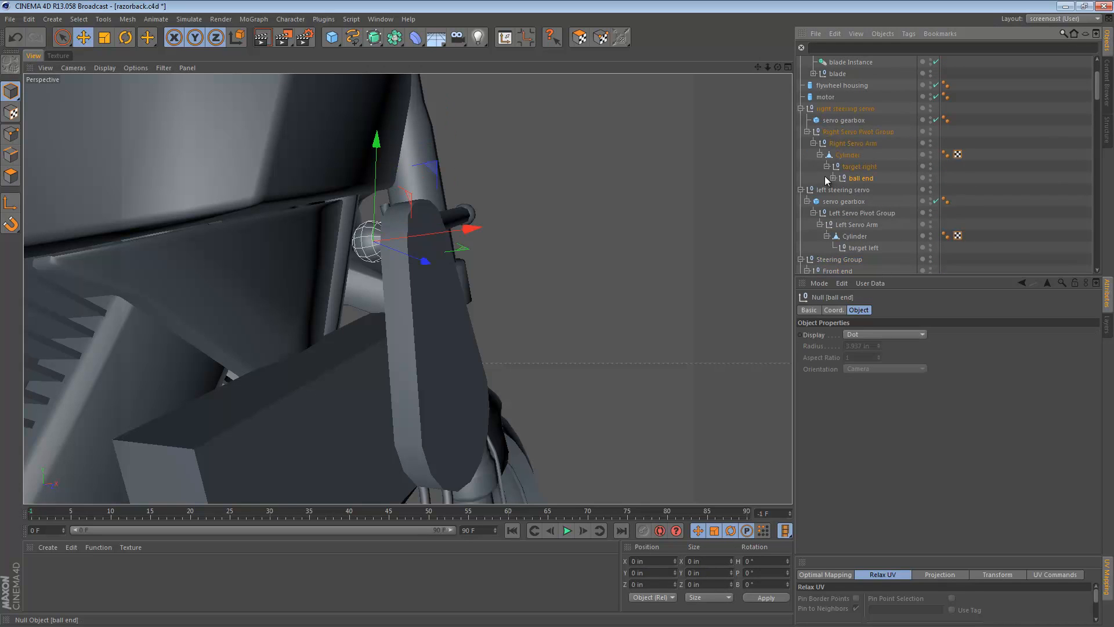
click(833, 177)
click(864, 189)
alt+drag(410, 242, 459, 222)
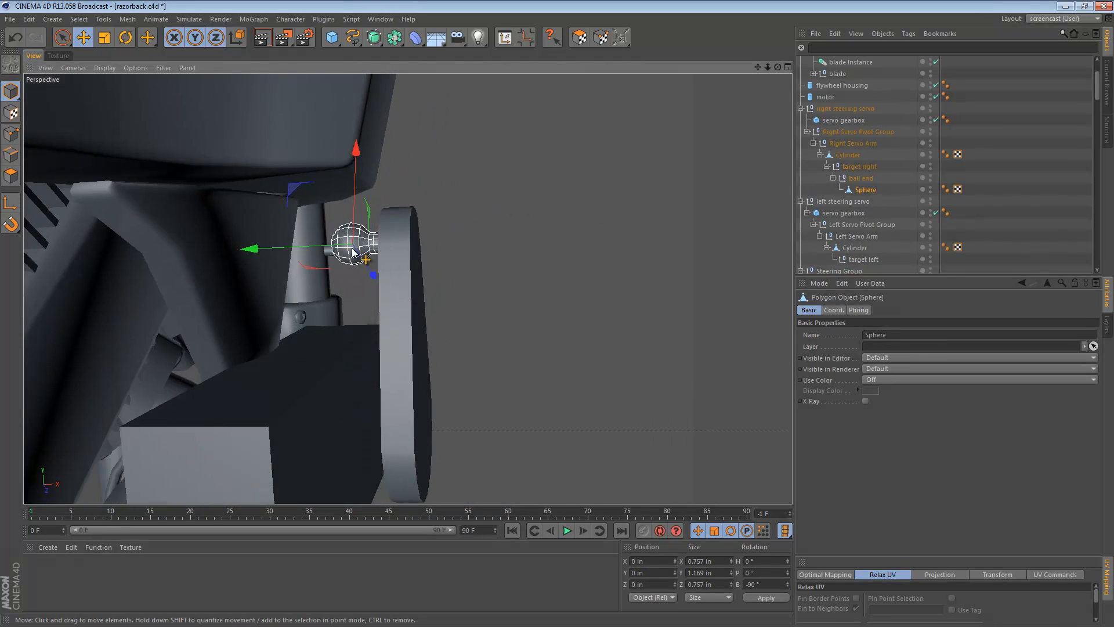
alt+right_drag(351, 246, 382, 242)
- Extend the ball end's stem through the servo arm by moving its end polygons to about Y -1.36 in, and return to object editing
click(10, 177)
alt+drag(419, 254, 442, 275)
drag(318, 235, 397, 237)
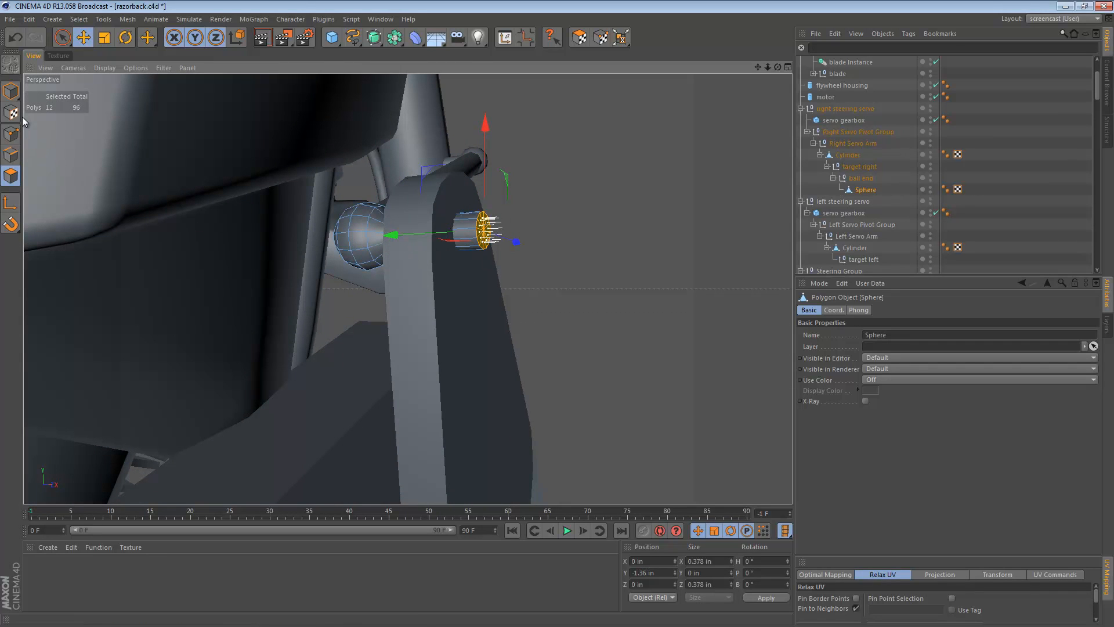
click(10, 91)
- Scale the ball end's Sphere mesh up uniformly to about 0.895 x 2.055 x 0.895 in
alt+drag(469, 223, 436, 231)
alt+right_drag(459, 224, 395, 243)
alt+drag(461, 227, 206, 247)
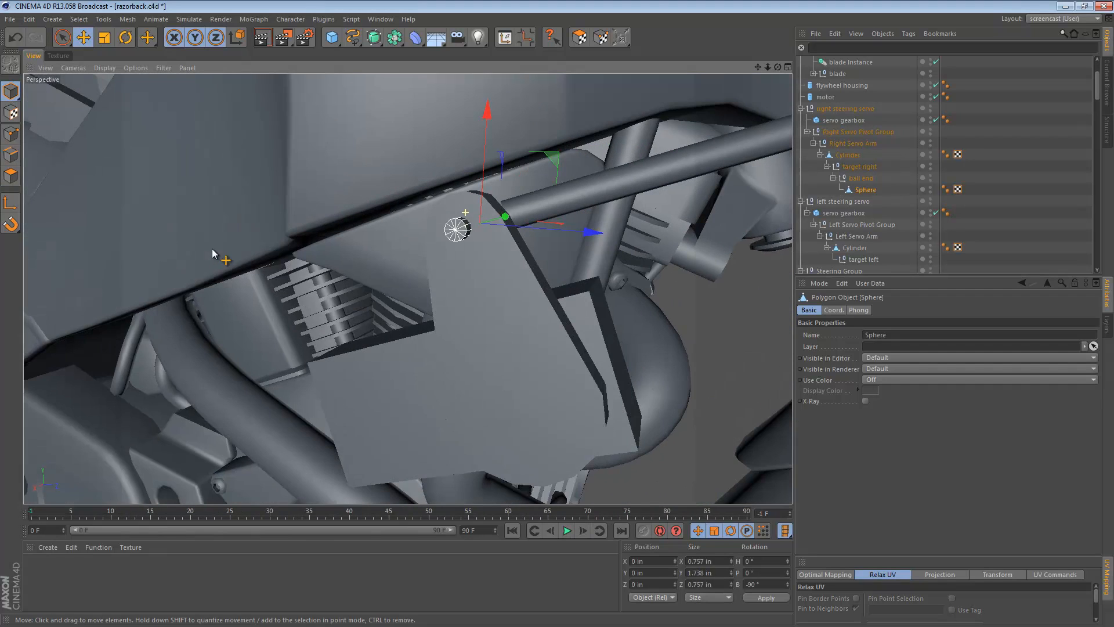
alt+drag(407, 288, 2, 124)
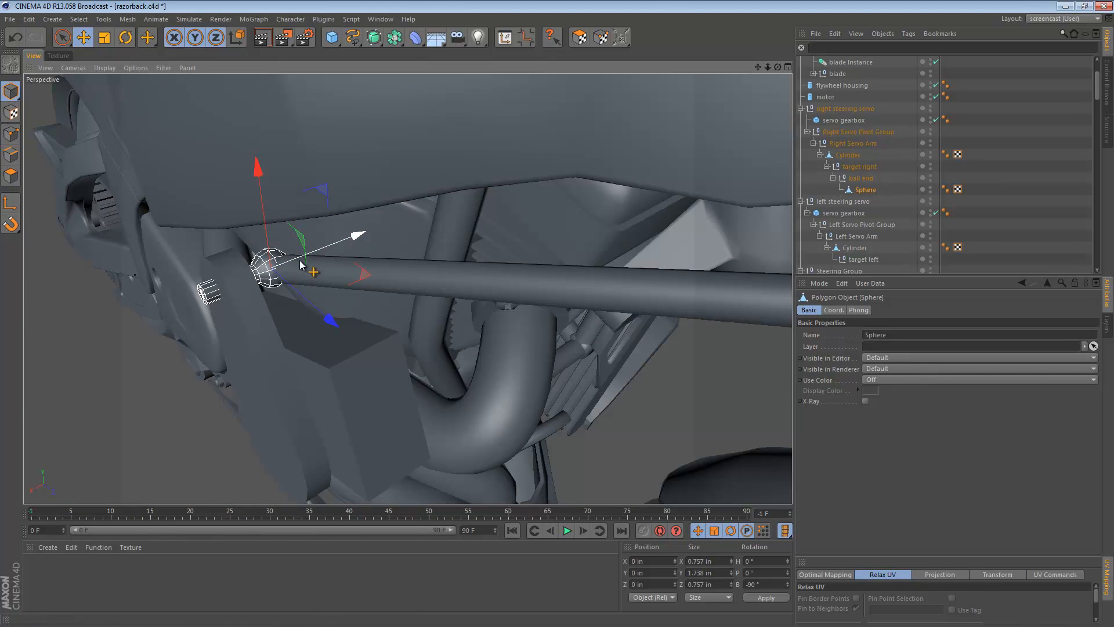
key(t)
alt+drag(327, 262, 550, 269)
mouse_move(418, 290)
alt+mouse_down()
mouse_move(287, 292)
mouse_move(406, 275)
mouse_move(401, 301)
alt+mouse_up()
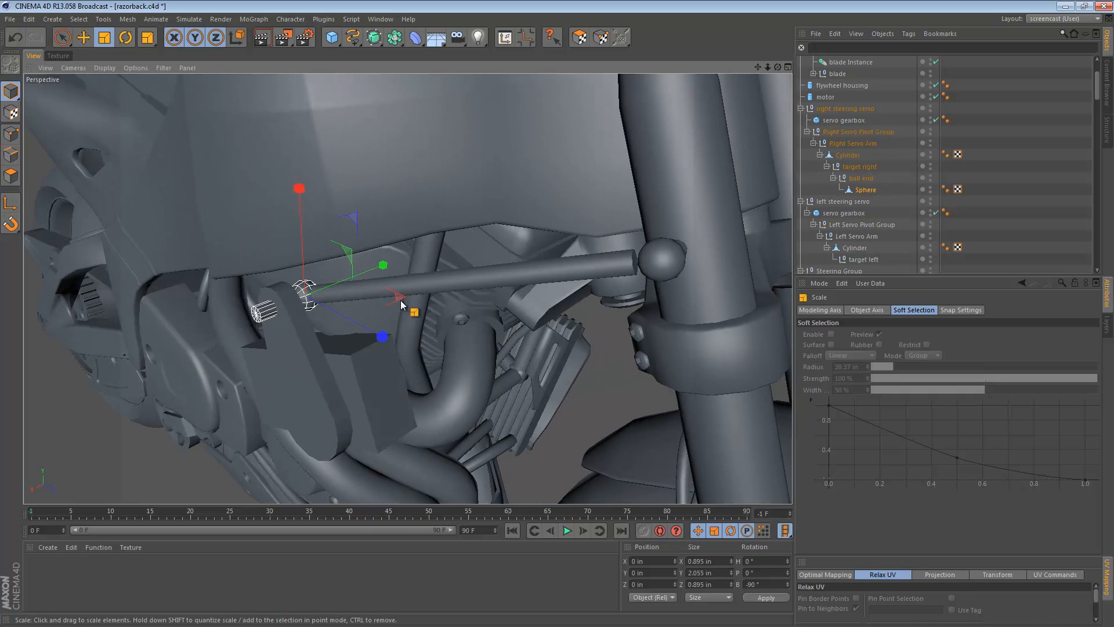
alt+right_drag(274, 326, 339, 309)
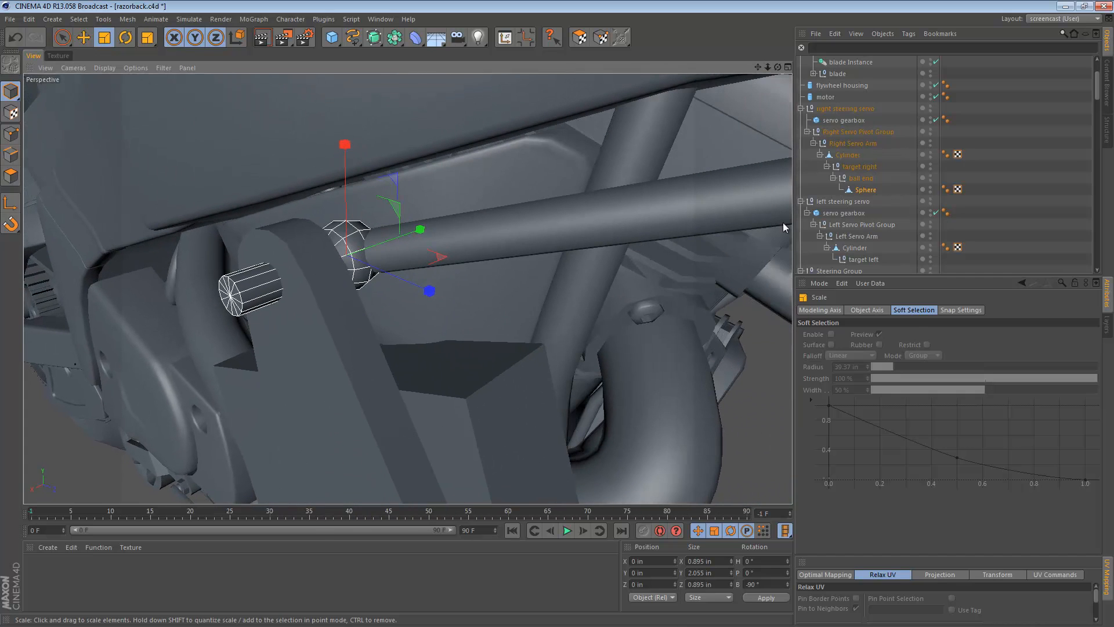
- Shorten the ball end's stem by moving its end polygons back toward the servo arm, and clear the polygon selection
click(871, 189)
click(10, 176)
key(e)
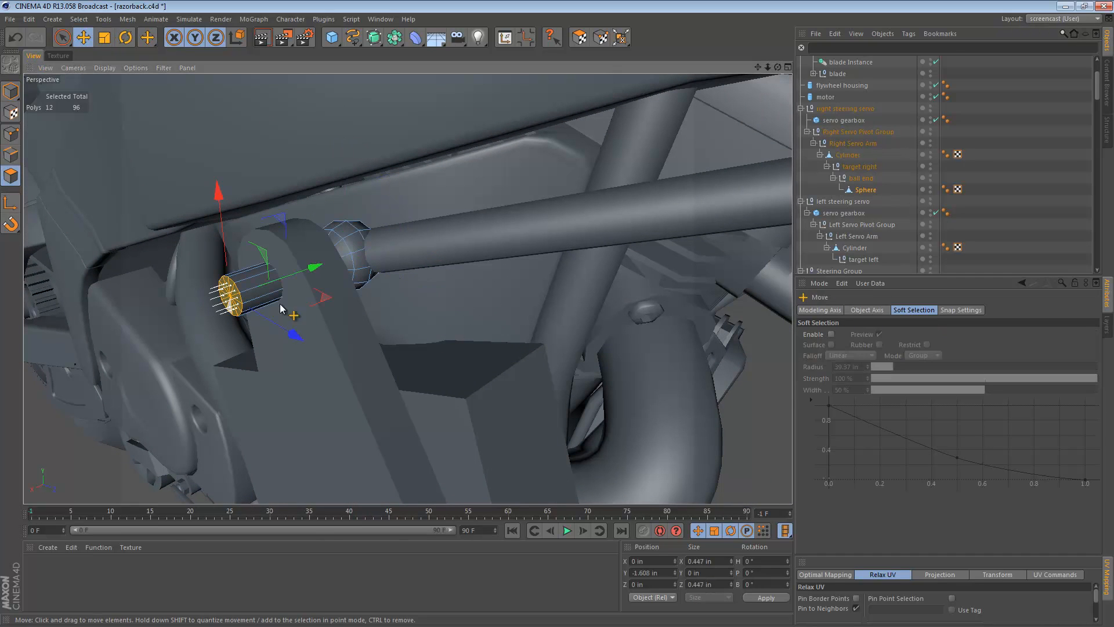
drag(310, 275, 331, 267)
alt+right_drag(435, 241, 373, 254)
alt+middle_drag(373, 255, 279, 293)
click(279, 293)
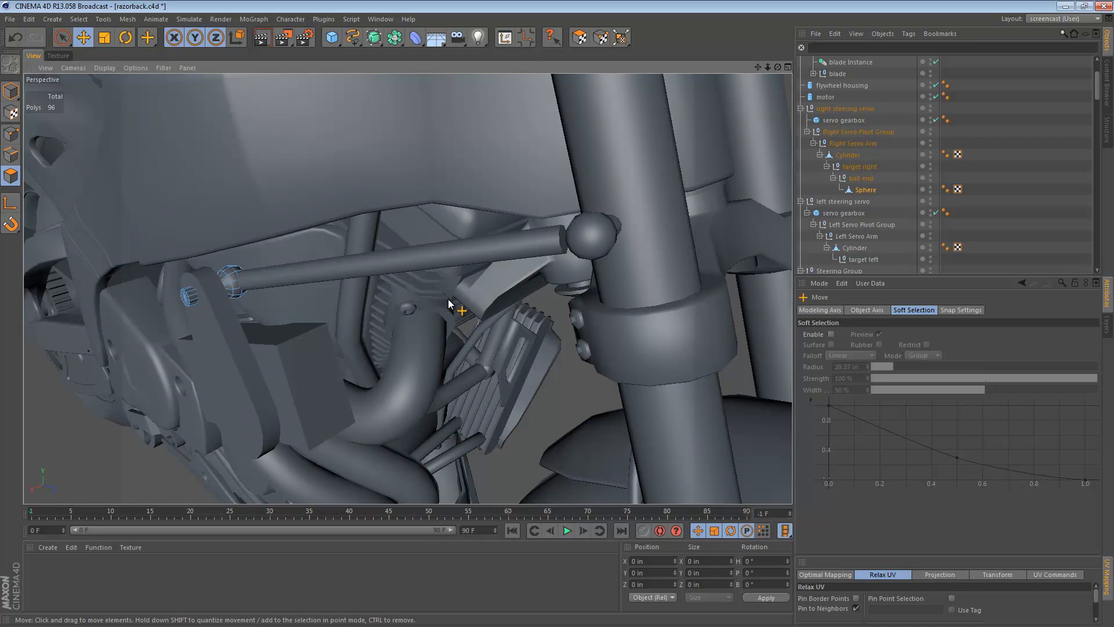
- Add a cube primitive and scale it down uniformly to about 4.961 in per side
alt+drag(448, 298, 548, 230)
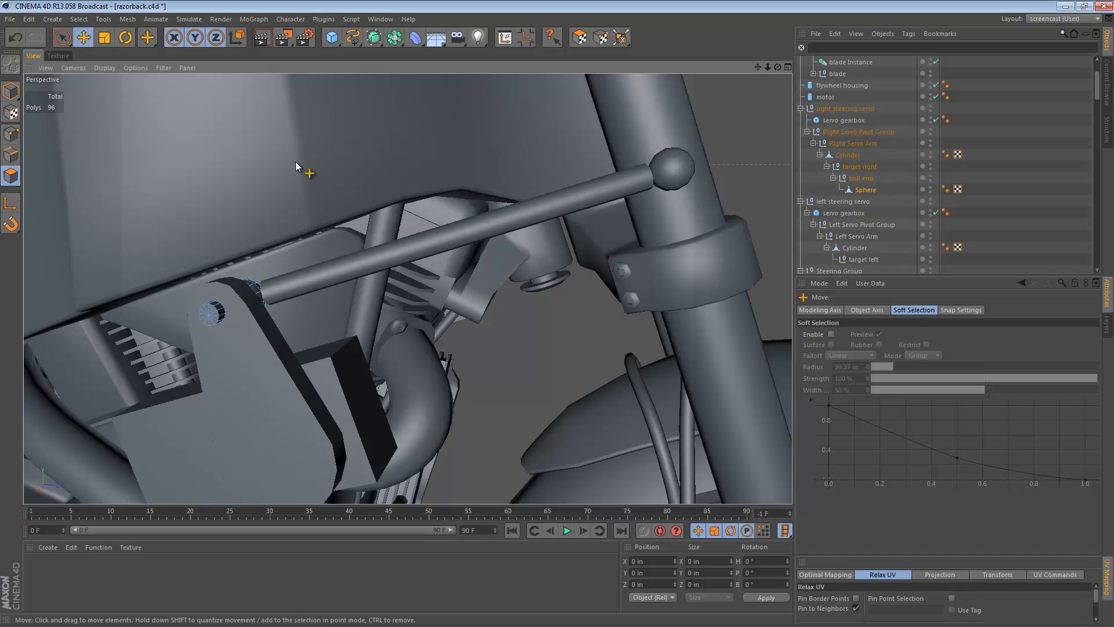
click(332, 38)
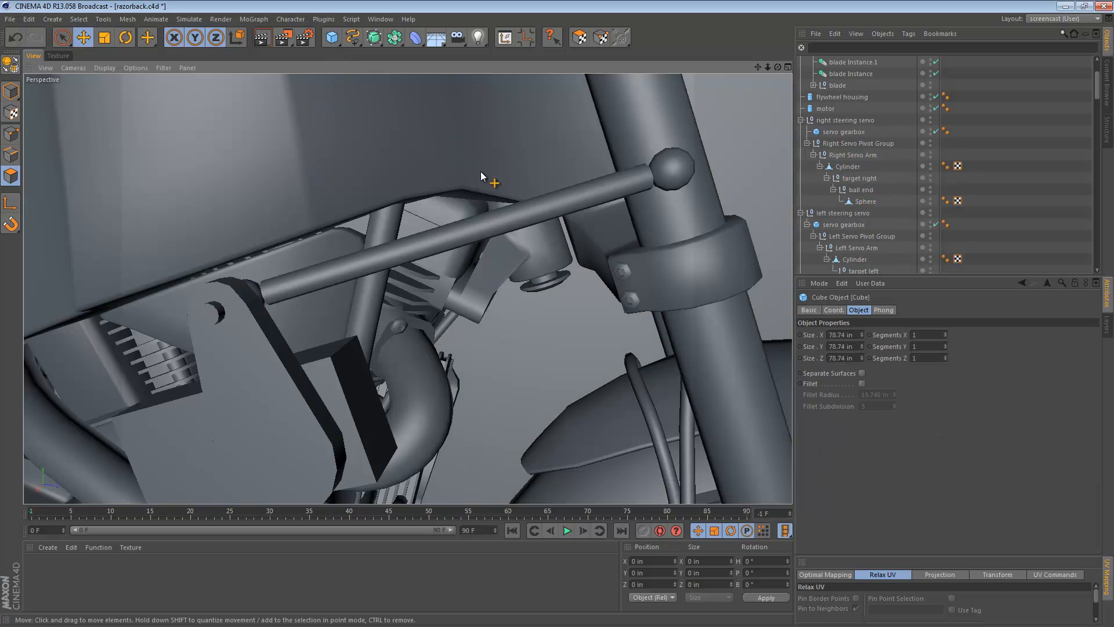
key(t)
click(11, 91)
drag(583, 176, 326, 354)
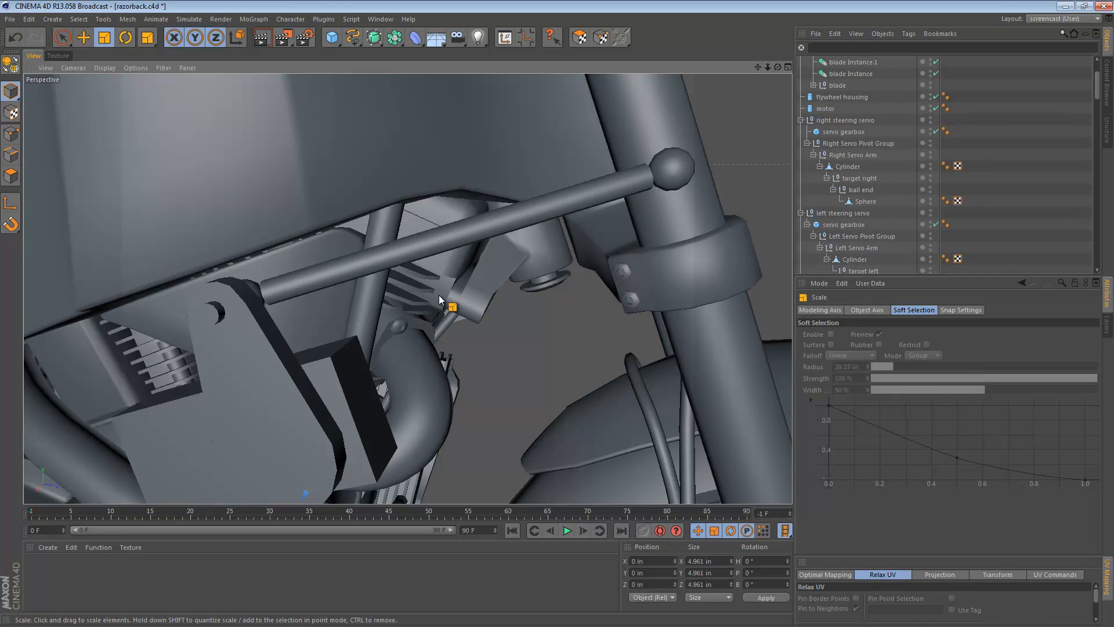
- Transfer the cube to the position and rotation of the right steering pushrod's cylinder
key(shift+t)
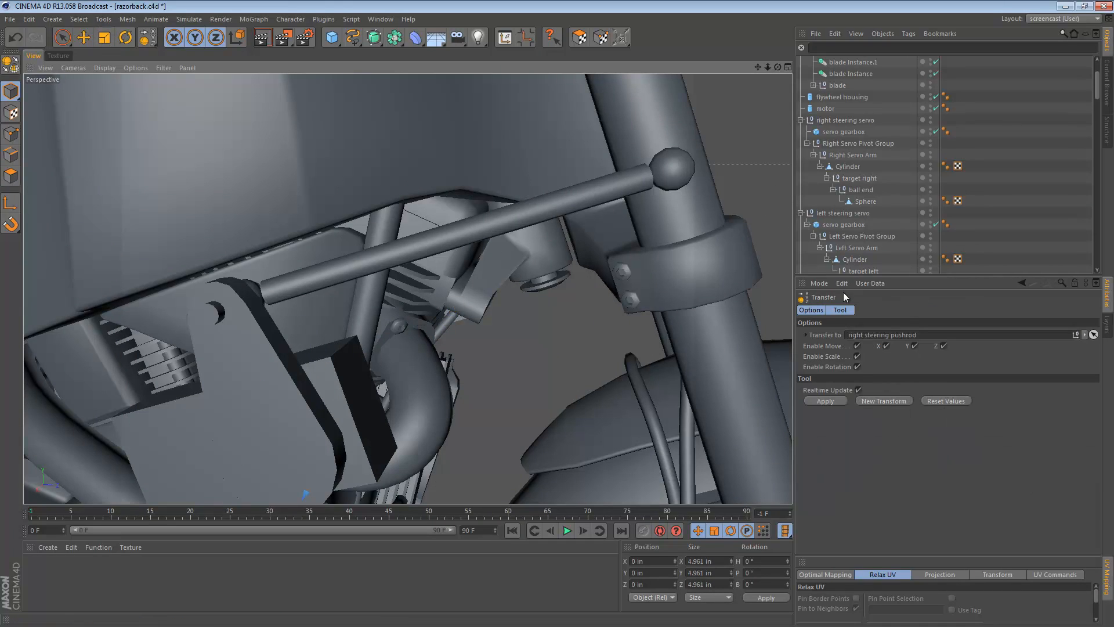
click(500, 221)
scroll(636, 202, up, 3)
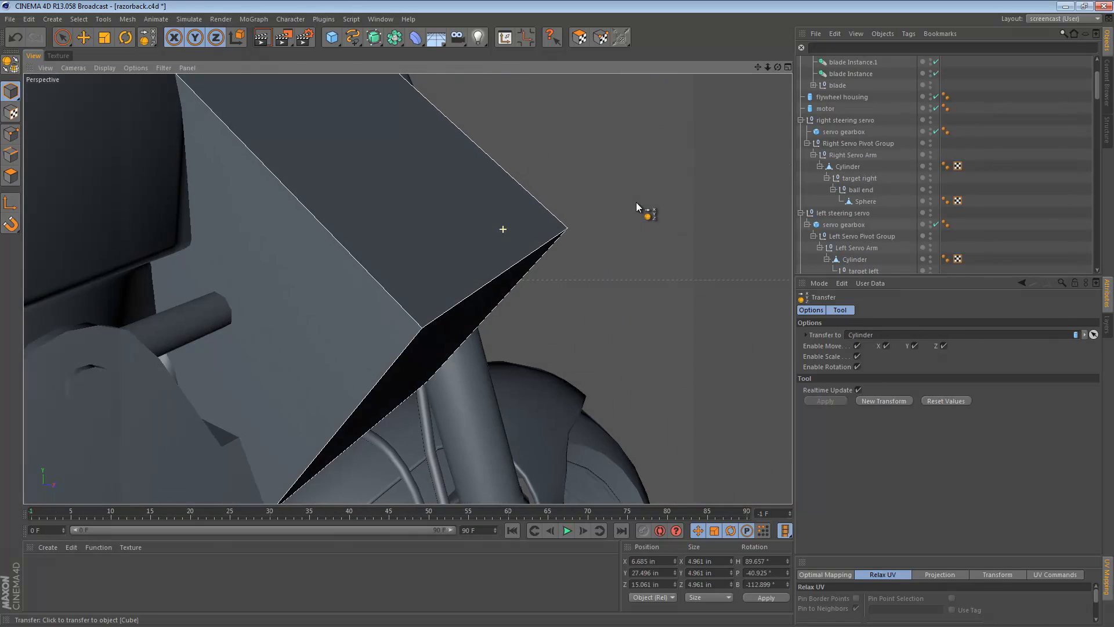
- Scale the cube down uniformly to about 0.987 in per side around the middle of the pushrod
alt+drag(636, 202, 354, 247)
alt+drag(535, 244, 472, 289)
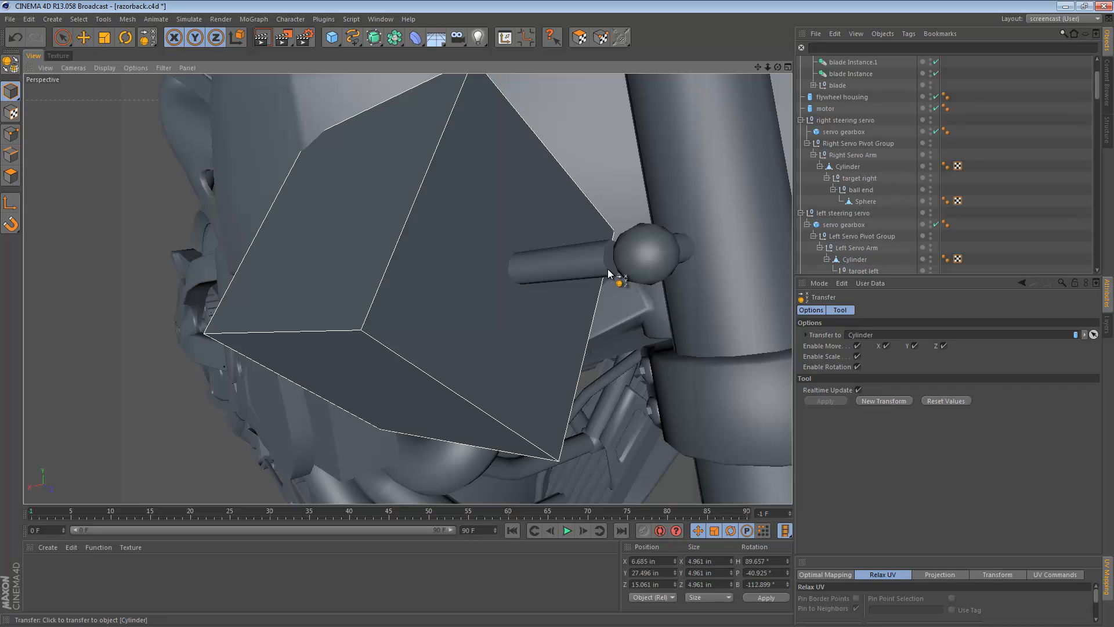
key(t)
drag(559, 261, 272, 351)
key(e)
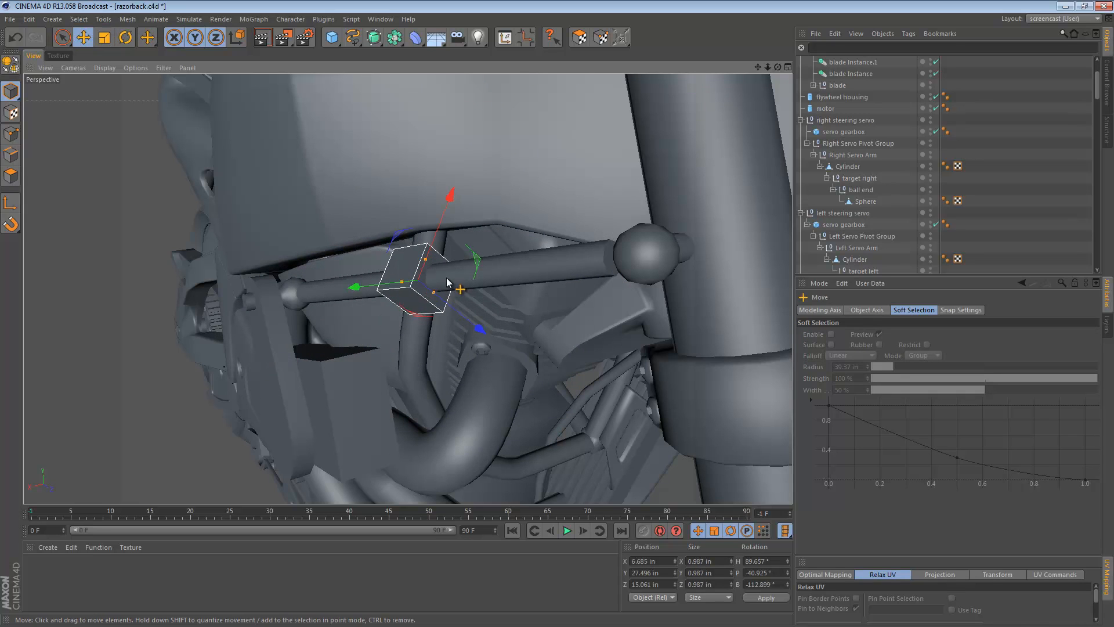
- Slide the cube along the pushrod to just short of the fork's ball end, at about X 5.762, Y 28.584, Z 18.474 in
drag(371, 285, 517, 270)
alt+drag(593, 265, 653, 284)
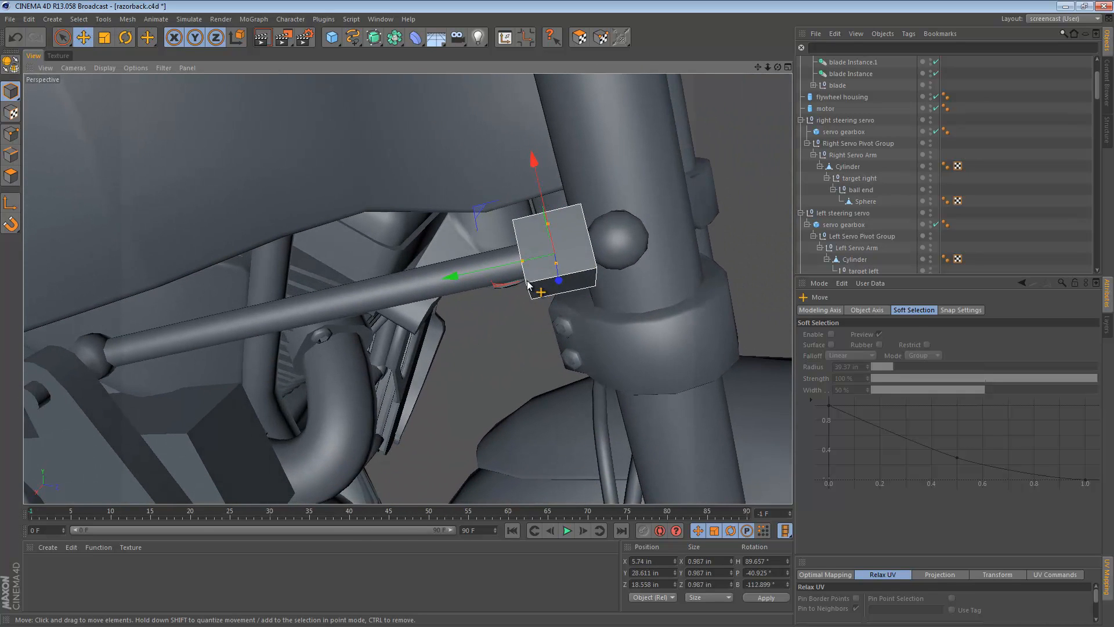
drag(498, 266, 575, 347)
- Reduce the cube's Z size to about 0.839 in
alt+right_drag(651, 302, 672, 304)
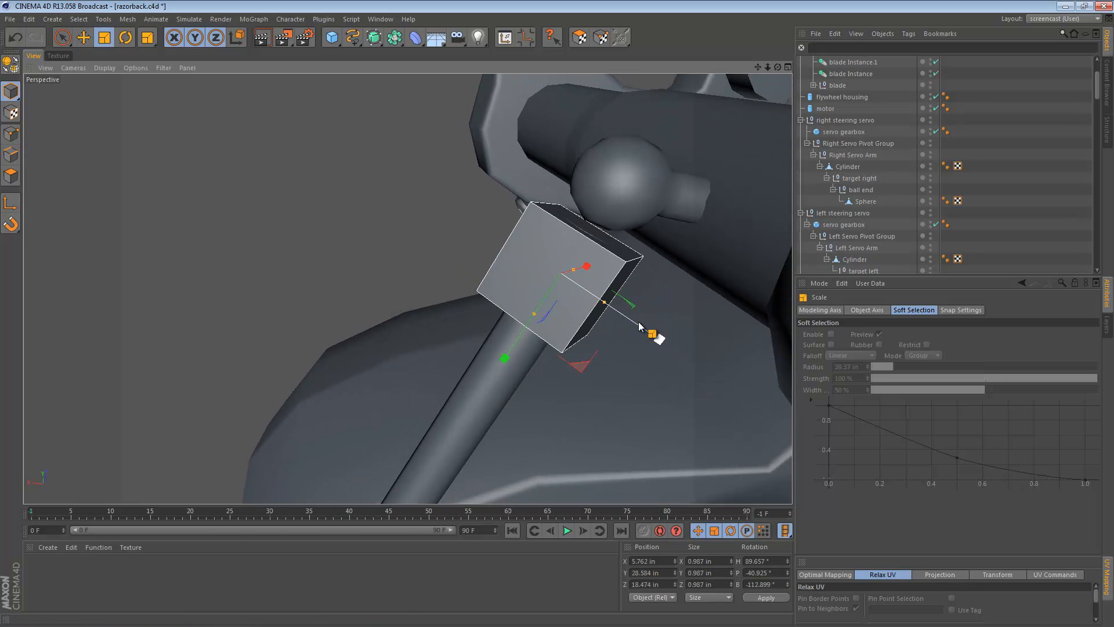
key(e)
drag(603, 302, 594, 296)
alt+drag(596, 250, 644, 418)
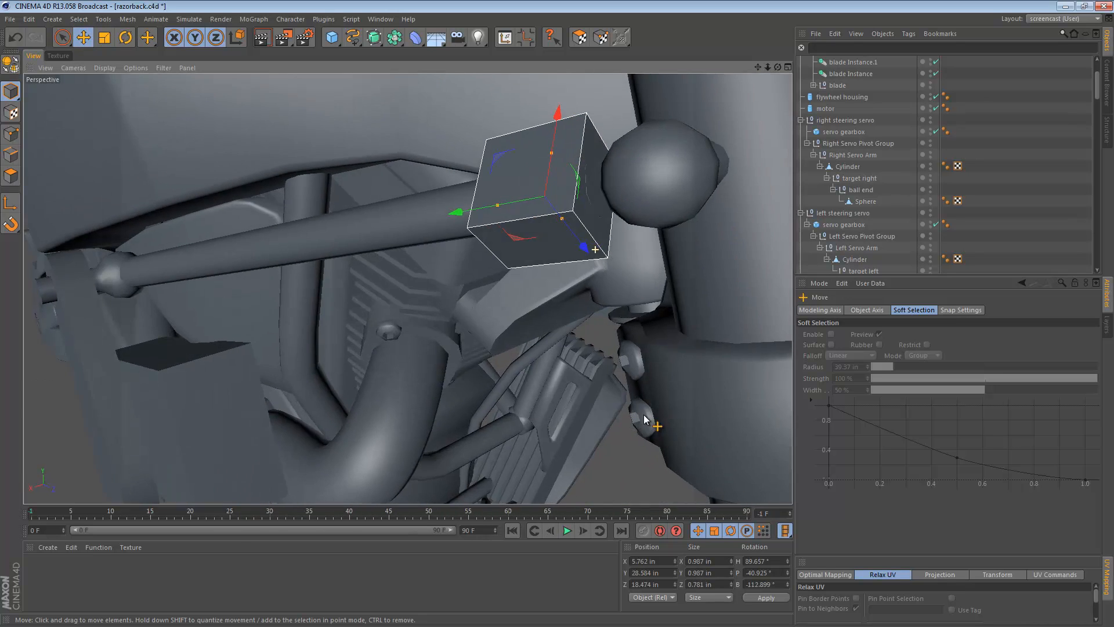
drag(563, 218, 564, 221)
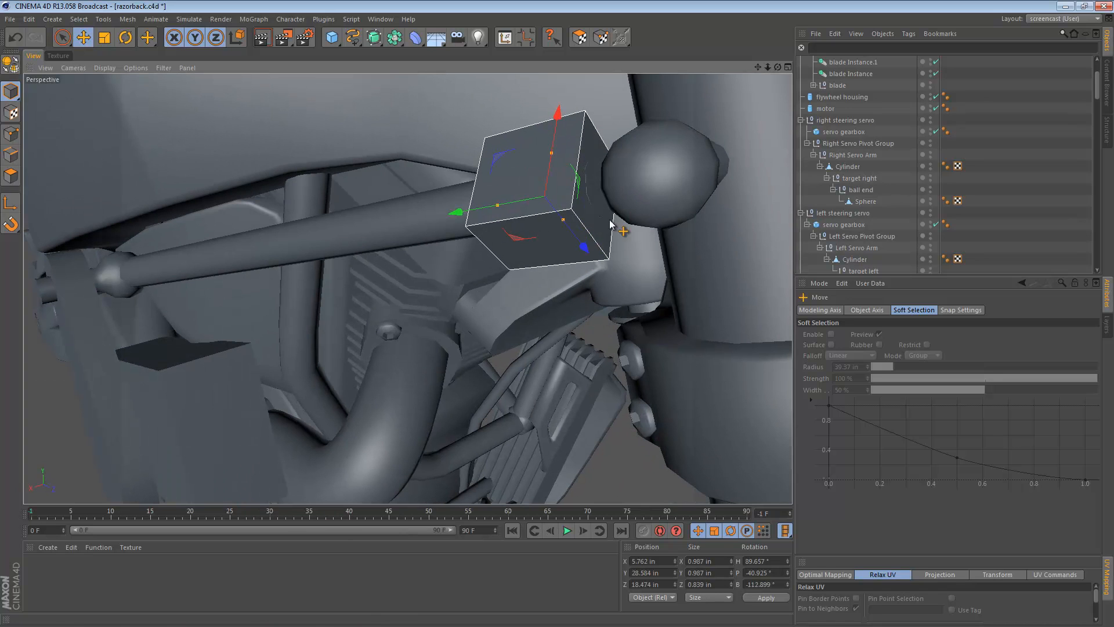
- Make the cube editable and slide it back along the pushrod to about X 6.116, Y 28.167, Z 17.166 in
scroll(613, 223, down, 2)
alt+middle_drag(618, 223, 555, 257)
alt+right_drag(555, 257, 565, 255)
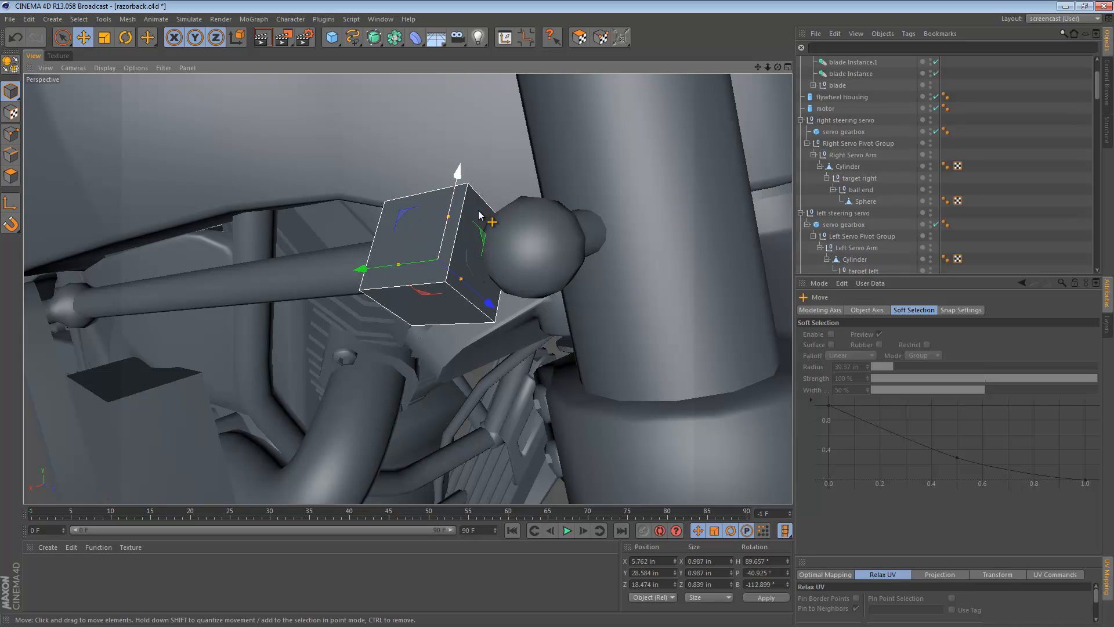
click(413, 258)
drag(404, 268, 316, 277)
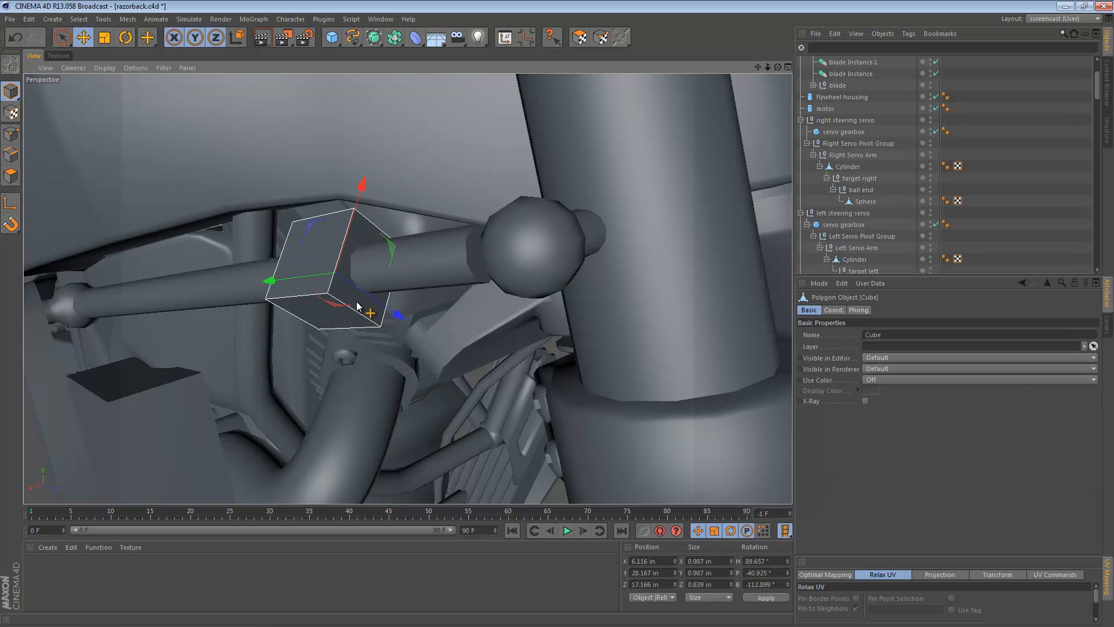
- Add a cylinder primitive, scale it down to about 4.37 x 8.74 in, and transfer it to the cube's position and rotation
drag(332, 37, 560, 53)
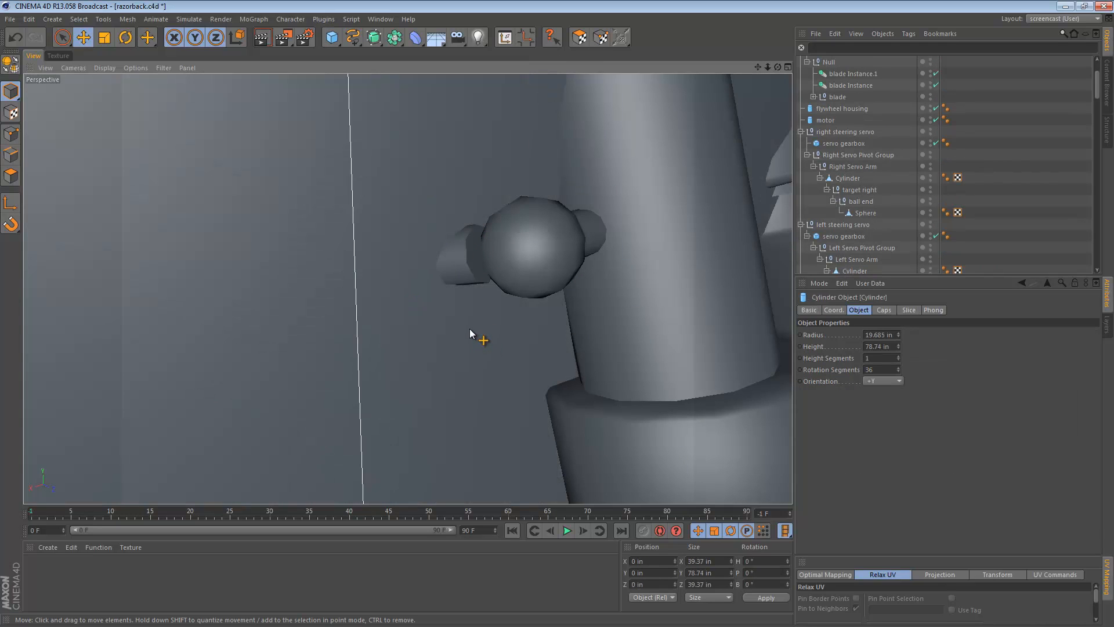
key(t)
drag(633, 246, 334, 463)
key(shift+t)
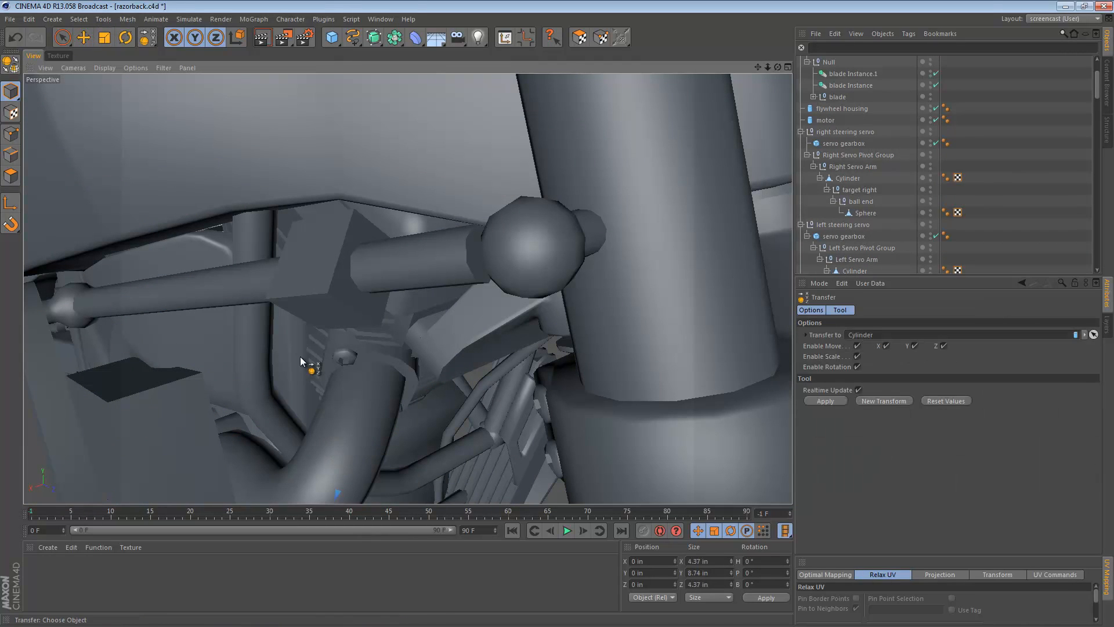
click(338, 287)
- Scale the new cylinder down uniformly to about 1.551 in across and 3.103 in high
key(t)
drag(461, 251, 258, 343)
key(e)
- Set the new cylinder's orientation to +Z and its rotation segments to 12
scroll(866, 102, up, 3)
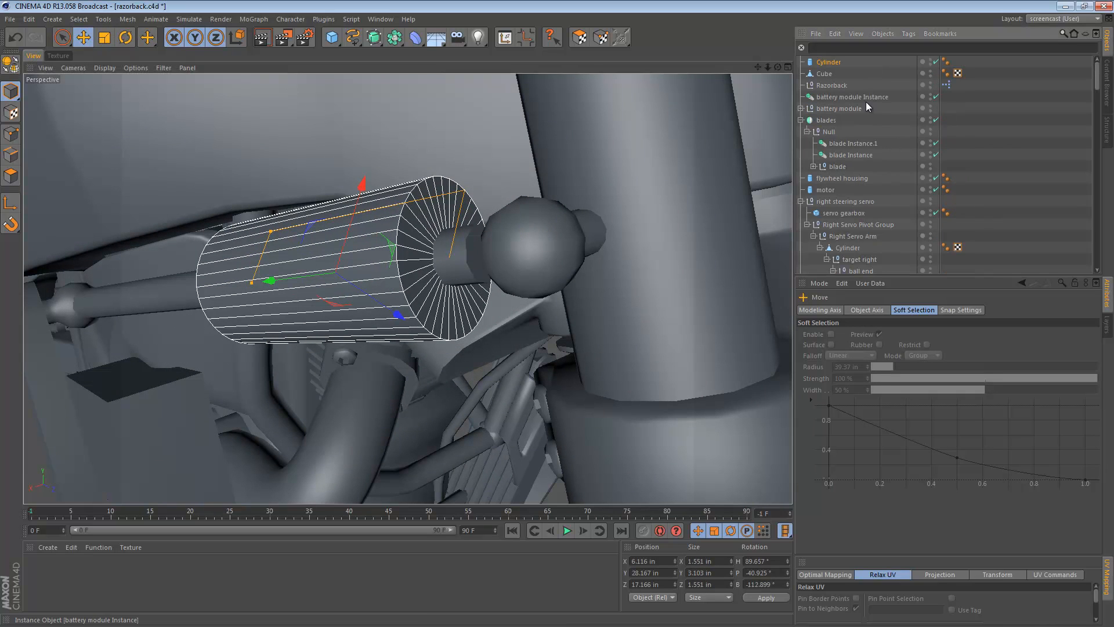
click(839, 63)
drag(898, 371, 897, 376)
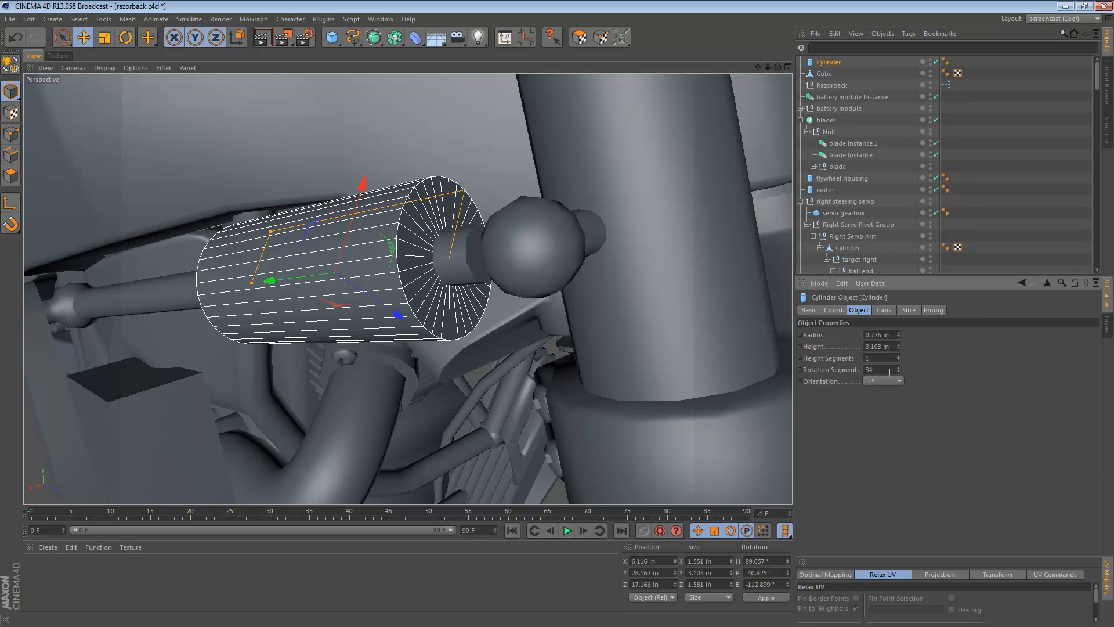
click(890, 393)
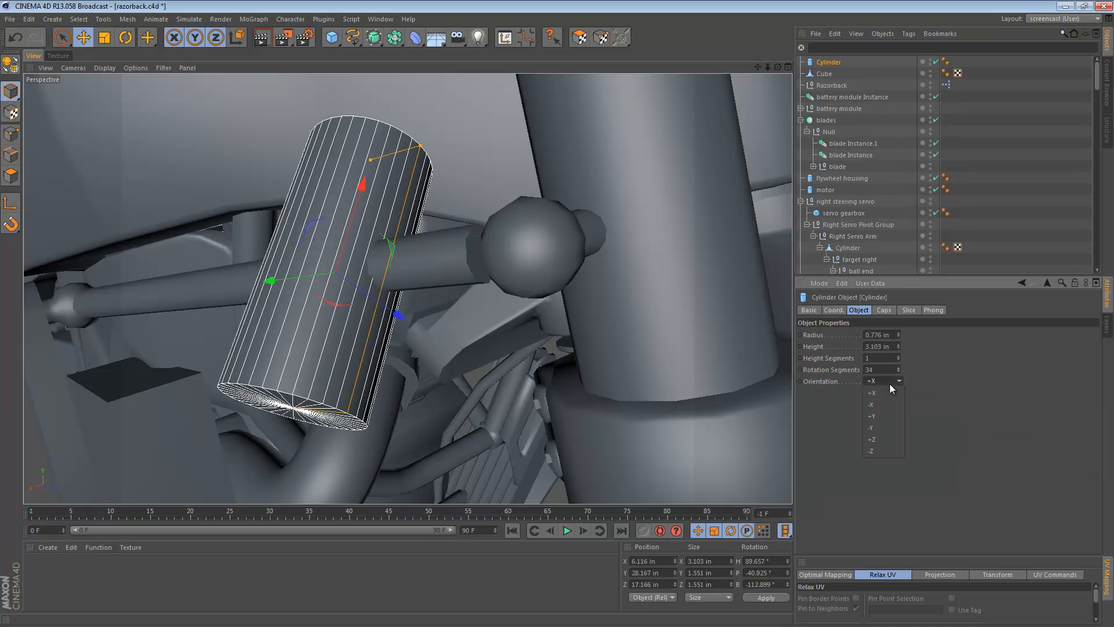
click(888, 440)
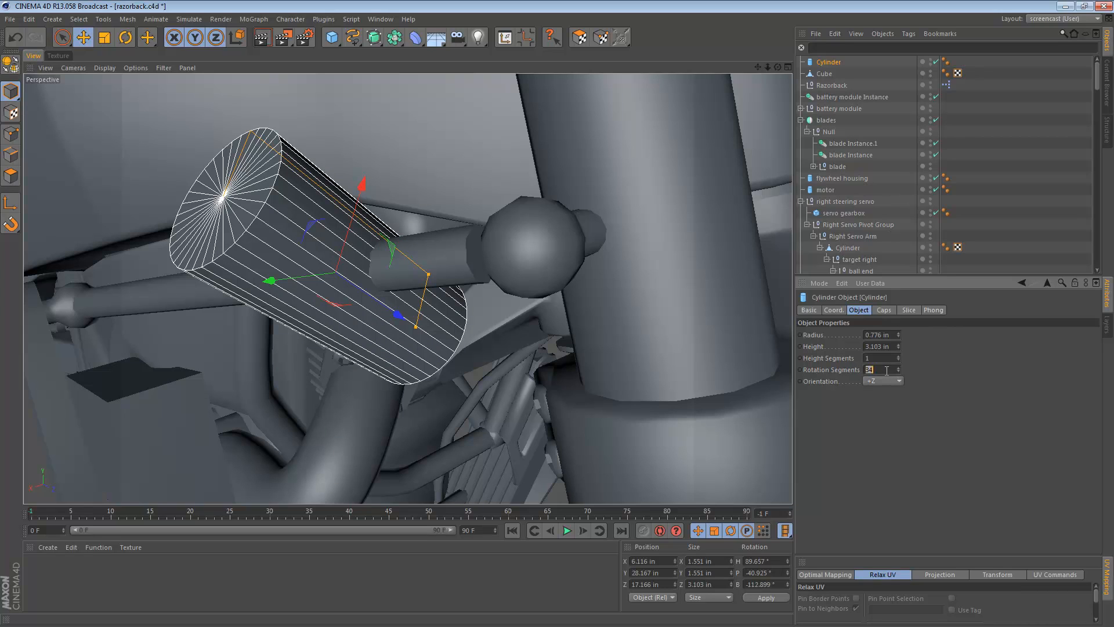
text(12)
key(Return)
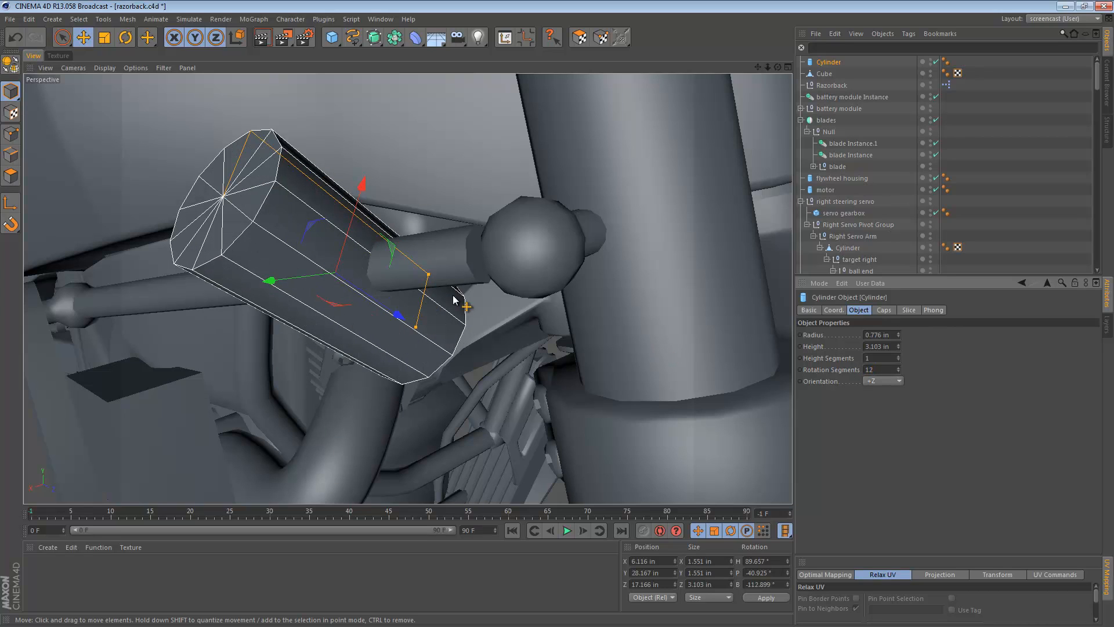
- Slide the cylinder along the pushrod over the fork's ball end and scale it down to about 0.906 in across and 1.812 in high
drag(269, 280, 450, 278)
key(t)
drag(696, 208, 545, 281)
alt+drag(546, 272, 621, 157)
key(e)
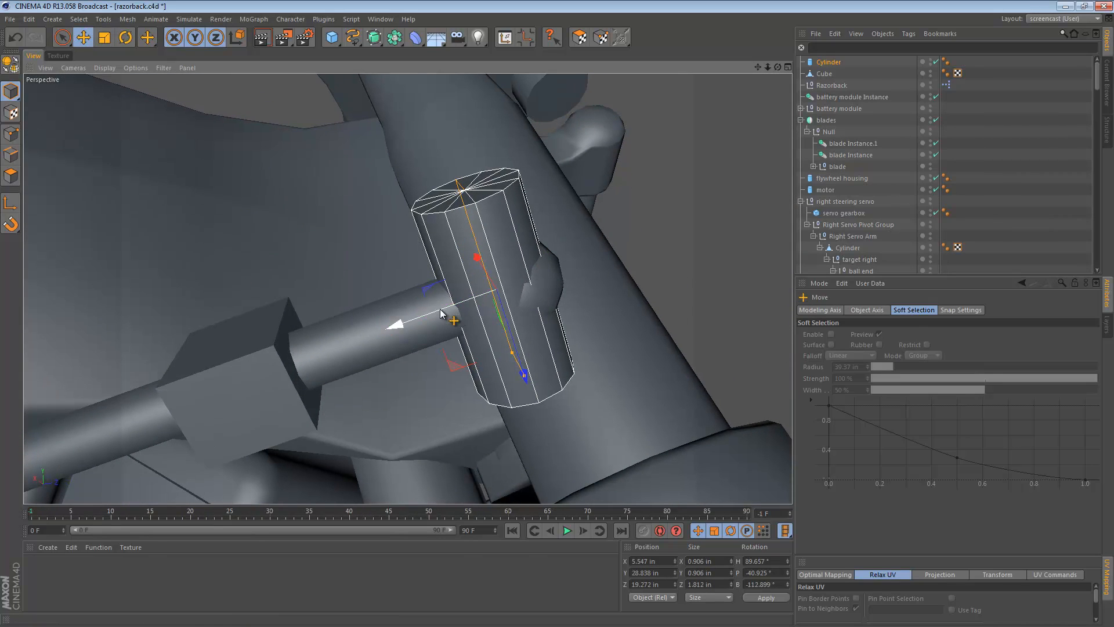
- Center the cylinder over the fork's ball end and scale it down to about 0.859 in across and 1.718 in high
drag(398, 326, 461, 301)
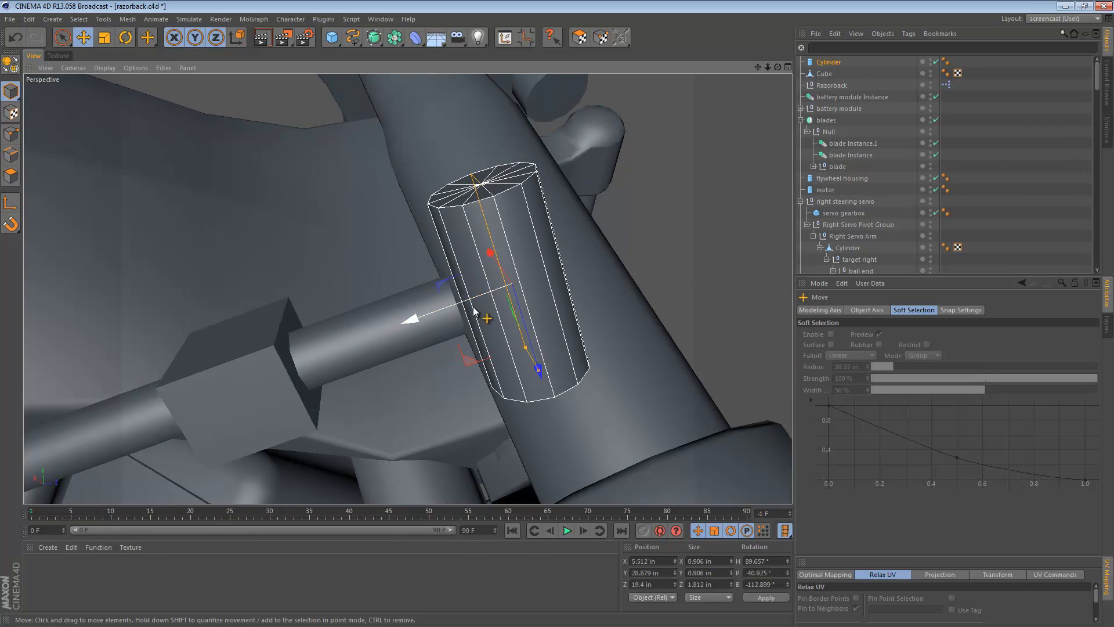
mouse_move(614, 274)
mouse_down()
mouse_move(582, 288)
mouse_move(595, 281)
mouse_up()
key(e)
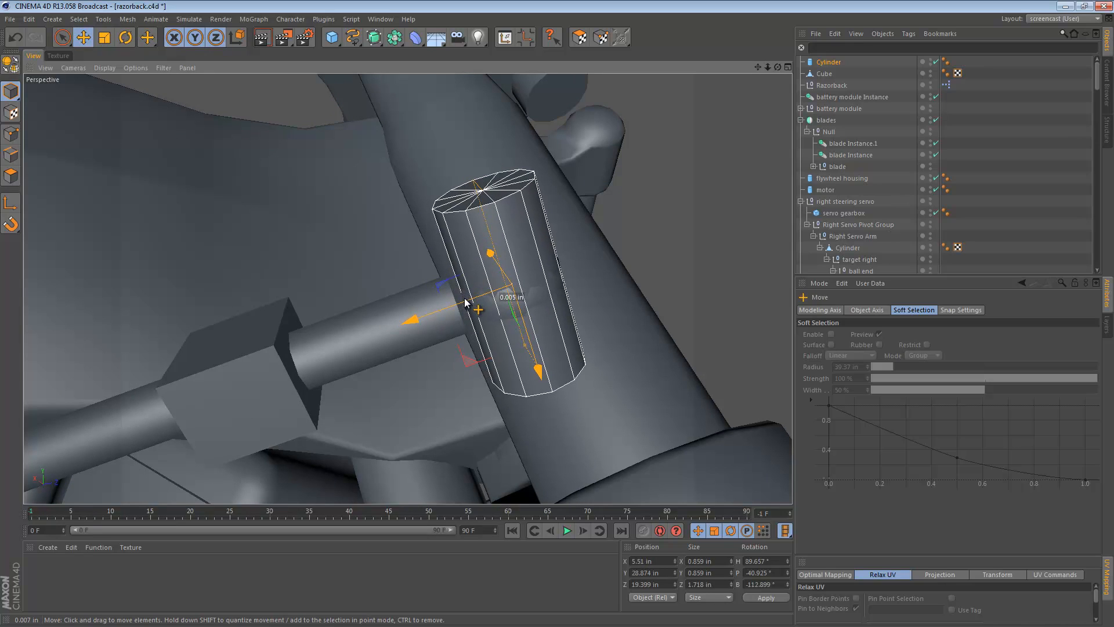
drag(466, 305, 478, 301)
key(ctrl+z)
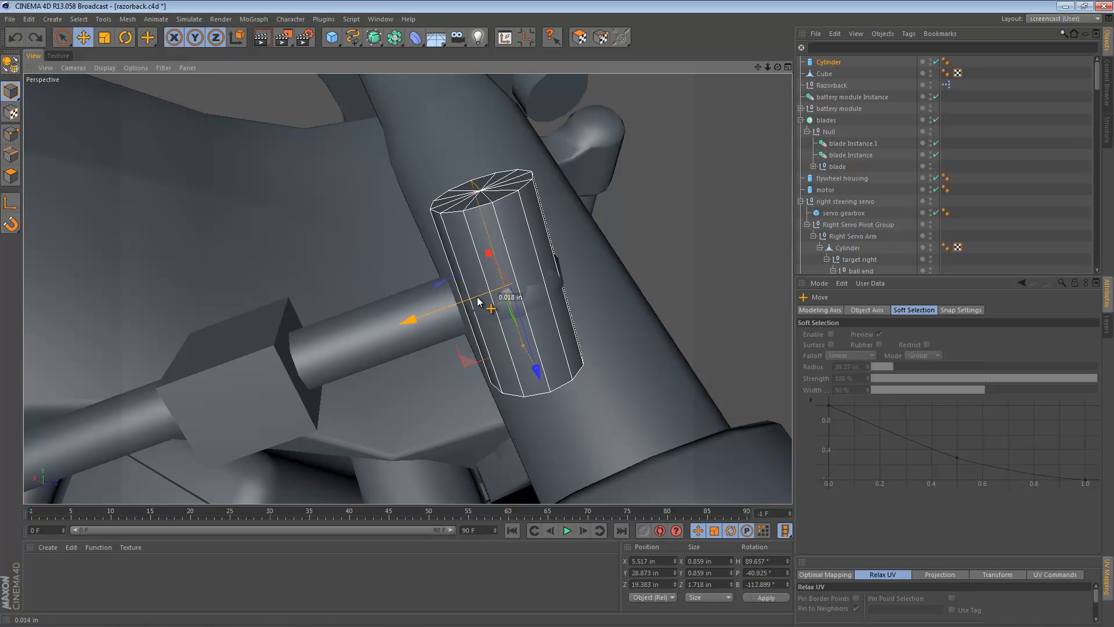
- Flatten the cylinder to about 0.521 in thick and widen it around the ball to about 1.288 in across
alt+drag(538, 266, 563, 295)
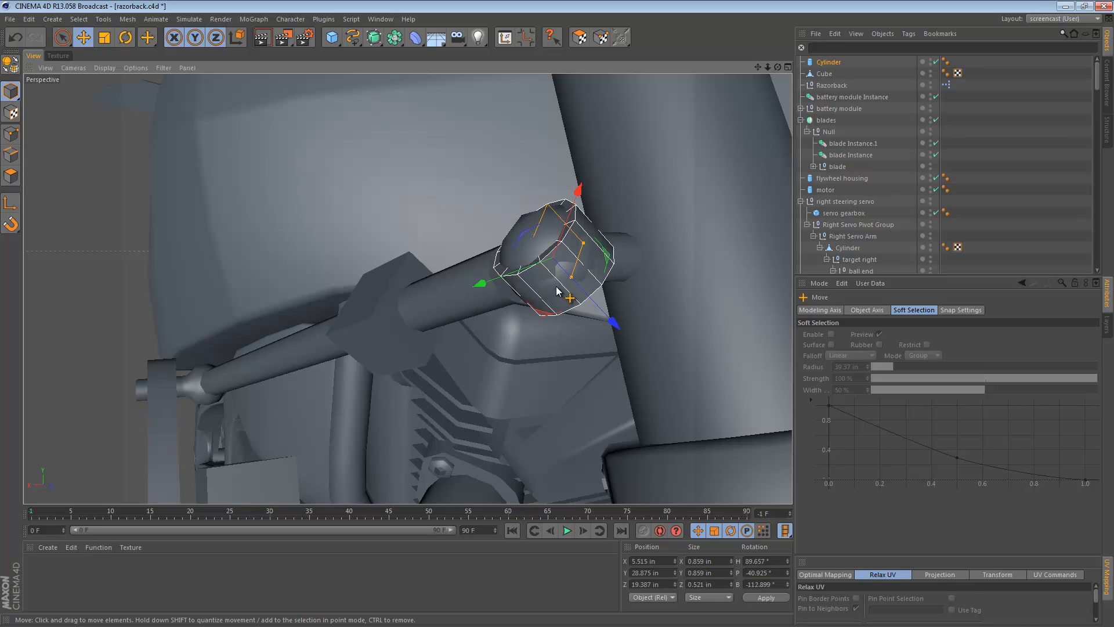
key(t)
drag(580, 244, 589, 235)
alt+drag(579, 236, 523, 260)
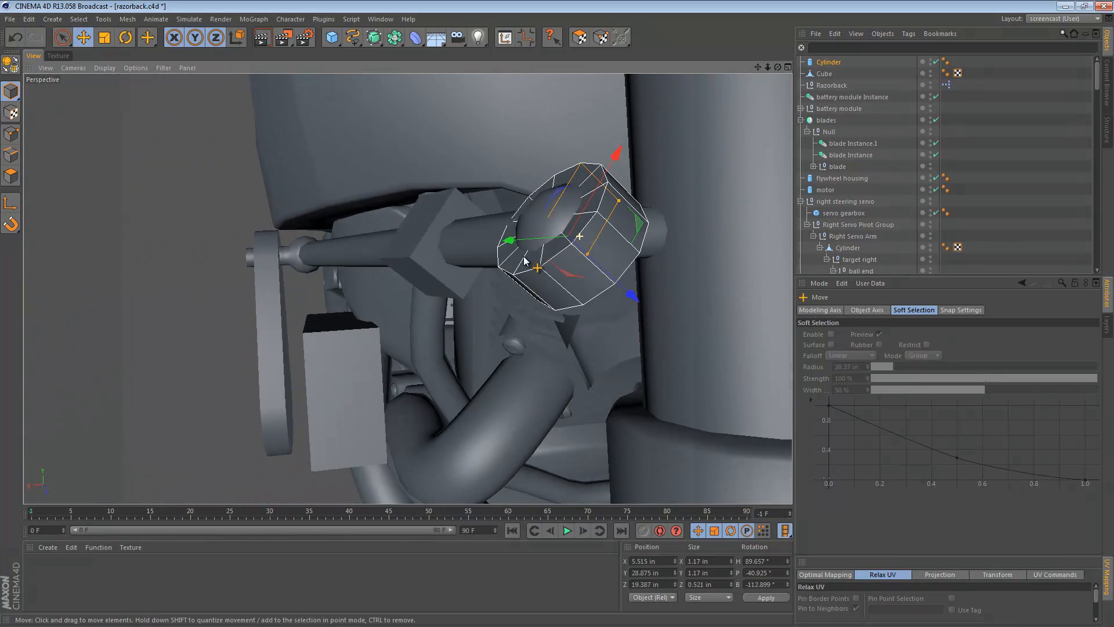
drag(627, 196, 627, 198)
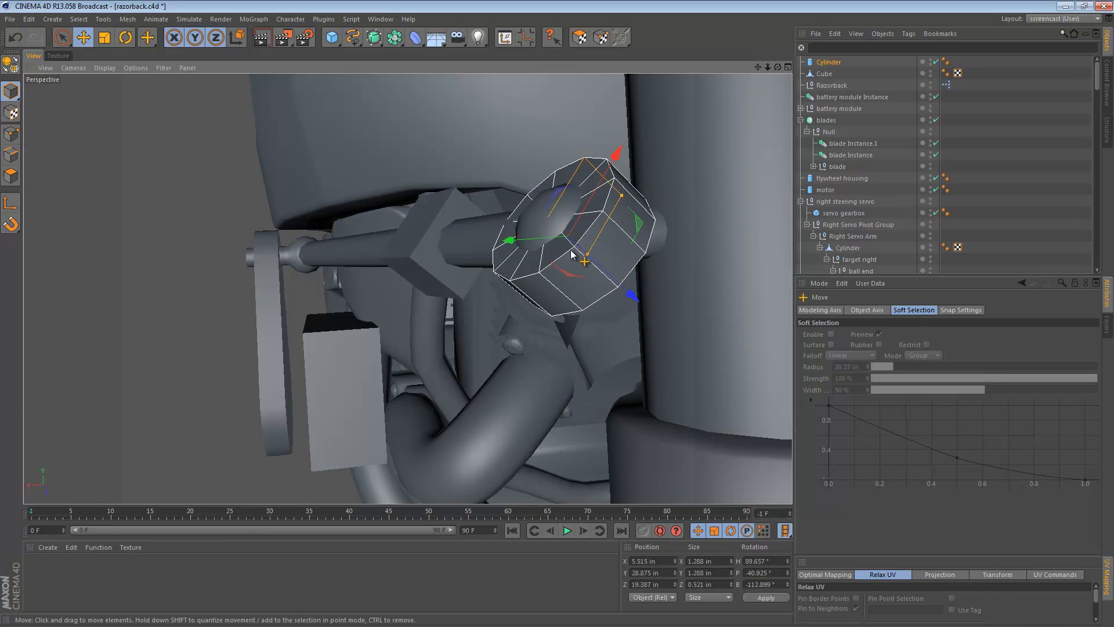
- Make the cylinder editable and optimize its points and unused points with a tolerance of 0.004 in
mouse_move(571, 254)
alt+mouse_down()
mouse_move(684, 224)
mouse_move(628, 249)
mouse_move(573, 296)
mouse_move(566, 252)
mouse_move(562, 262)
alt+mouse_up()
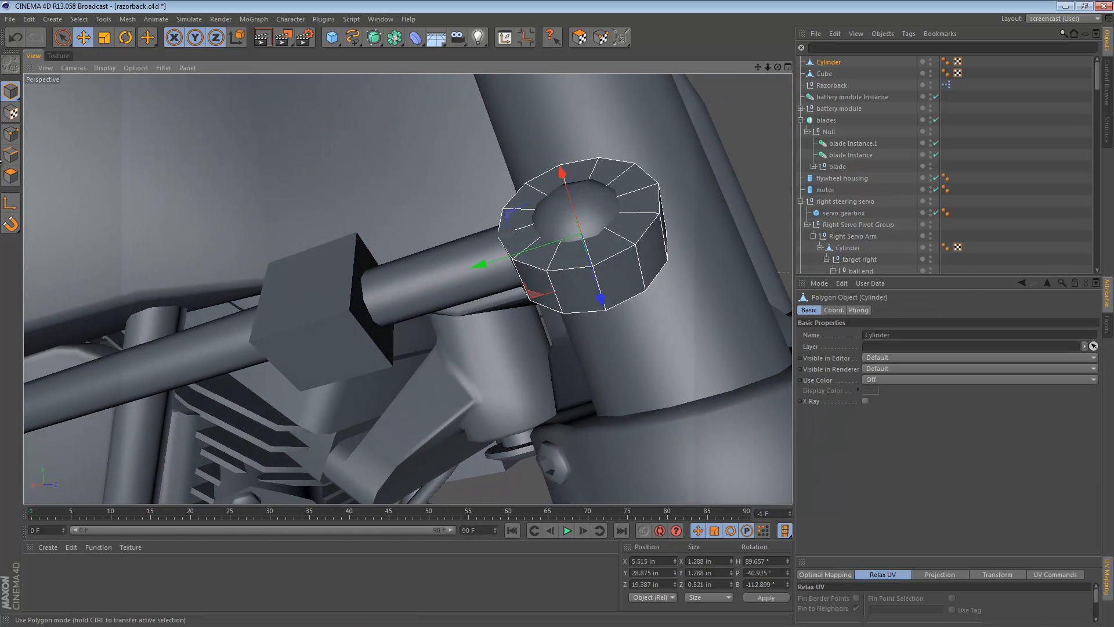
click(11, 134)
right_click(479, 196)
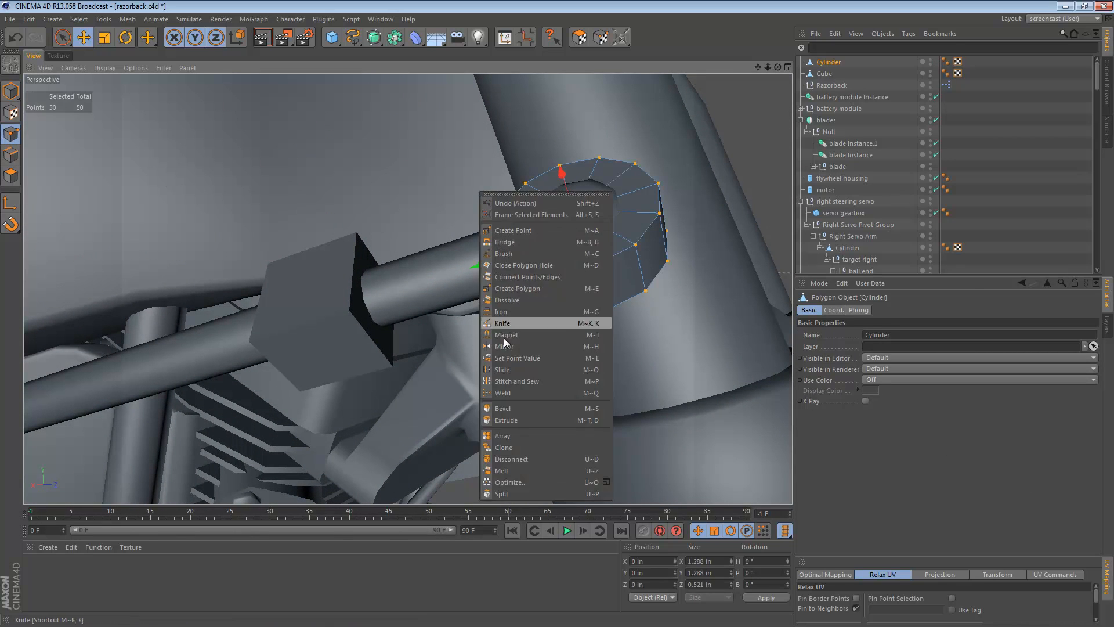
click(610, 481)
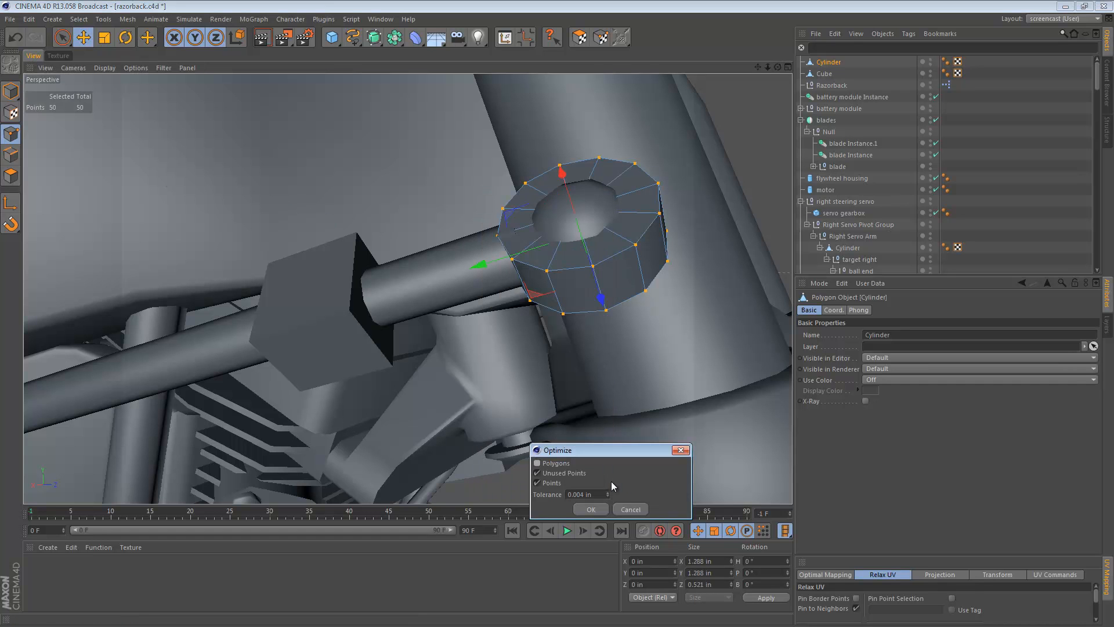
click(589, 510)
alt+drag(519, 235, 522, 325)
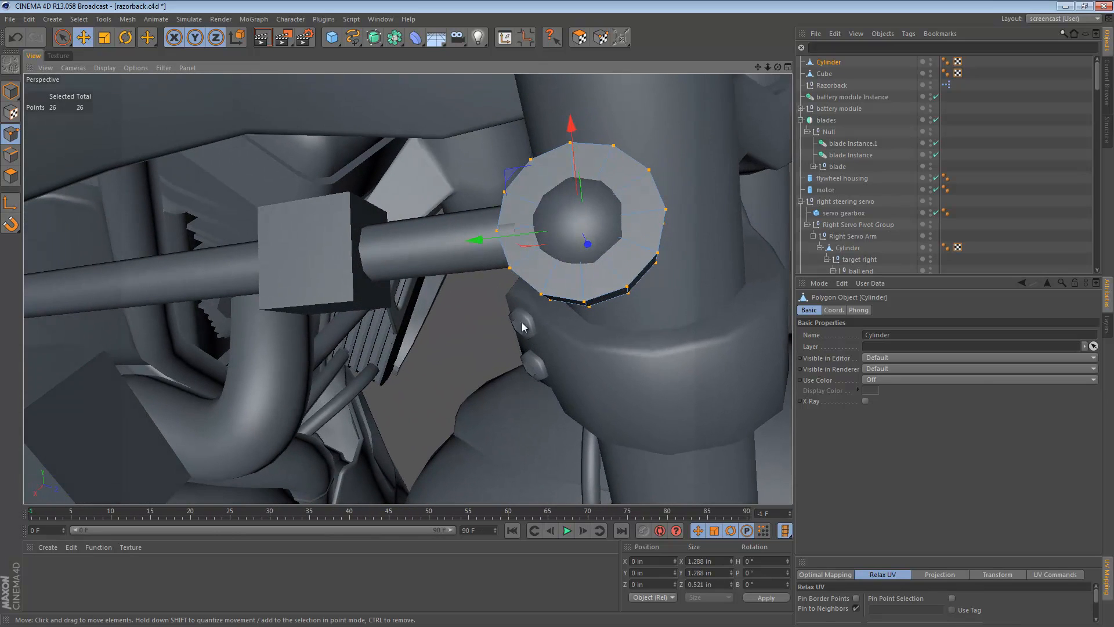
- Slide the cube along the pushrod closer to the flattened cylinder around the ball
click(11, 91)
click(345, 256)
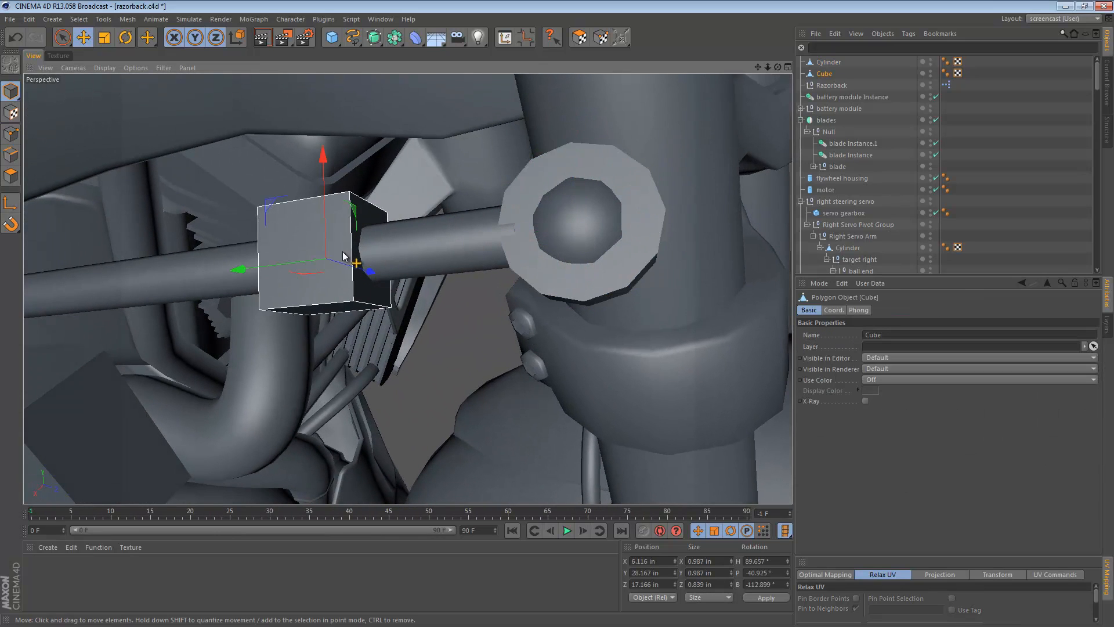
drag(280, 275, 377, 341)
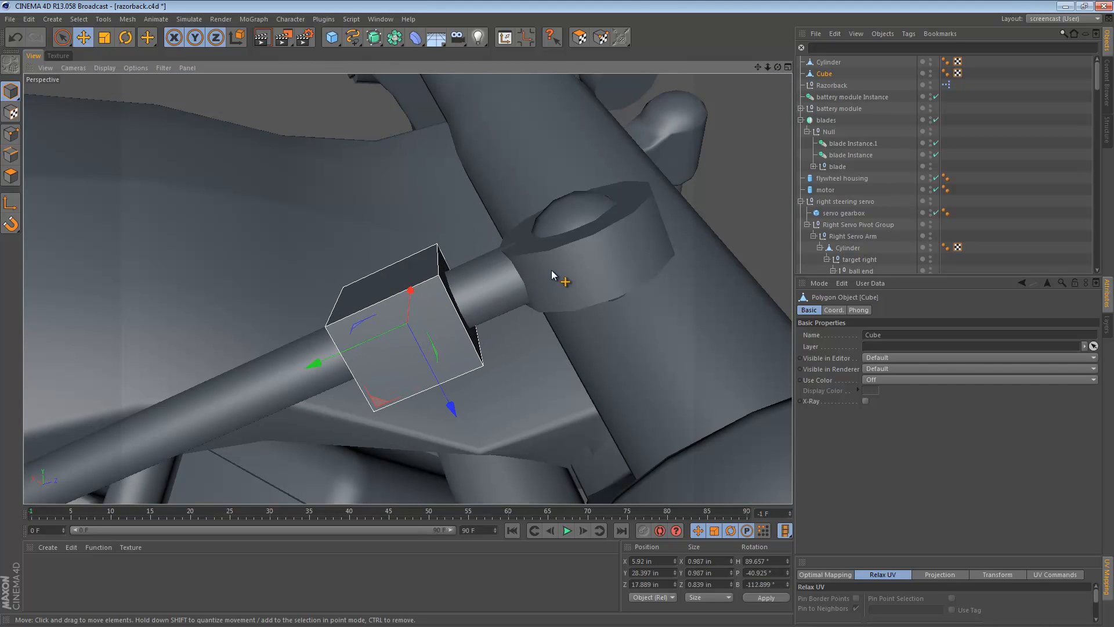
alt+drag(548, 255, 496, 161)
alt+drag(494, 260, 492, 258)
key(e)
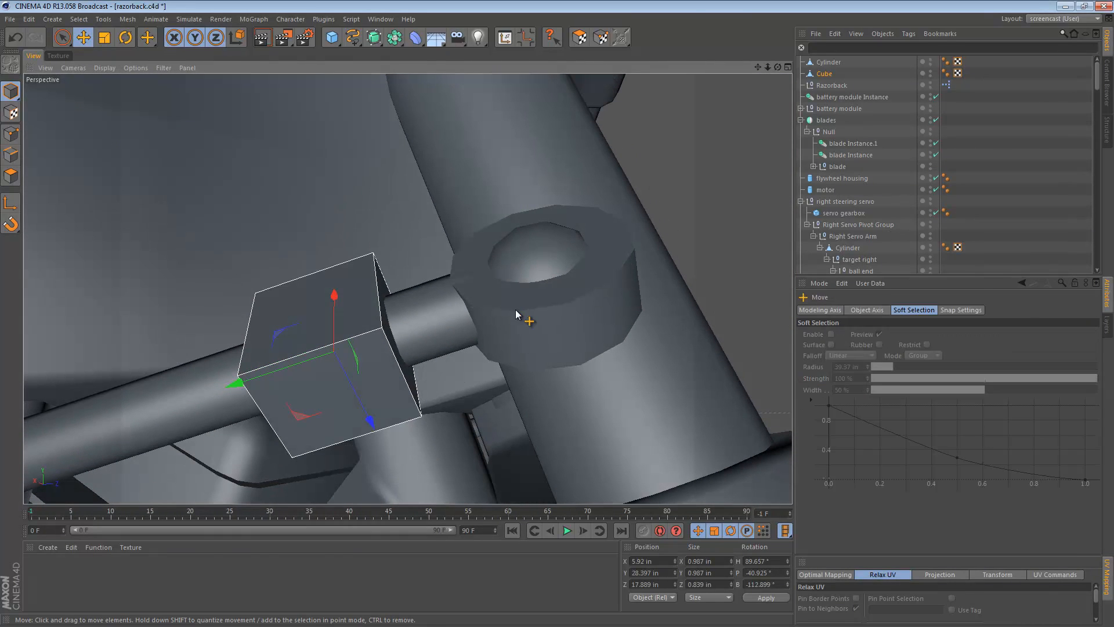
- Scale the flattened cylinder's thickness along its Z axis up to about 0.666 in
click(515, 308)
key(t)
drag(561, 360, 560, 353)
key(e)
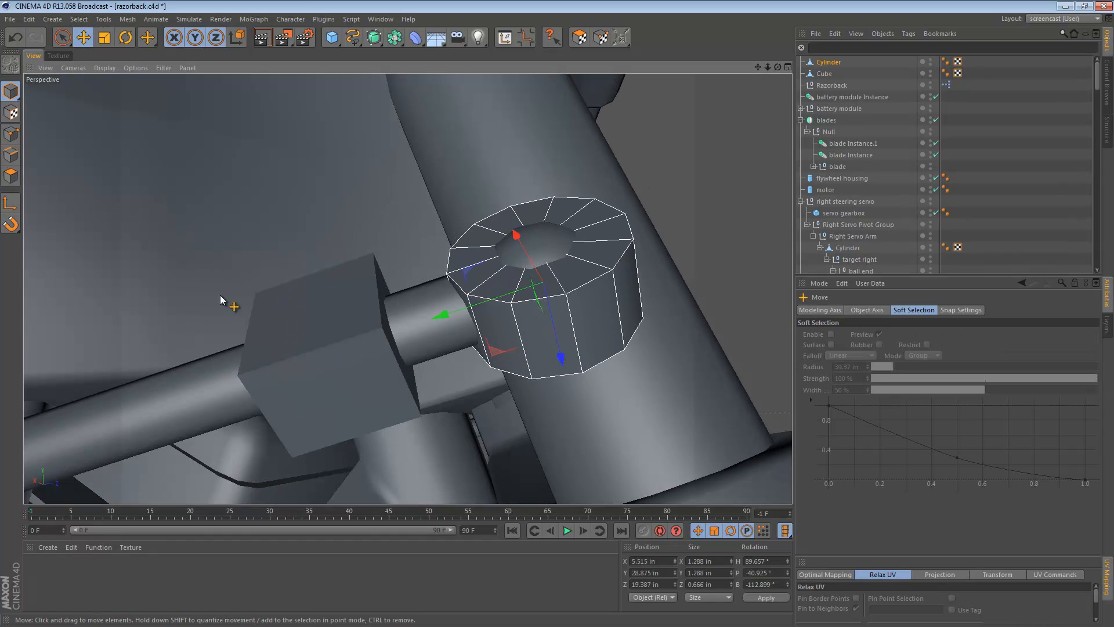
- Merge the cylinder and the cube into a single polygon object with Connect Objects + Delete
shift+click(325, 329)
right_click(354, 264)
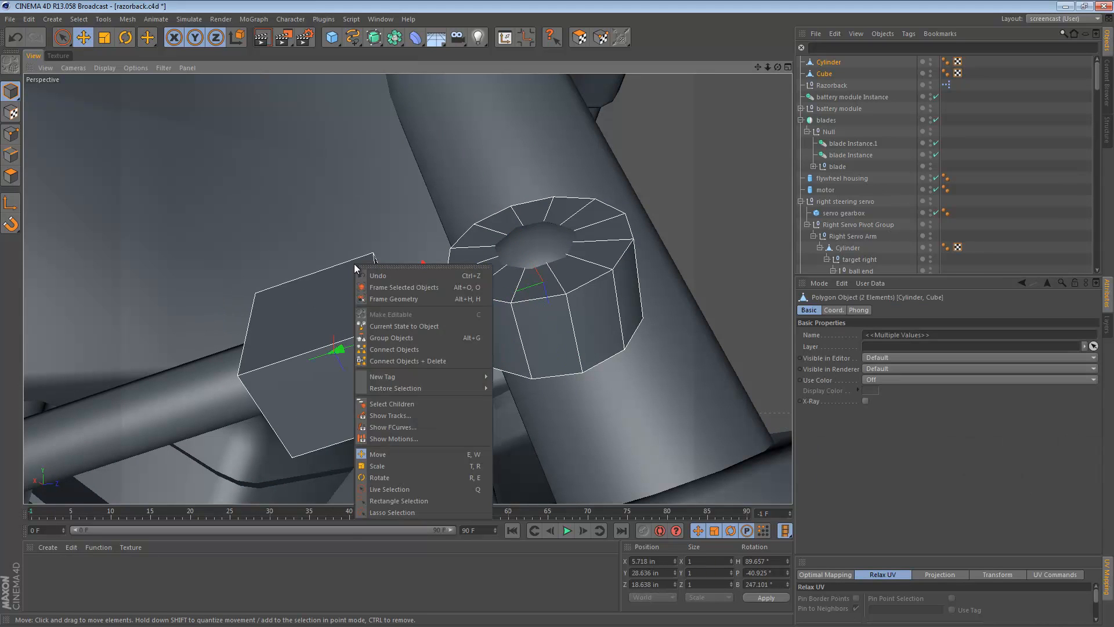
click(400, 361)
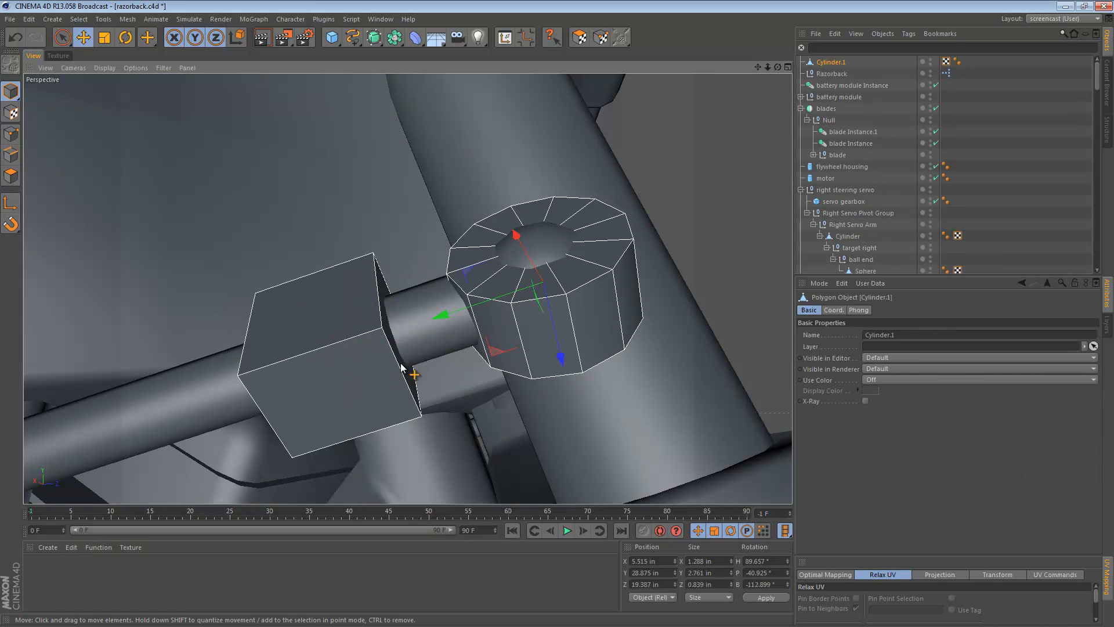
- Select the cube's end polygon facing the ball and the four side polygons of the cylinder that face the cube
mouse_move(551, 246)
alt+mouse_down()
mouse_move(553, 411)
mouse_move(547, 257)
alt+mouse_up()
click(11, 176)
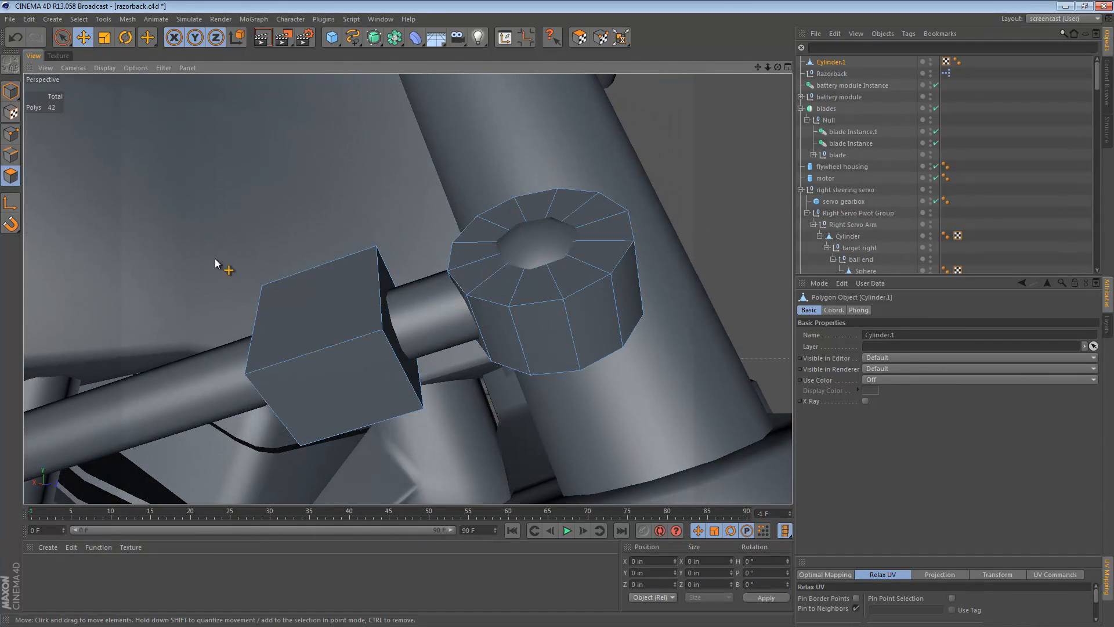
alt+drag(219, 264, 308, 304)
click(385, 328)
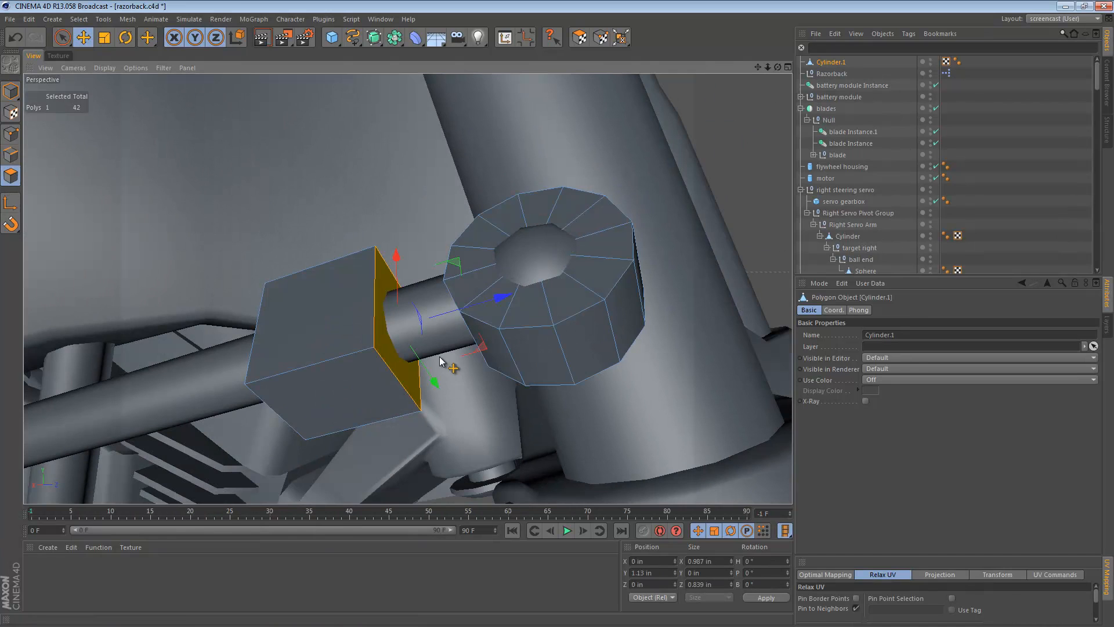
shift+click(489, 338)
alt+drag(464, 290, 622, 385)
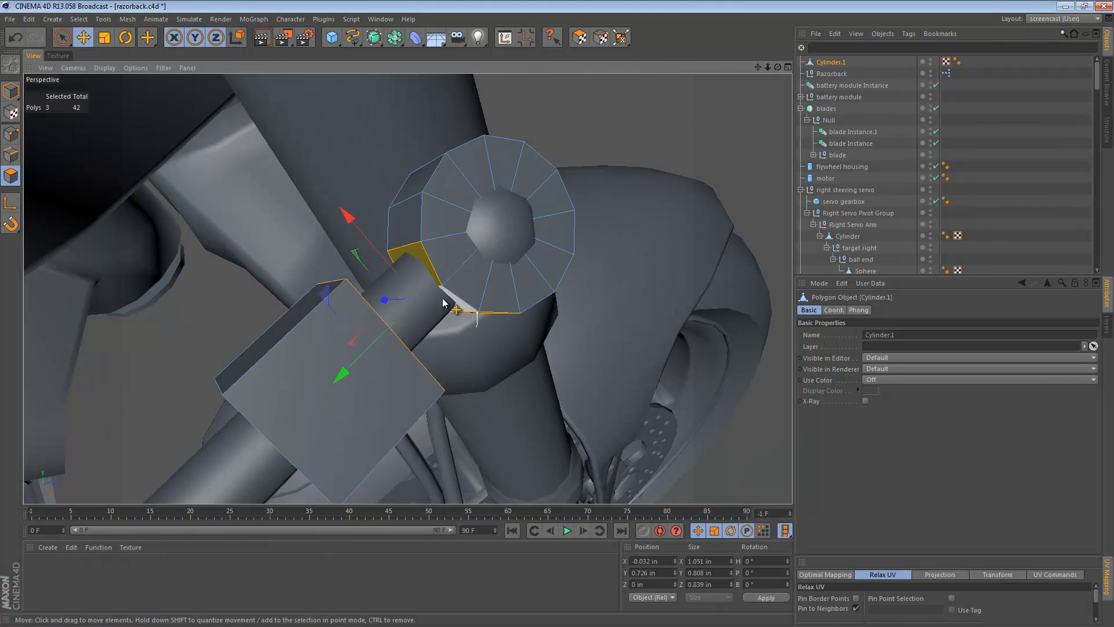
shift+click(442, 297)
shift+click(405, 226)
alt+drag(474, 280, 319, 118)
alt+drag(461, 264, 531, 328)
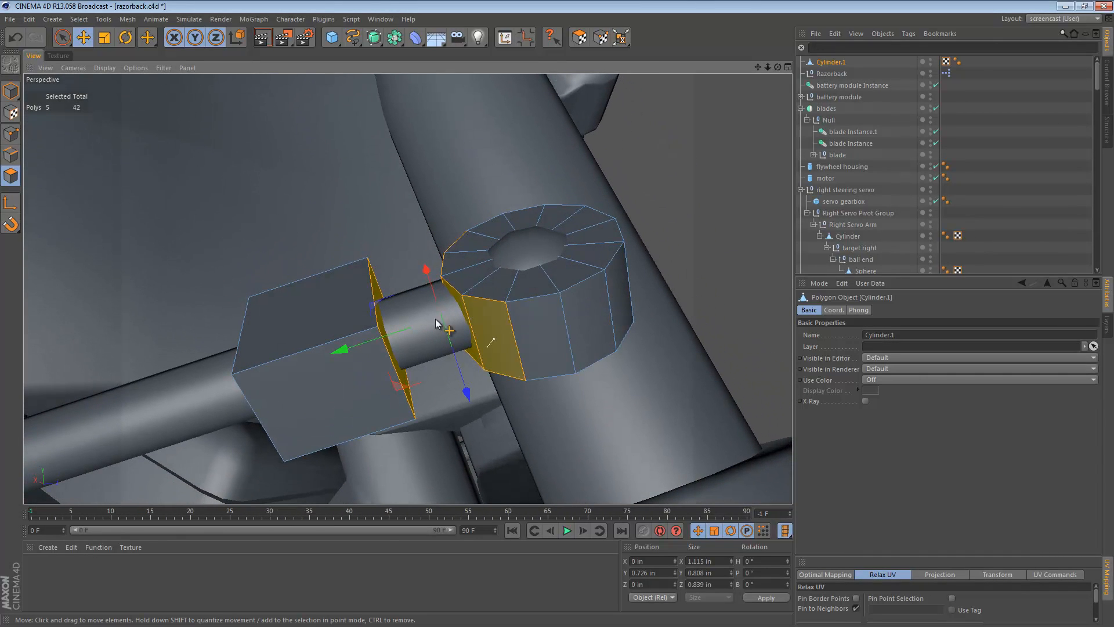
- Try to bridge the cube's selected end face to the cylinder's selected side polygons
key(b)
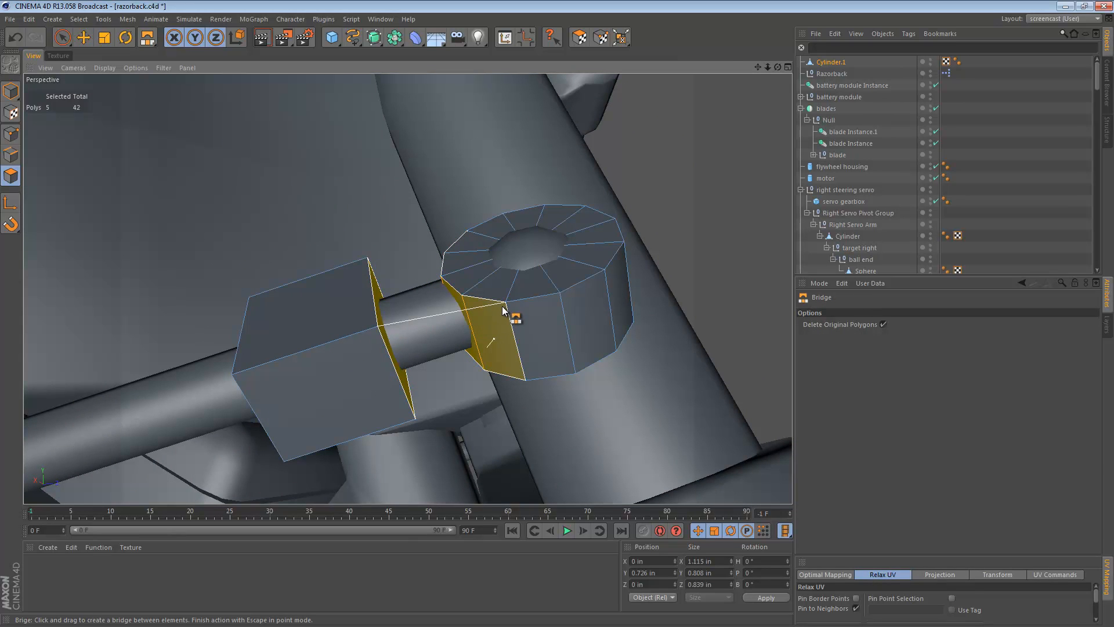
drag(506, 305, 460, 281)
key(ctrl+z)
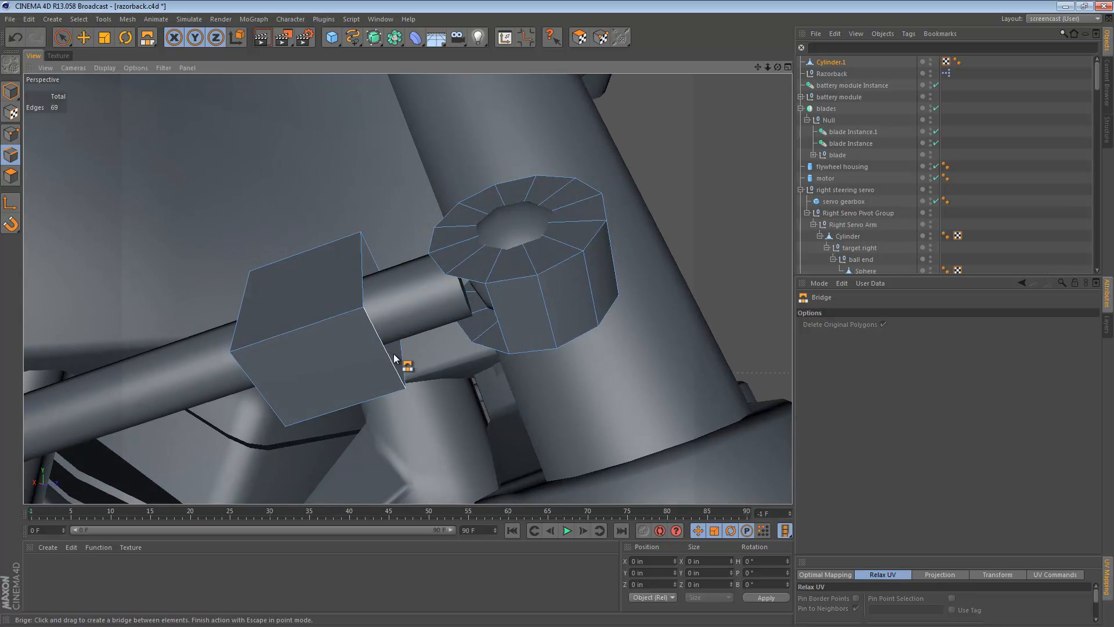
- Delete the selected facing polygons and bridge two opposite edges of the cube's open end to the cylinder's opening
drag(378, 346, 519, 458)
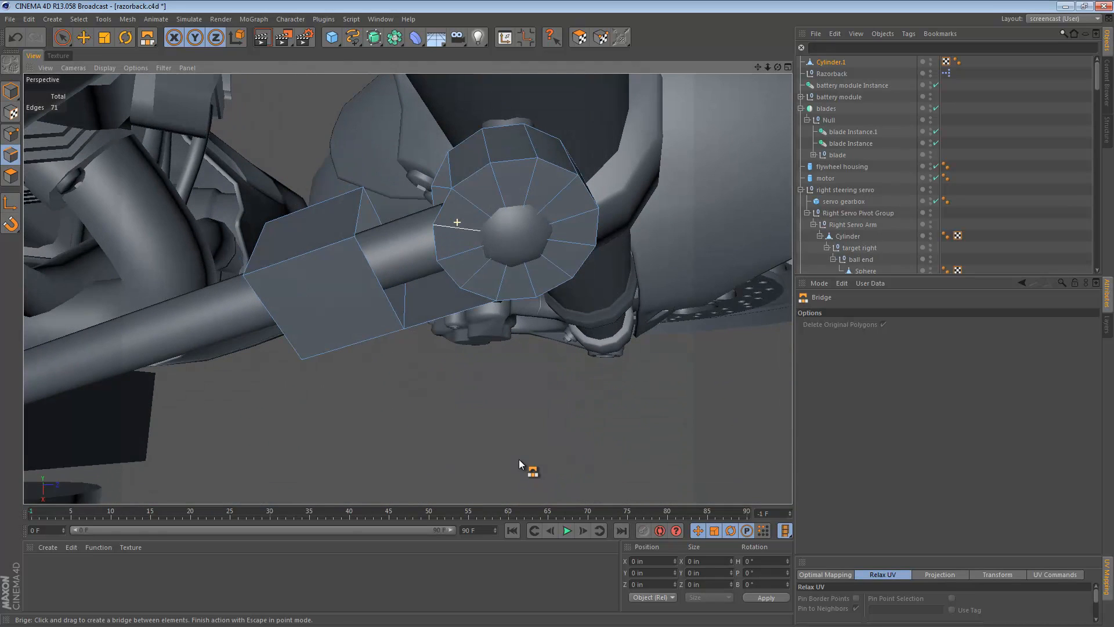
drag(357, 209, 453, 171)
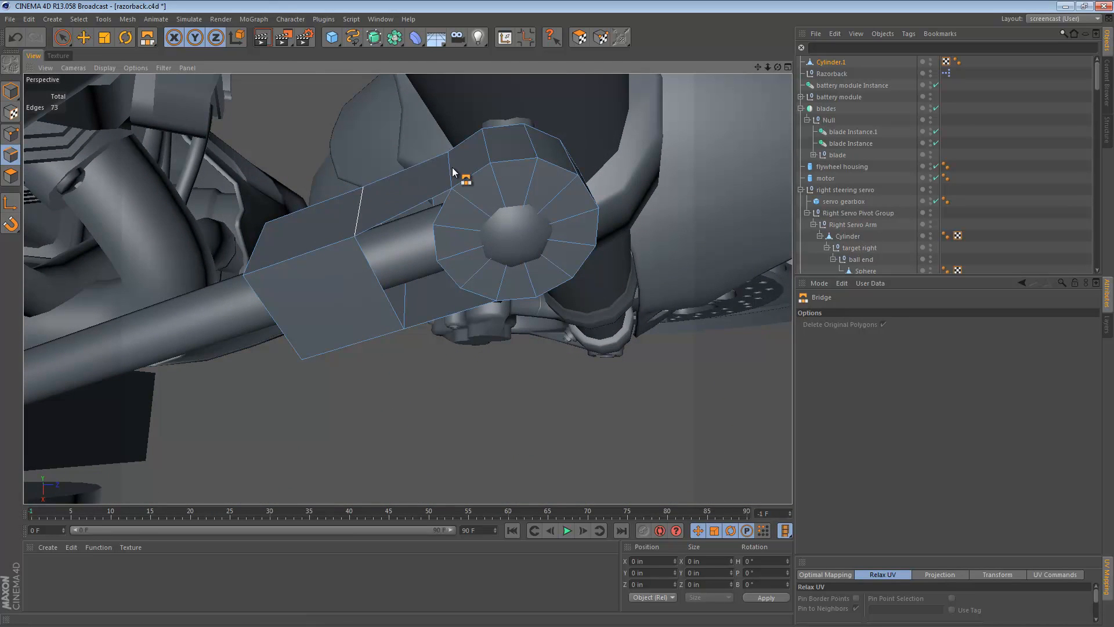
alt+drag(455, 278, 457, 248)
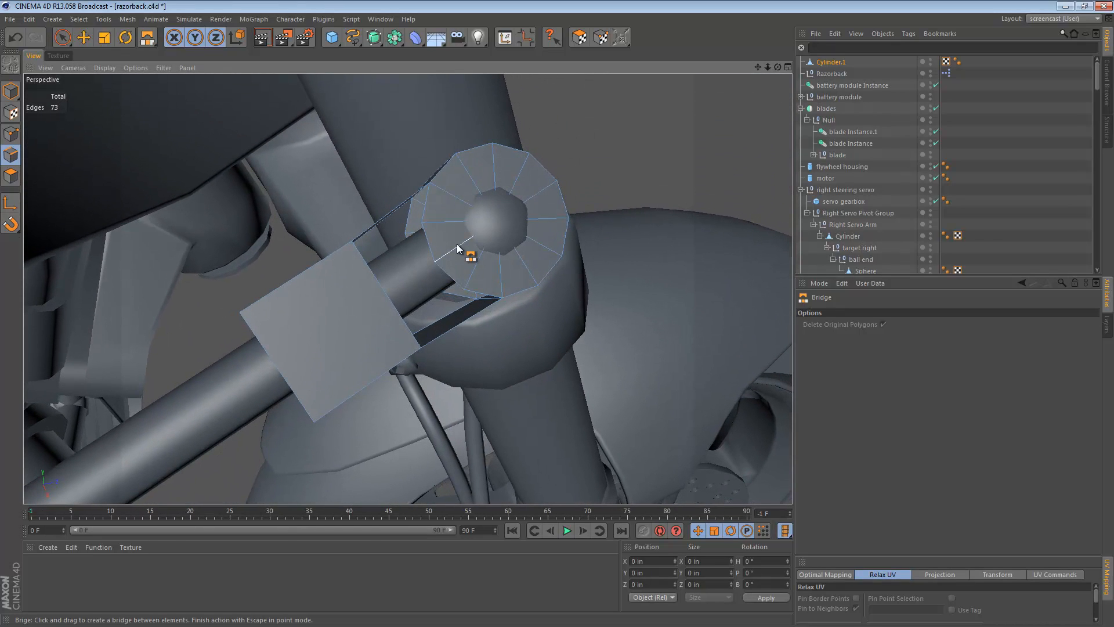
- Fill the remaining gaps between the cube and the cylinder with Close Polygon Hole
right_click(359, 248)
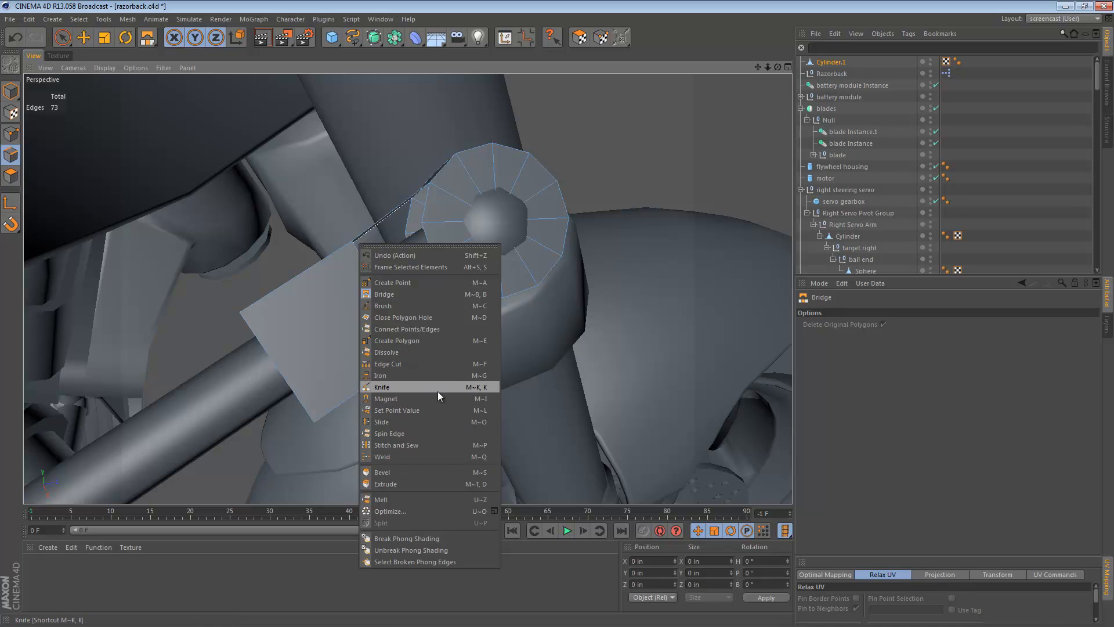
click(487, 318)
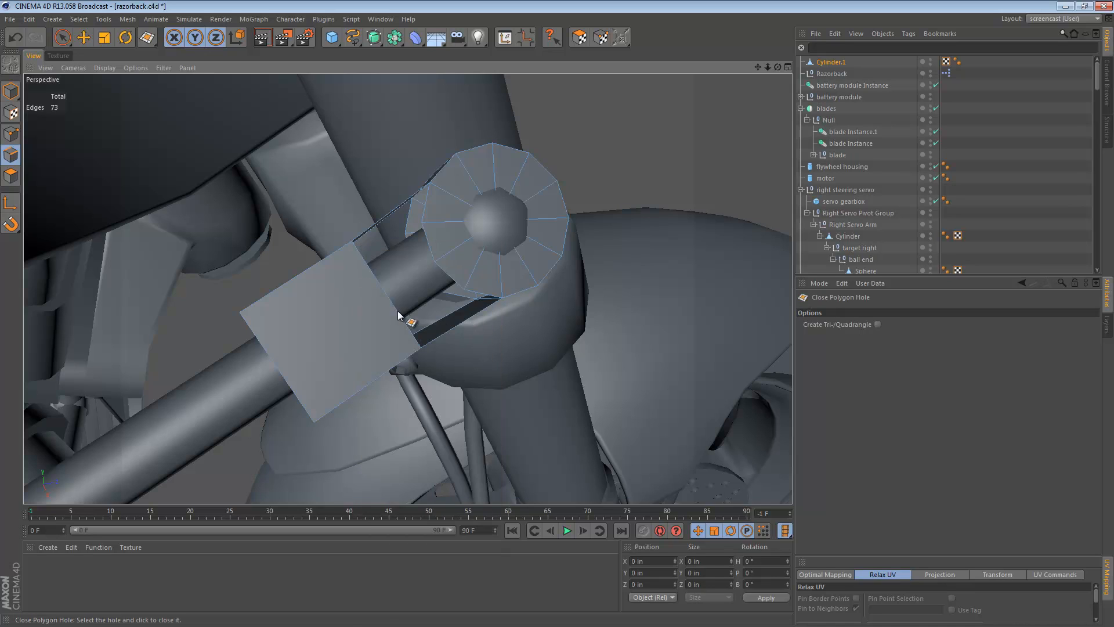
click(410, 221)
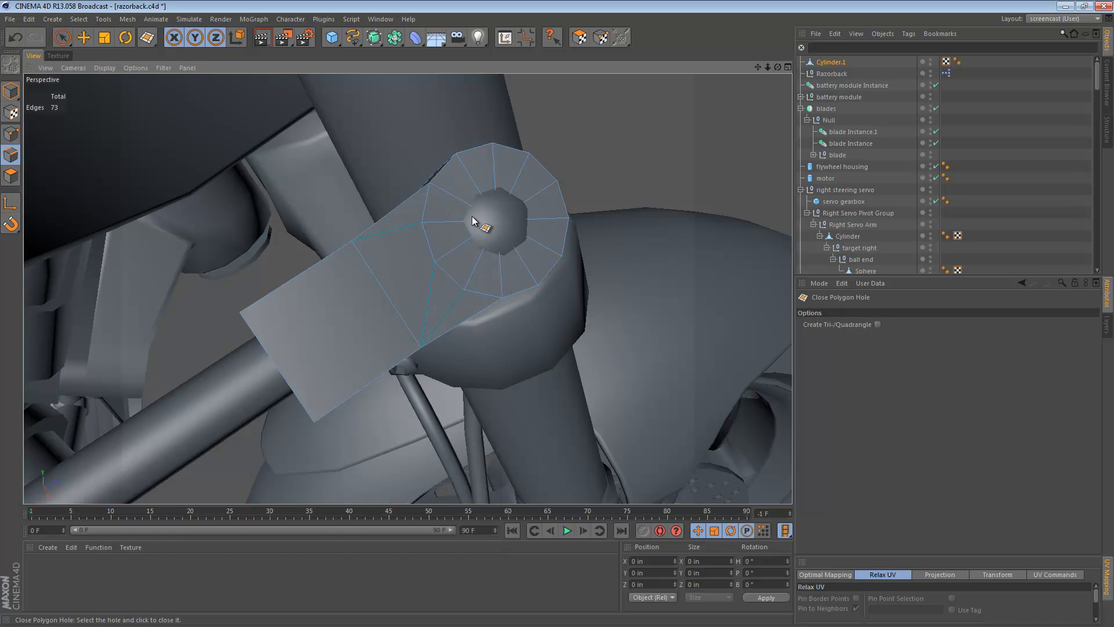
alt+drag(473, 221, 266, 231)
- Select the two opposite side polygons of the socket's block and scale them closer together to about 0.76 in along X
key(e)
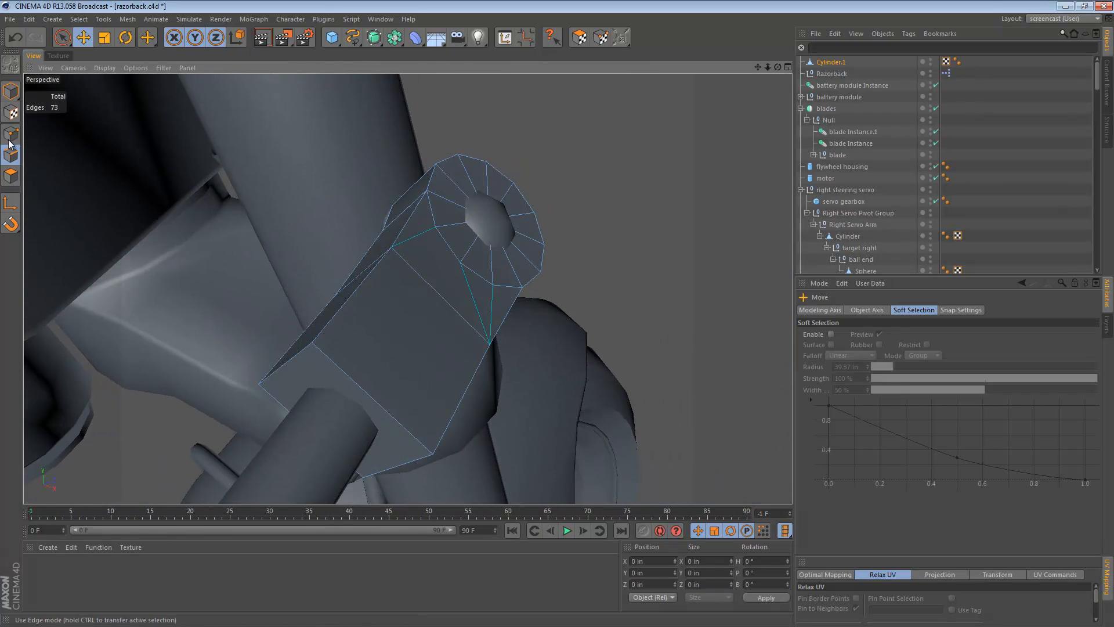
click(10, 175)
click(368, 317)
alt+drag(368, 318, 323, 386)
alt+drag(409, 410, 554, 440)
key(t)
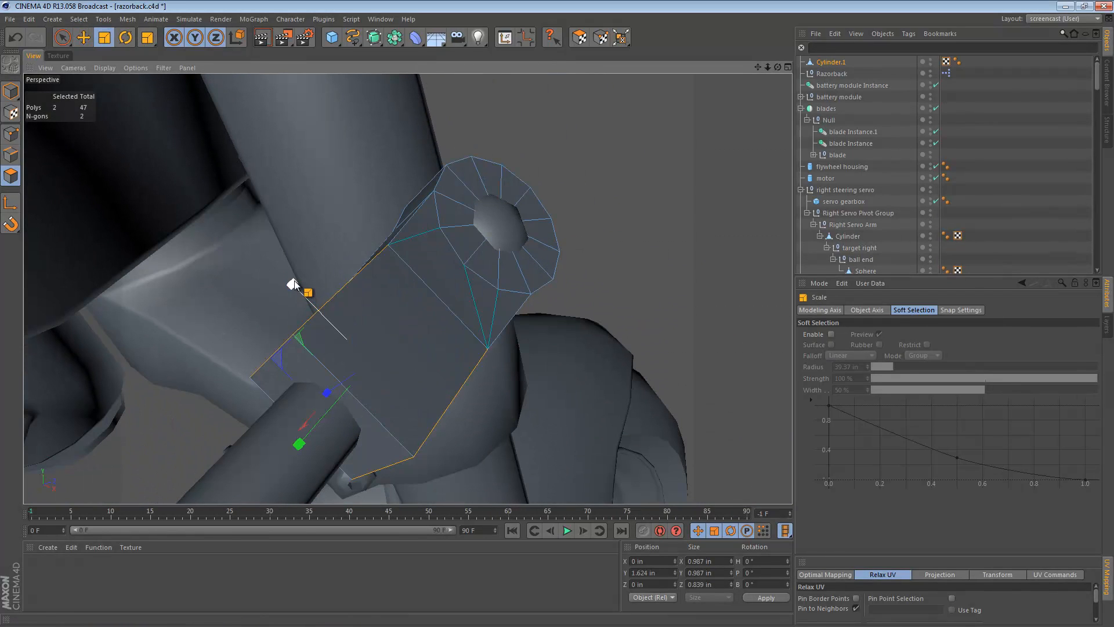
drag(293, 284, 317, 299)
alt+drag(349, 346, 375, 331)
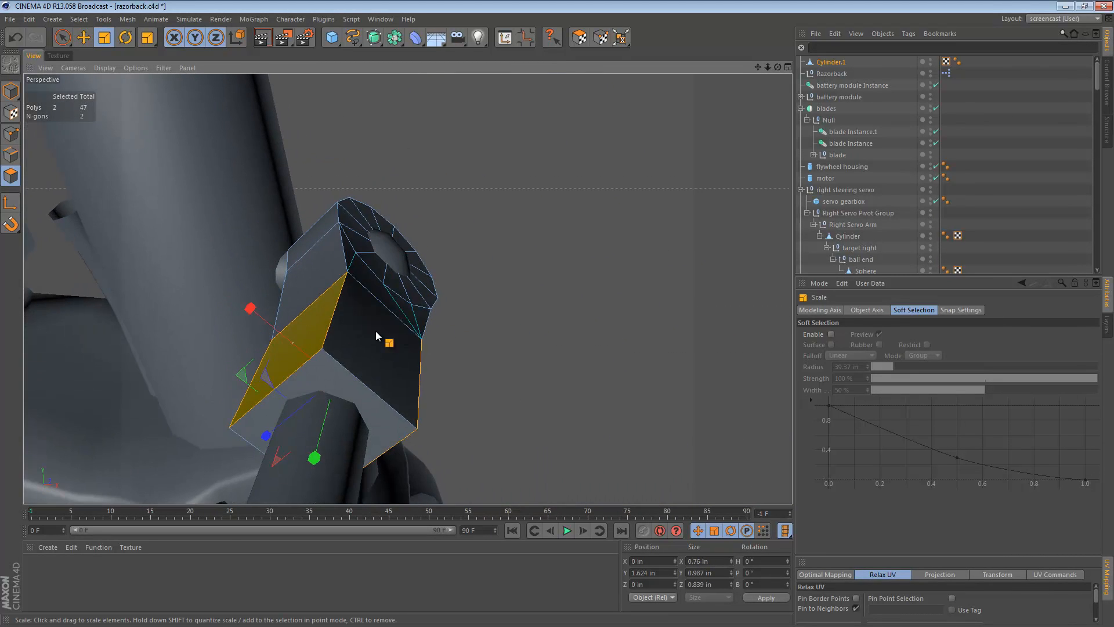
- Select the two broad opposite polygons of the socket's block and scale them closer together to about 0.727 in along Z
click(375, 331)
alt+drag(347, 370, 456, 334)
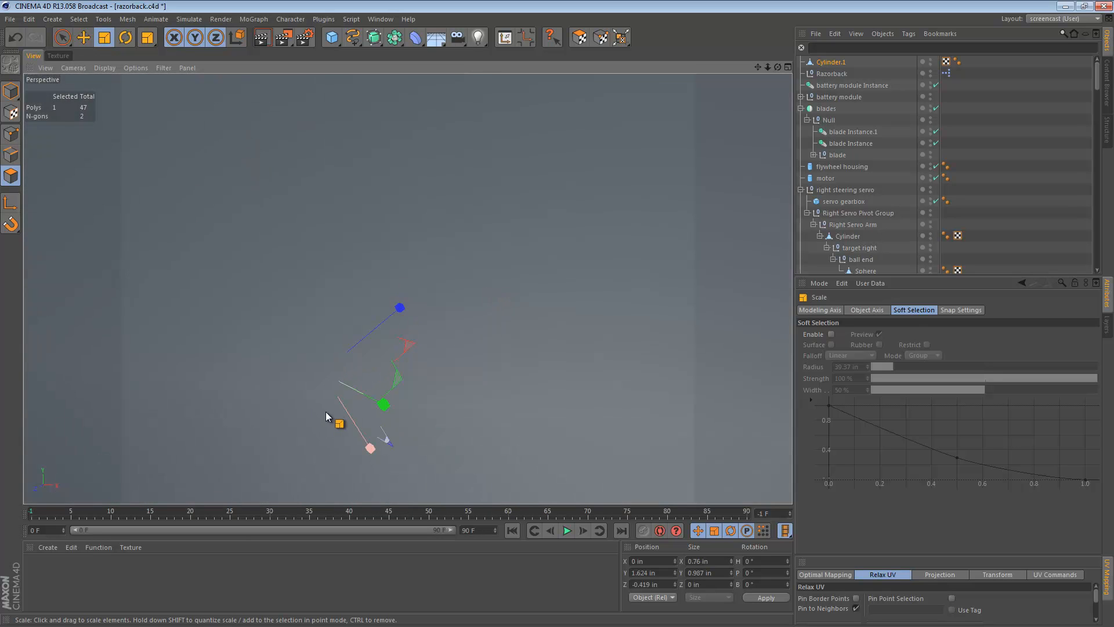
alt+drag(326, 411, 383, 359)
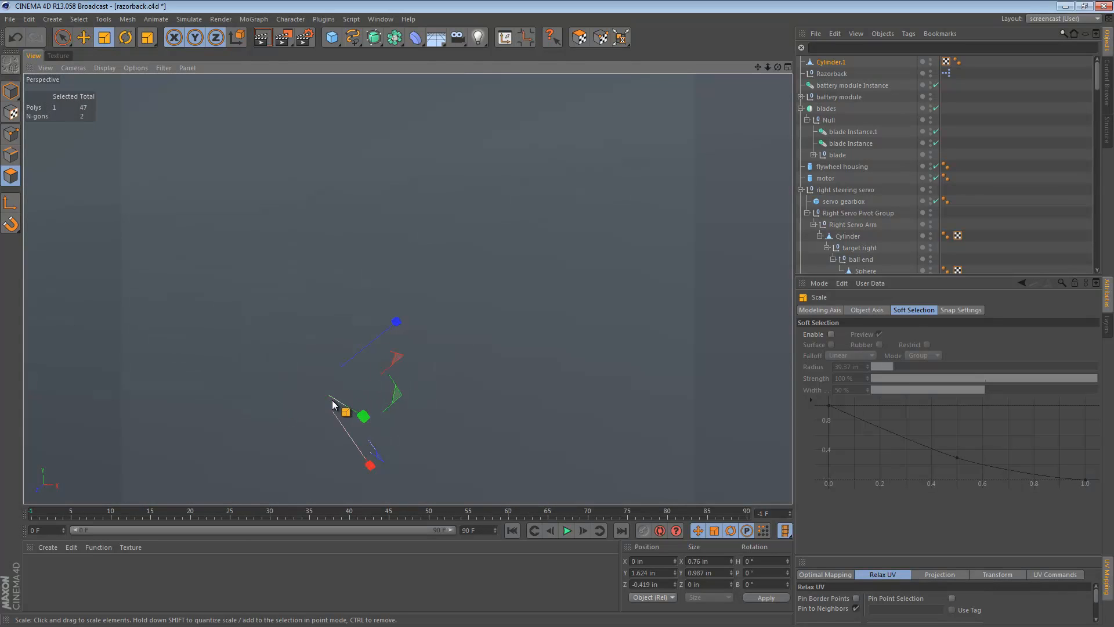
alt+drag(332, 405, 343, 405)
alt+drag(353, 352, 556, 337)
shift+click(434, 327)
alt+drag(432, 324, 228, 268)
alt+drag(351, 210, 132, 239)
alt+right_drag(468, 231, 424, 244)
alt+middle_drag(521, 256, 337, 316)
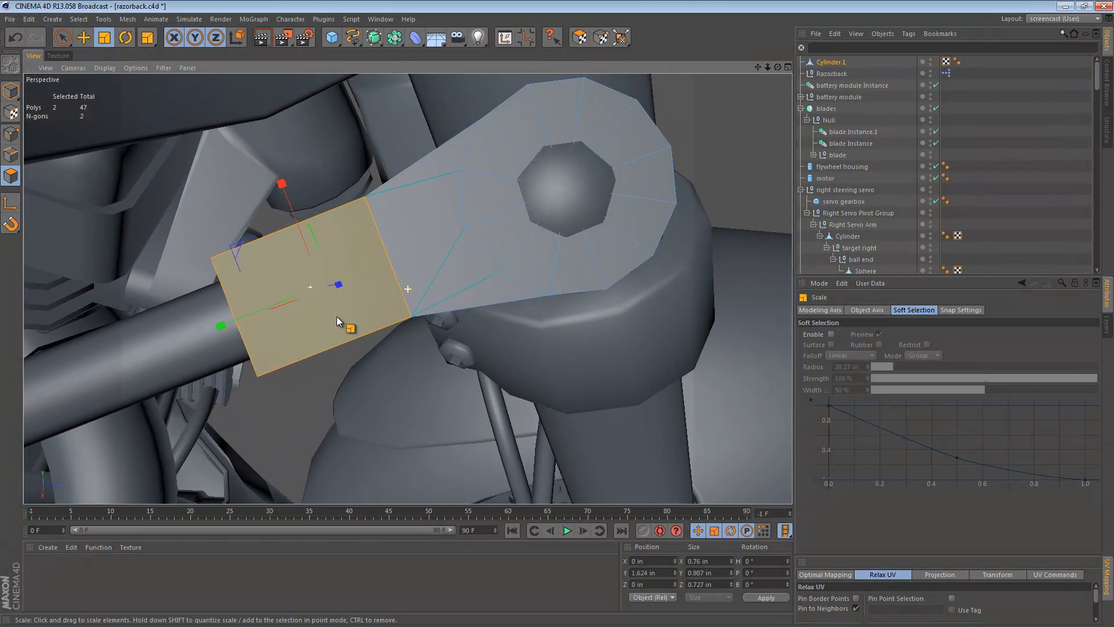
alt+drag(336, 316, 527, 209)
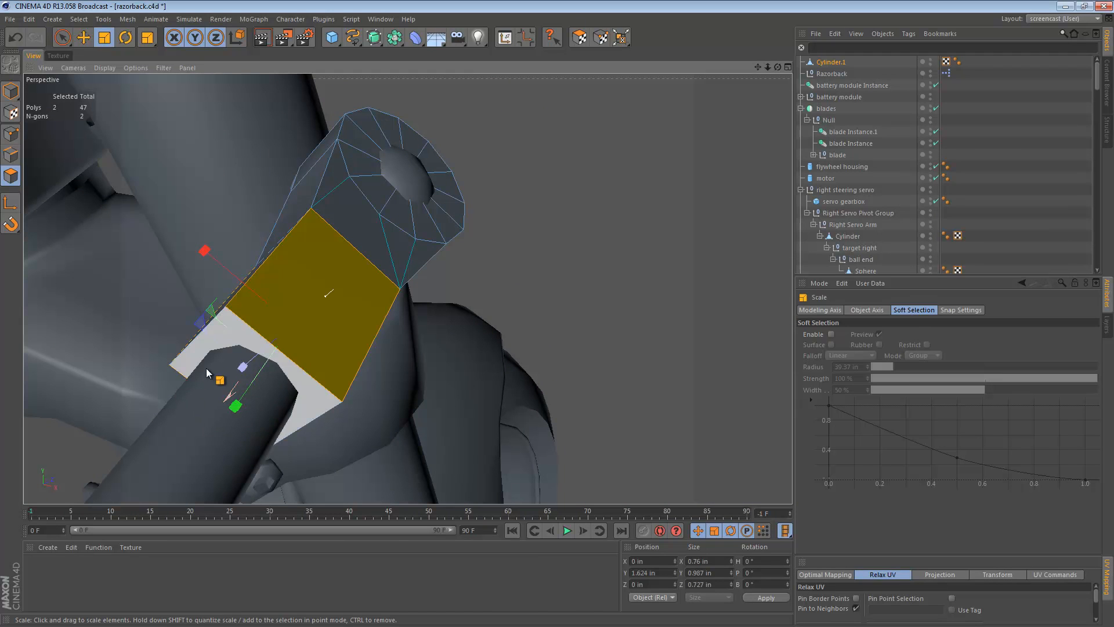
- Ring-select the four lengthwise edges of the socket's block and bevel them with a 0.205 in inner offset, without creating N-gons
click(11, 154)
key(e)
key(u)
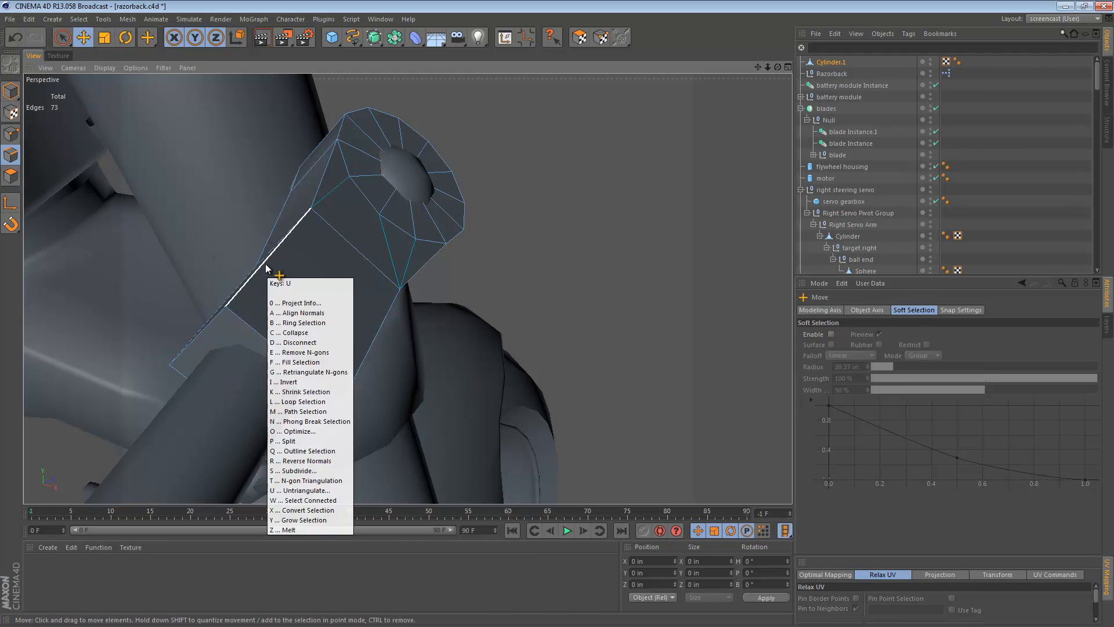
key(n)
alt+drag(254, 281, 259, 261)
key(u)
key(b)
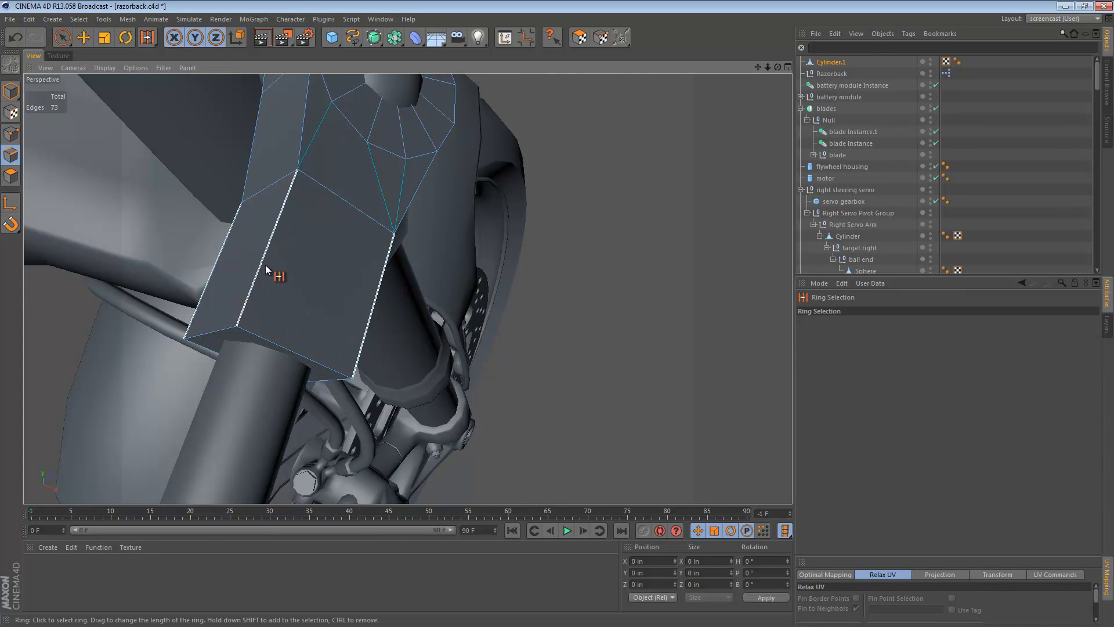
click(273, 263)
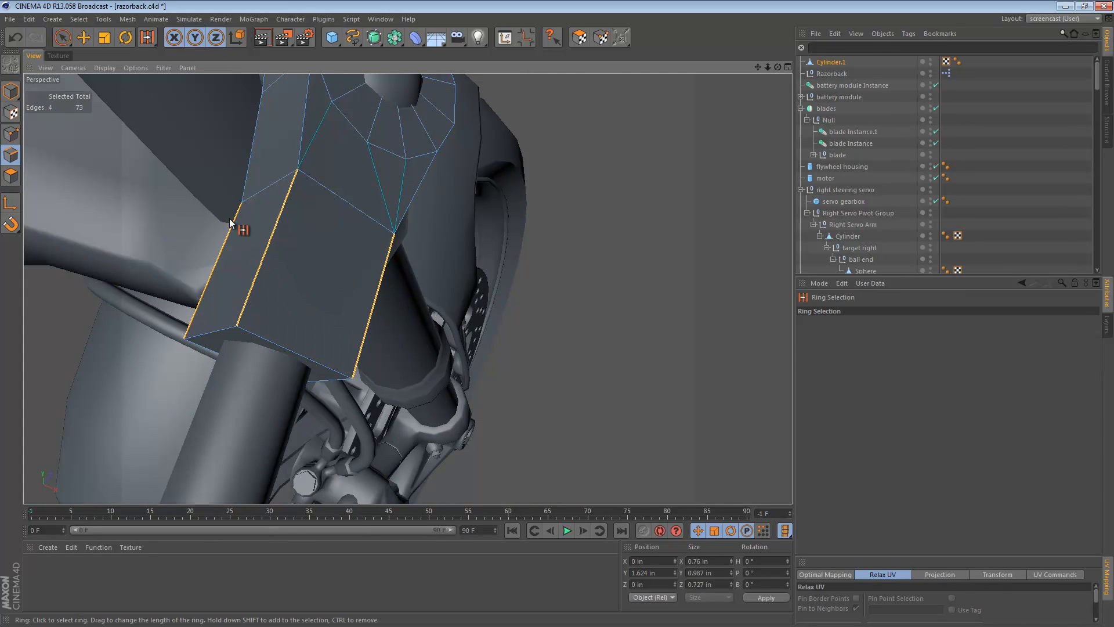
alt+drag(309, 283, 268, 238)
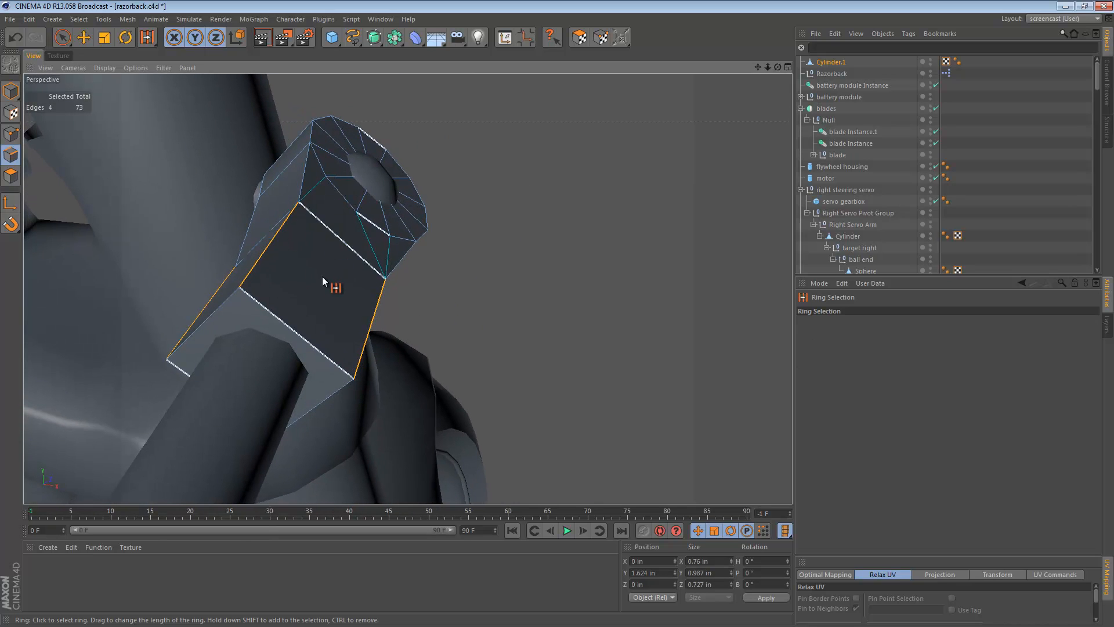
right_click(317, 289)
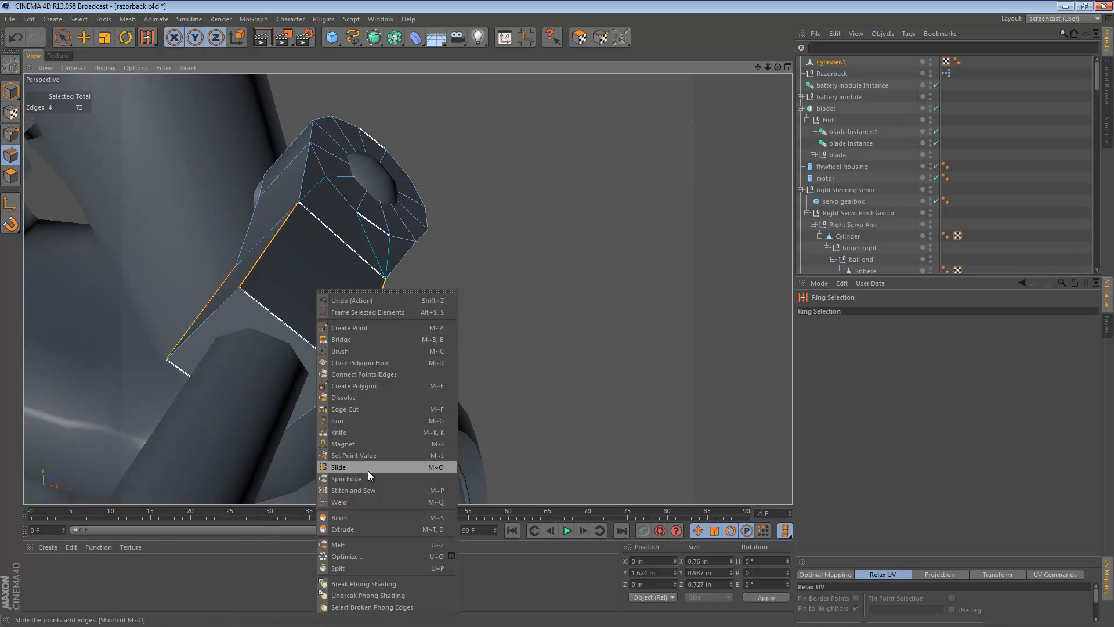
click(388, 516)
alt+drag(343, 310, 558, 337)
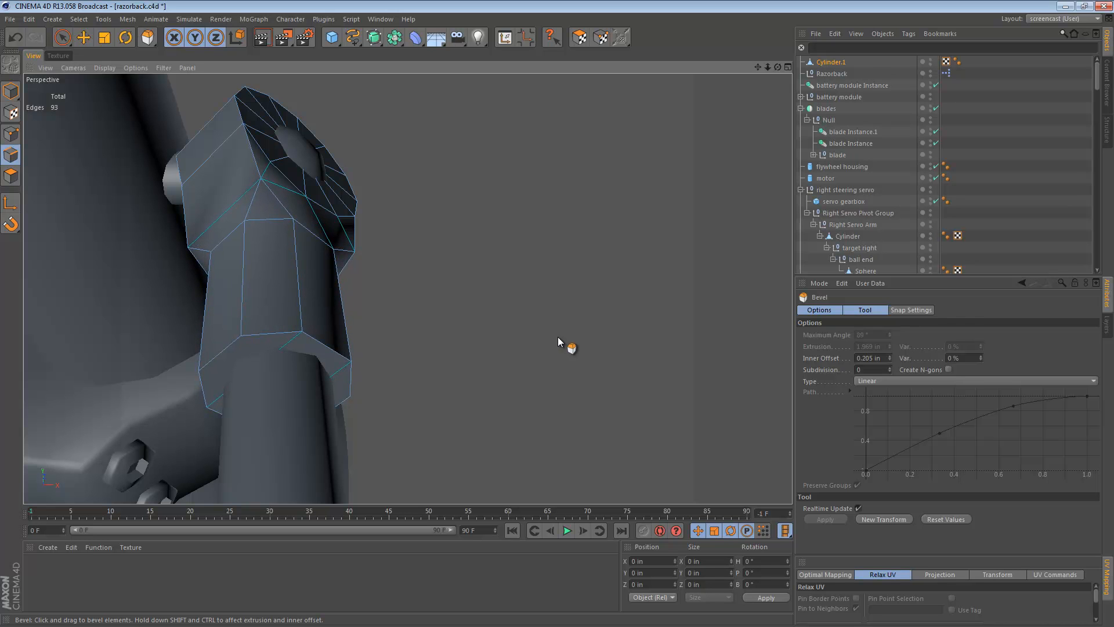
drag(558, 336, 558, 337)
alt+drag(299, 247, 400, 264)
alt+drag(280, 306, 378, 191)
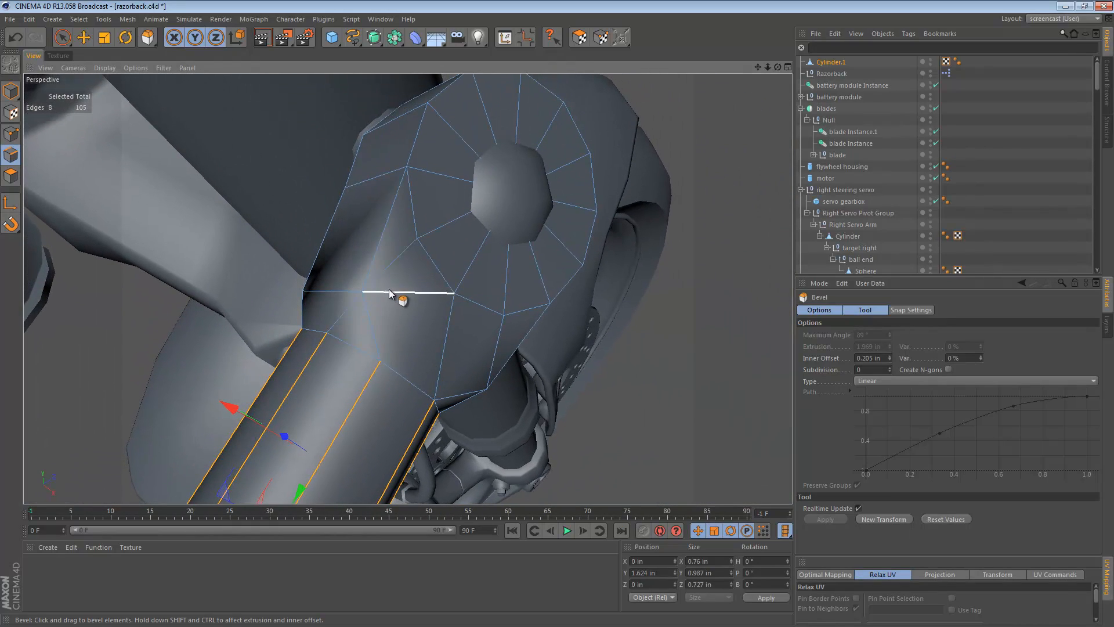
alt+drag(389, 289, 460, 299)
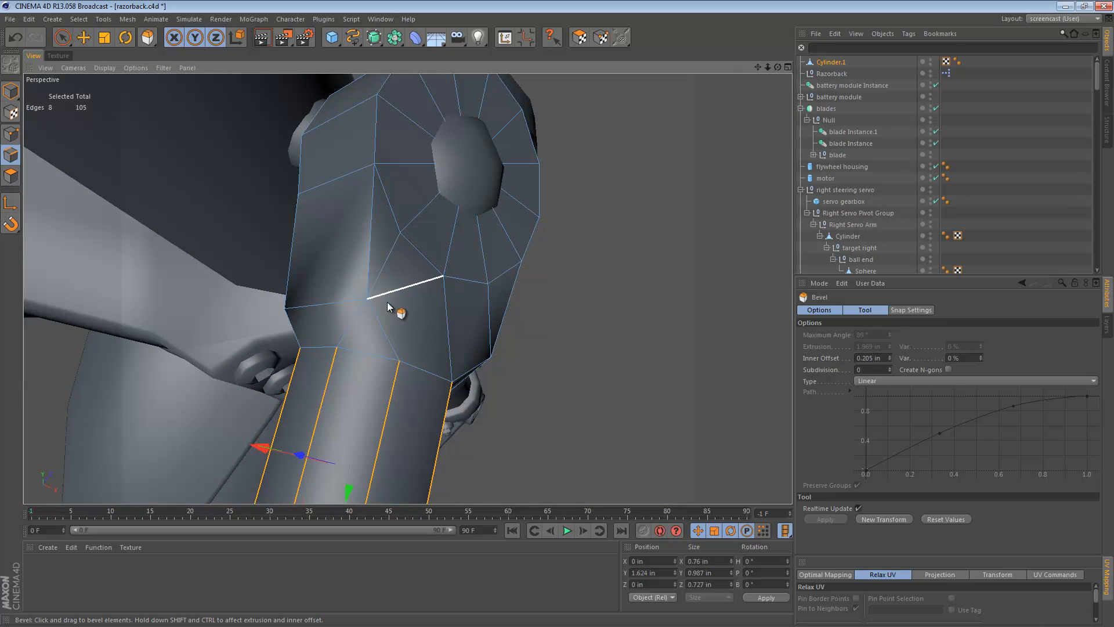
- Select the five polygons between the beveled shaft and the ring on one face of the socket and melt them into one N-gon
click(10, 175)
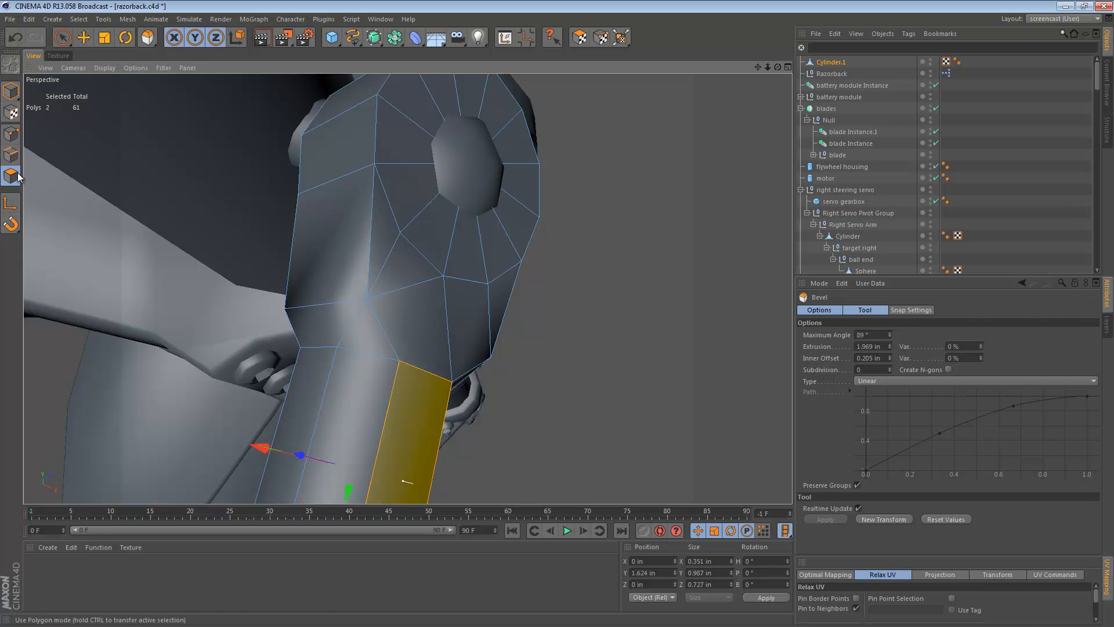
key(space)
mouse_move(391, 291)
alt+mouse_down()
mouse_move(253, 280)
mouse_move(583, 297)
mouse_move(654, 265)
mouse_move(489, 263)
mouse_move(391, 288)
alt+mouse_up()
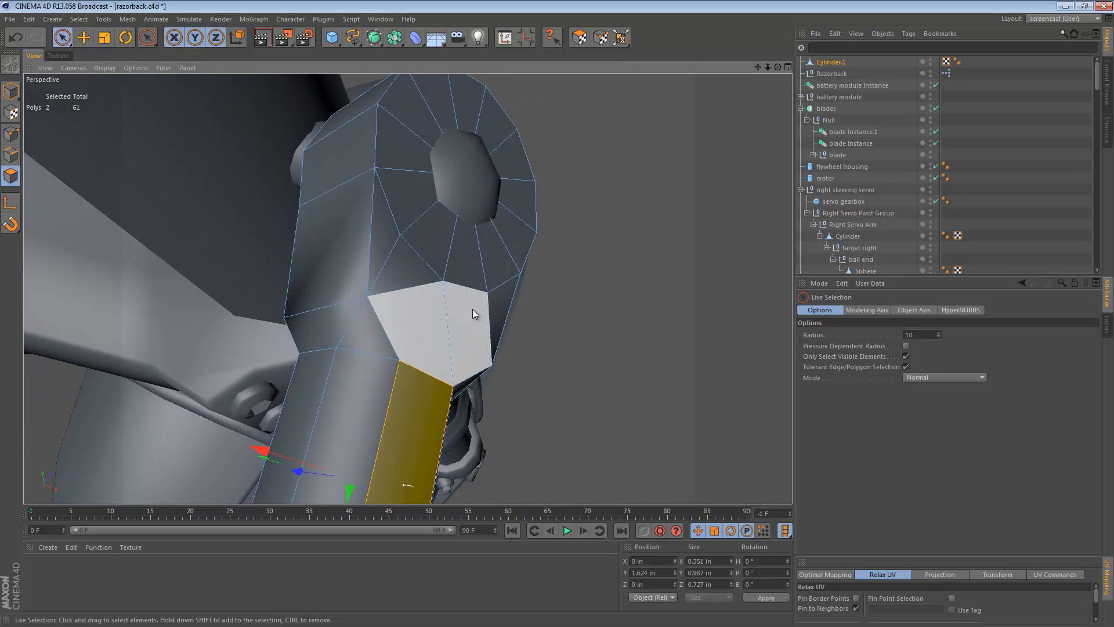
alt+drag(468, 308, 377, 312)
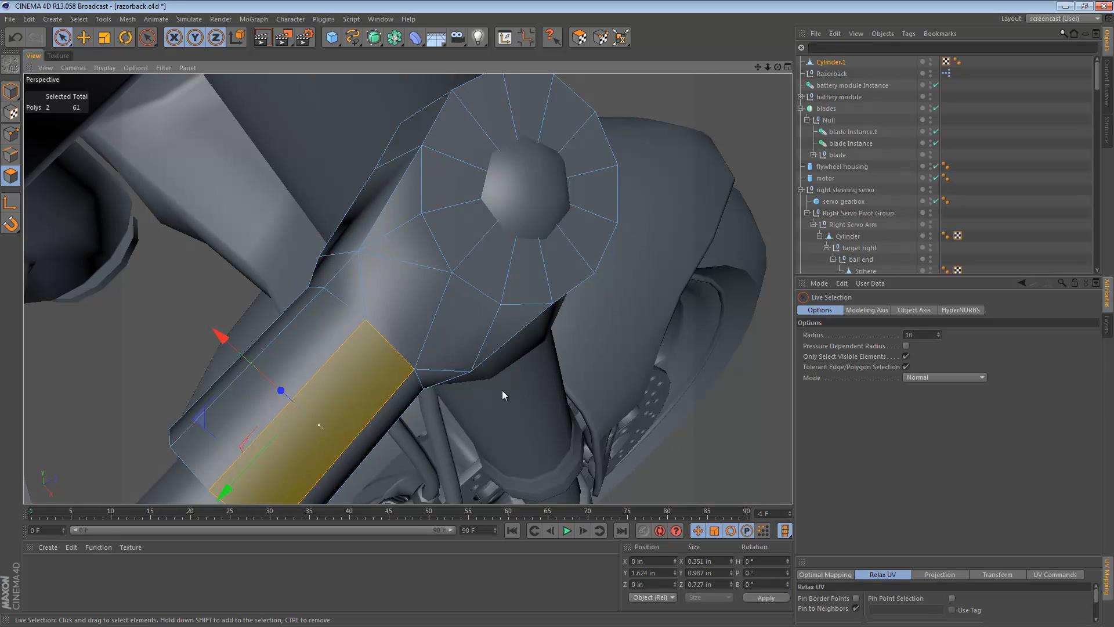
alt+drag(465, 326, 401, 263)
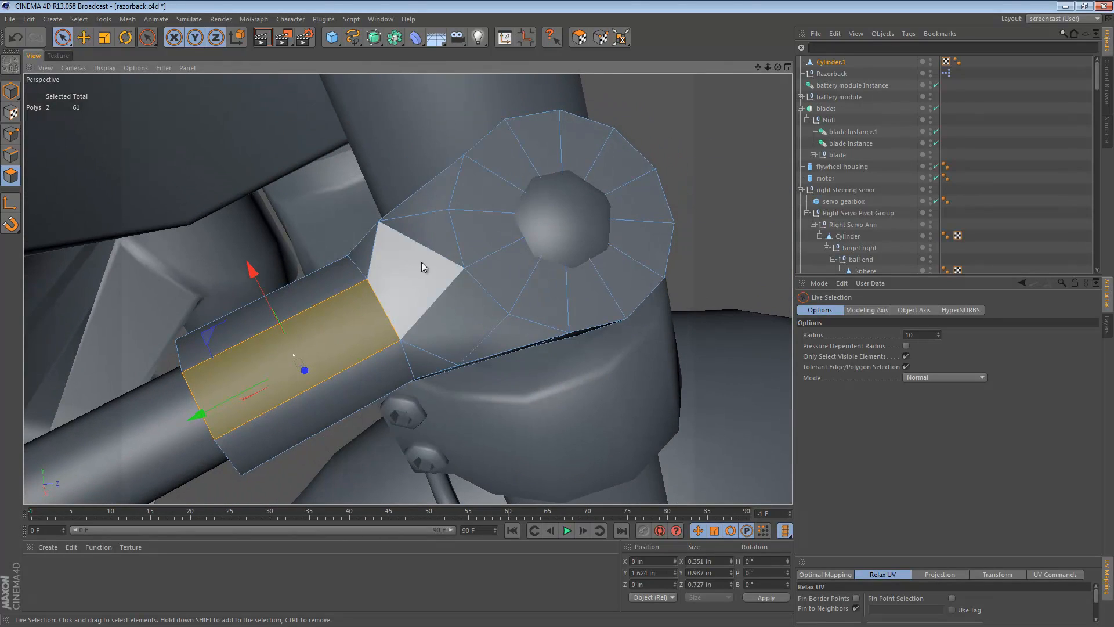
alt+drag(458, 301, 459, 348)
alt+drag(445, 290, 490, 331)
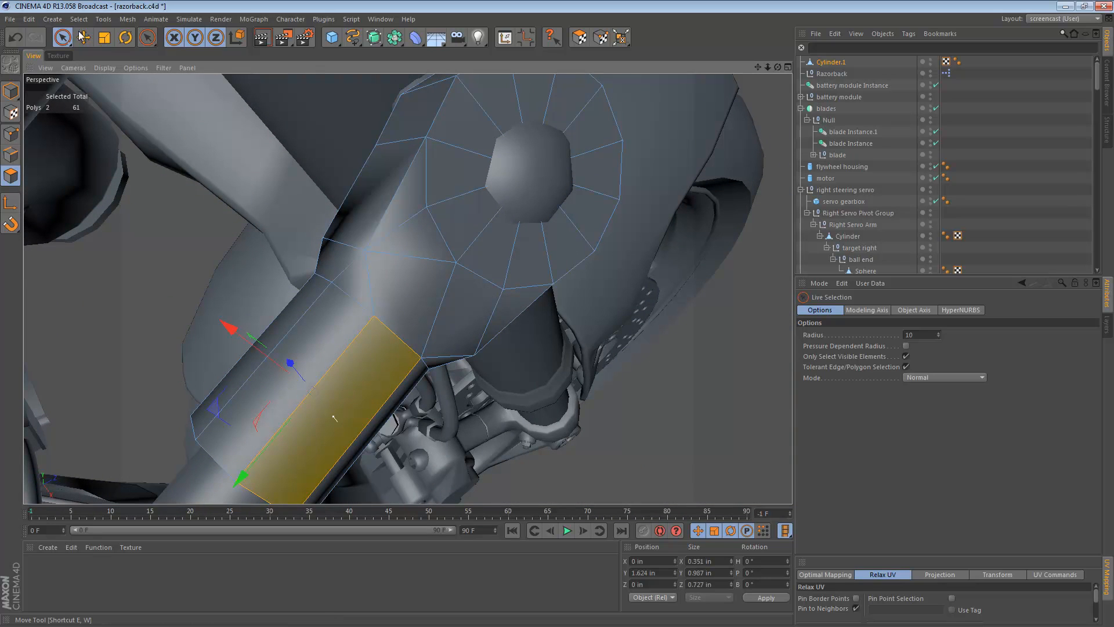
mouse_move(406, 198)
mouse_down()
mouse_move(392, 253)
mouse_move(404, 221)
mouse_up()
mouse_move(467, 301)
mouse_down()
mouse_move(497, 308)
mouse_move(327, 267)
mouse_up()
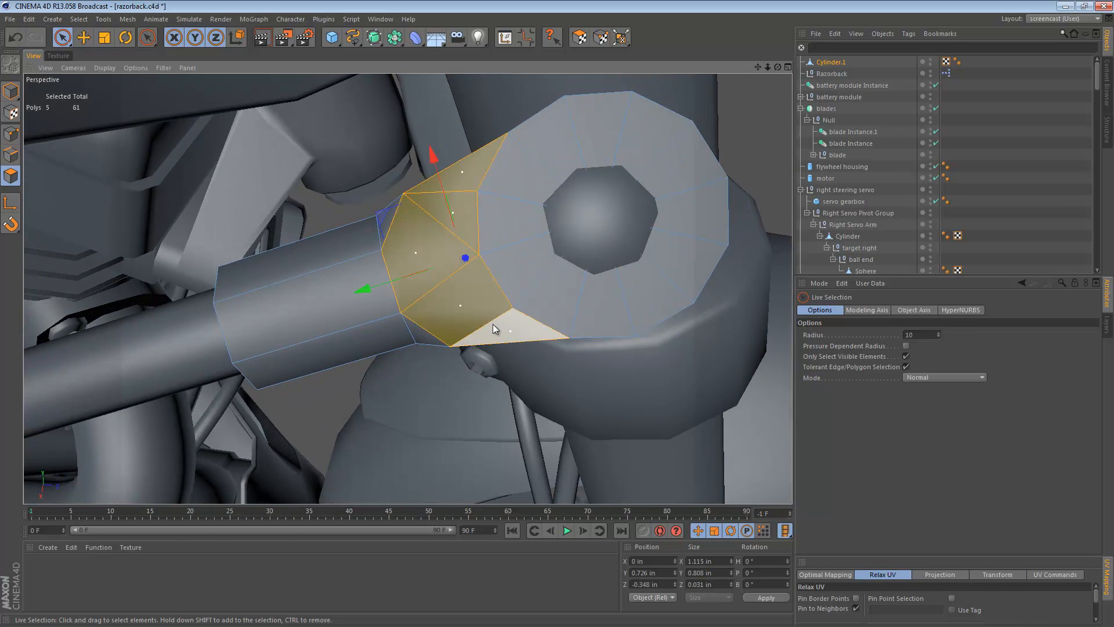
alt+drag(493, 326, 525, 270)
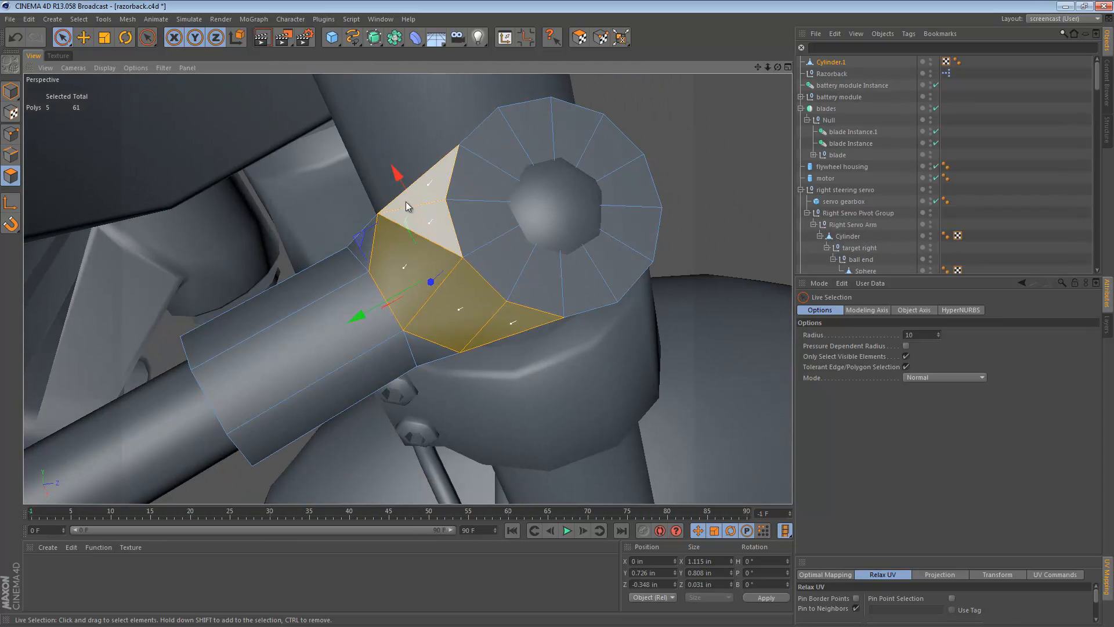
key(u)
key(z)
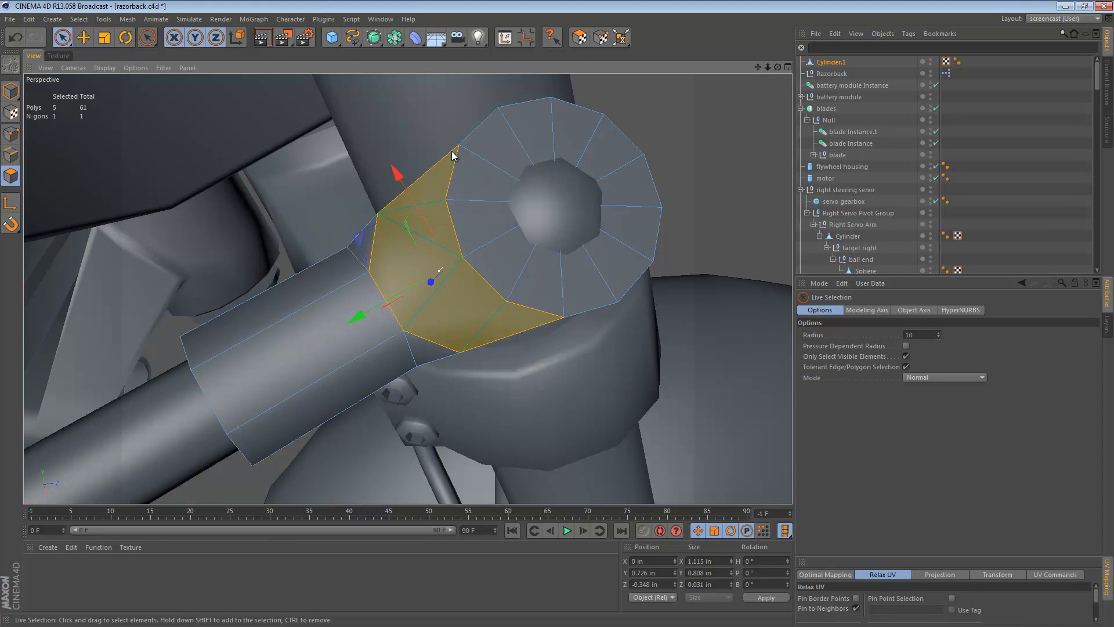
- Select the five matching transition polygons on the opposite face of the socket and melt them into a single N-gon
alt+drag(510, 323, 662, 129)
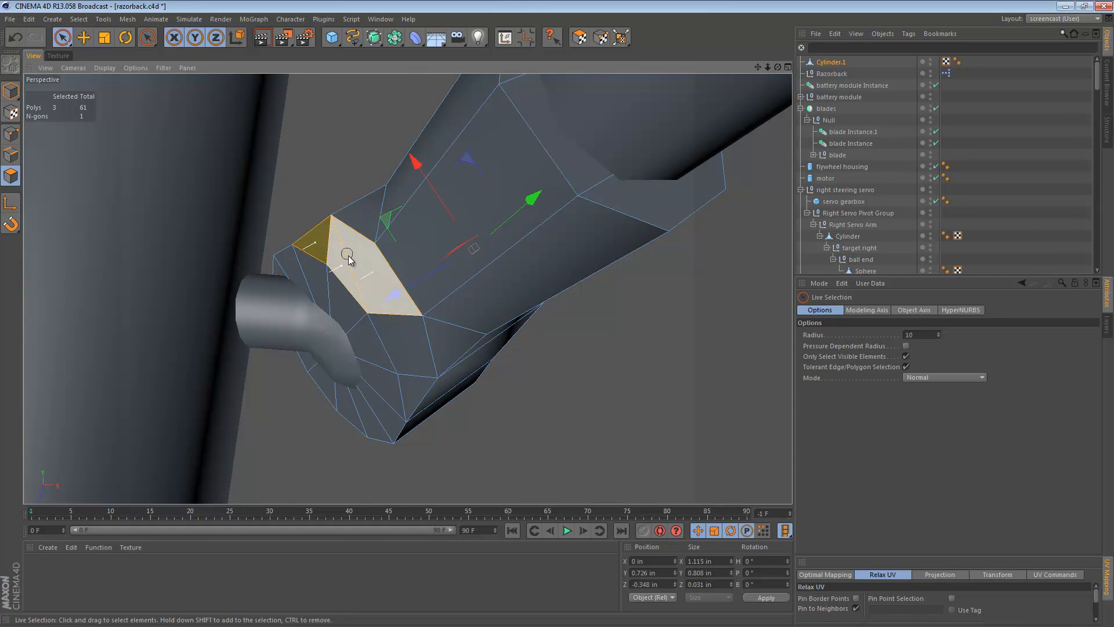
alt+drag(520, 288, 592, 243)
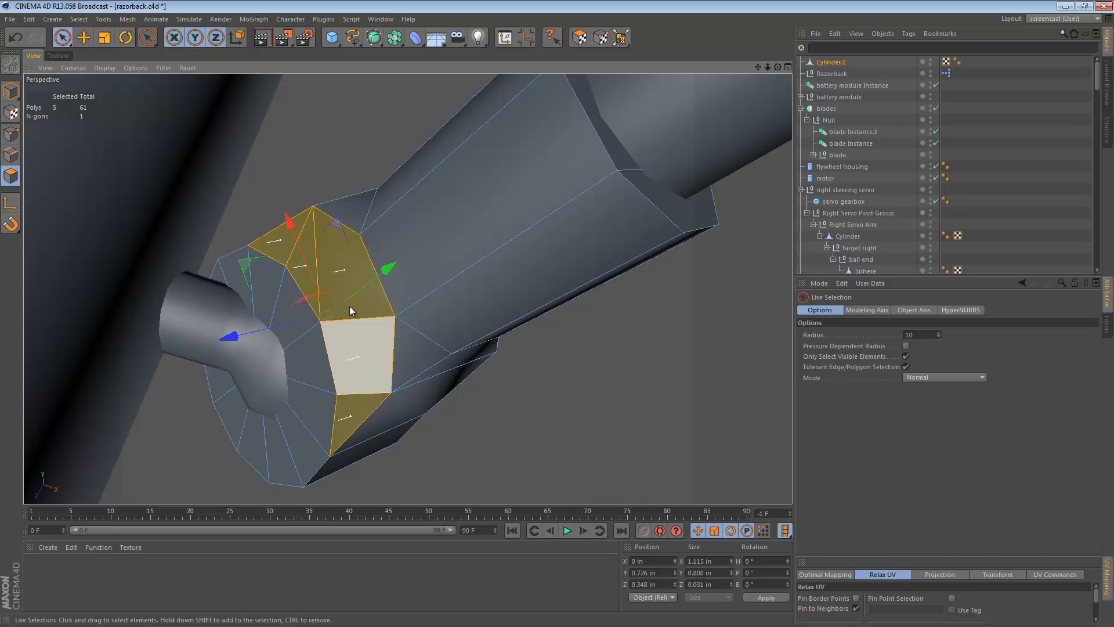
key(u)
key(z)
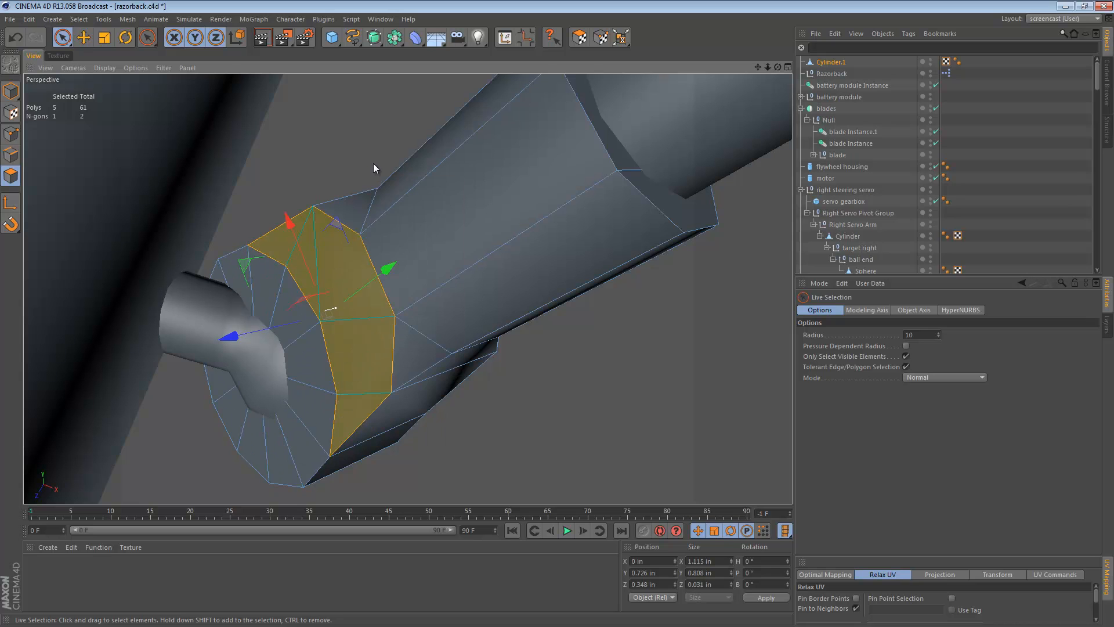
- Select the two opposite edges across the socket's narrow sides at the neck and move them along Y toward the shaft to about 0.646 in
alt+drag(515, 221, 282, 348)
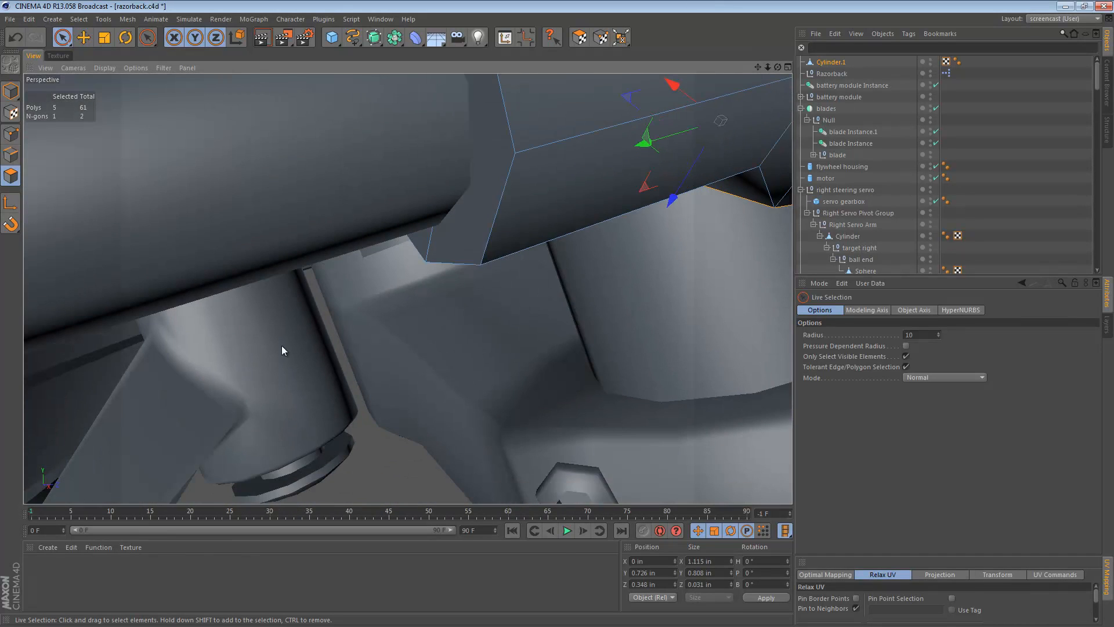
alt+drag(588, 150, 567, 210)
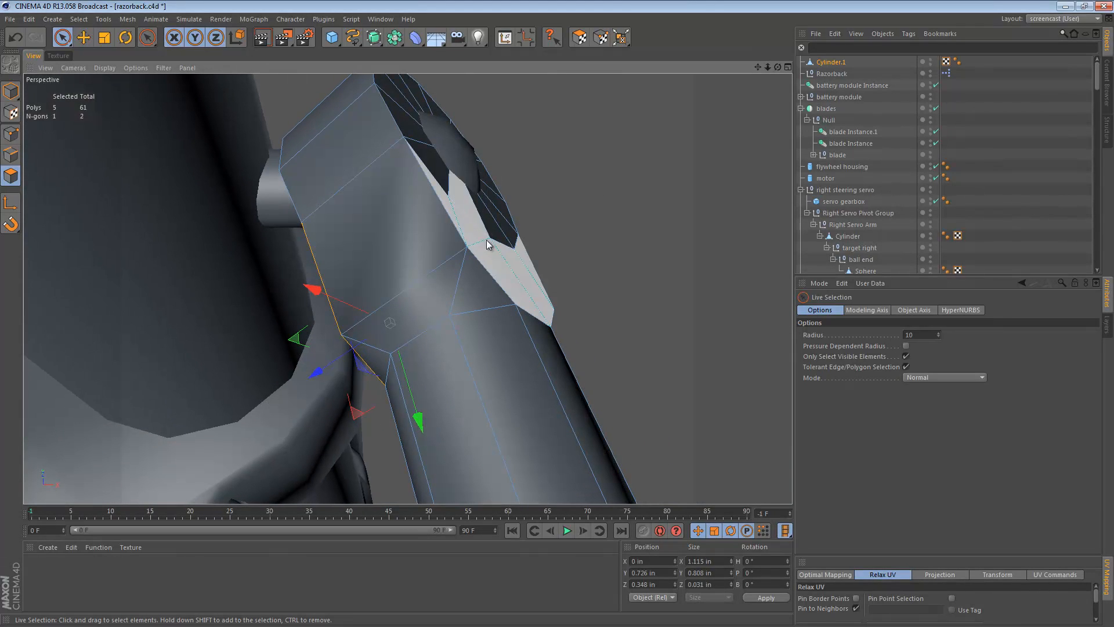
alt+drag(534, 273, 391, 270)
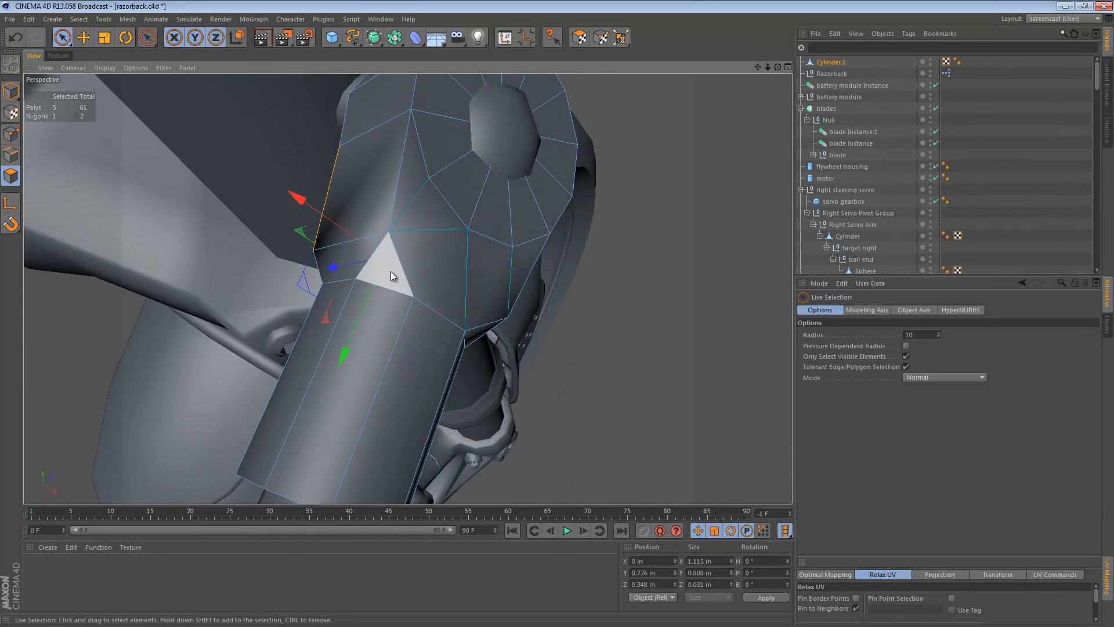
alt+drag(460, 251, 426, 271)
key(e)
click(11, 155)
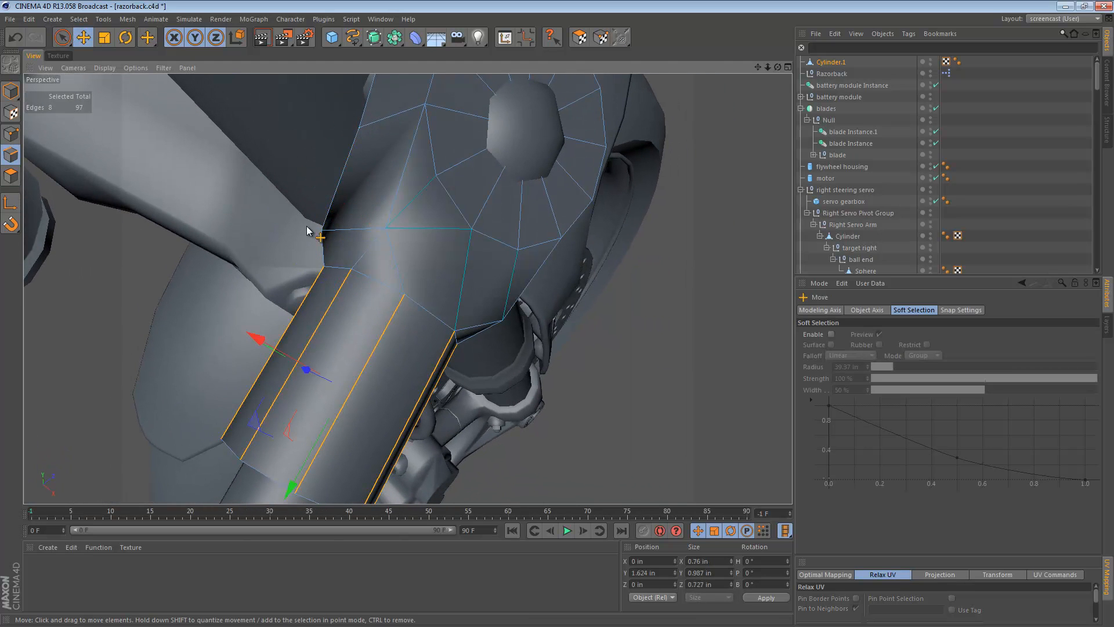
click(382, 231)
alt+drag(381, 231, 411, 270)
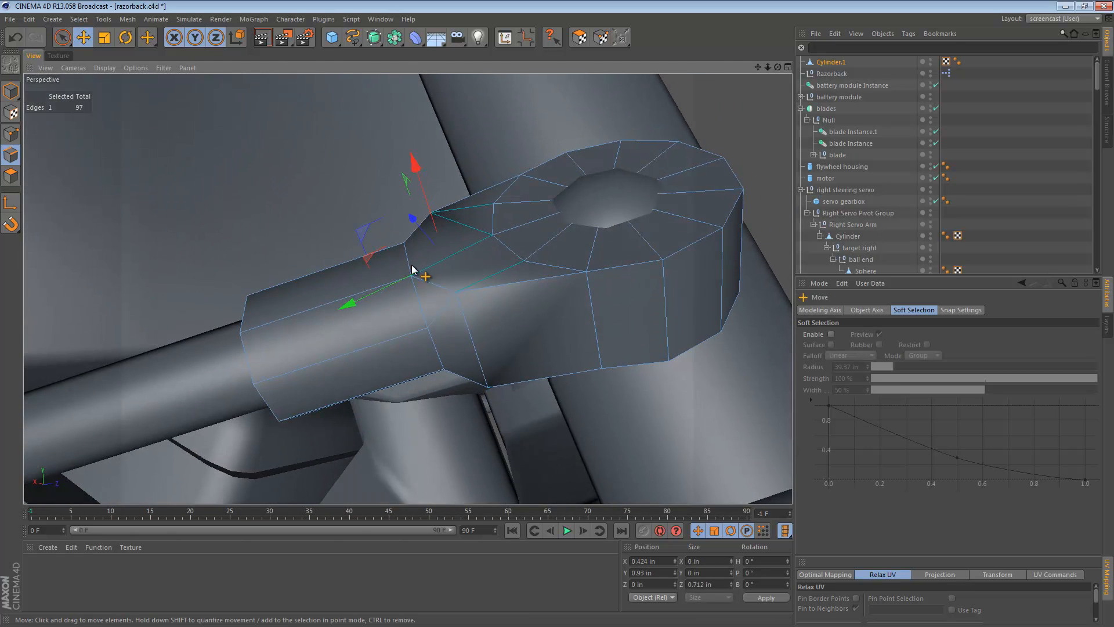
shift+click(472, 318)
alt+drag(472, 318, 527, 244)
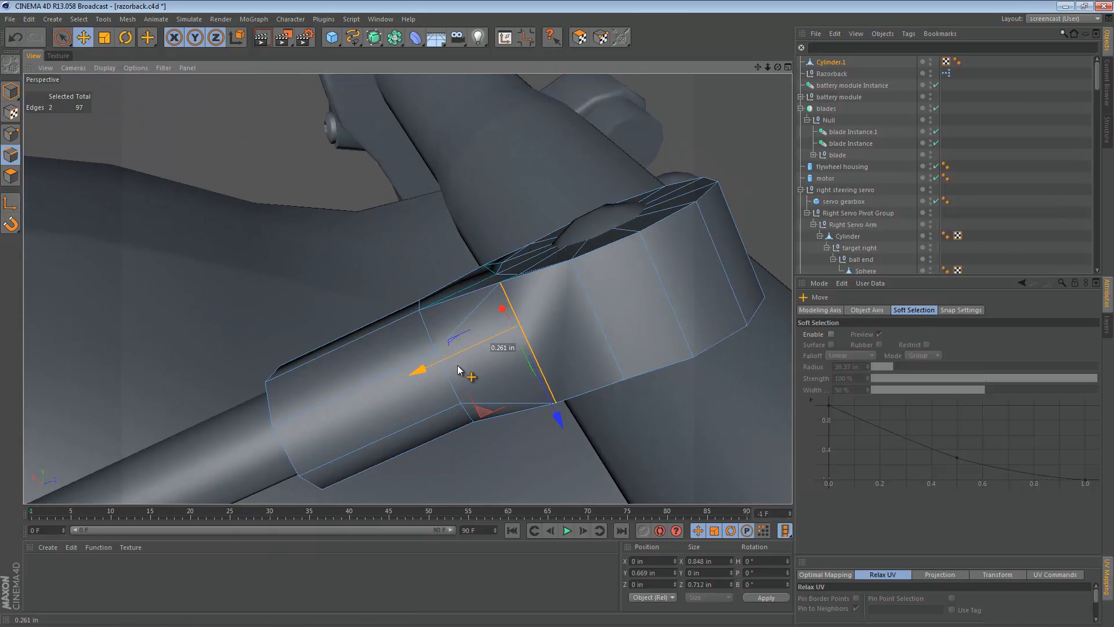
- Scale the two selected neck edges along Z to about 0.646 in and move them along Y toward the ring to about 0.755 in
alt+drag(576, 348, 734, 179)
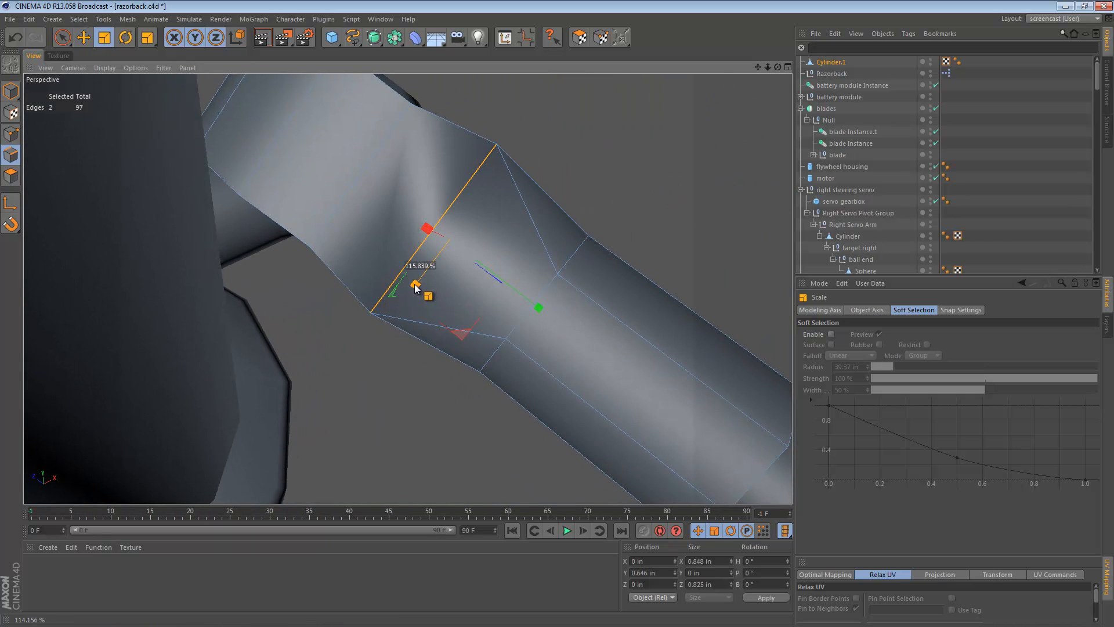
drag(430, 279, 426, 281)
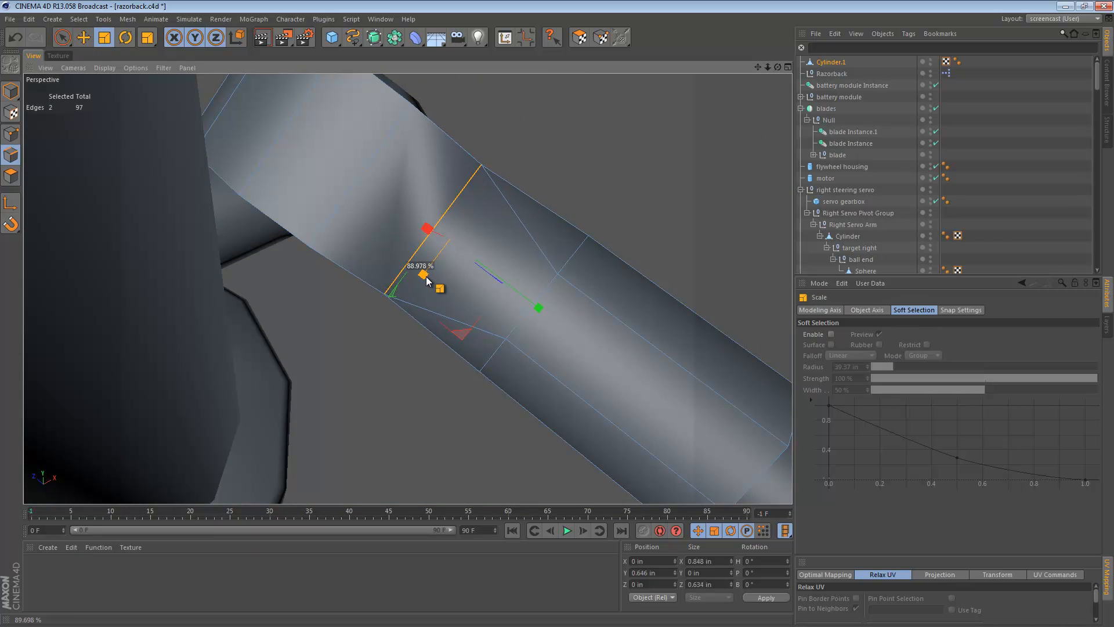
alt+drag(496, 216, 415, 311)
key(e)
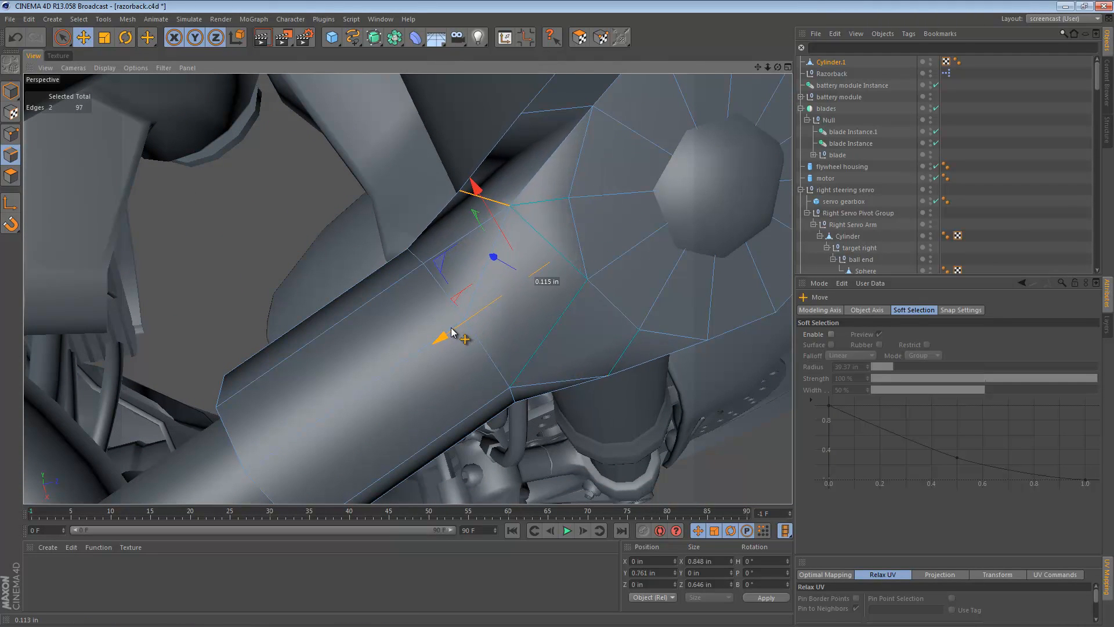
alt+drag(460, 331, 470, 245)
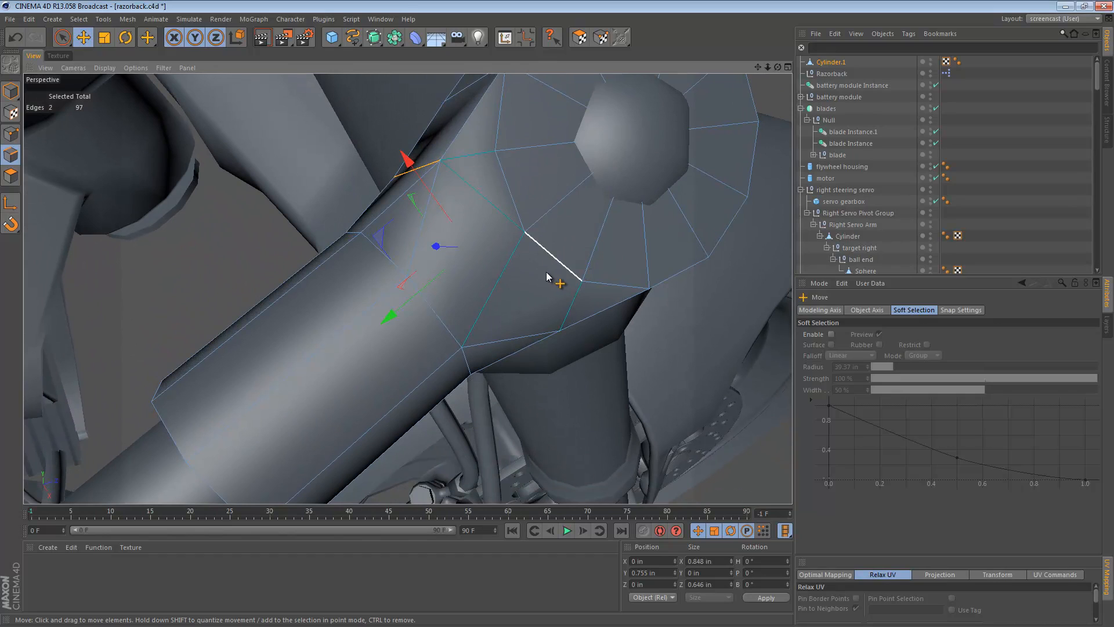
- Select the four short diagonal edges joining the shaft's beveled corners to the ends of the neck edges on both faces
key(k)
mouse_move(385, 249)
alt+mouse_down()
mouse_move(401, 268)
mouse_move(455, 203)
mouse_move(547, 279)
mouse_move(460, 273)
mouse_move(458, 259)
mouse_move(401, 235)
alt+mouse_up()
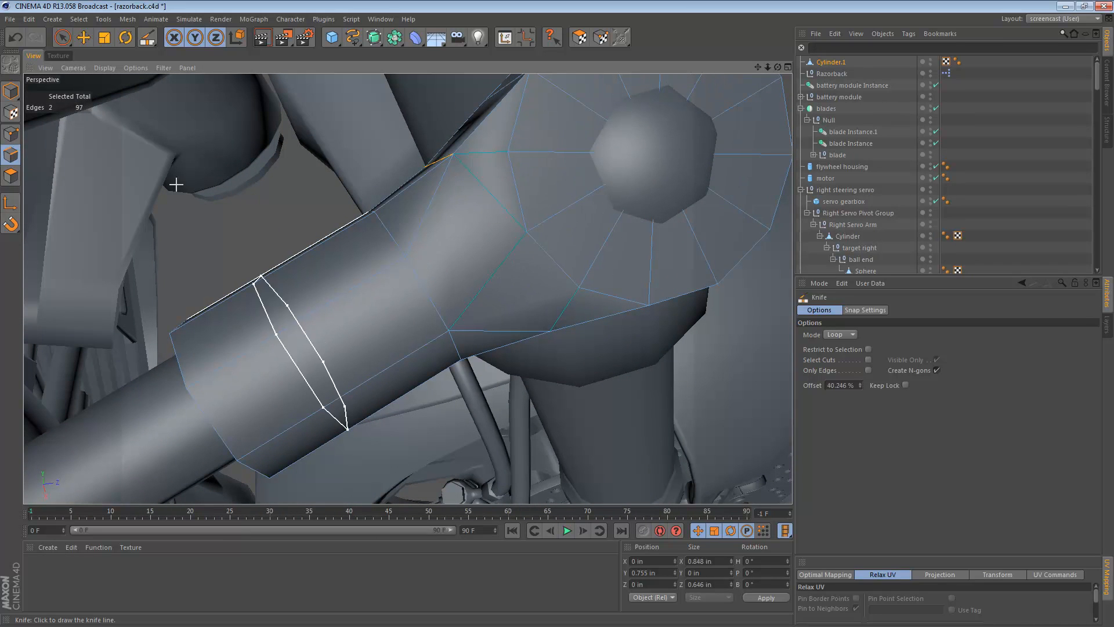
click(62, 37)
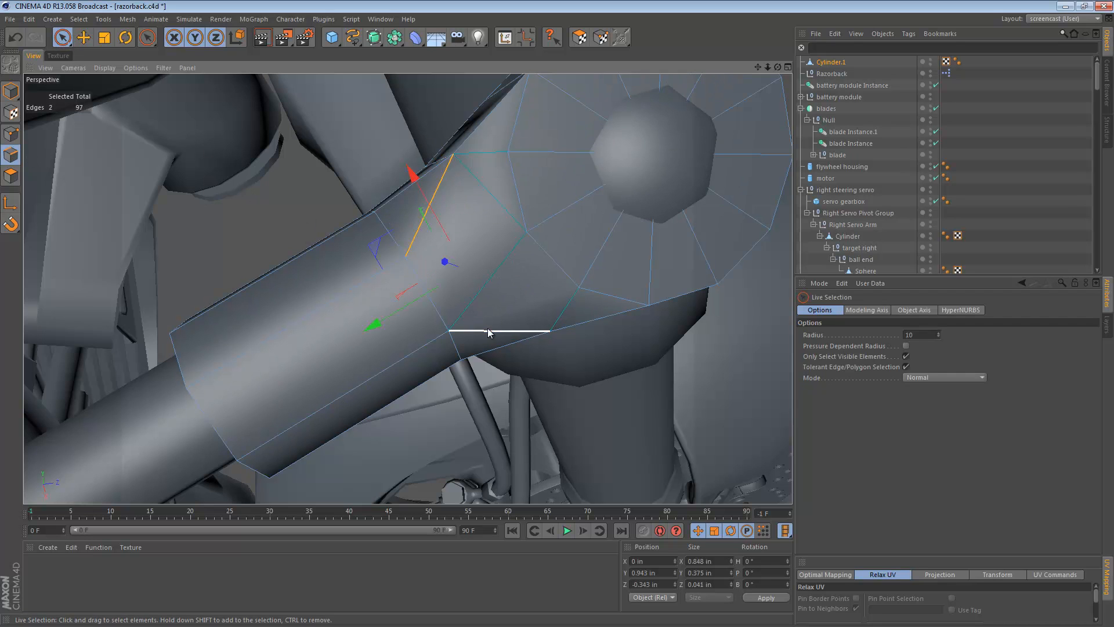
alt+drag(487, 332, 719, 122)
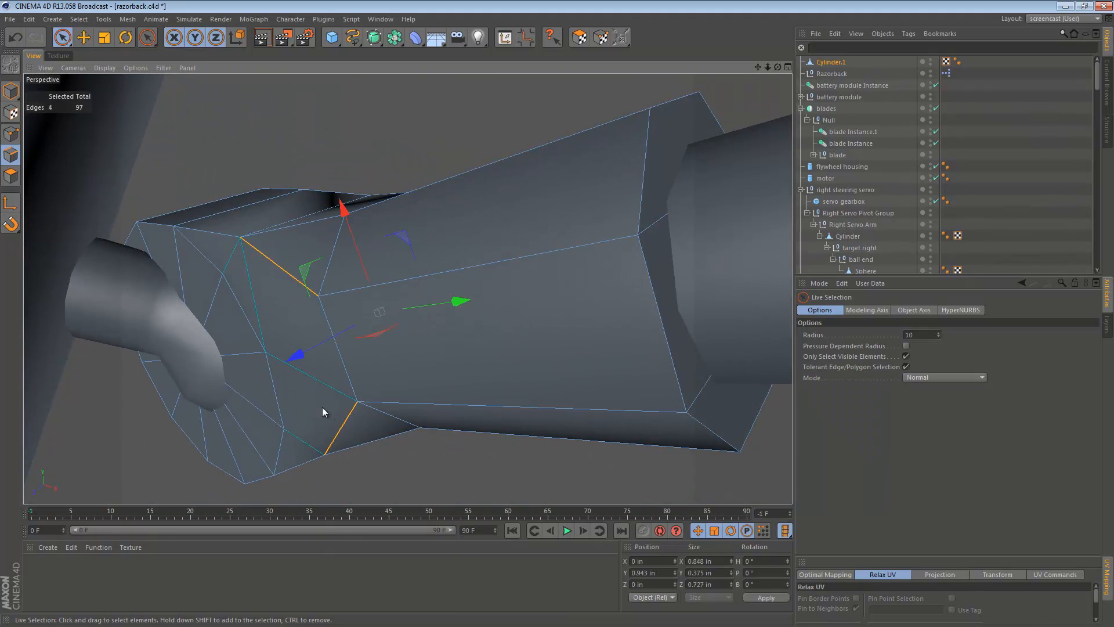
- Dissolve the four selected neck edges of Cylinder.1 and knife new edges joining the shaft's corner points to the ring on the first side
click(311, 384)
alt+drag(305, 273, 119, 406)
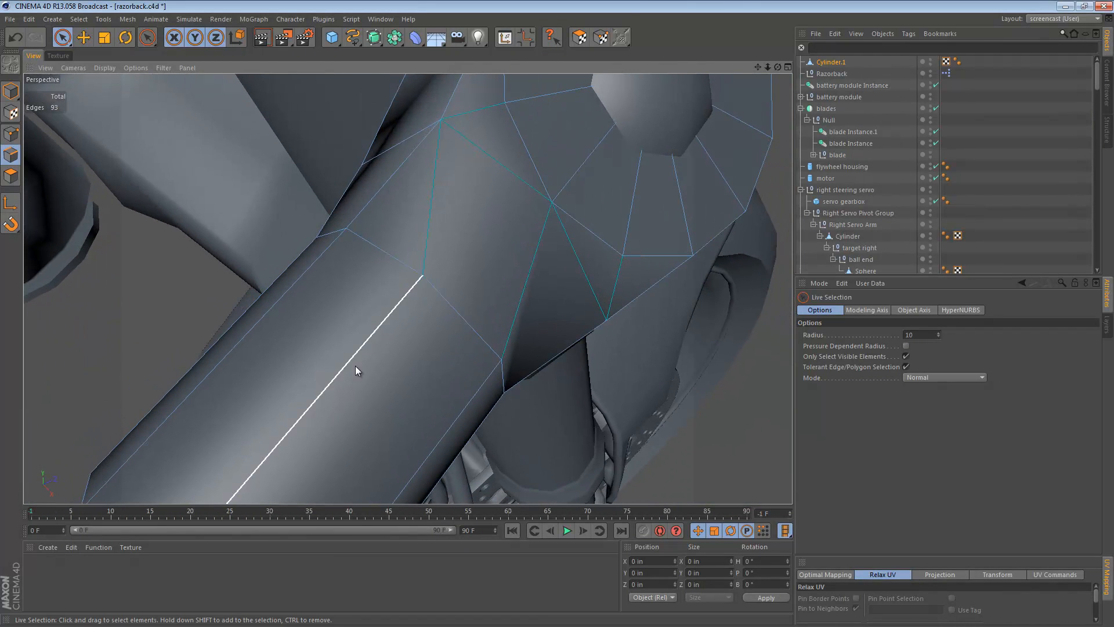
key(k)
click(838, 334)
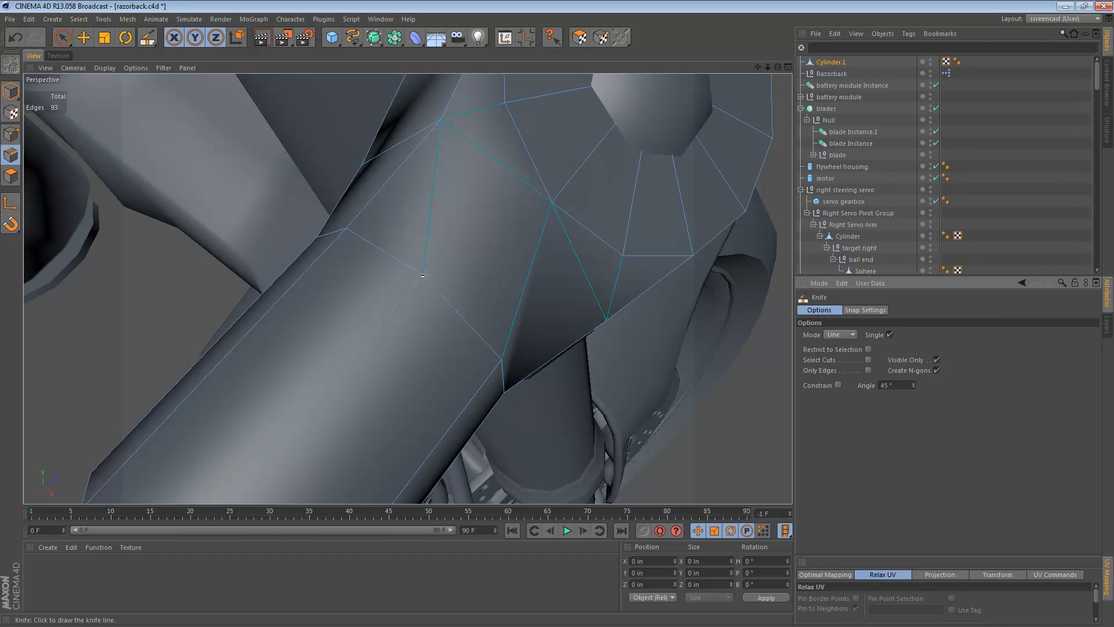
mouse_move(423, 275)
mouse_down()
mouse_move(468, 139)
mouse_move(510, 104)
mouse_move(472, 239)
mouse_move(455, 250)
mouse_move(435, 239)
mouse_move(432, 205)
mouse_up()
alt+drag(549, 374, 467, 309)
drag(351, 299, 373, 298)
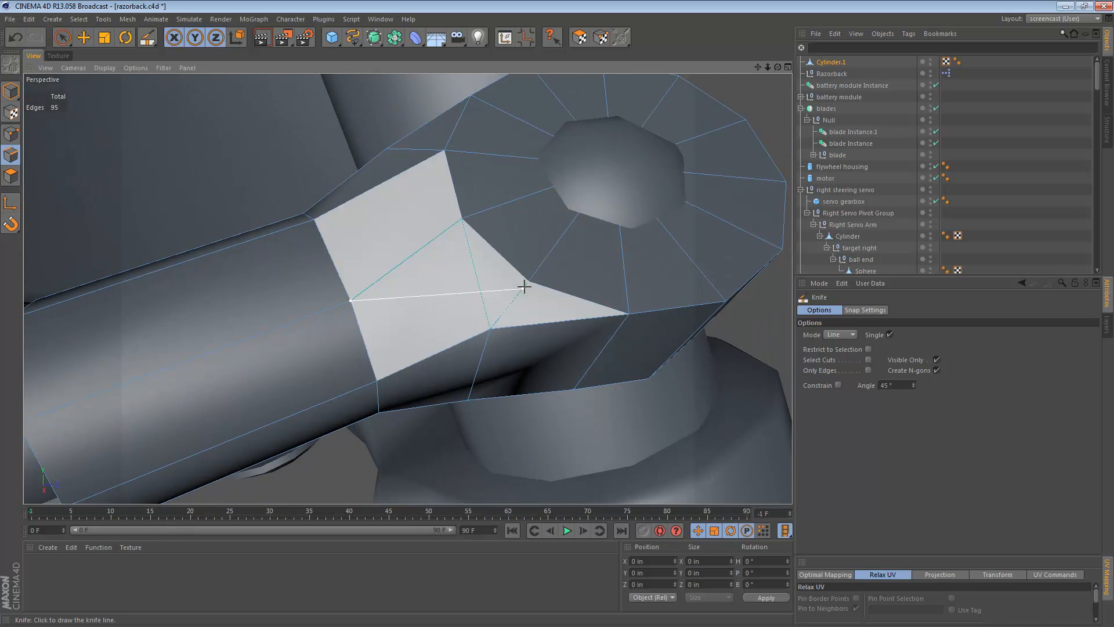
drag(524, 286, 528, 281)
drag(491, 328, 522, 286)
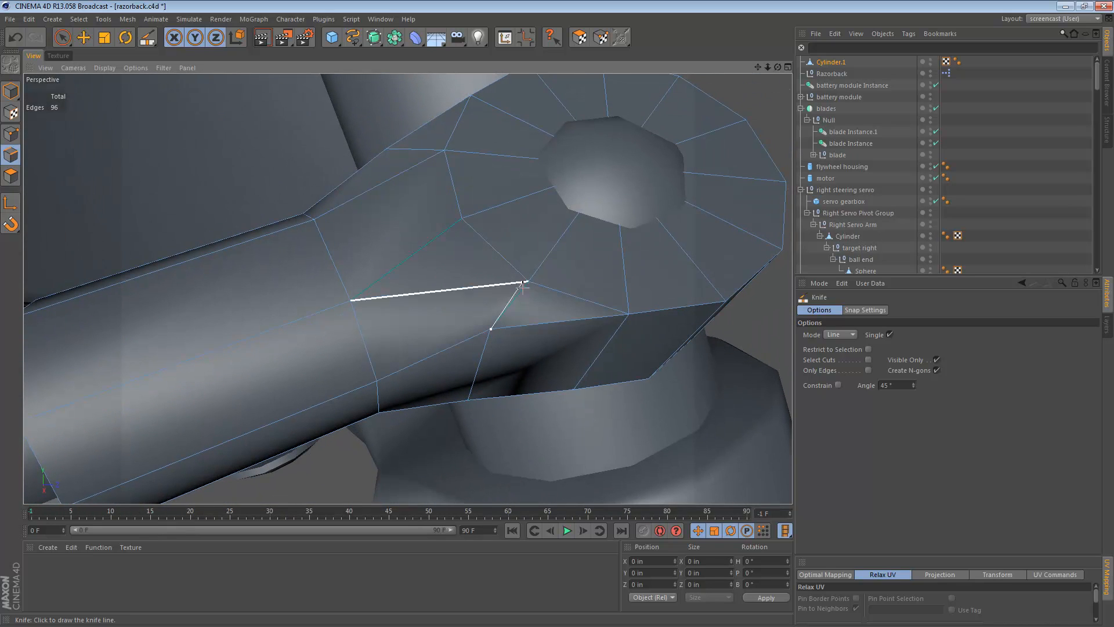
- On the opposite side of the neck, knife edges from the shaft's middle corner to the ring and along to the adjacent outer corner
alt+drag(448, 242, 378, 326)
alt+drag(413, 289, 564, 216)
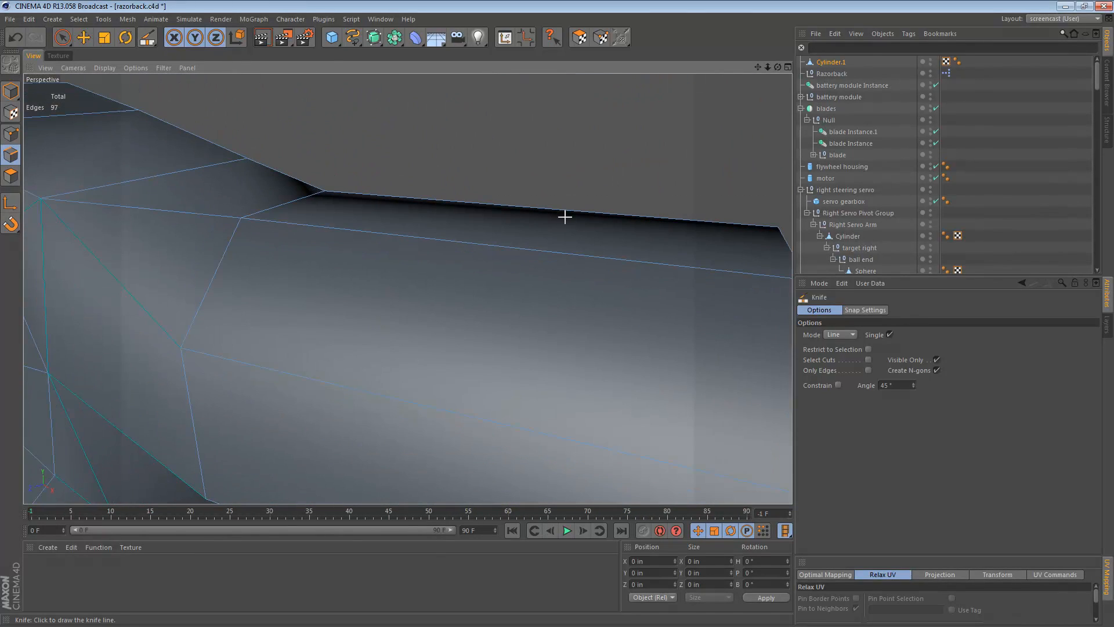
alt+middle_drag(481, 284, 613, 275)
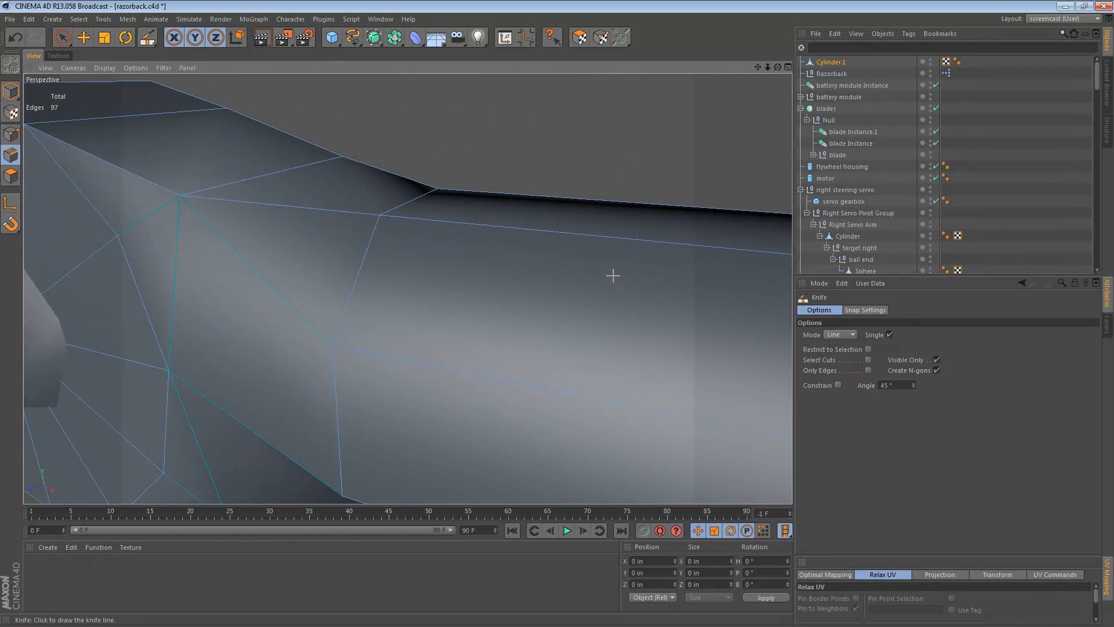
click(333, 345)
click(117, 236)
click(118, 235)
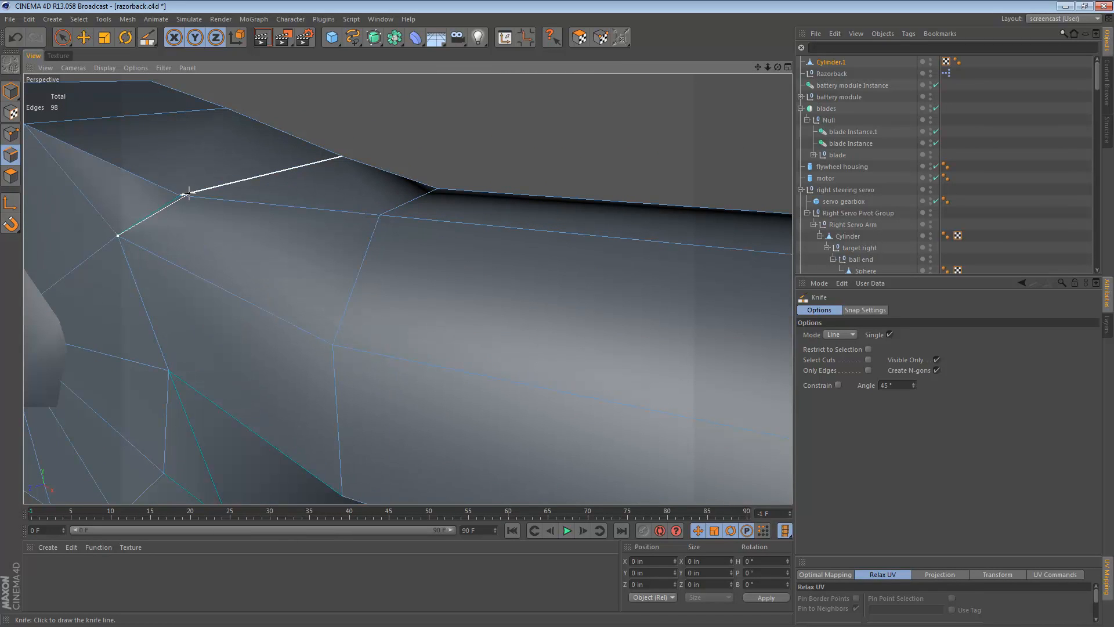
click(180, 195)
- Knife the remaining edges on that side of the neck, joining the lower ring corner to the shaft's middle corner and the neighbouring outer corner
alt+middle_drag(336, 424, 408, 288)
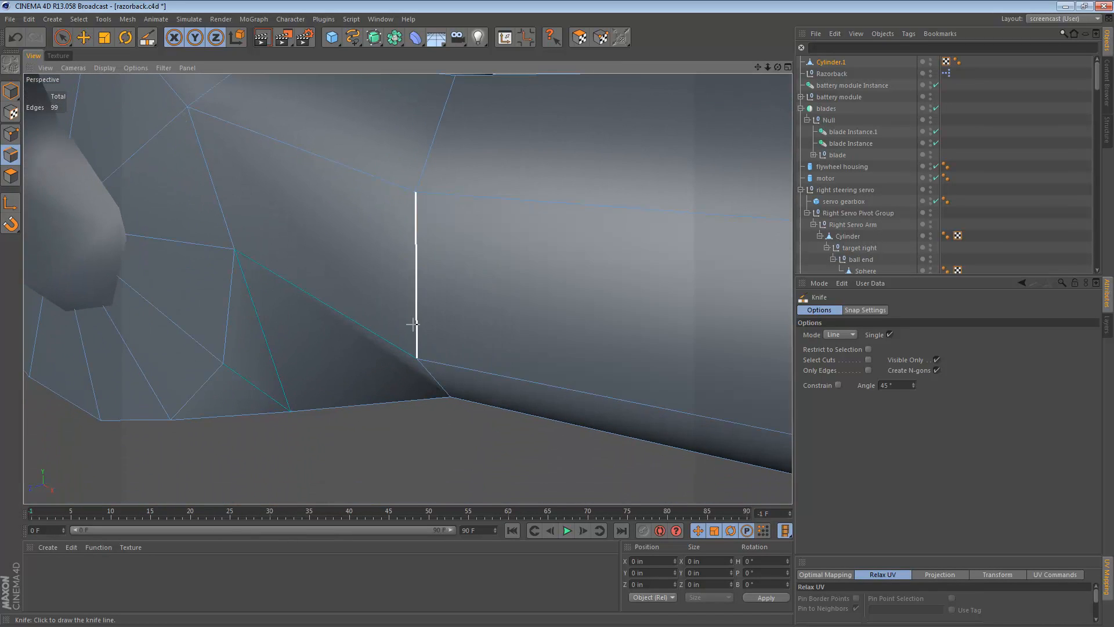
alt+drag(413, 324, 426, 216)
alt+middle_drag(408, 288, 416, 229)
alt+drag(438, 302, 371, 293)
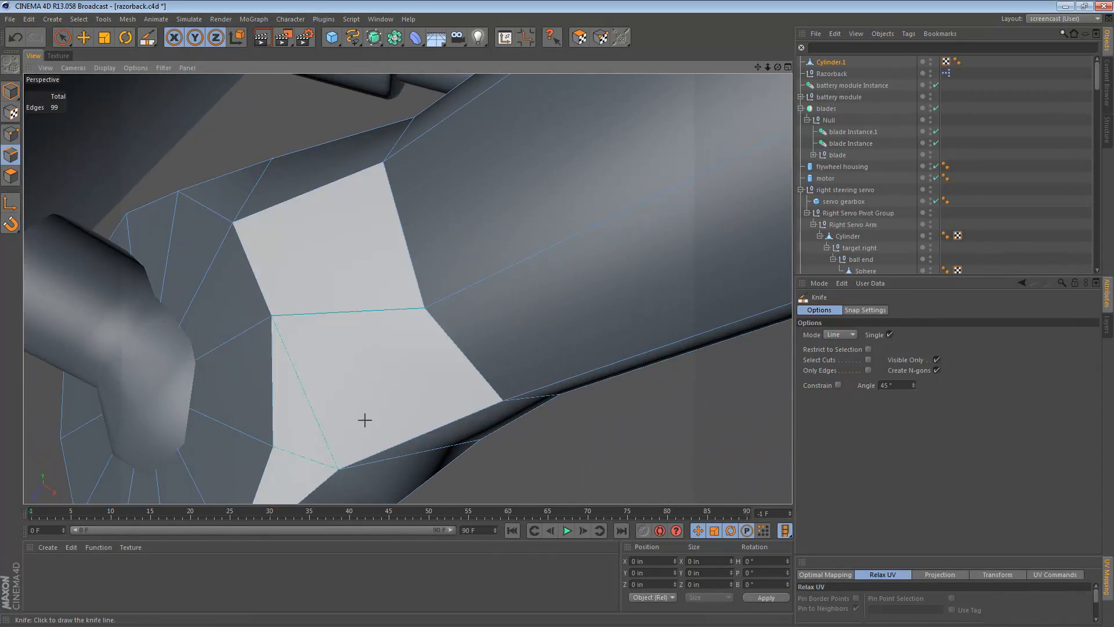
alt+drag(372, 413, 406, 366)
click(255, 429)
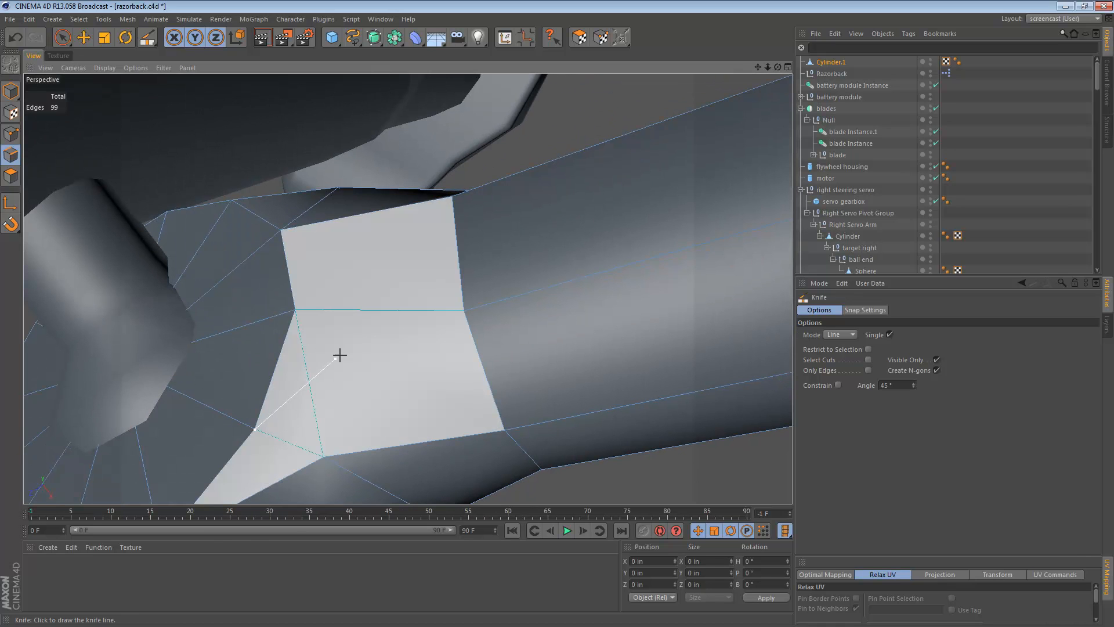
click(464, 310)
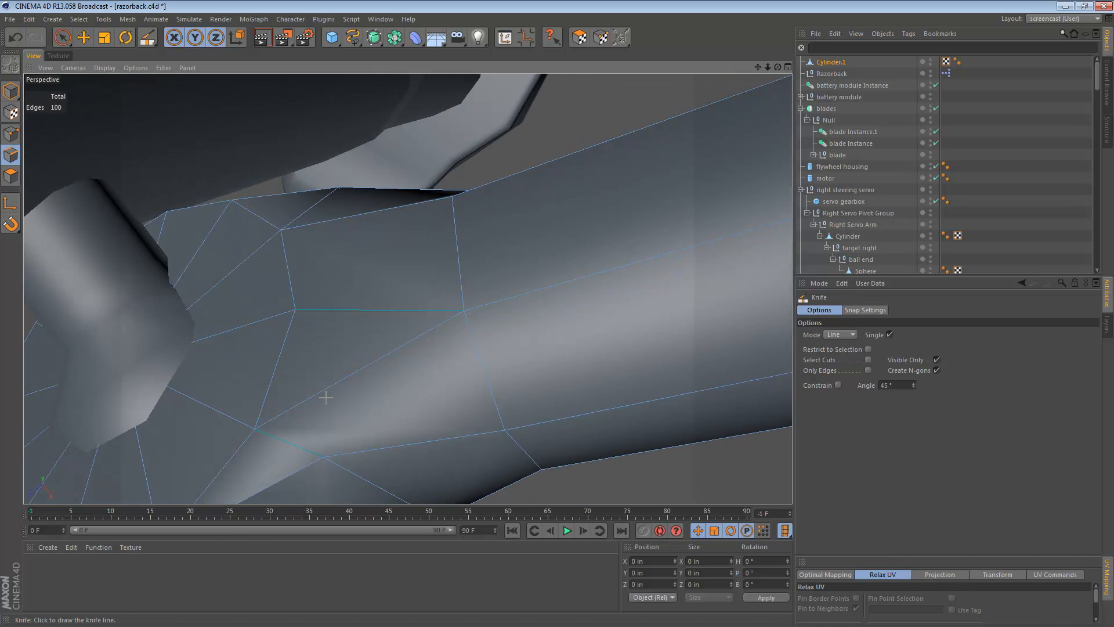
mouse_move(437, 385)
alt+mouse_down()
mouse_move(458, 193)
mouse_move(418, 420)
alt+mouse_up()
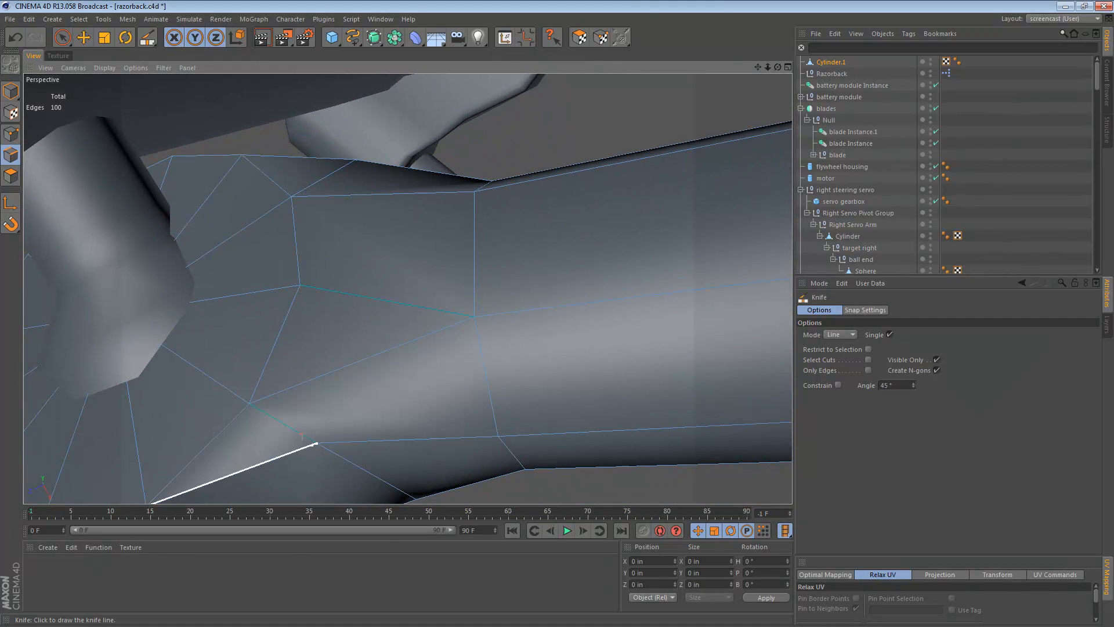
alt+drag(350, 281, 313, 383)
alt+drag(392, 218, 171, 253)
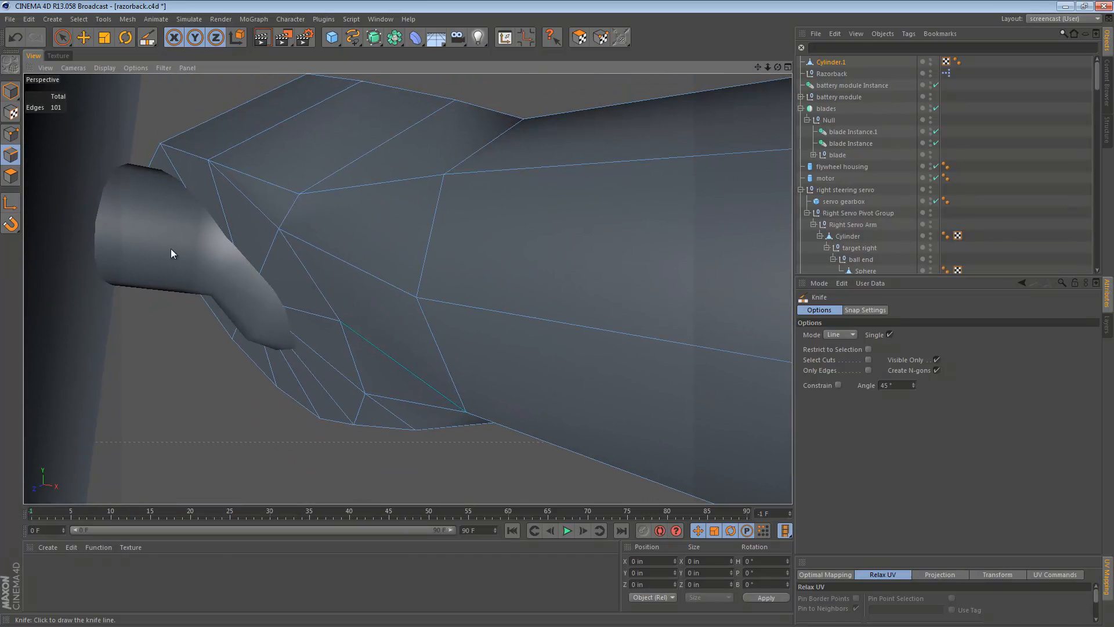
- Select the two opposite side edges of the rod end's neck and scale them along Z to about 0.431 in
click(17, 151)
key(e)
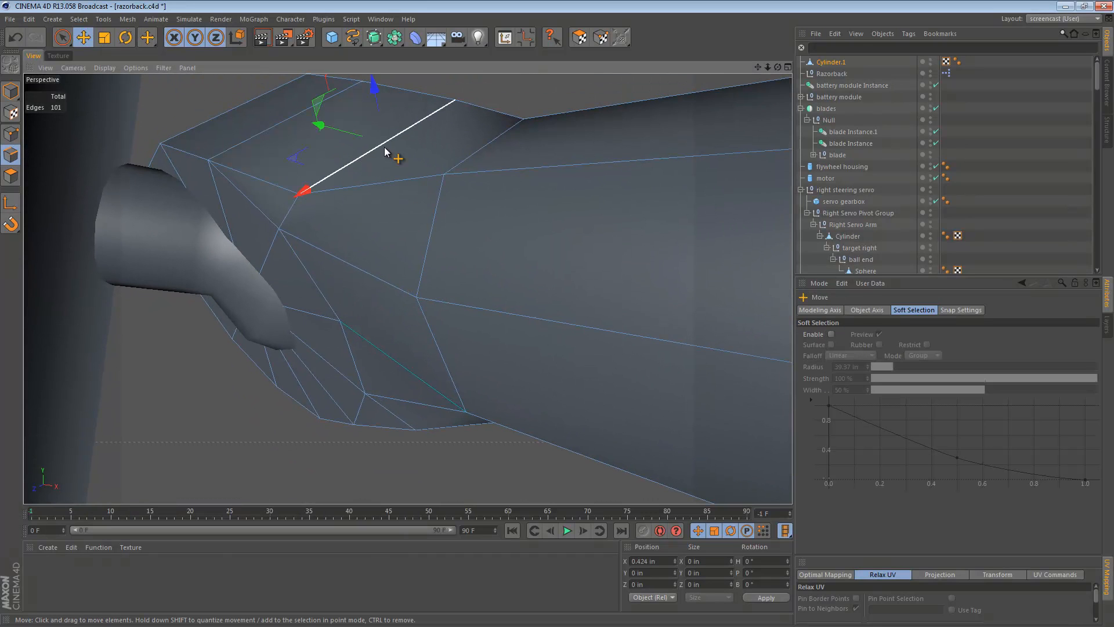
alt+drag(474, 312, 365, 272)
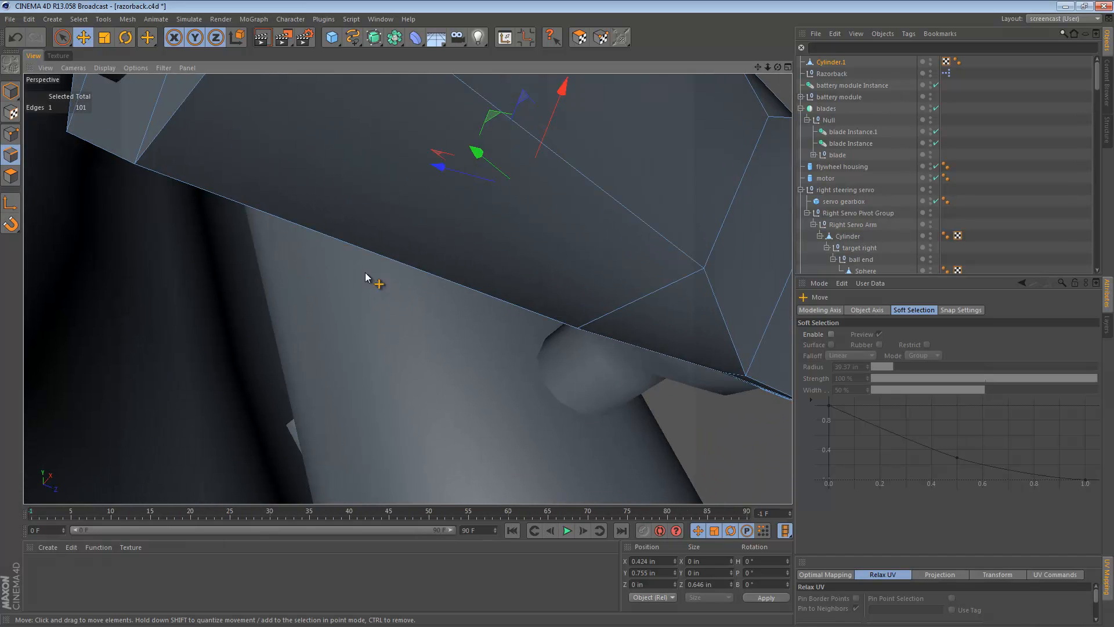
shift+click(770, 282)
key(s)
alt+drag(547, 221, 507, 364)
alt+right_drag(636, 191, 510, 217)
alt+middle_drag(587, 173, 564, 277)
alt+drag(554, 234, 717, 290)
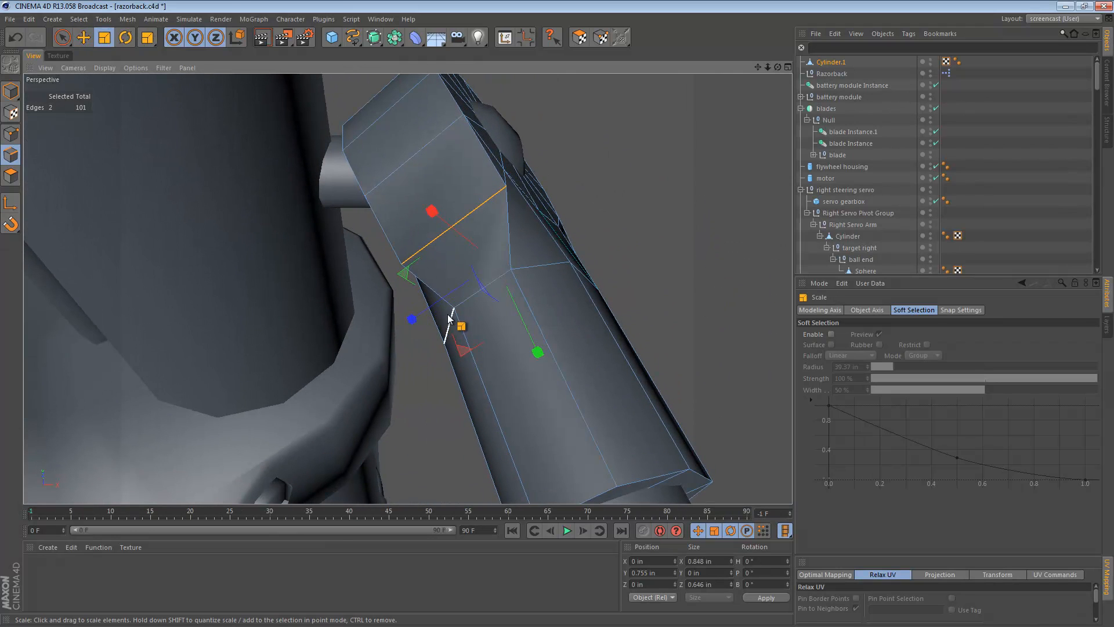
drag(424, 313, 447, 305)
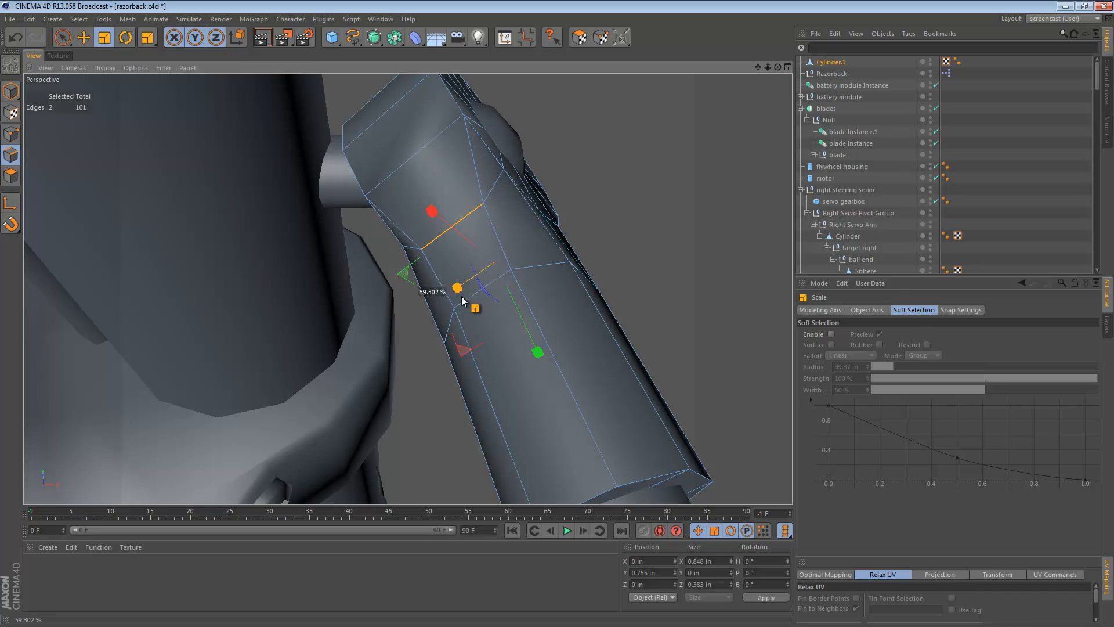
alt+drag(541, 237, 287, 256)
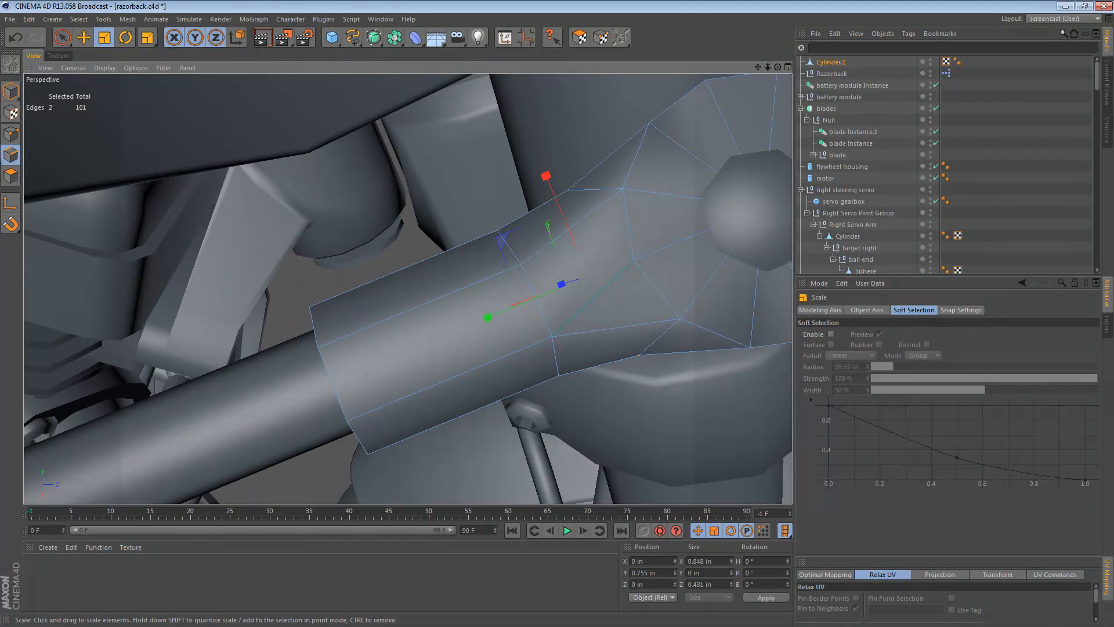
- Return to whole-object editing with the Move tool and examine the reshaped rod end against the steering linkage
click(9, 92)
alt+drag(465, 251, 521, 305)
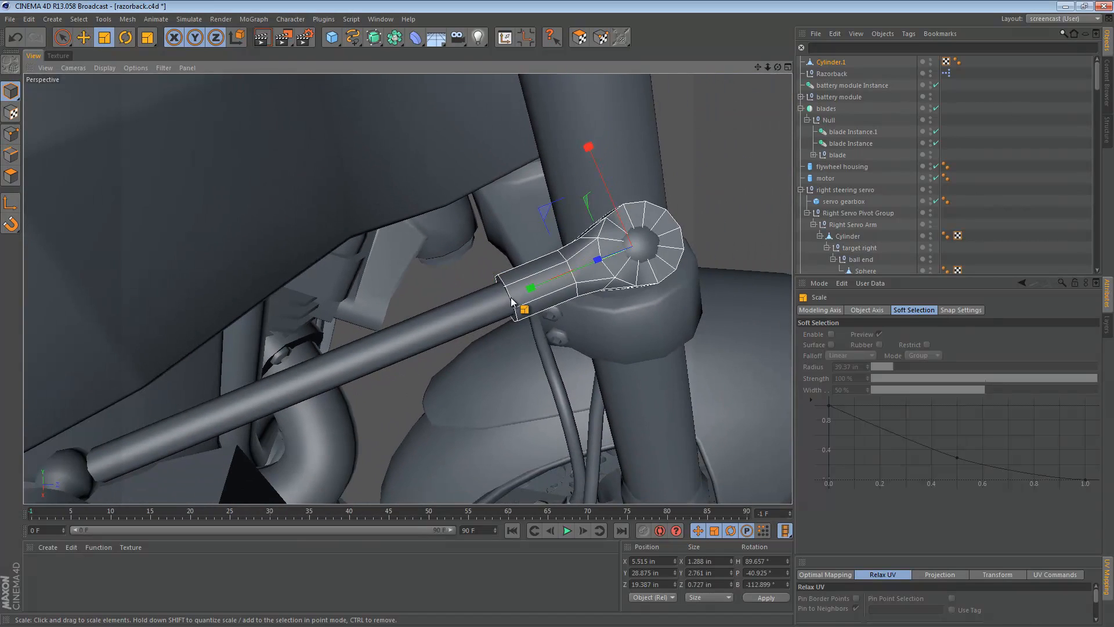
mouse_move(614, 281)
alt+right_down()
mouse_move(436, 276)
mouse_move(610, 279)
alt+right_up()
alt+drag(610, 279, 678, 197)
key(e)
click(659, 279)
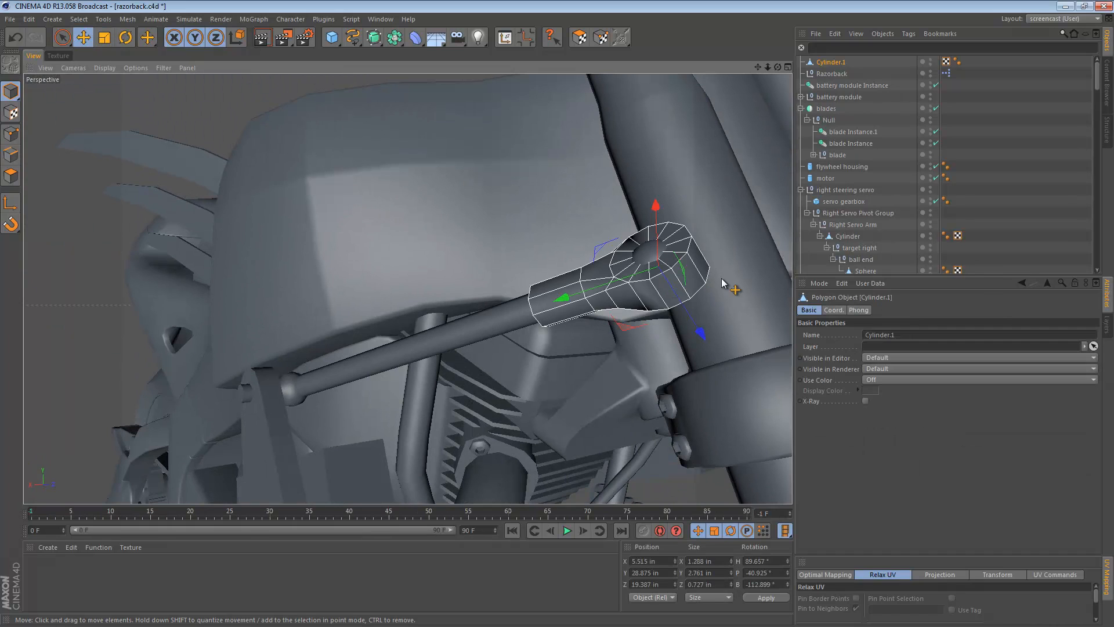
- Try Phong angles of 55° and 97° on the Phong tag of Cylinder.1
click(958, 62)
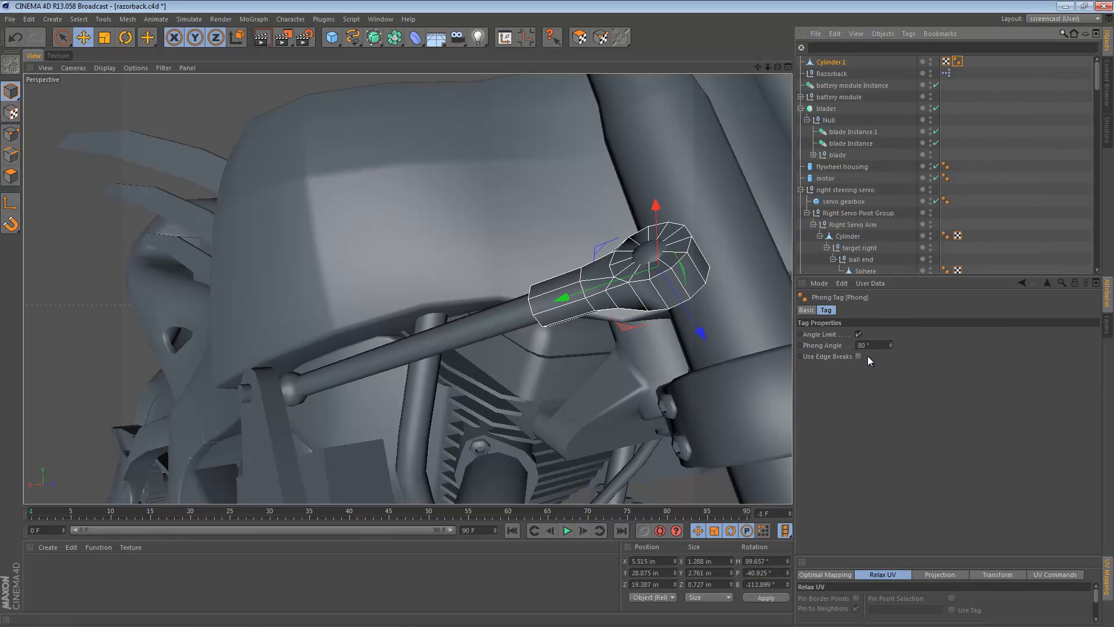
click(891, 343)
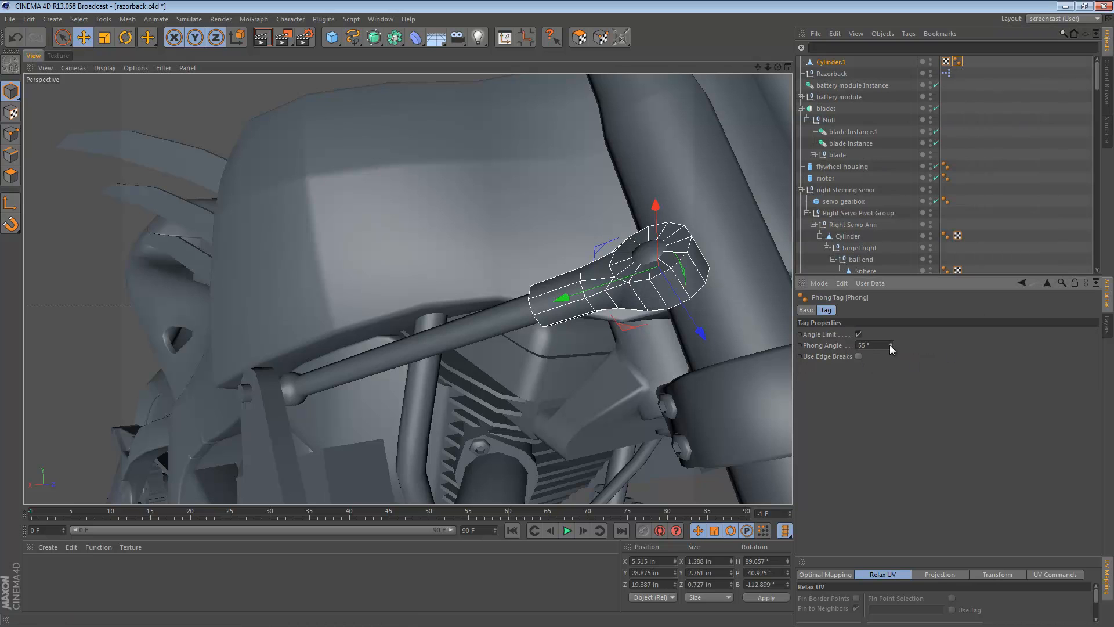
scroll(743, 309, up, 5)
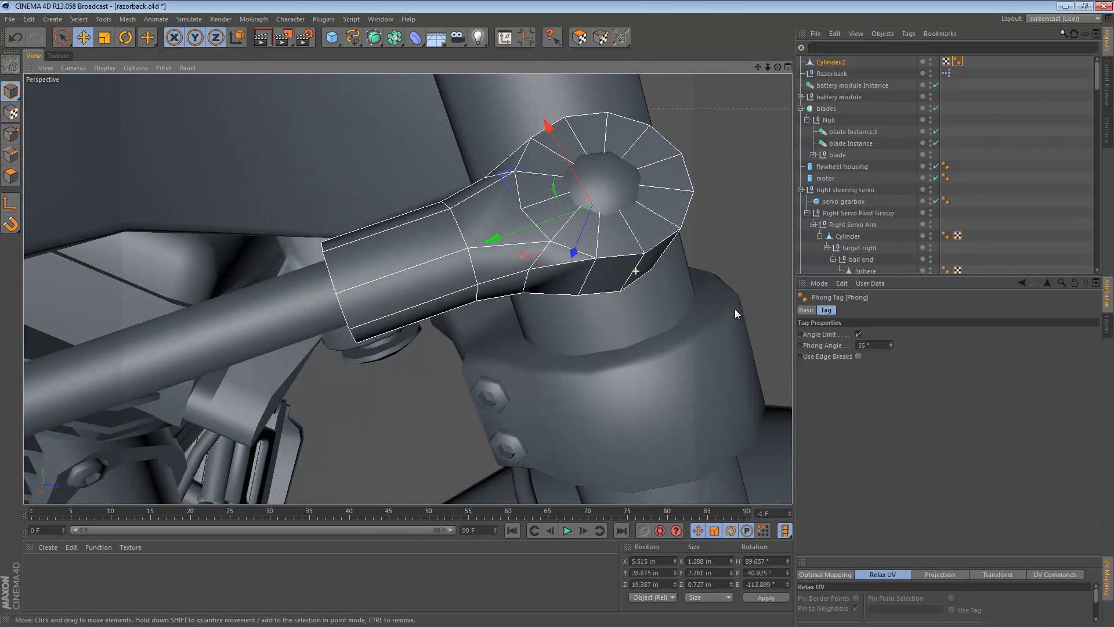
alt+drag(734, 309, 717, 308)
drag(891, 343, 890, 344)
double_click(865, 345)
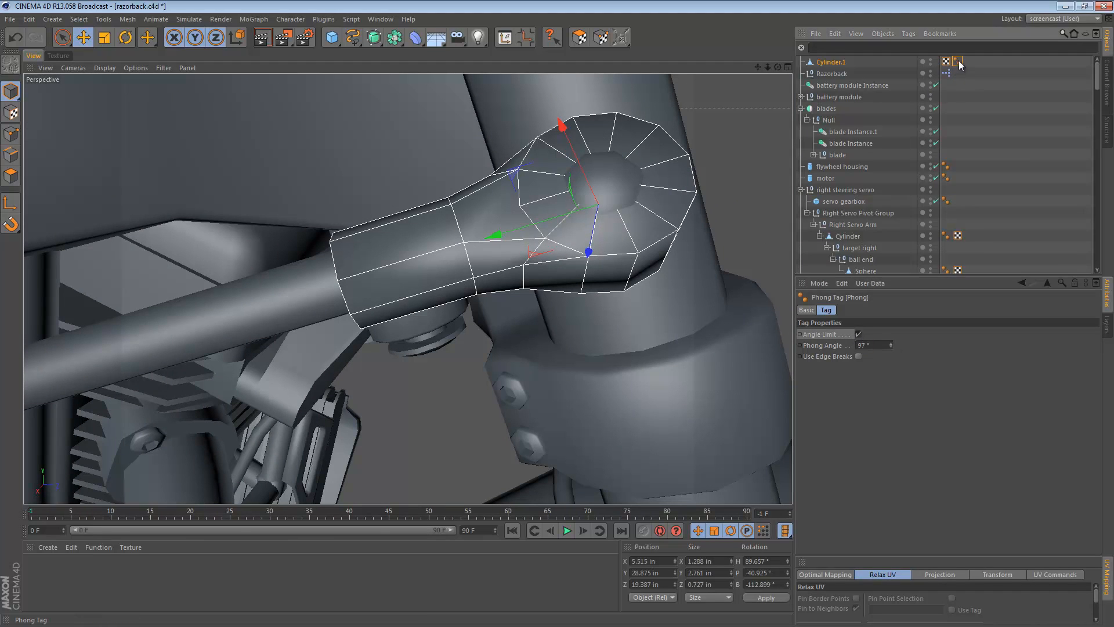
- Delete the Phong tag of Cylinder.1 to check the rod end without smoothing, and undo the deletion
key(Delete)
click(981, 62)
alt+right_drag(605, 206, 552, 212)
alt+drag(554, 216, 542, 186)
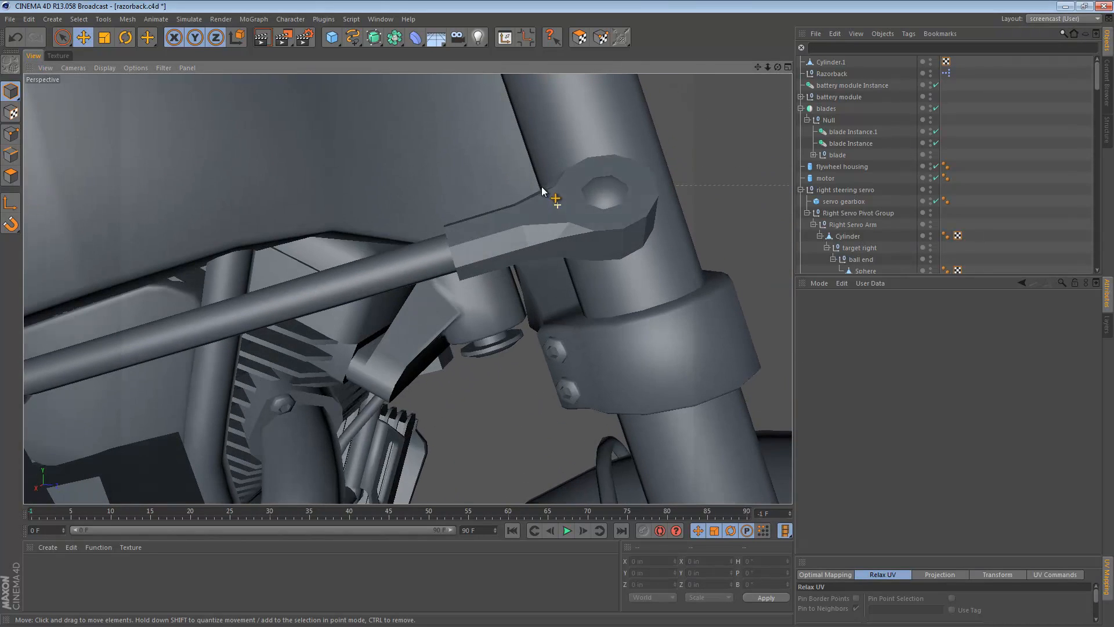
click(569, 189)
key(ctrl+z)
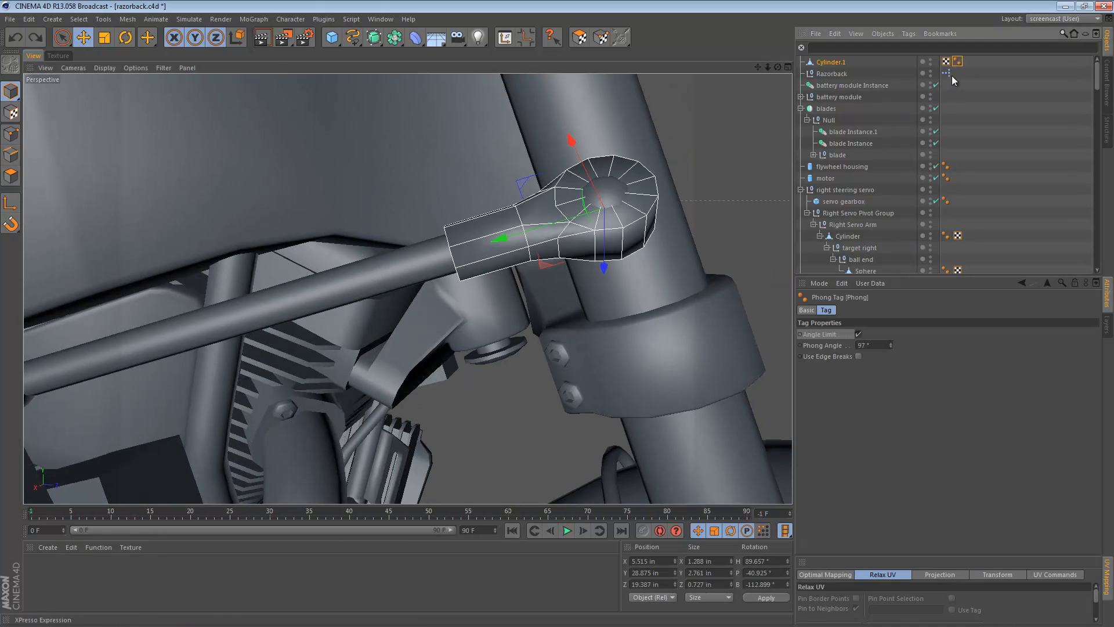
- Set the Phong angle of Cylinder.1 to 20° and check the rod end's shading up close
click(876, 344)
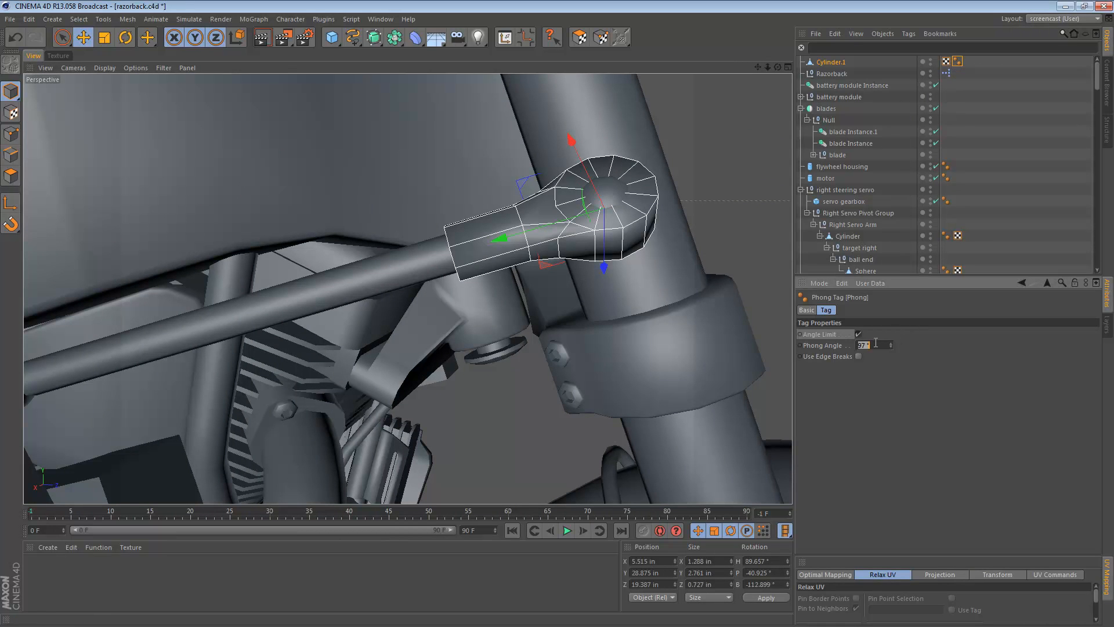
text(20)
key(Return)
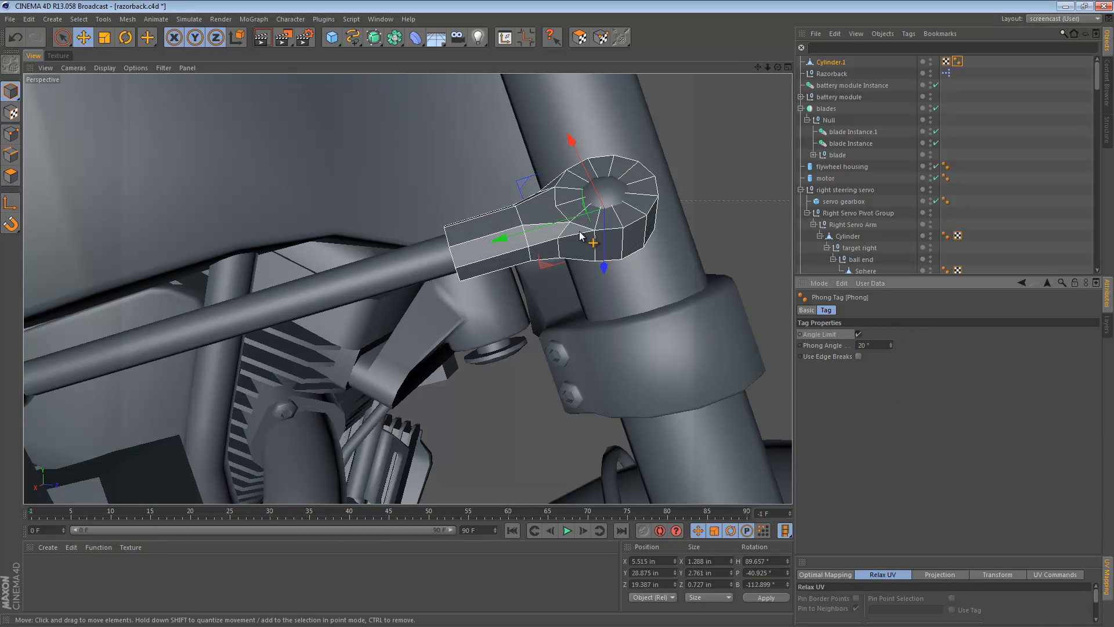
scroll(580, 235, up, 10)
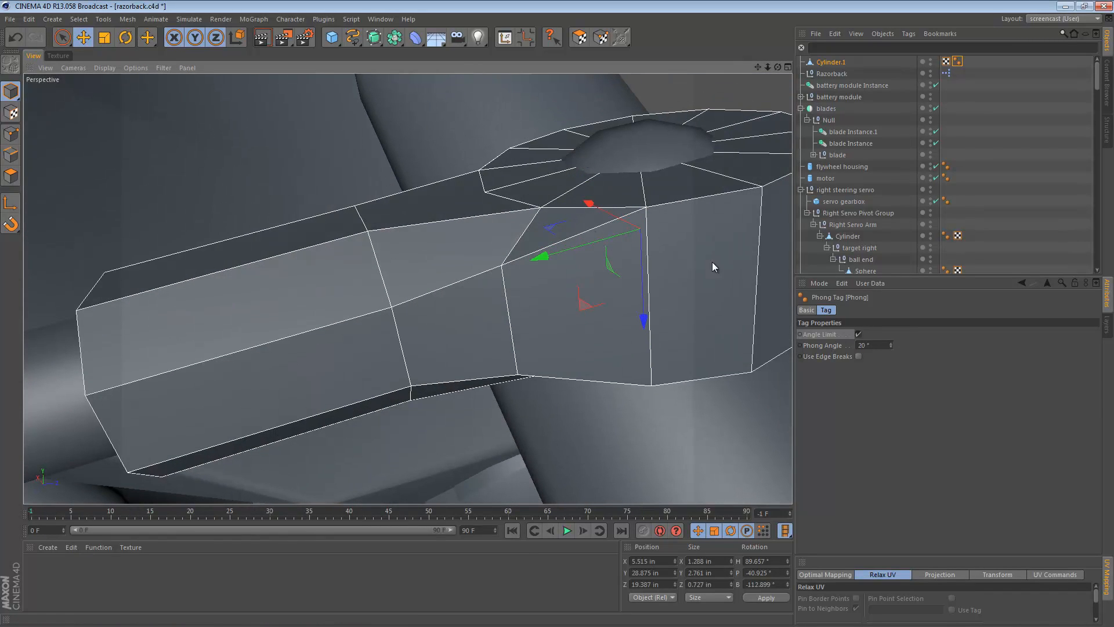
- Raise the Phong angle of Cylinder.1 to 28°, deselect the object and check the shading from several sides
click(881, 346)
scroll(882, 346, up, 1)
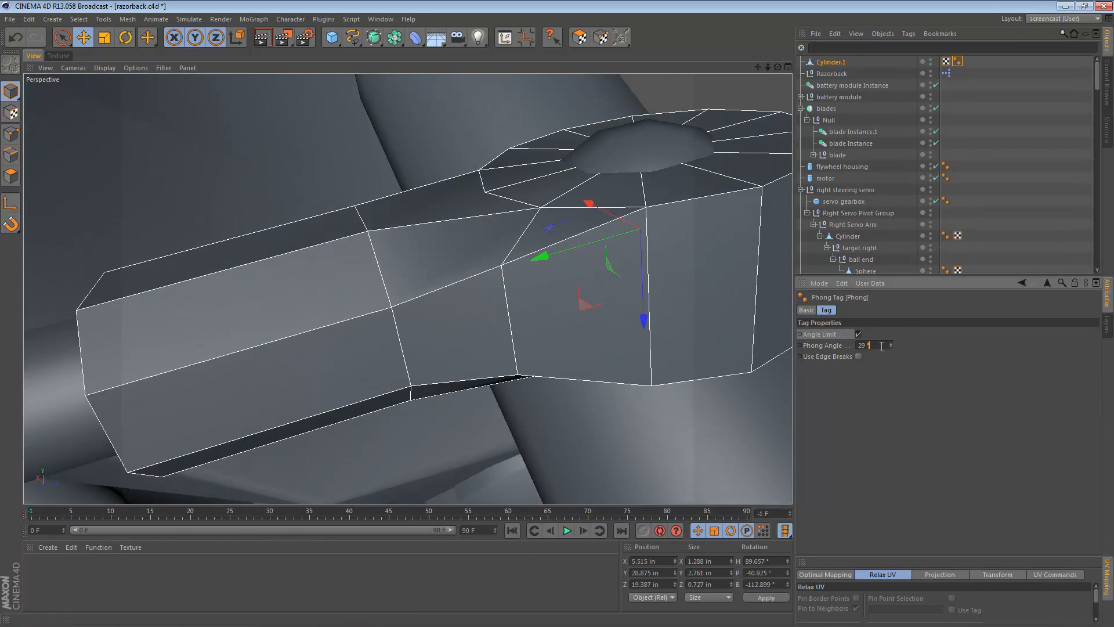
scroll(881, 346, down, 1)
scroll(881, 345, up, 2)
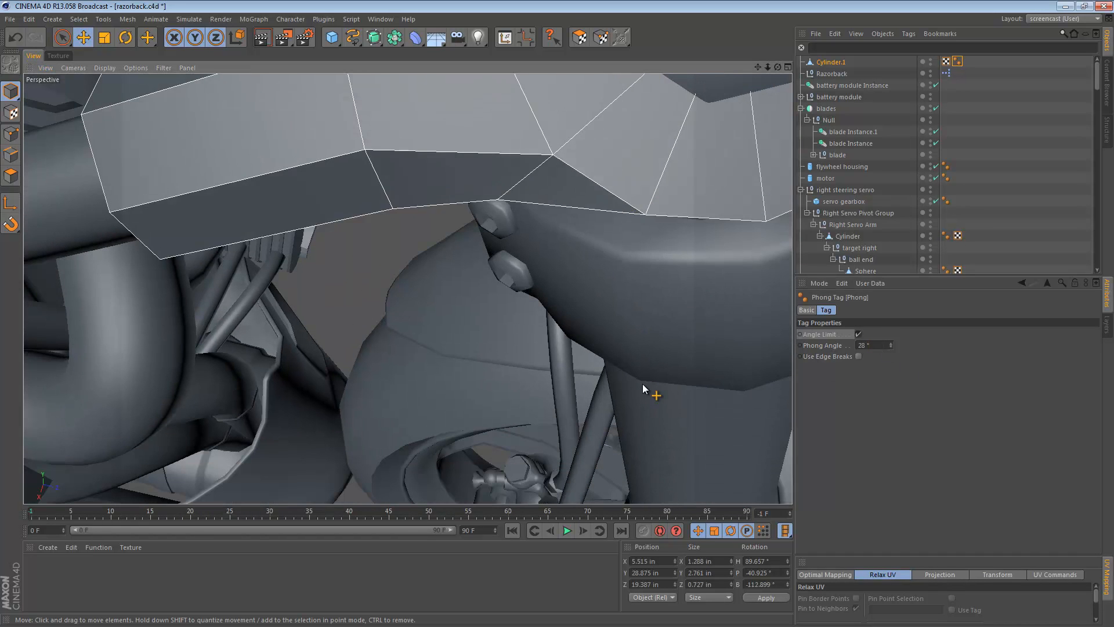
alt+right_drag(672, 125, 505, 165)
alt+middle_drag(601, 143, 594, 244)
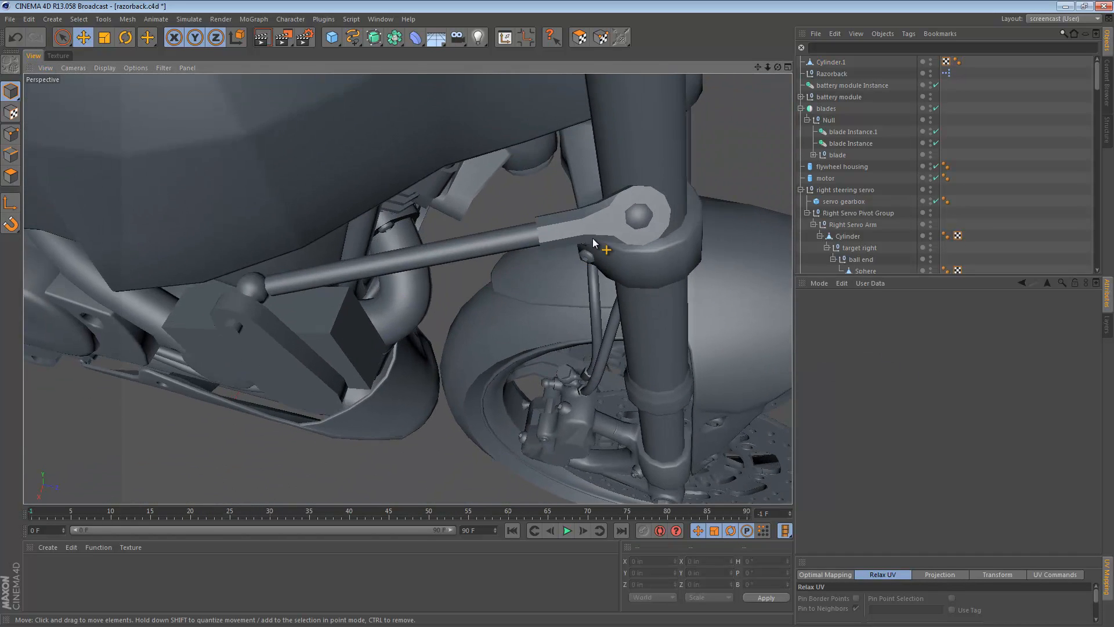
alt+drag(636, 223, 510, 120)
alt+right_drag(641, 227, 760, 191)
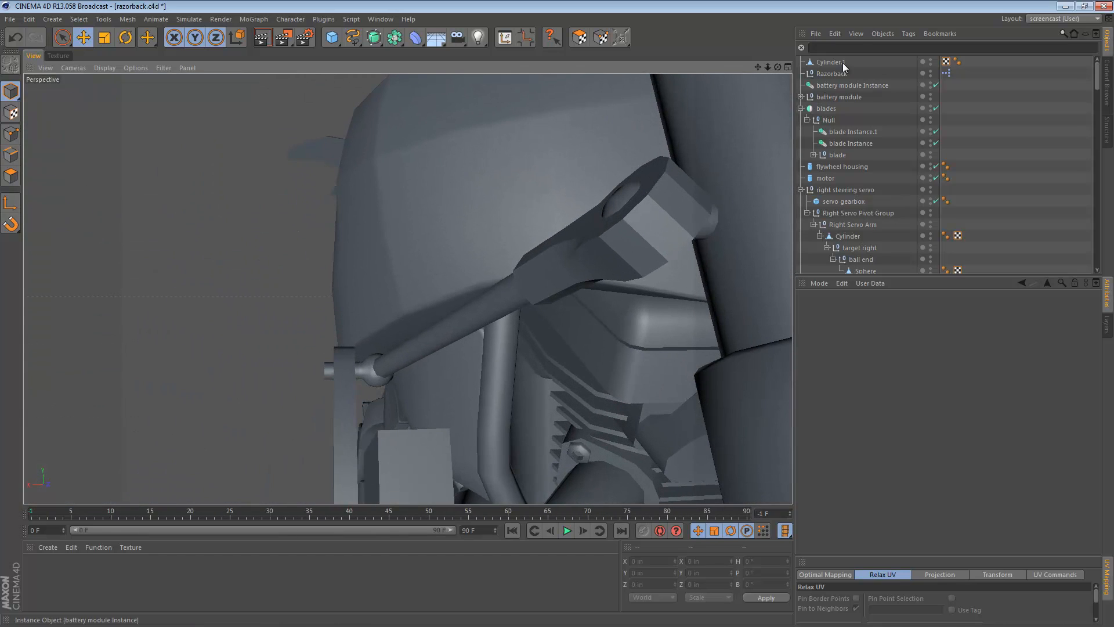
- Raise the Phong angle on Cylinder.1's Phong tag to 33° and check the rod end's shading
click(957, 62)
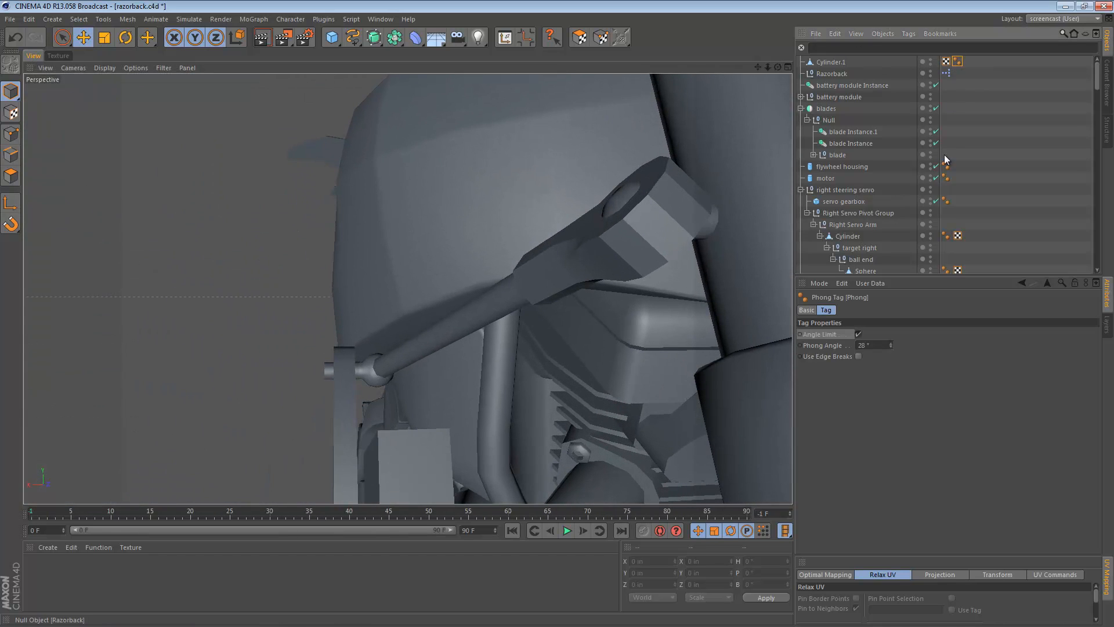
click(890, 343)
click(889, 343)
click(889, 343)
click(890, 343)
click(889, 343)
mouse_move(613, 264)
alt+mouse_down()
mouse_move(716, 263)
mouse_move(742, 372)
mouse_move(713, 176)
mouse_move(741, 336)
mouse_move(544, 214)
mouse_move(472, 235)
mouse_move(534, 225)
alt+mouse_up()
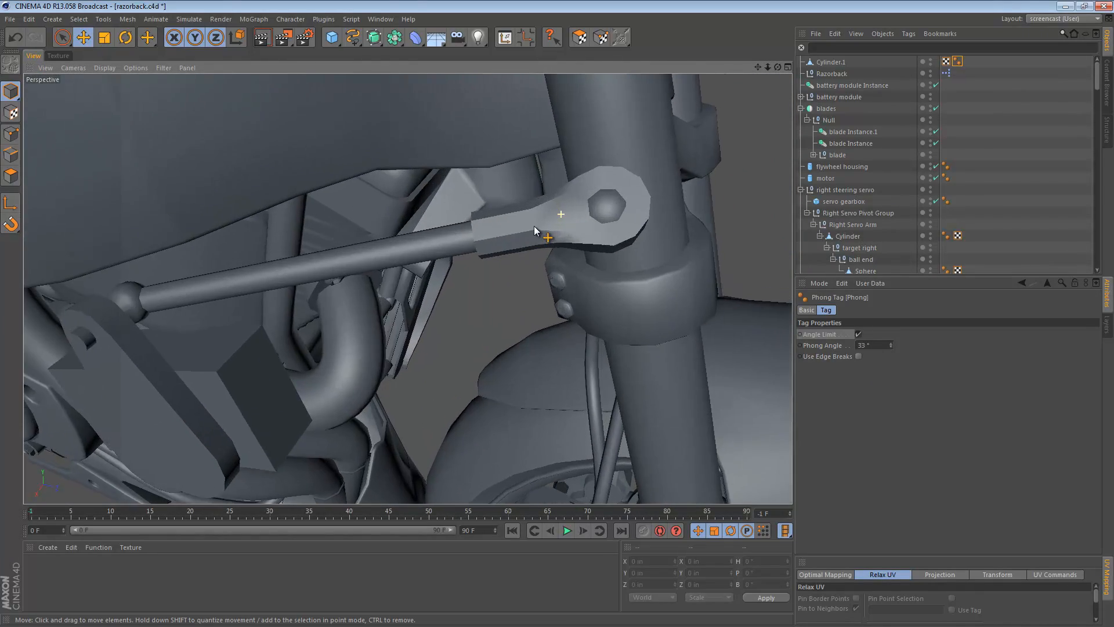
- Rename the rod end object Cylinder.1 as "socket"
click(611, 197)
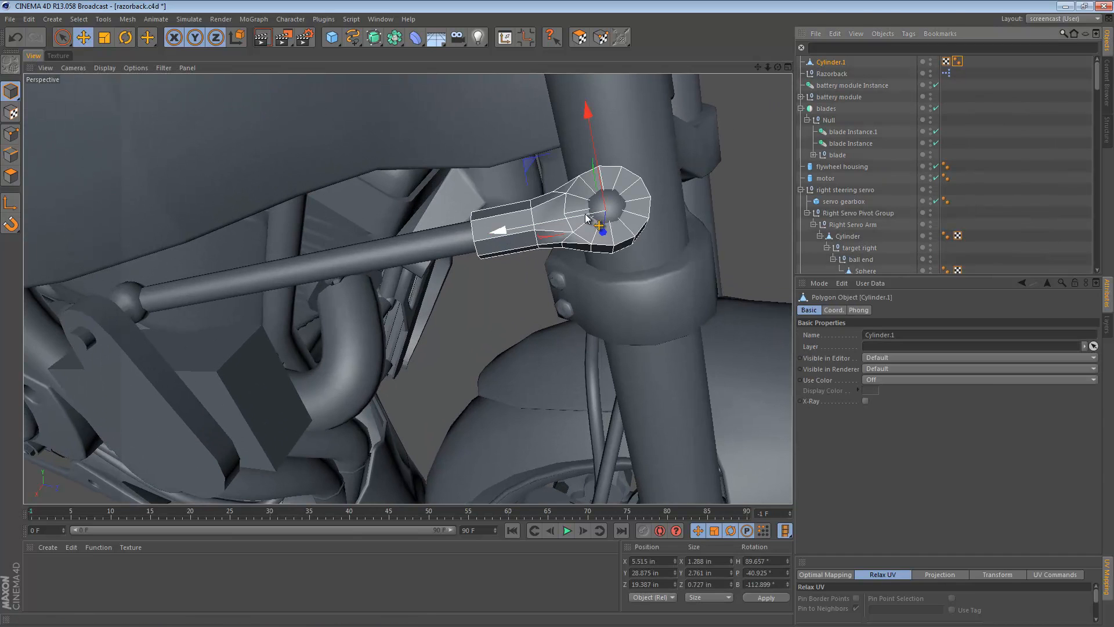
double_click(827, 63)
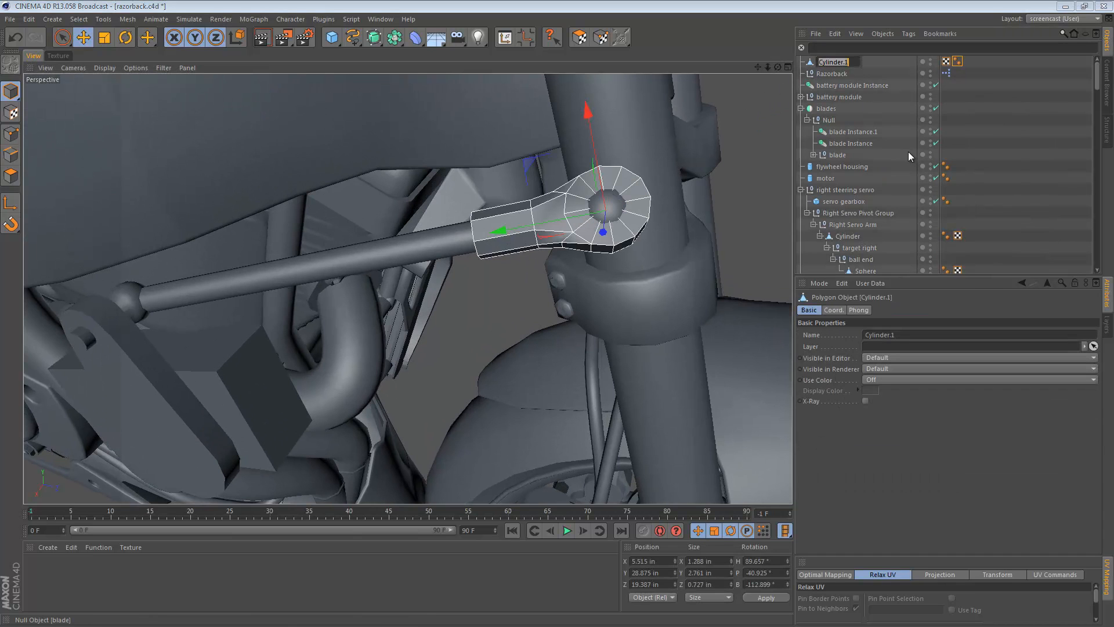
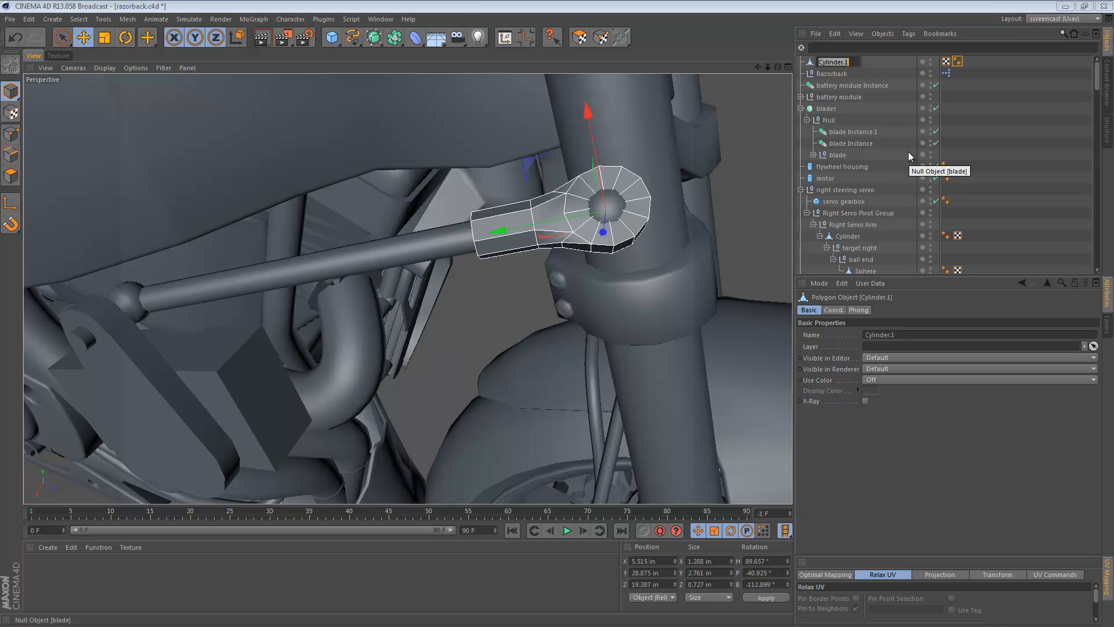
text(socket)
key(Return)
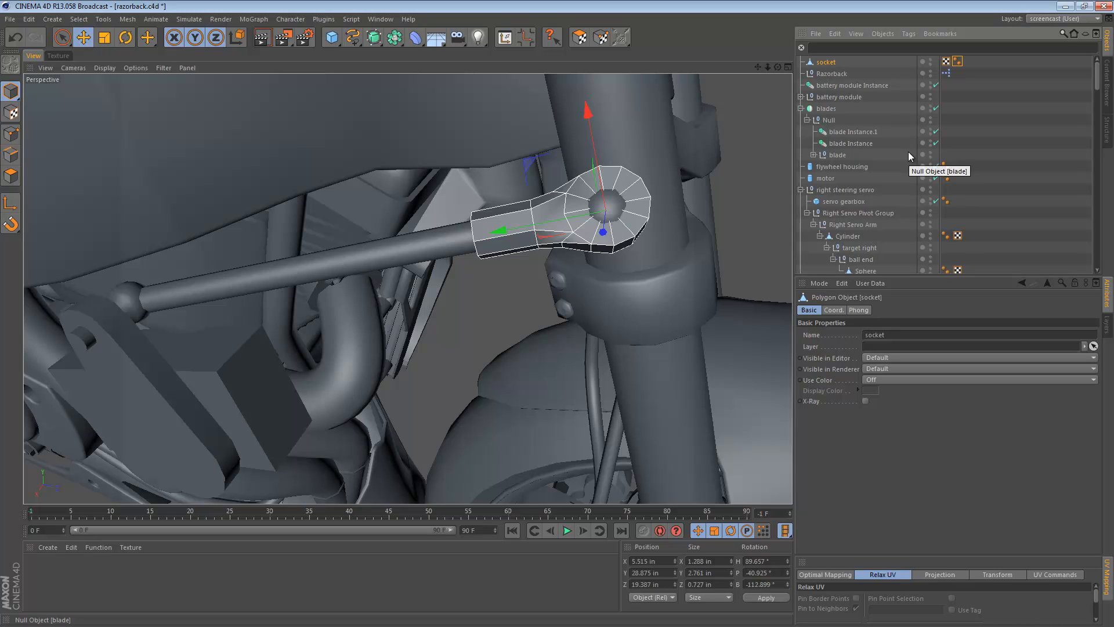
- Group the socket object under a new null and rename the null "Socket"
alt+middle_drag(573, 231, 738, 215)
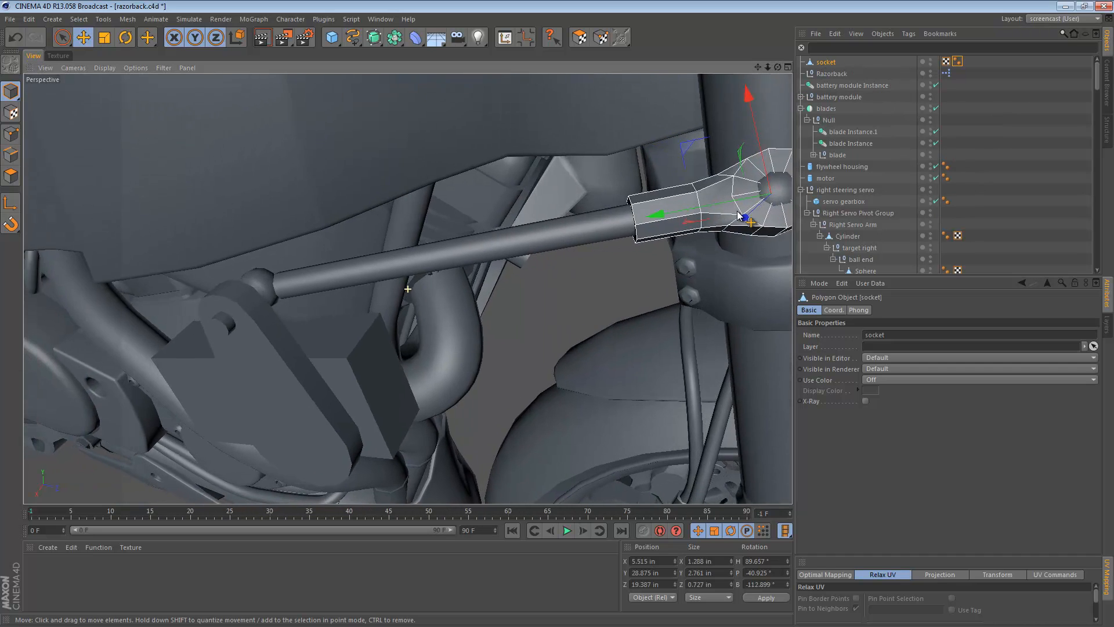
alt+drag(738, 215, 637, 210)
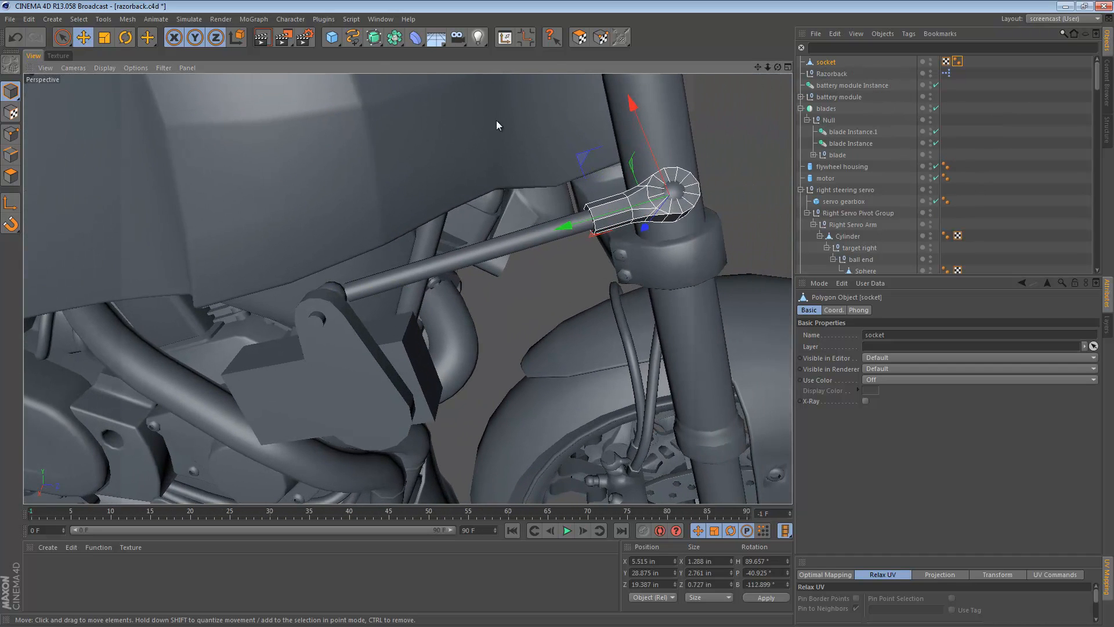
key(alt+g)
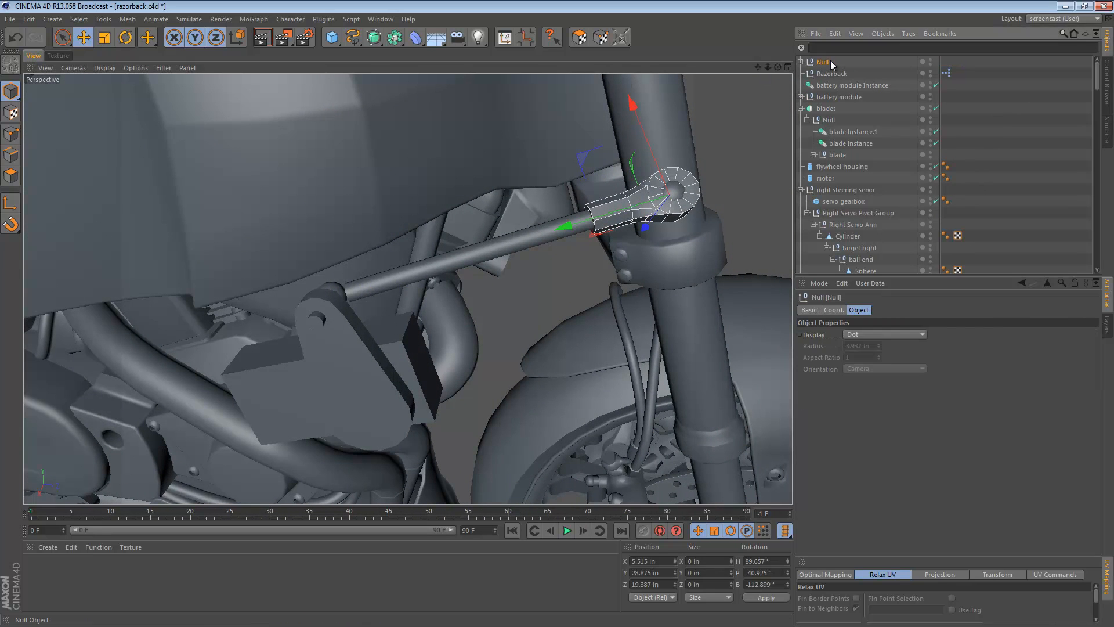
click(801, 61)
double_click(824, 62)
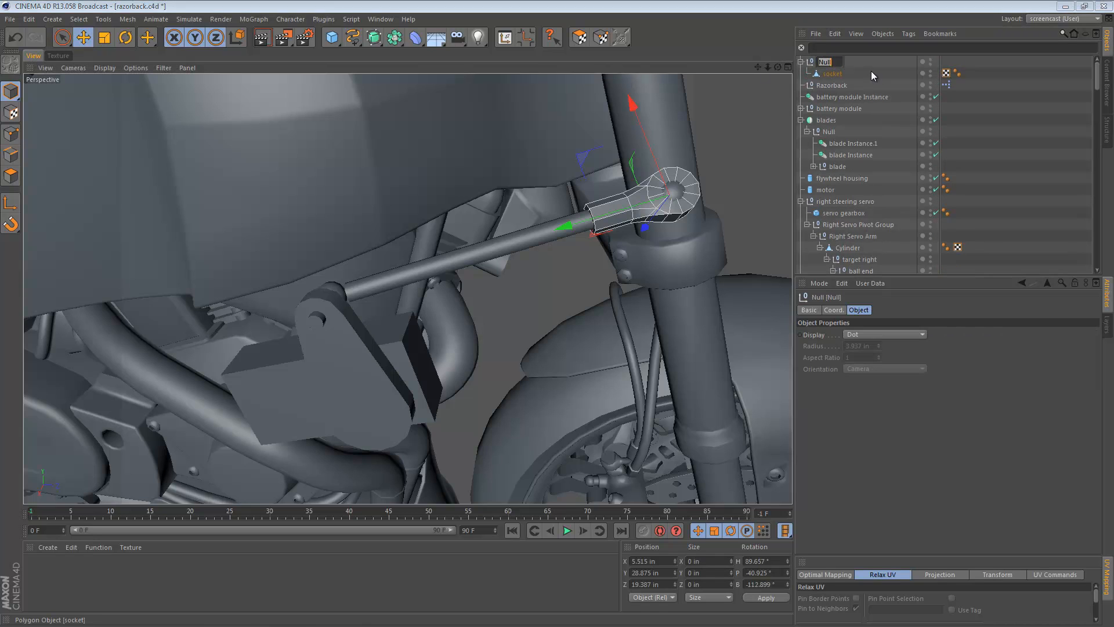
text(Socket)
key(Return)
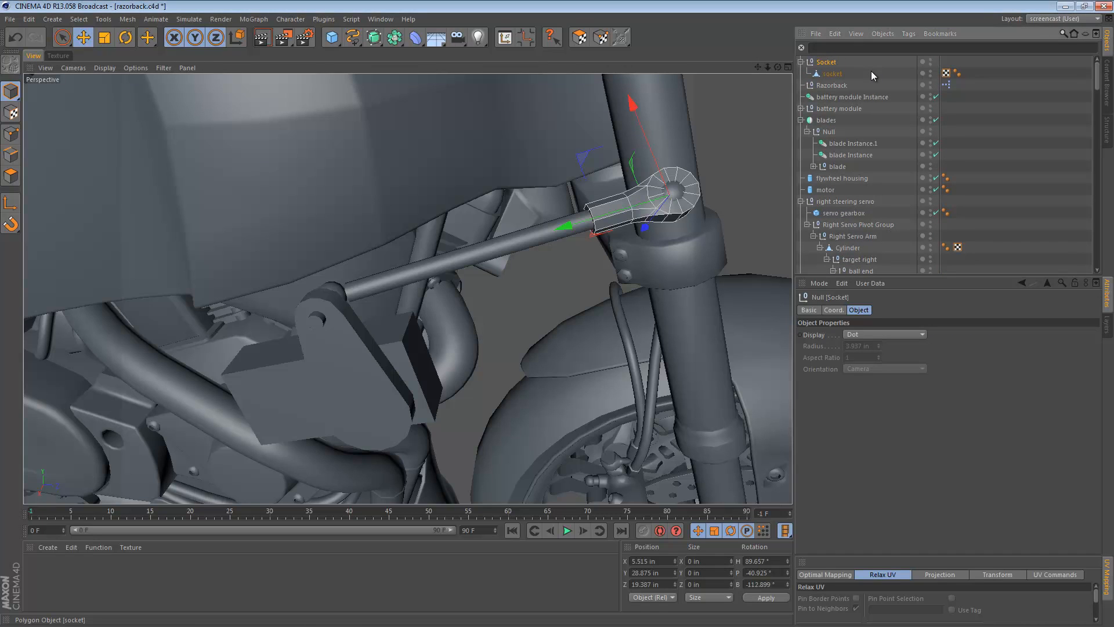
- Create an instance of the Socket group, slid along the pushrod toward the servo arm and rotated 180° about its bank axis
click(395, 37)
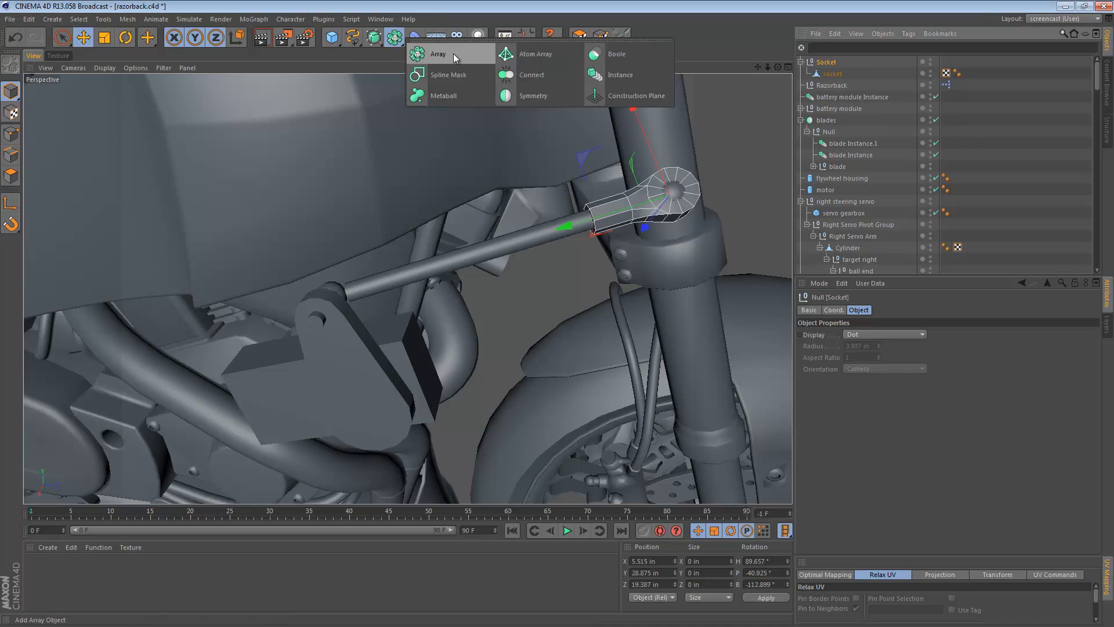
click(619, 74)
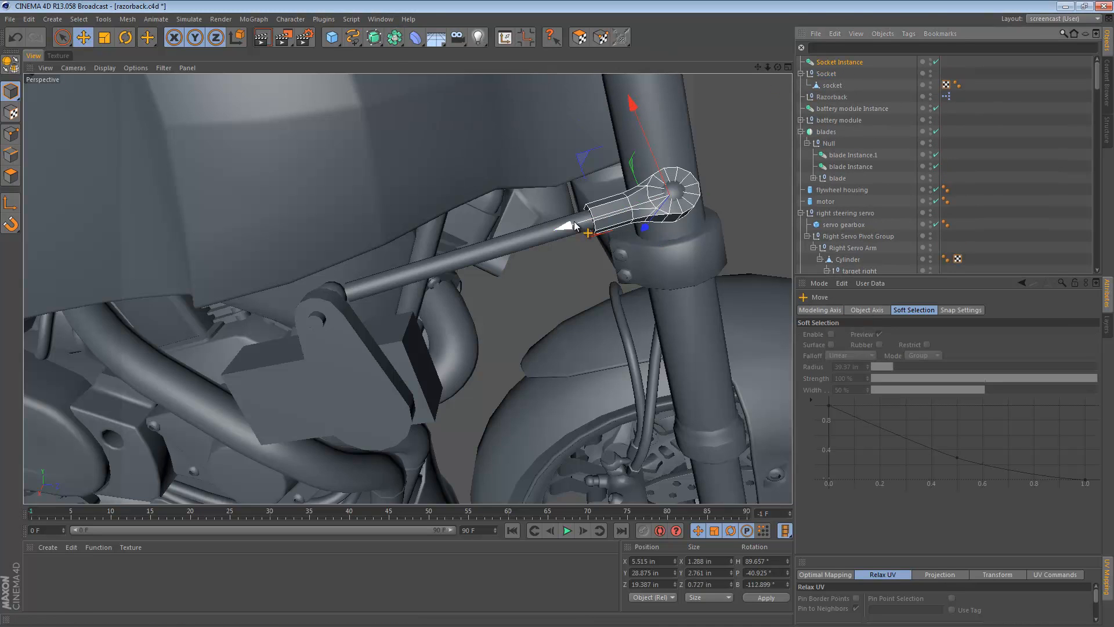
drag(574, 226, 356, 249)
key(r)
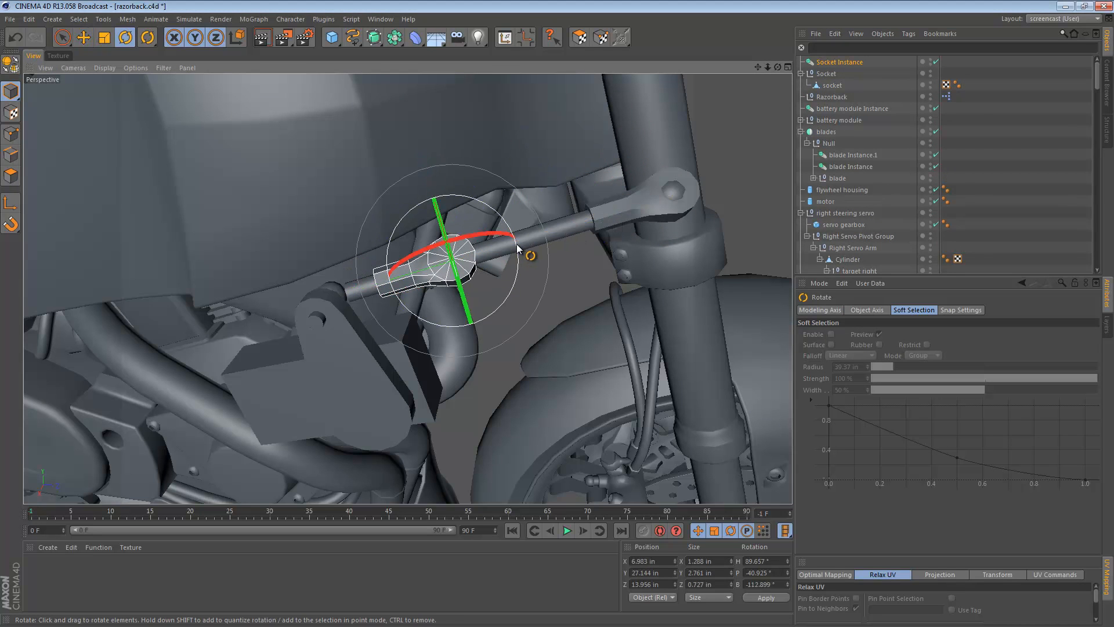
shift+drag(518, 248, 417, 284)
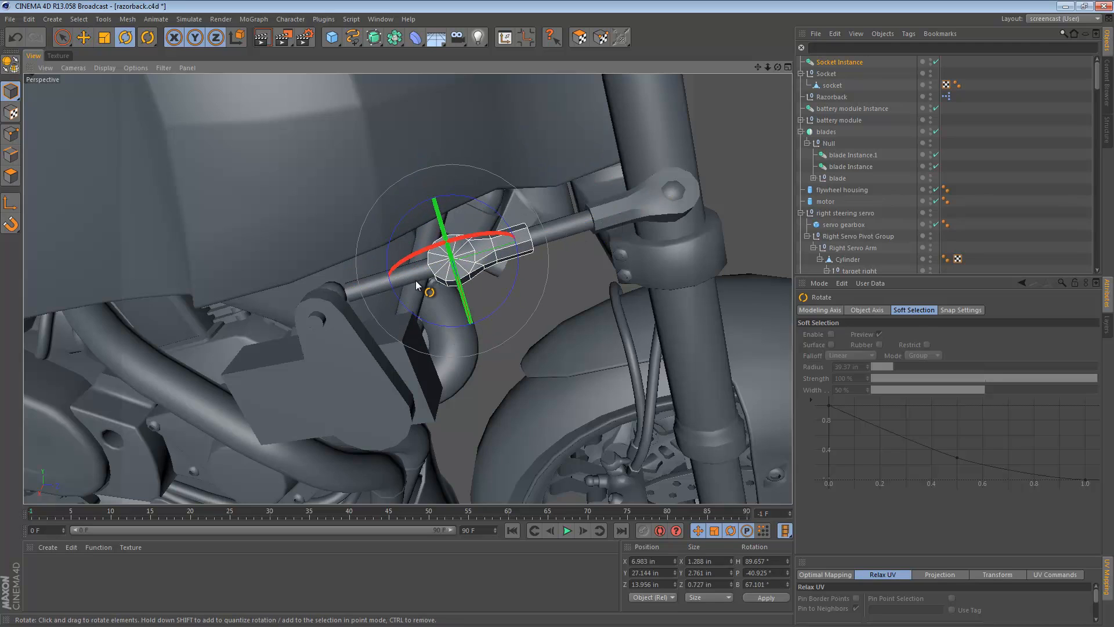
- Move the Socket Instance onto the servo arm's ball end, at about X 7.85, Y 26.12, Z 10.74 in
key(e)
alt+right_drag(362, 277, 430, 279)
alt+drag(430, 279, 555, 232)
drag(559, 192, 373, 312)
alt+drag(231, 344, 461, 187)
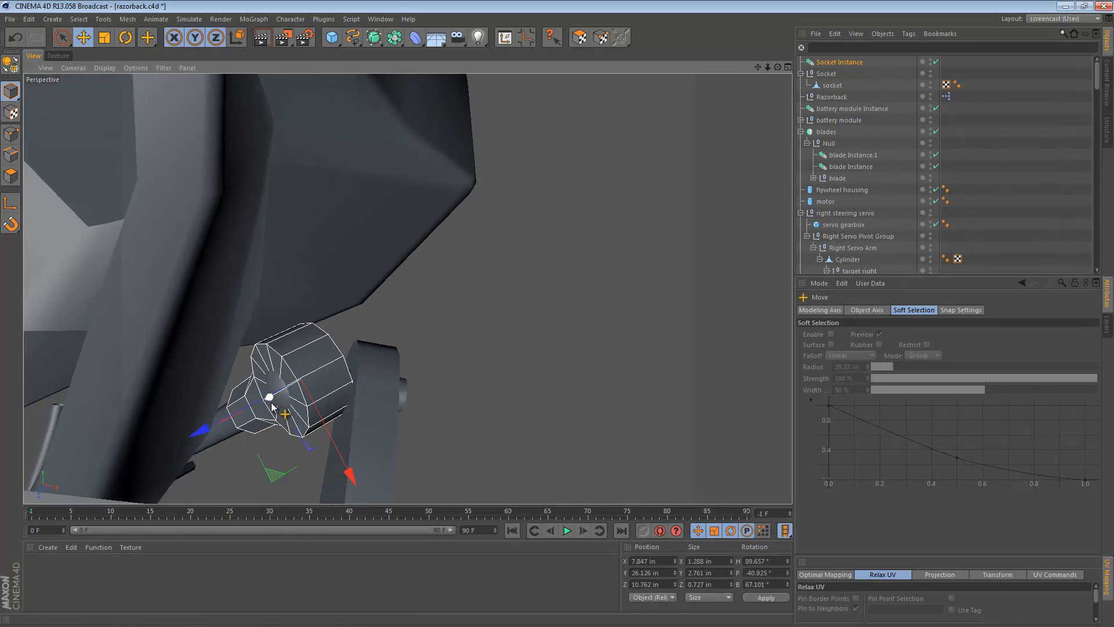
drag(269, 398, 120, 482)
- Examine from several sides how the two sockets fit the pushrod, the servo arm and the fork
alt+right_drag(589, 282, 492, 316)
alt+middle_drag(492, 316, 268, 326)
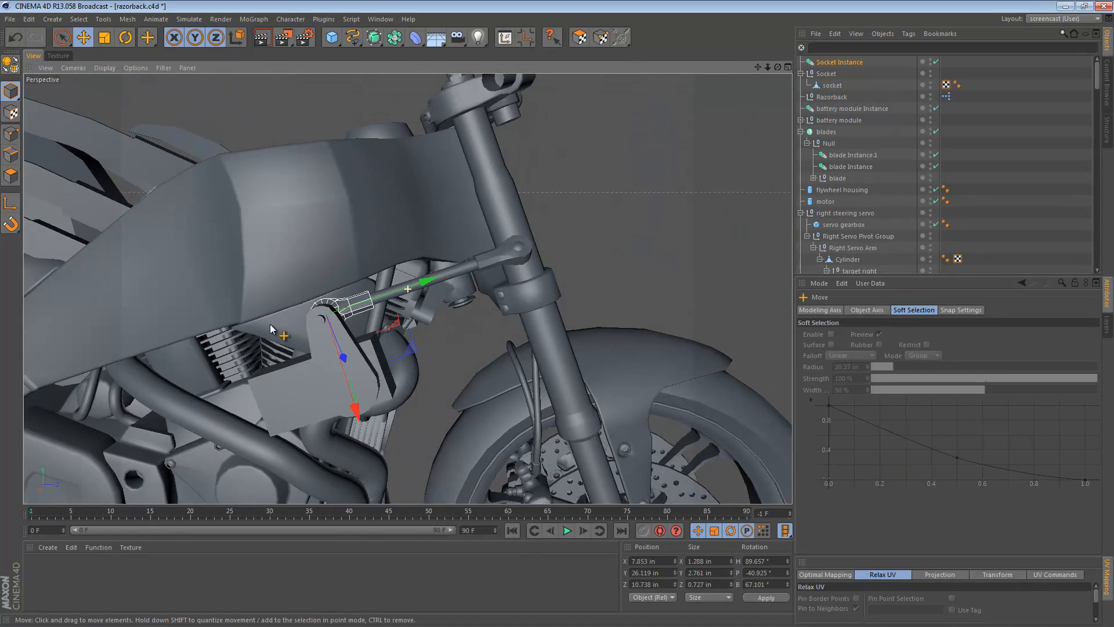
alt+drag(269, 325, 325, 299)
alt+right_drag(372, 284, 463, 270)
alt+drag(464, 266, 198, 303)
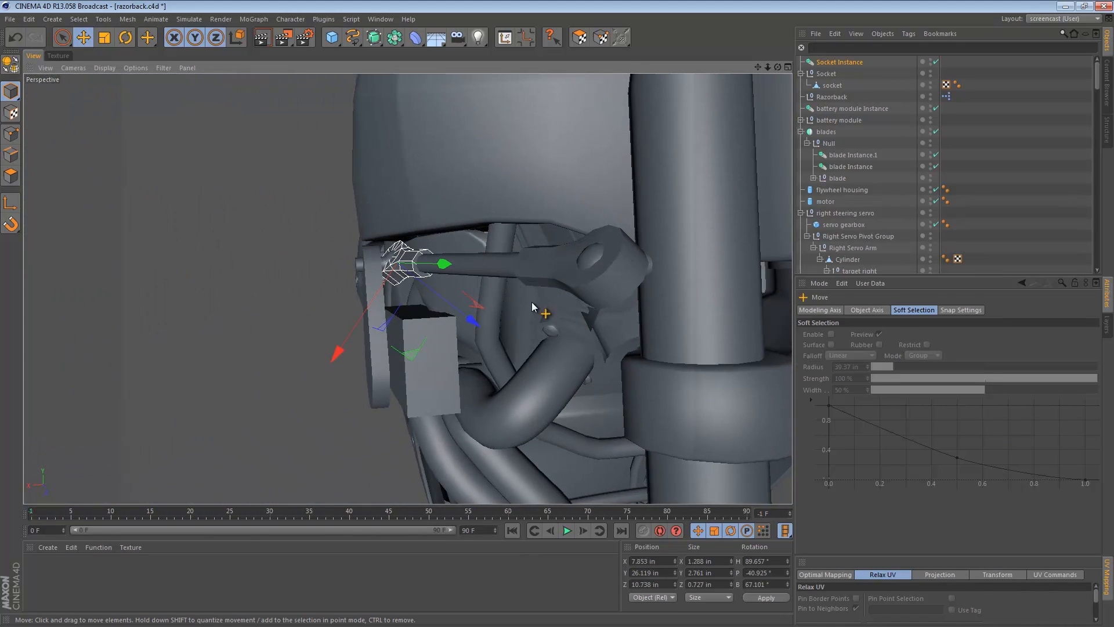
alt+right_drag(610, 255, 533, 259)
alt+drag(533, 258, 577, 271)
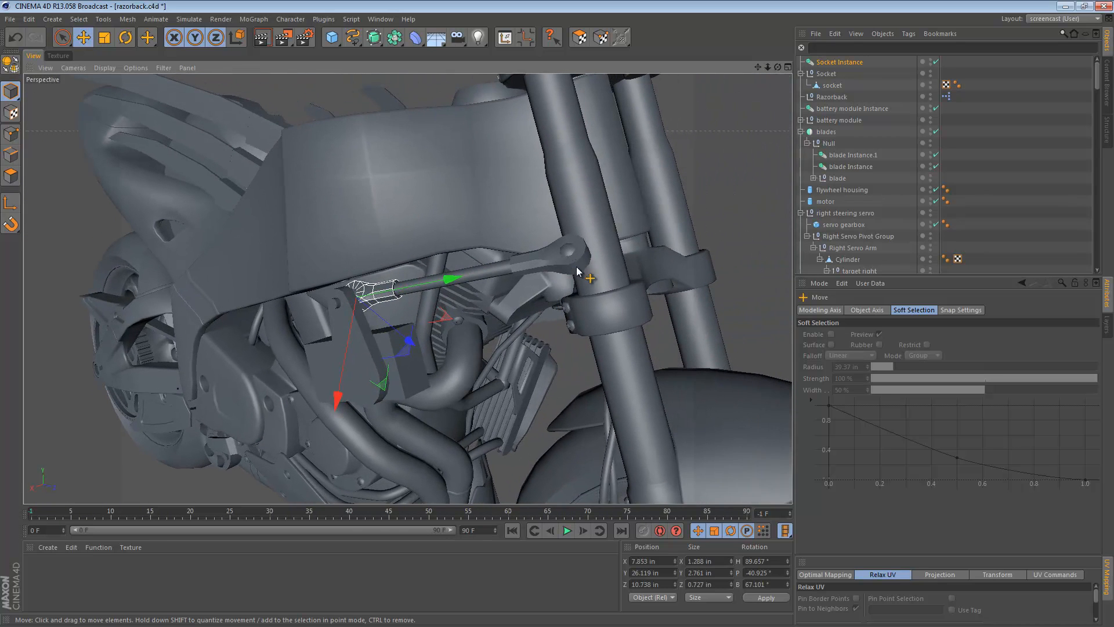
- Try rotating the right pushrod's cylinder on its own and undo the rotation
click(481, 277)
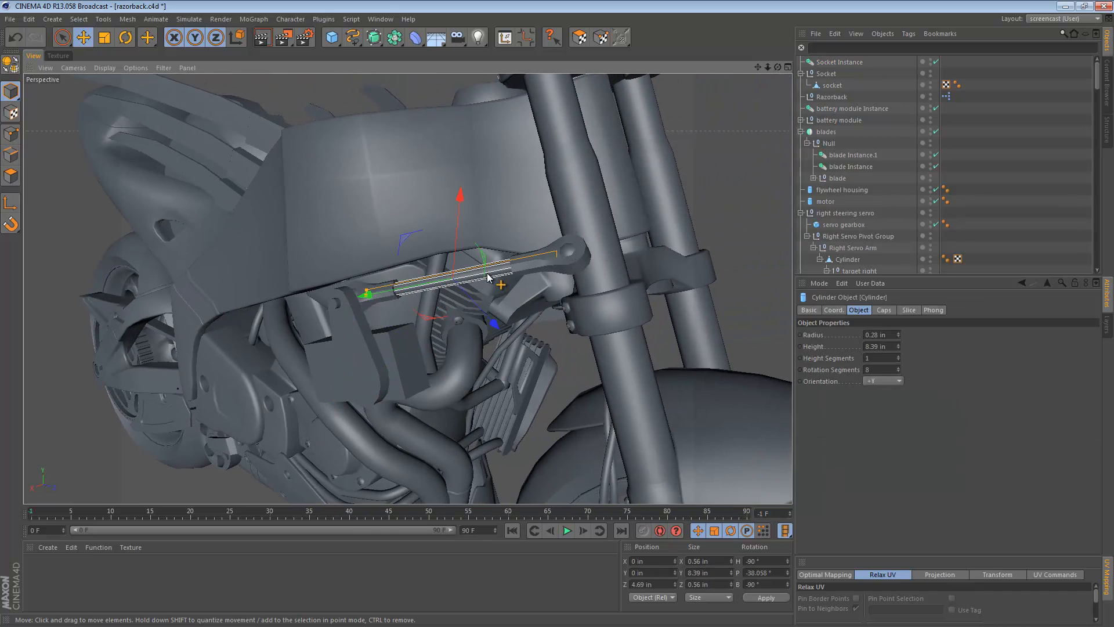
key(r)
drag(419, 261, 429, 222)
key(ctrl+z)
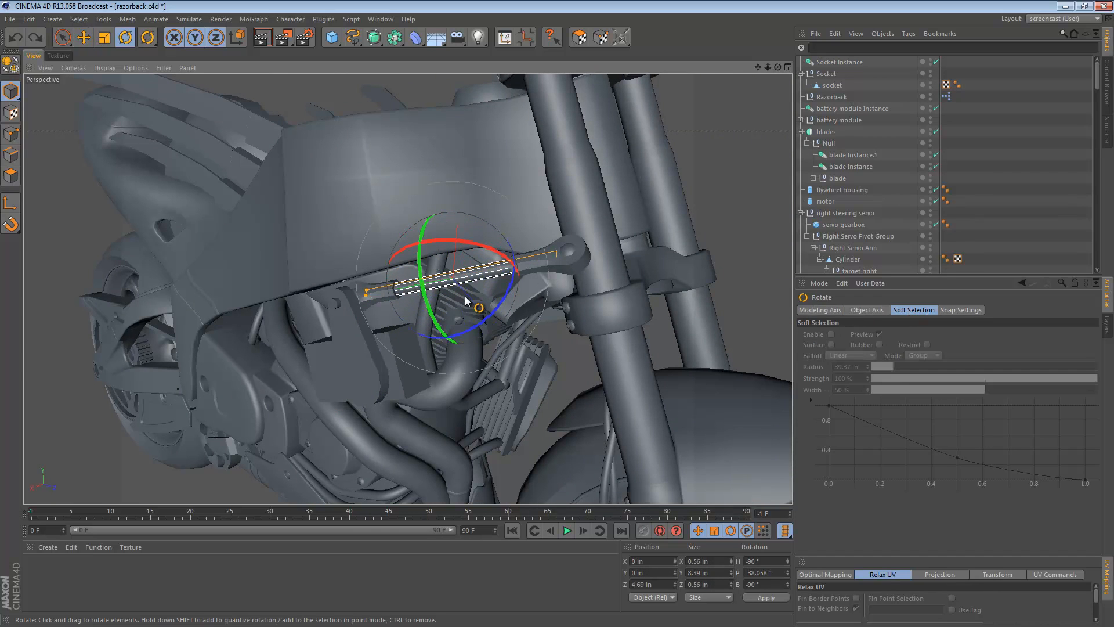
- Collapse the Socket group and parent it together with the Socket Instance to the Right Servo Arm's Cylinder
click(818, 74)
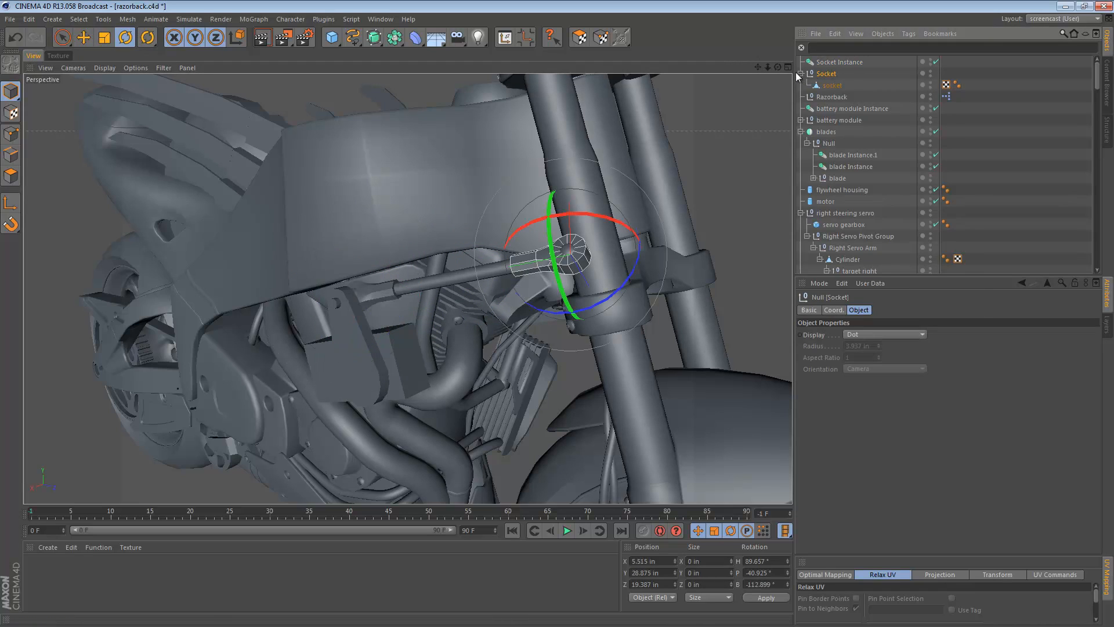
click(800, 73)
shift+click(831, 64)
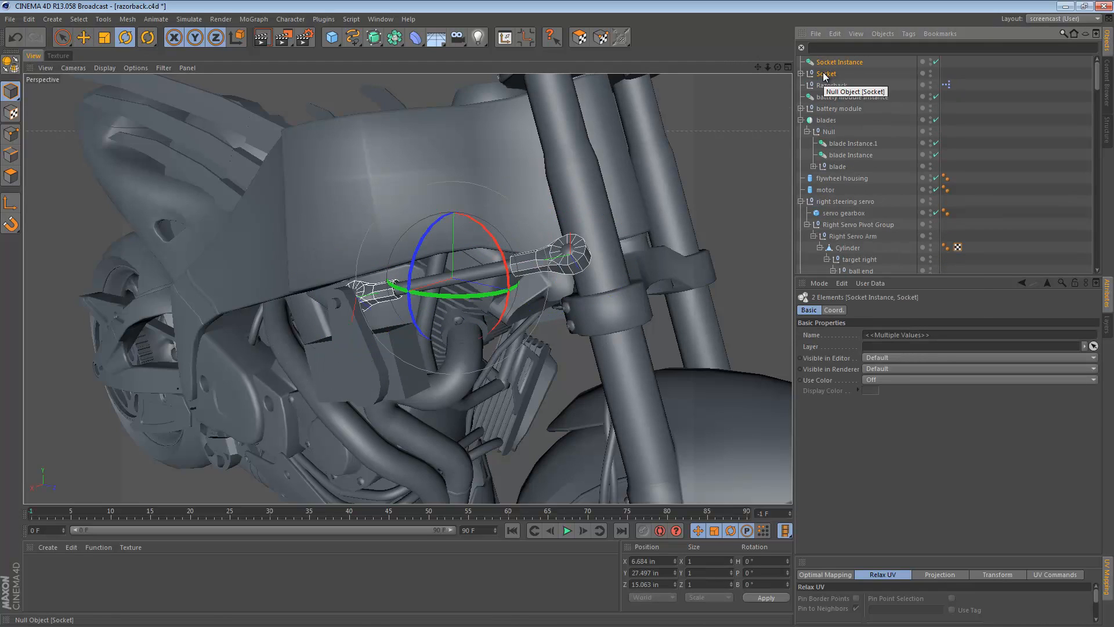
drag(826, 74, 854, 134)
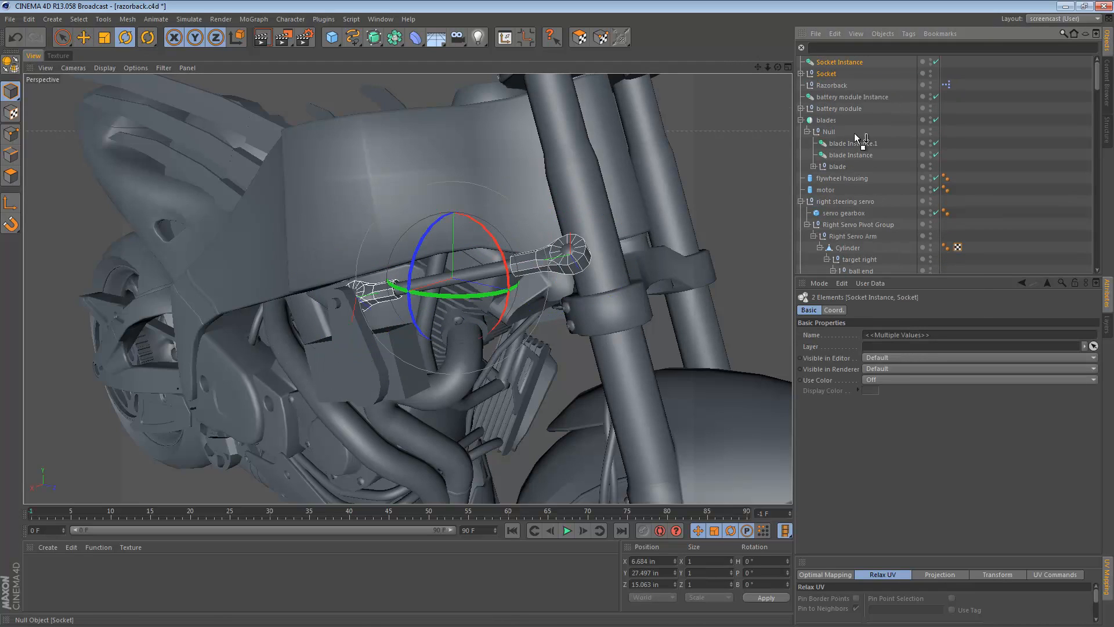
drag(859, 272, 856, 189)
click(848, 161)
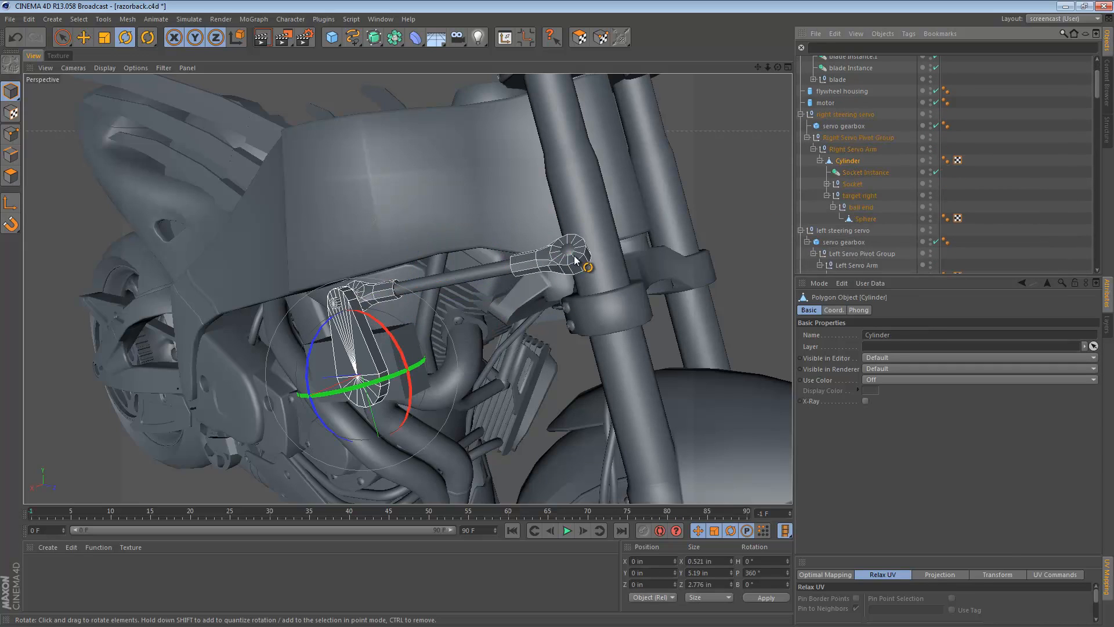
key(ctrl+z)
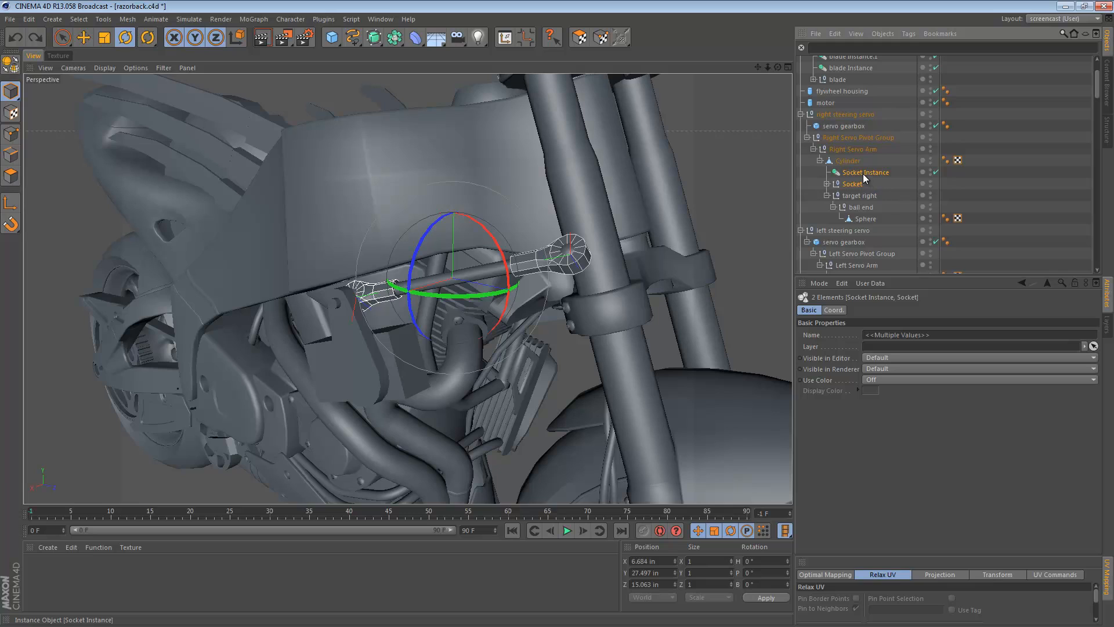
- Move the Socket Instance and Socket out of the servo arm into the right steering pushrod group
scroll(848, 238, down, 2)
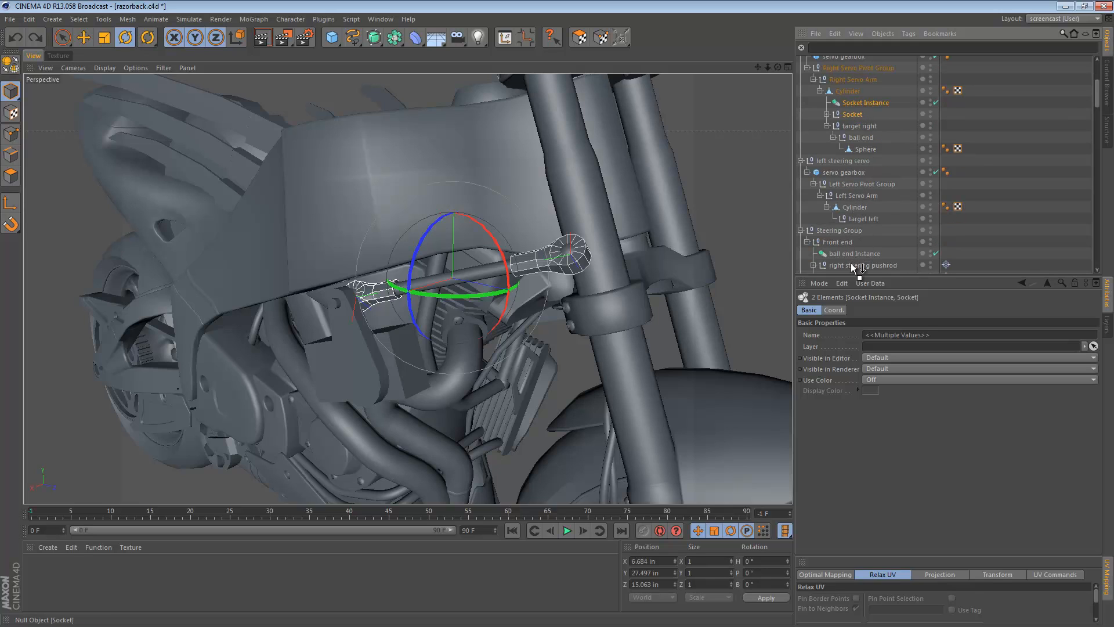
drag(853, 267, 851, 185)
click(854, 161)
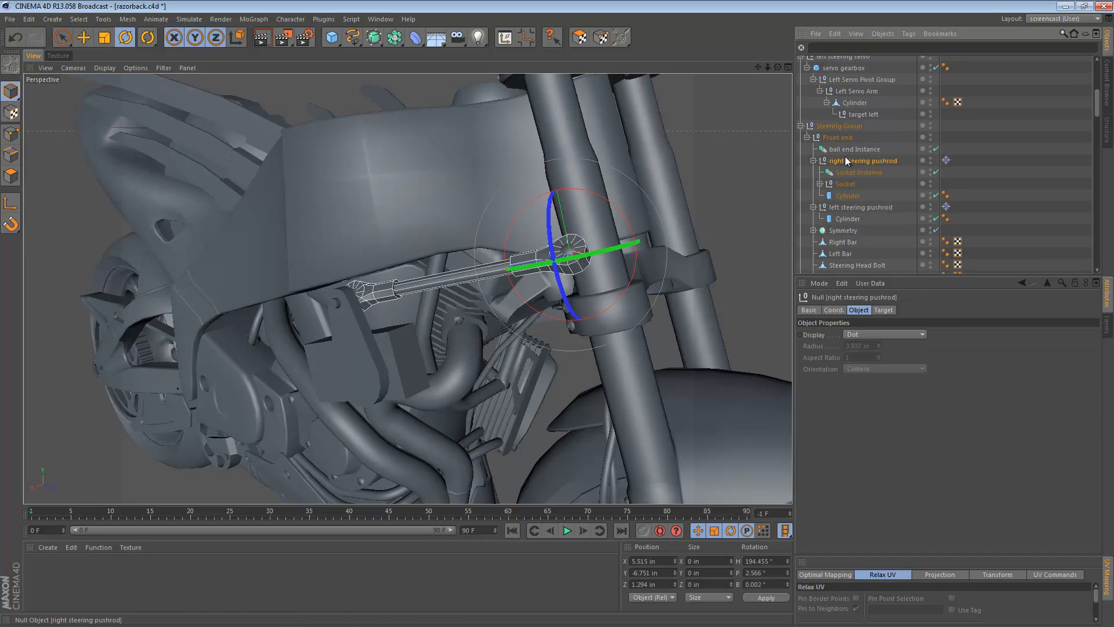
- Nest the Socket Instance and Socket under the right steering pushrod's Cylinder and try rotating them together
click(848, 175)
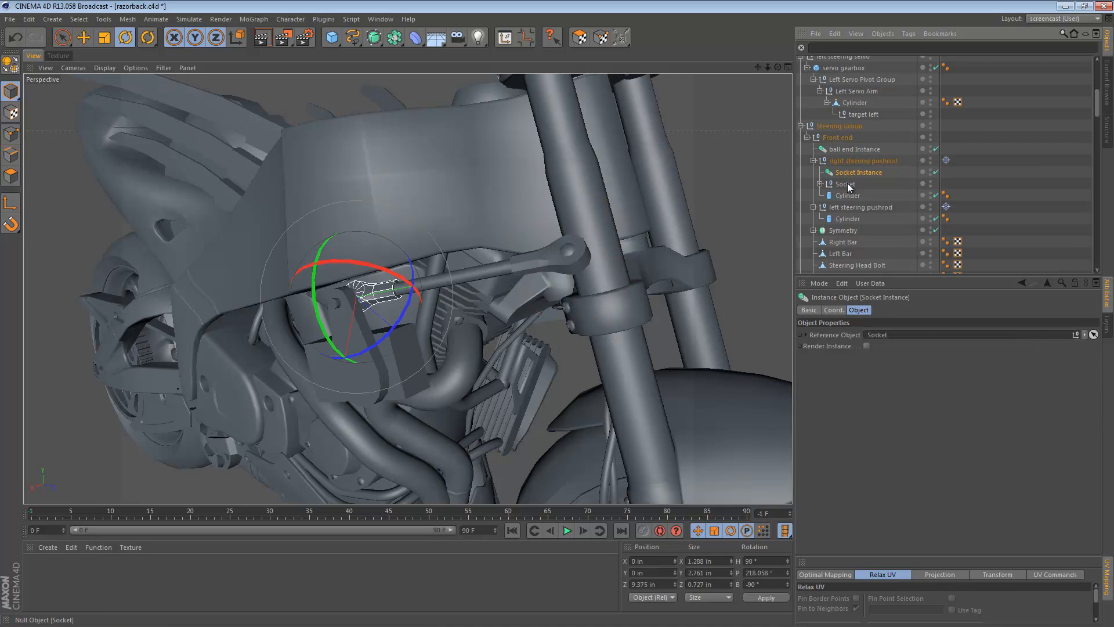
shift+click(847, 183)
drag(847, 183, 844, 194)
click(830, 173)
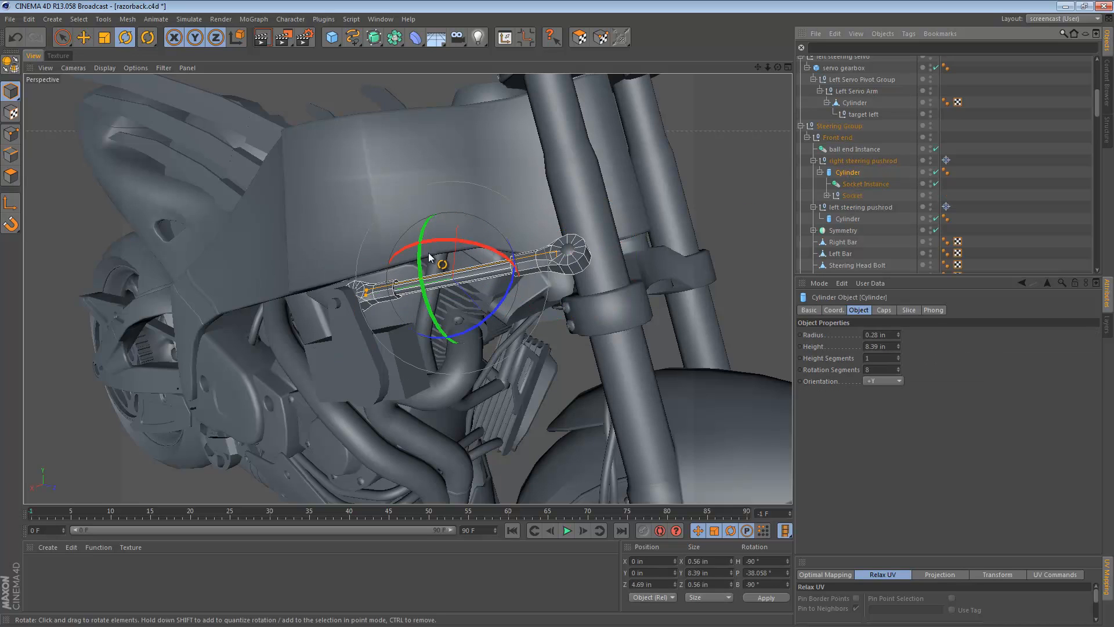
drag(420, 272, 461, 319)
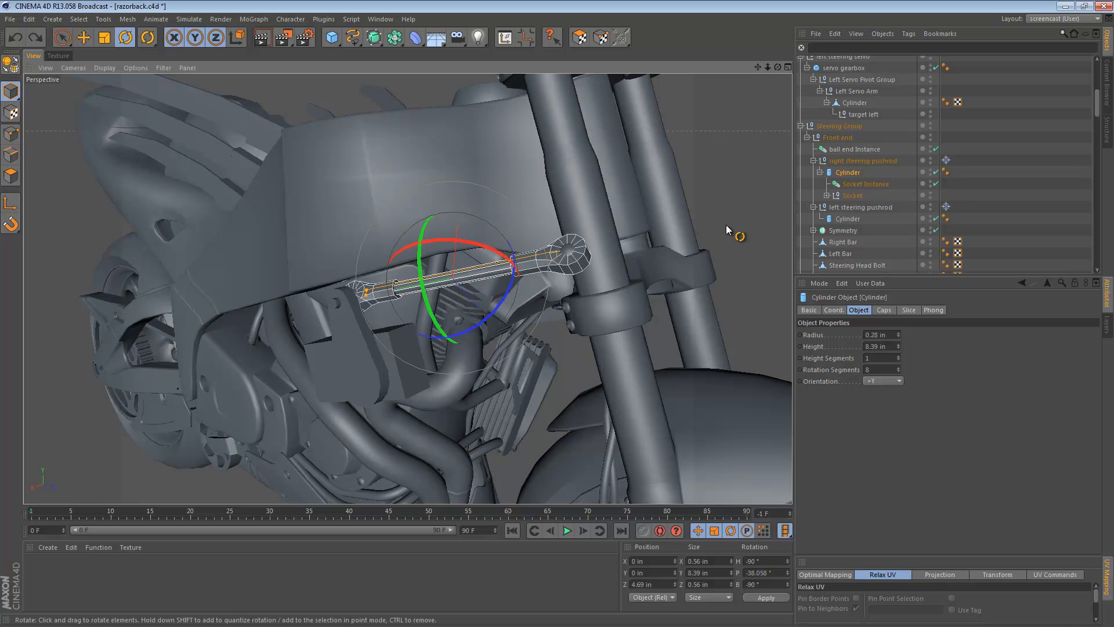
- Rotate the right steering pushrod group about the rod's length to a bank angle of about 31.25°
click(851, 162)
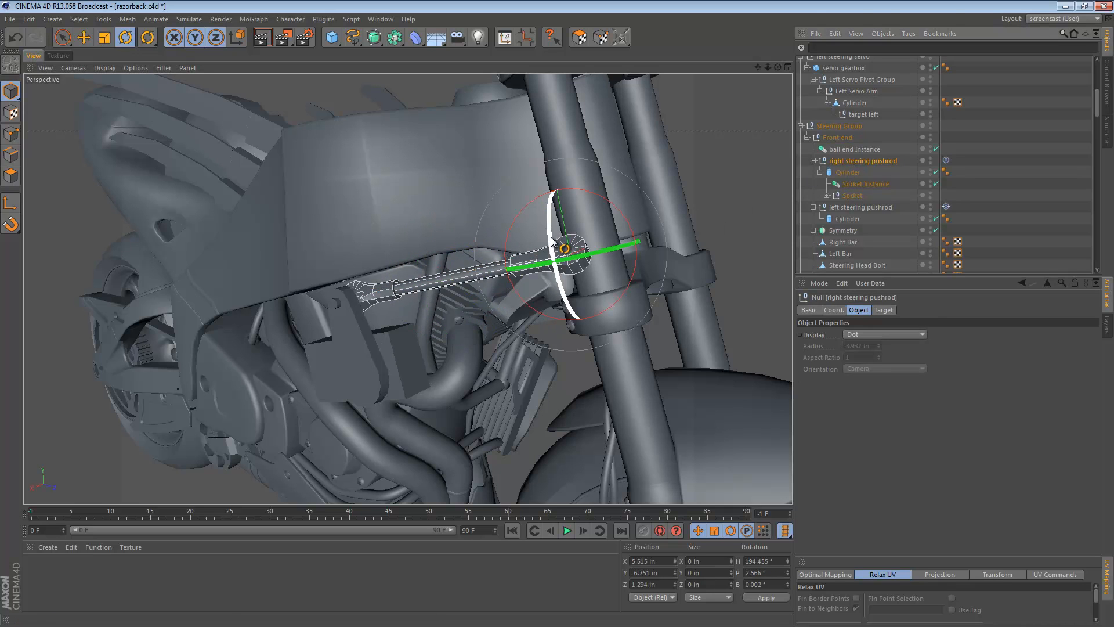
alt+drag(510, 249, 625, 257)
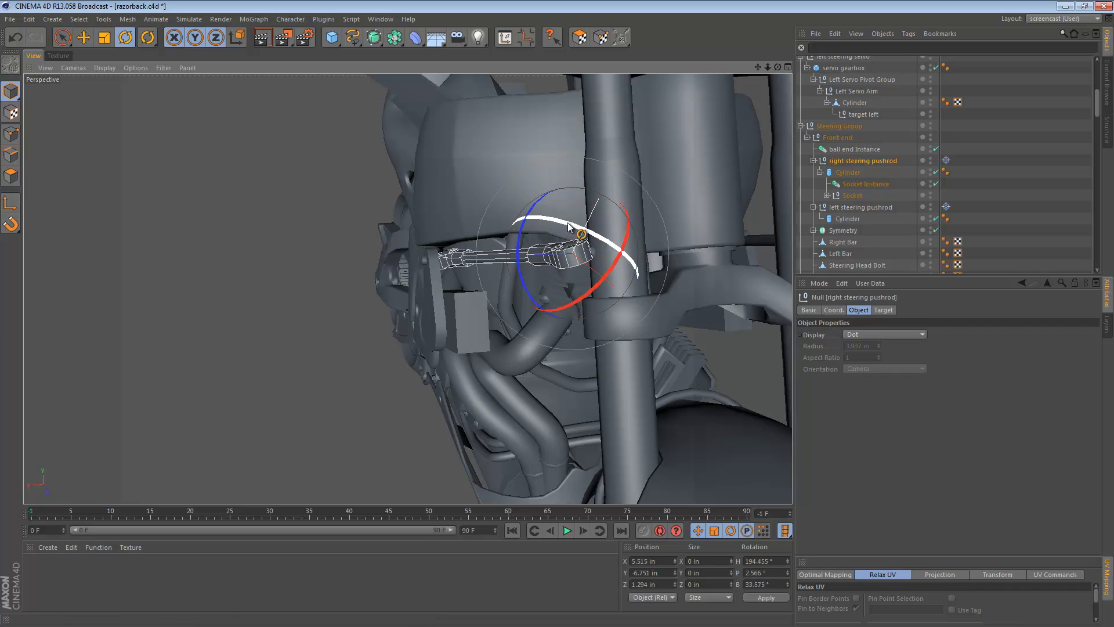
drag(565, 226, 562, 287)
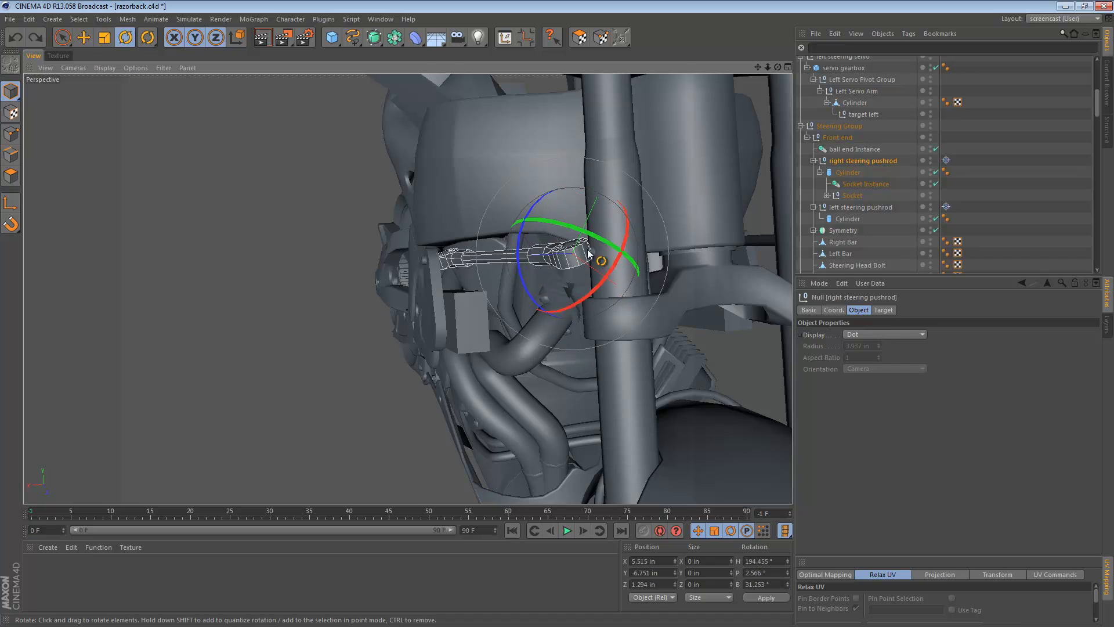
key(e)
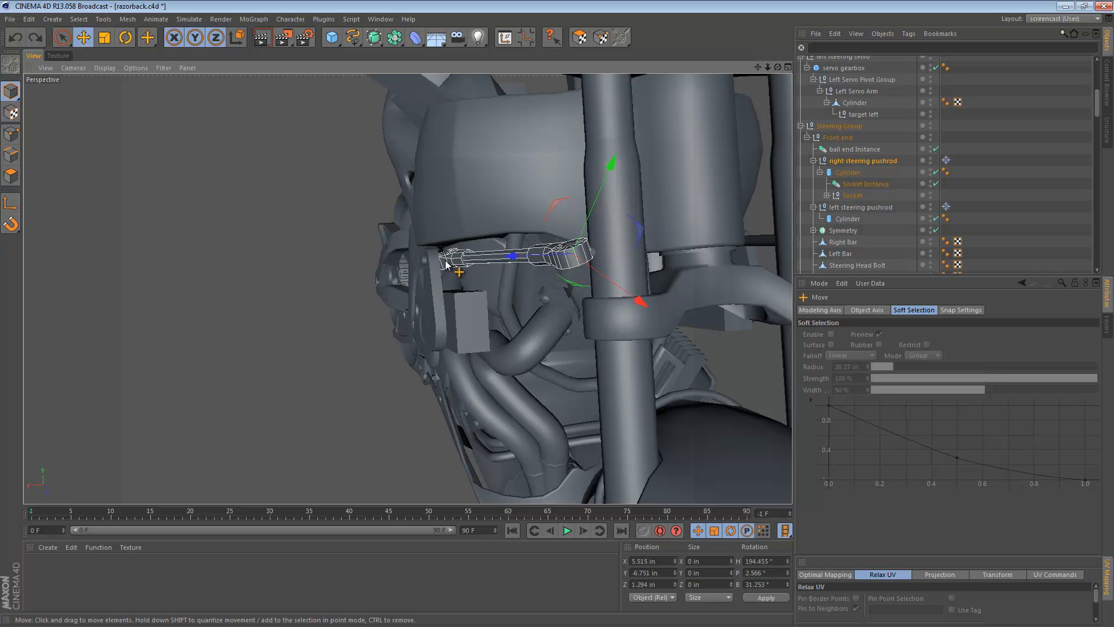
- Inspect the right steering pushrod's rod-end sockets from several angles and compare its orientation with the left steering pushrod group
alt+drag(446, 264, 560, 273)
alt+drag(672, 246, 581, 241)
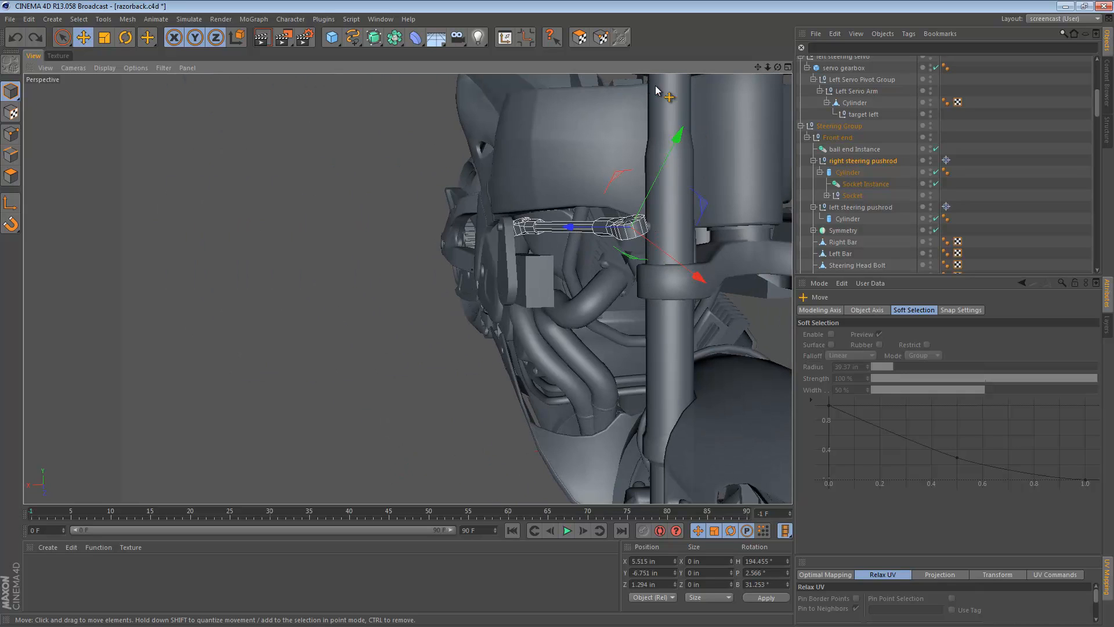
alt+drag(645, 85, 618, 160)
click(856, 218)
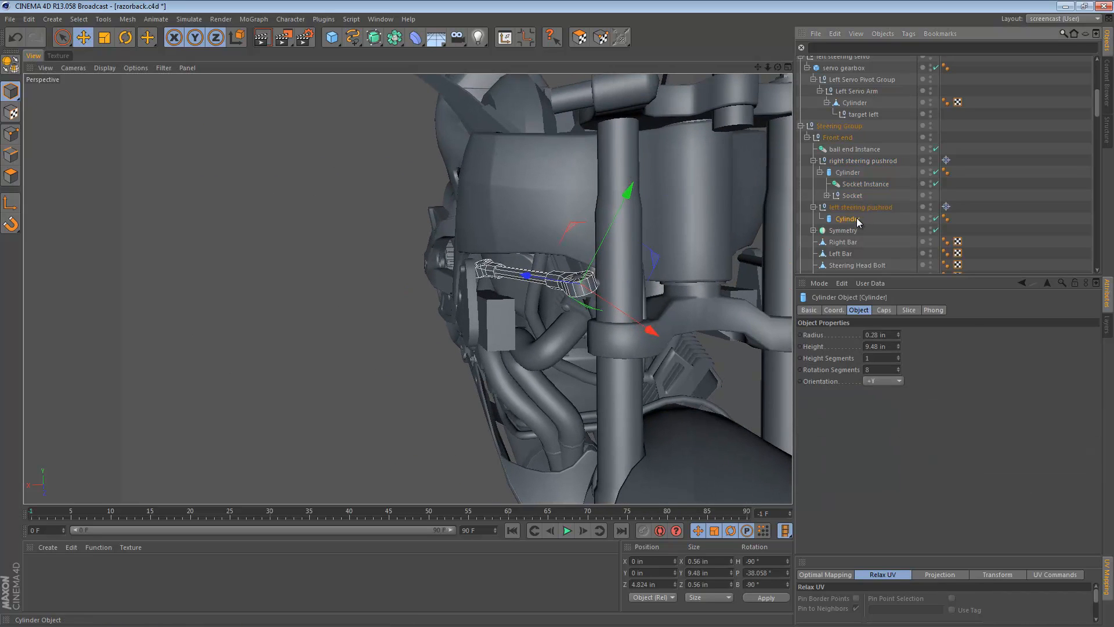
click(855, 207)
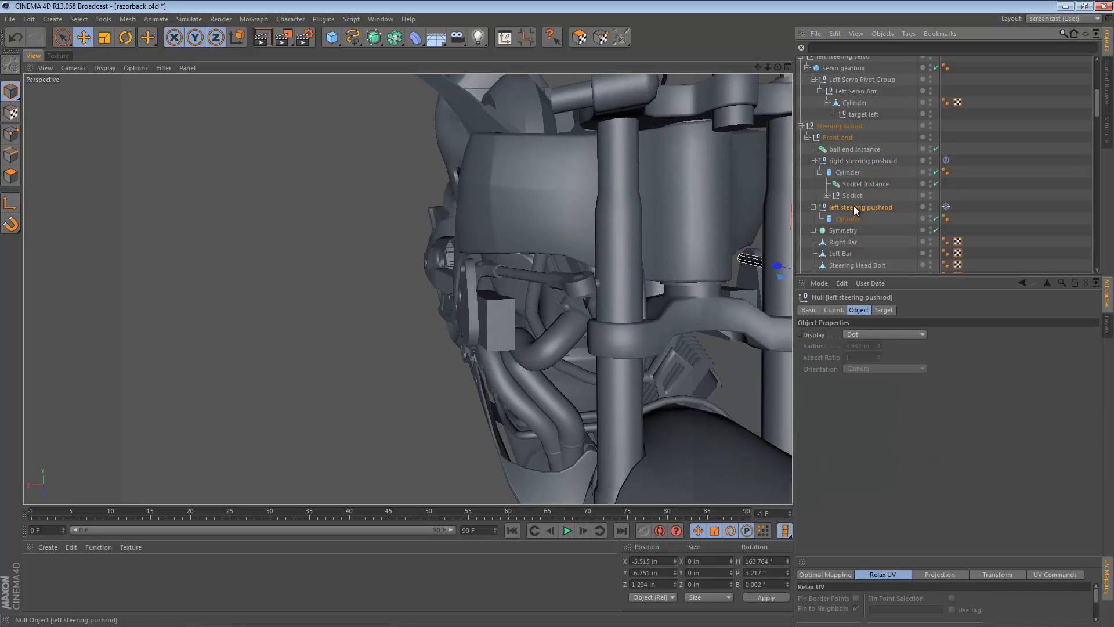
click(845, 138)
click(853, 161)
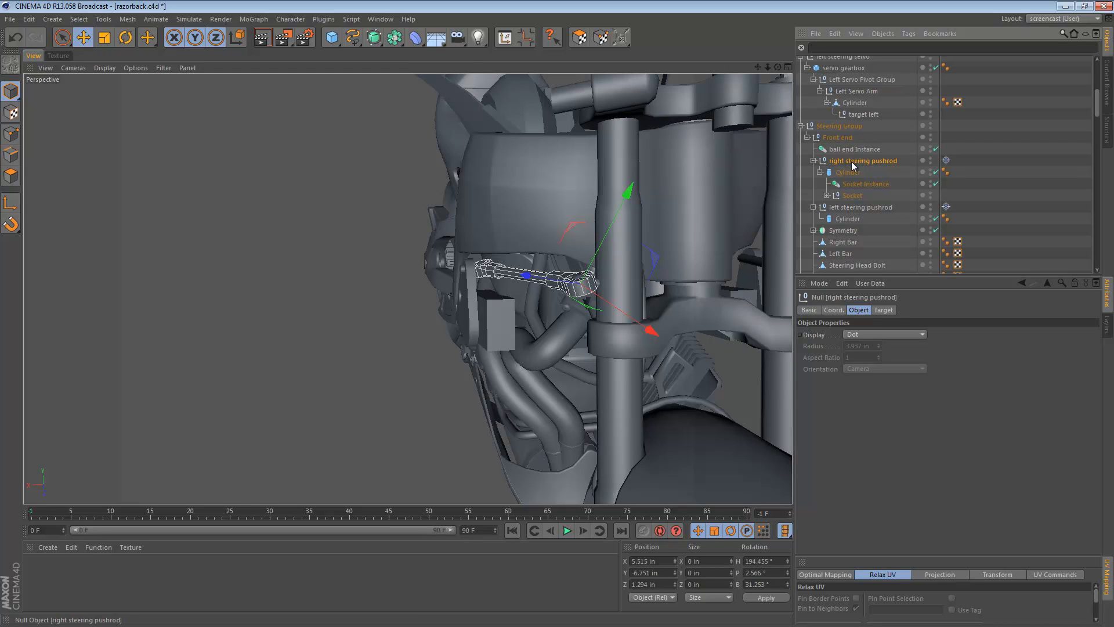
alt+drag(621, 282, 729, 251)
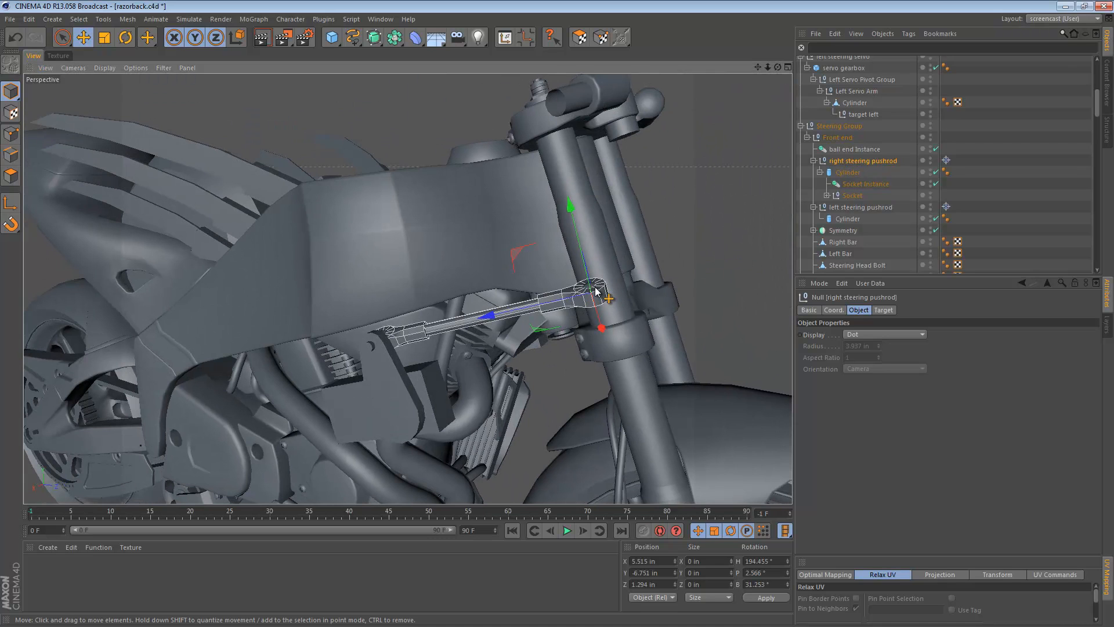
alt+drag(598, 262, 357, 275)
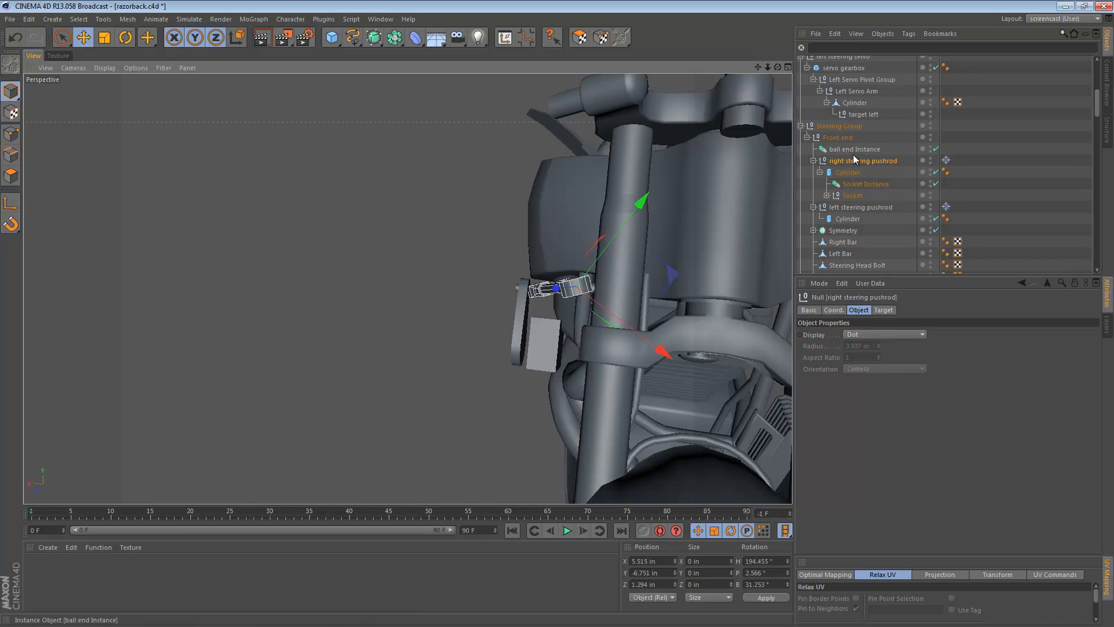
- Add a null object and move it out into the empty space beside the motorcycle's front end
drag(392, 37, 359, 58)
drag(332, 37, 336, 57)
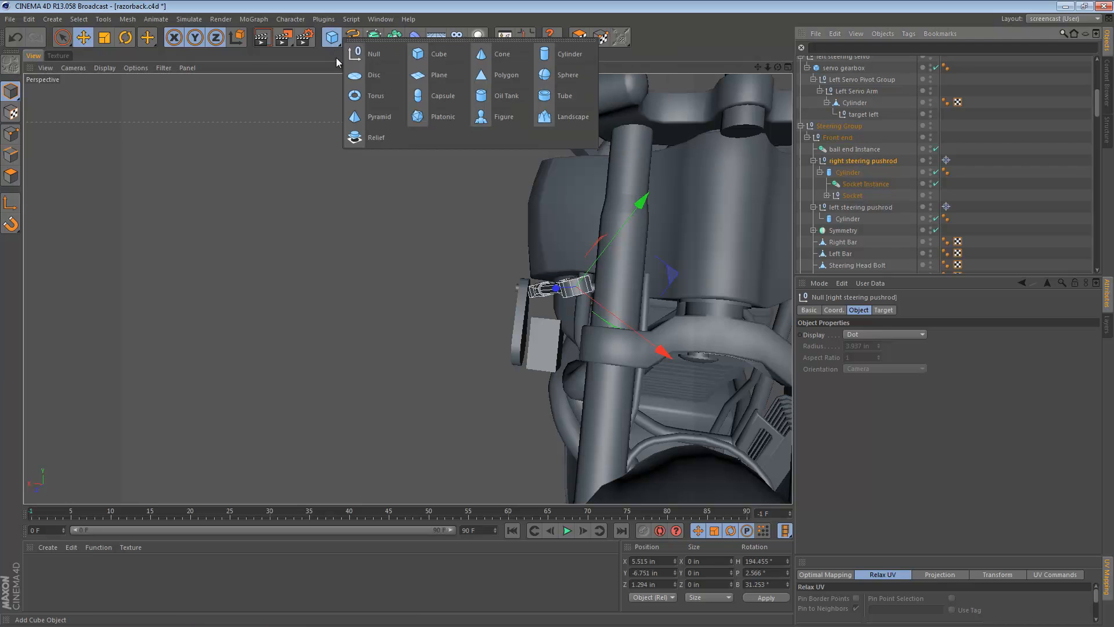
click(398, 53)
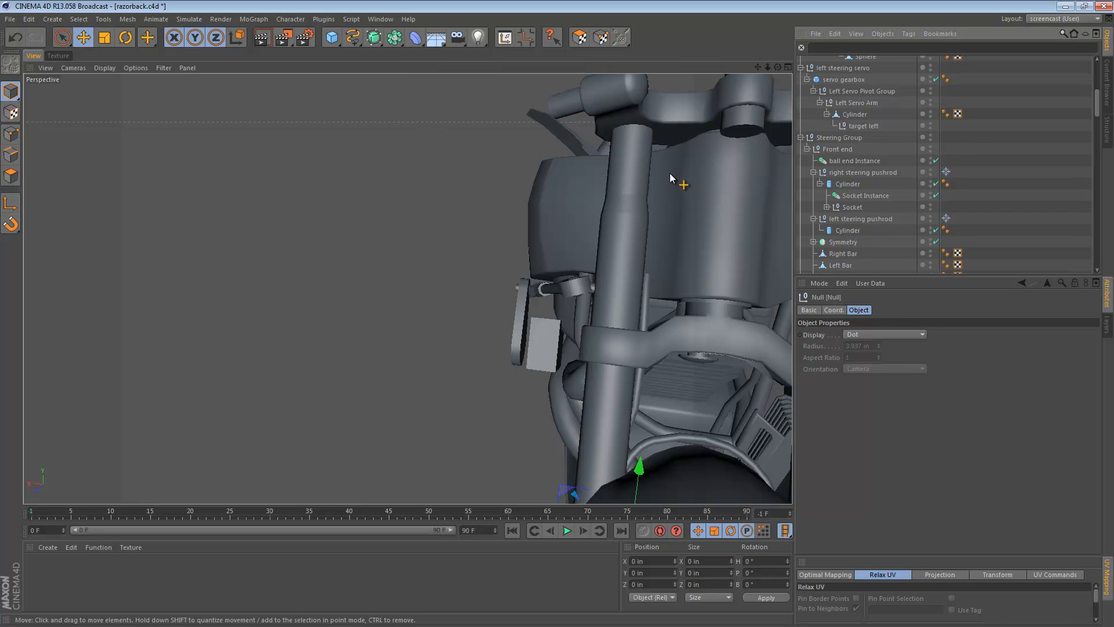
scroll(687, 175, up, 3)
scroll(689, 177, down, 4)
scroll(689, 177, down, 1)
scroll(656, 226, down, 1)
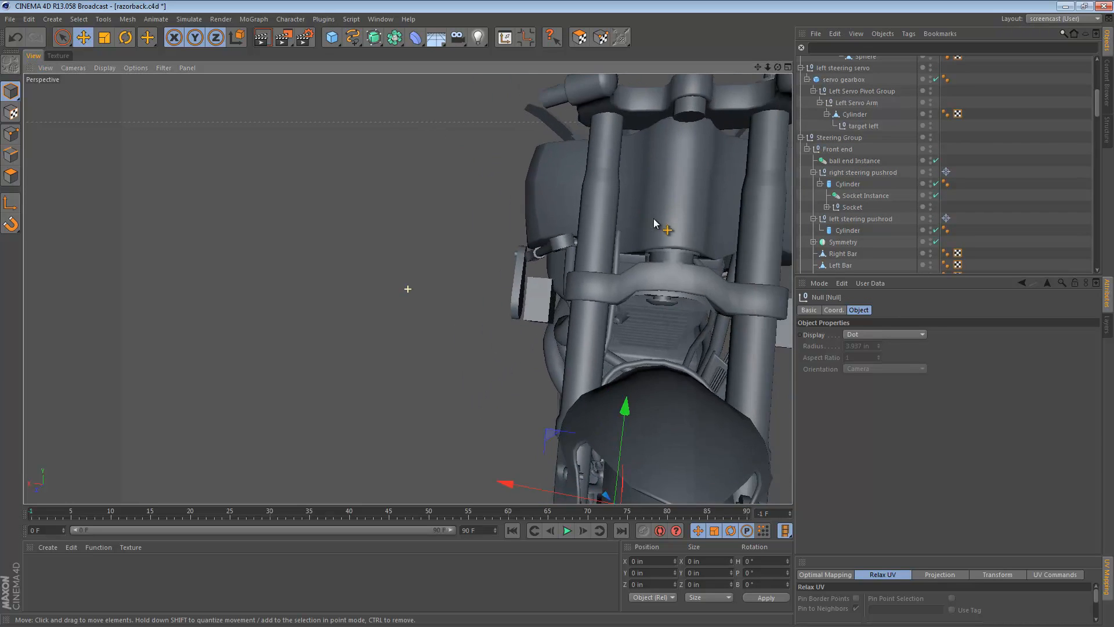
alt+drag(660, 232, 729, 253)
drag(719, 314, 529, 145)
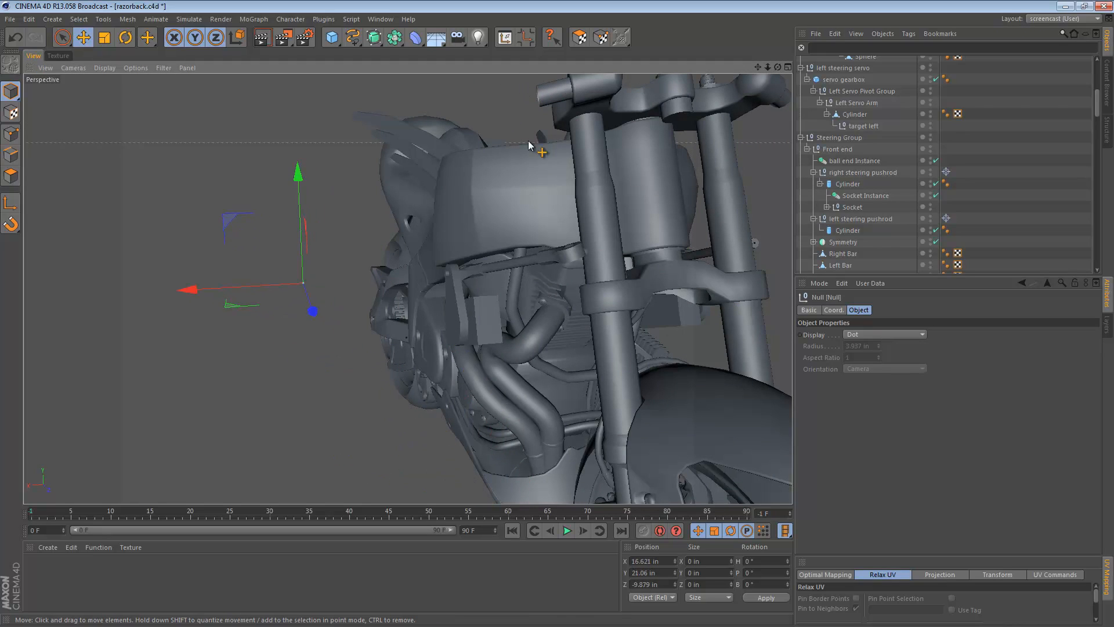
- Transfer the null to the right steering pushrod's position and reset its heading, pitch and bank to 0°
key(shift+t)
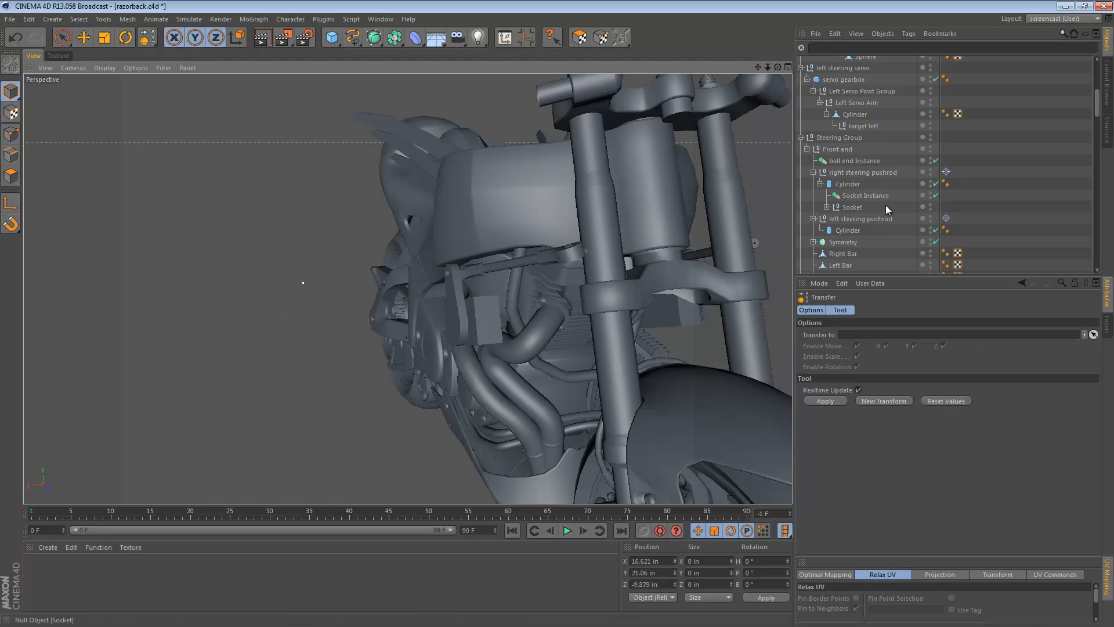
drag(872, 177, 908, 286)
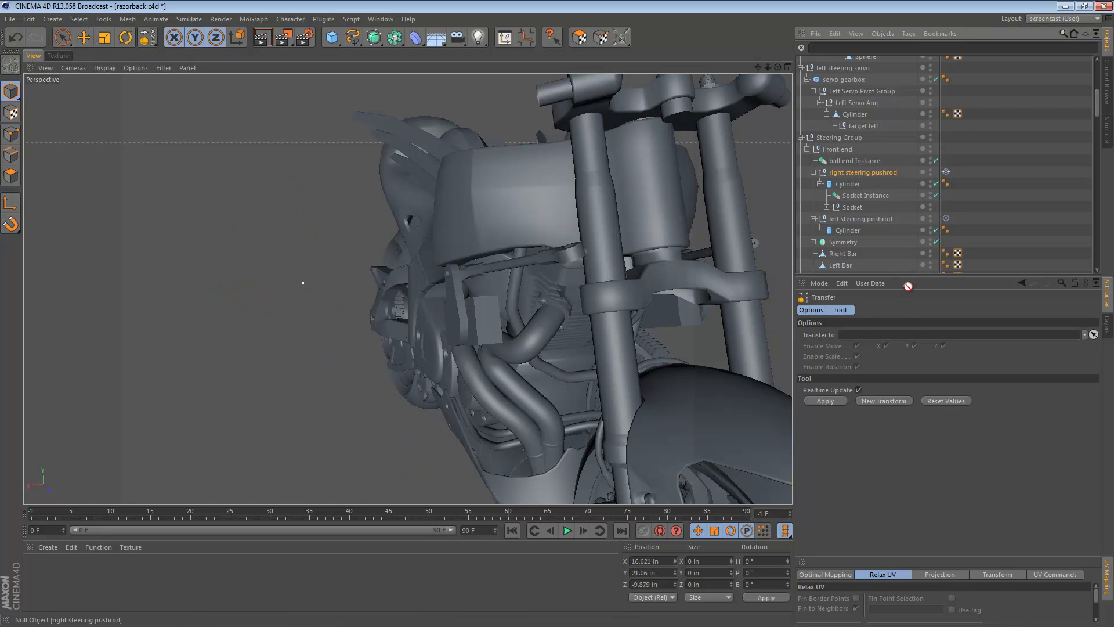
click(824, 400)
key(e)
alt+drag(584, 240, 509, 249)
click(766, 562)
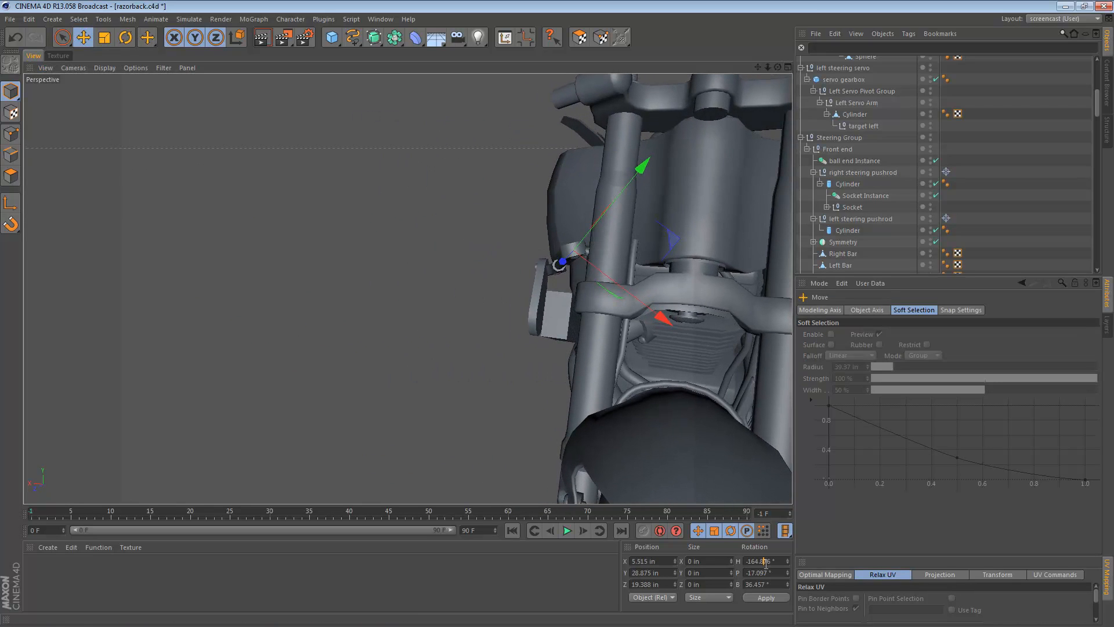
text(0)
key(Tab)
text(0)
key(Return)
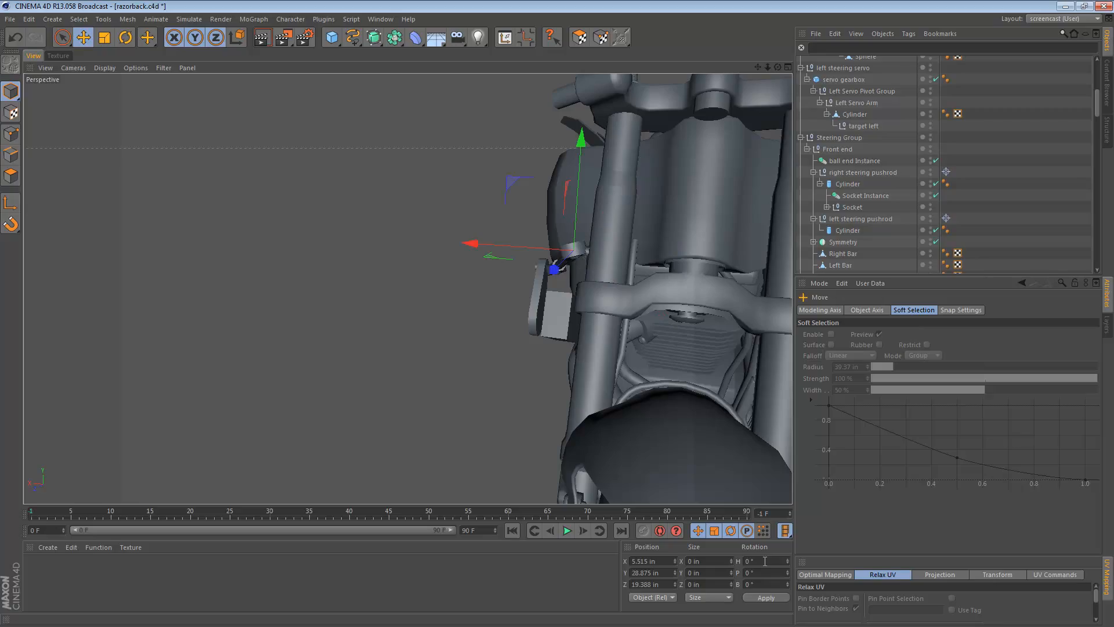
- In the Right view, pitch the null about 19.6° to match the fork and slide it up the fork axis to about Y 33.9 in, Z 17.6 in
middle_click(348, 410)
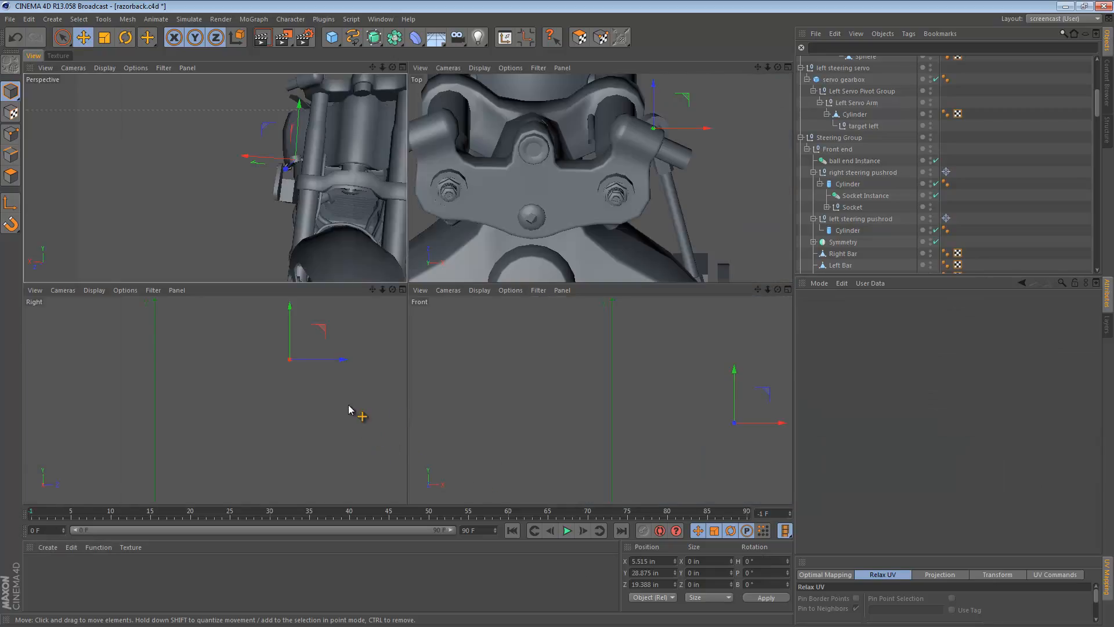
middle_click(348, 410)
scroll(544, 278, up, 10)
key(r)
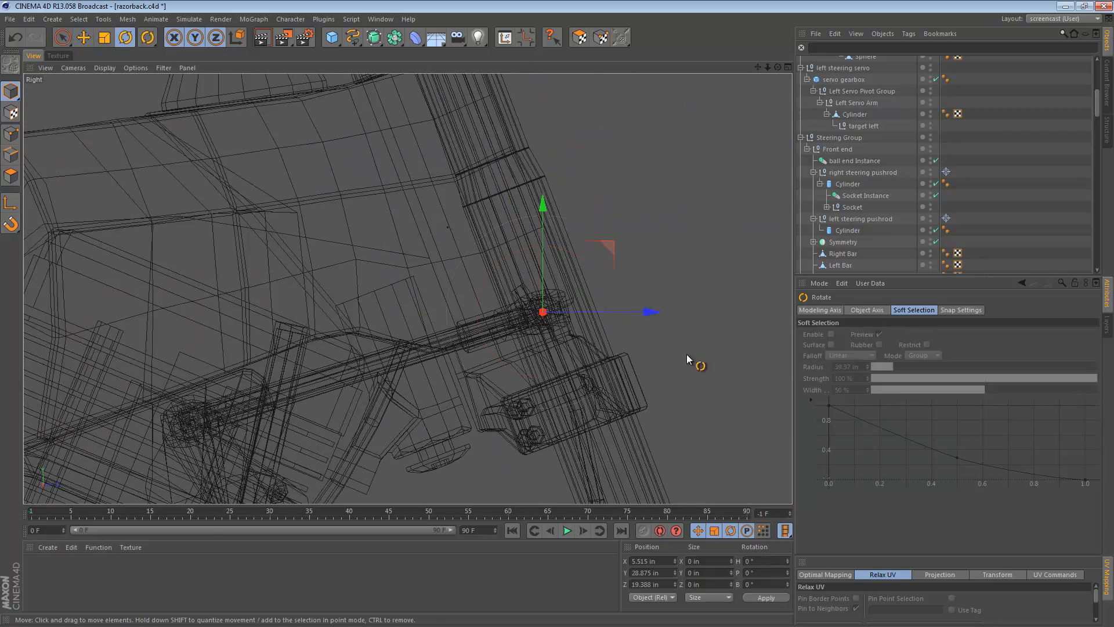
drag(687, 355, 760, 313)
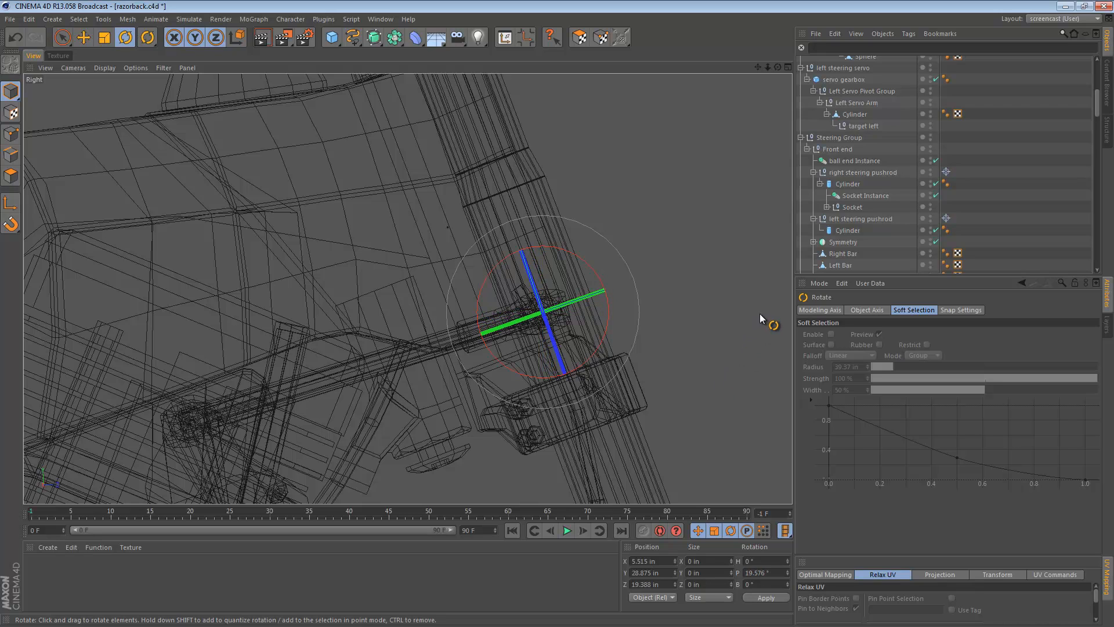
scroll(673, 328, down, 10)
key(e)
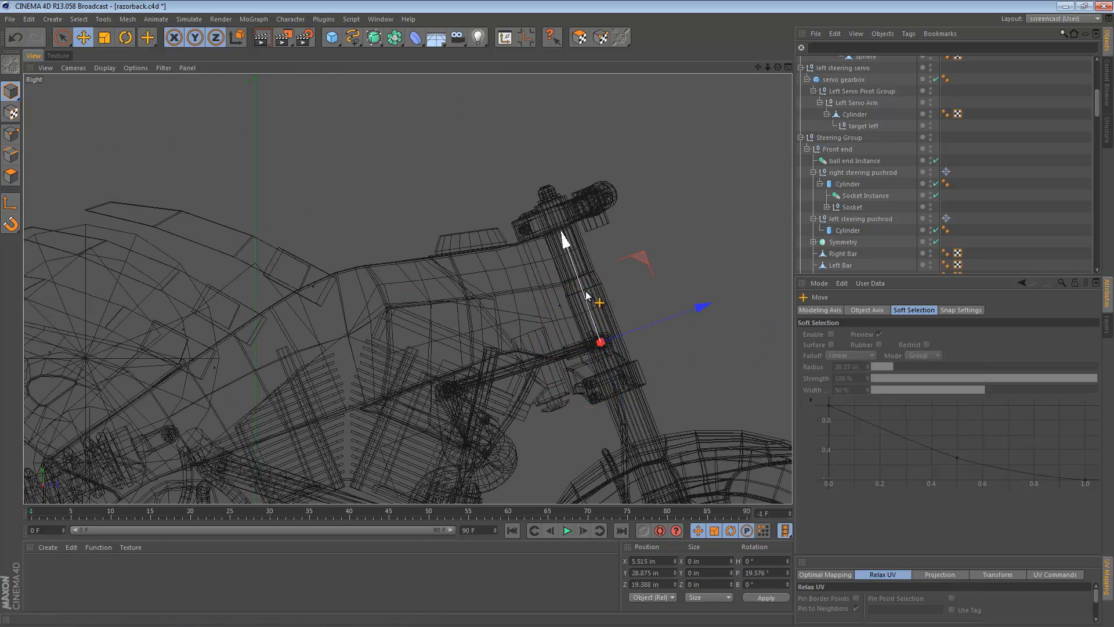
drag(586, 296, 551, 200)
key(F1)
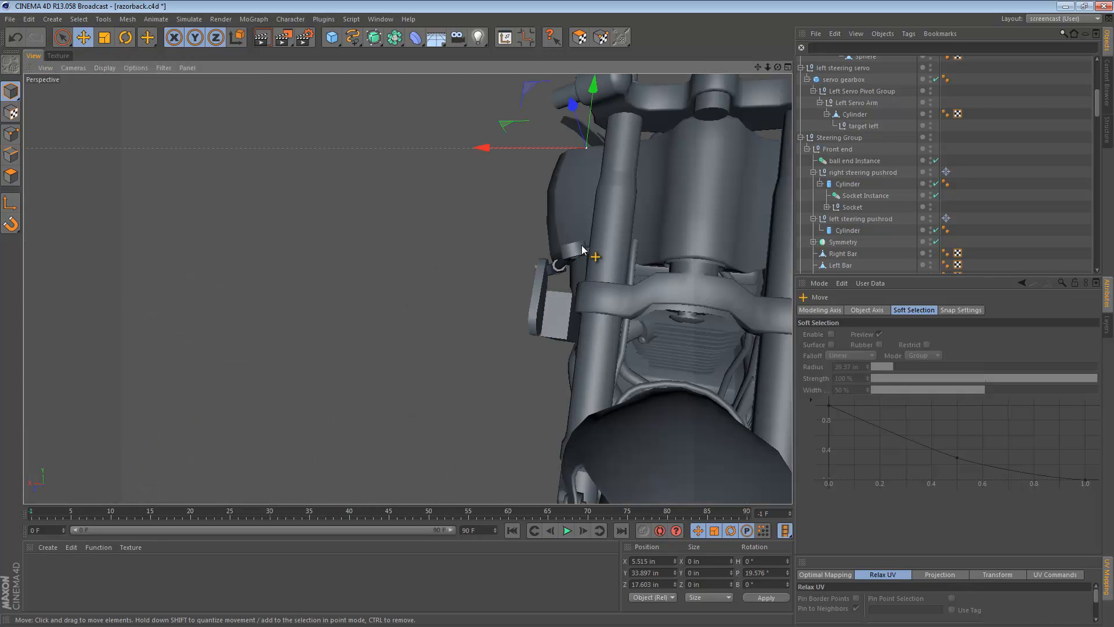
- Move the Null into the Front end group directly above the right steering pushrod and collapse that pushrod group
alt+drag(582, 249, 553, 291)
alt+right_drag(587, 261, 579, 226)
alt+middle_drag(589, 199, 571, 263)
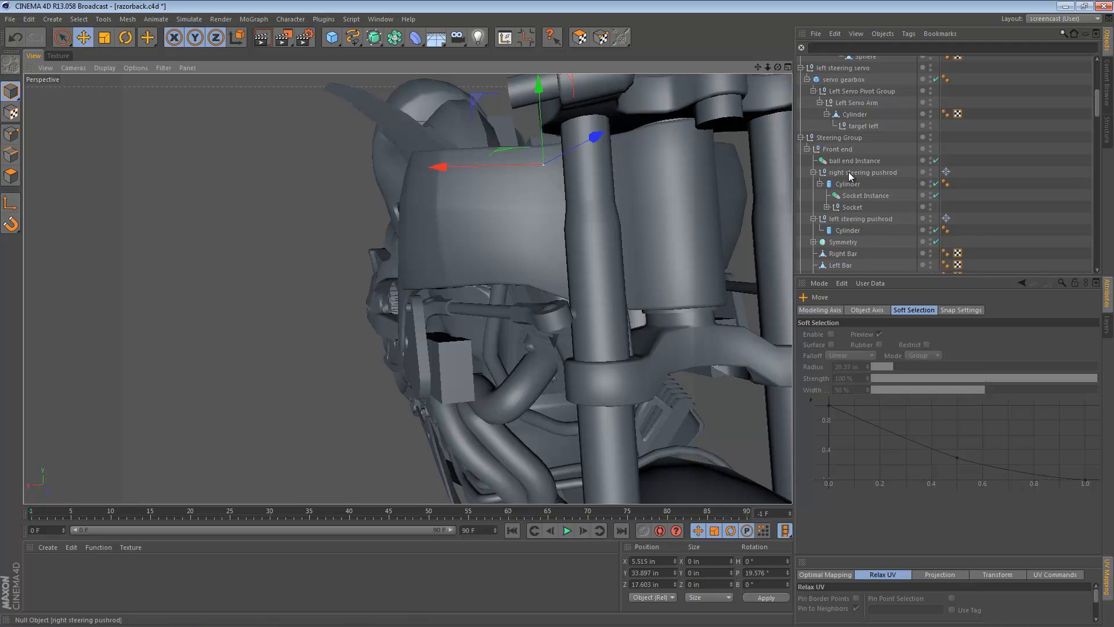
key(Delete)
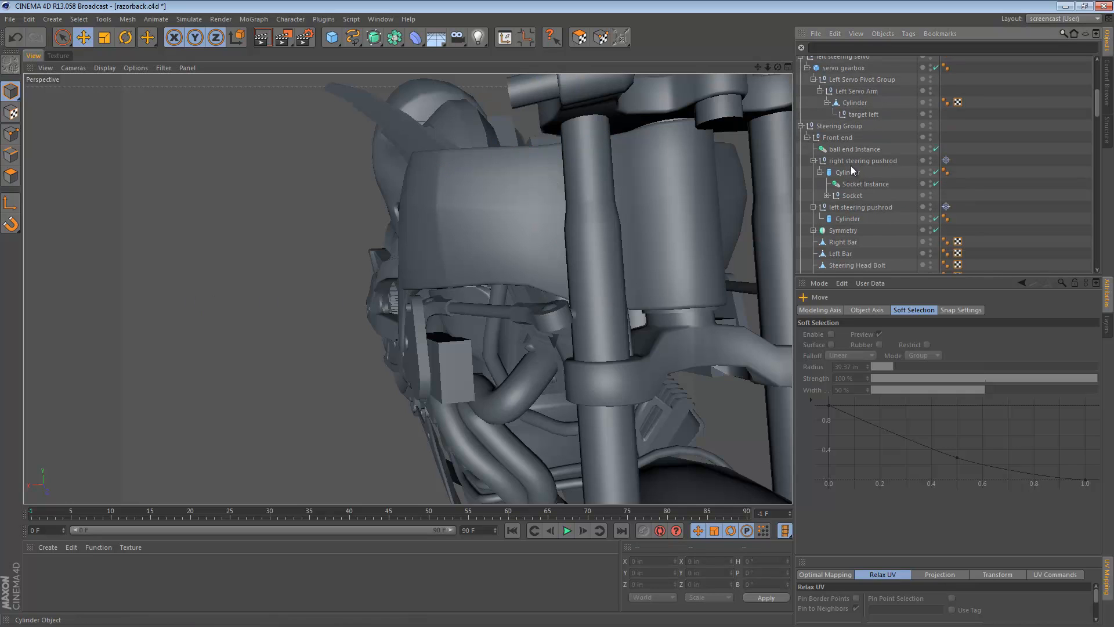
click(851, 167)
click(838, 126)
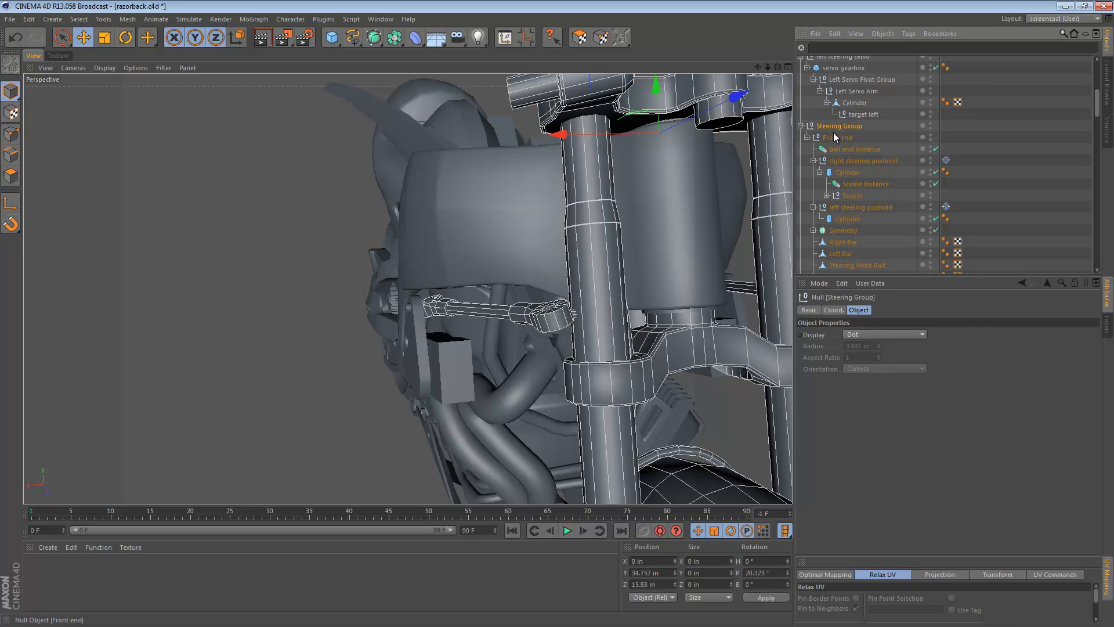
click(858, 162)
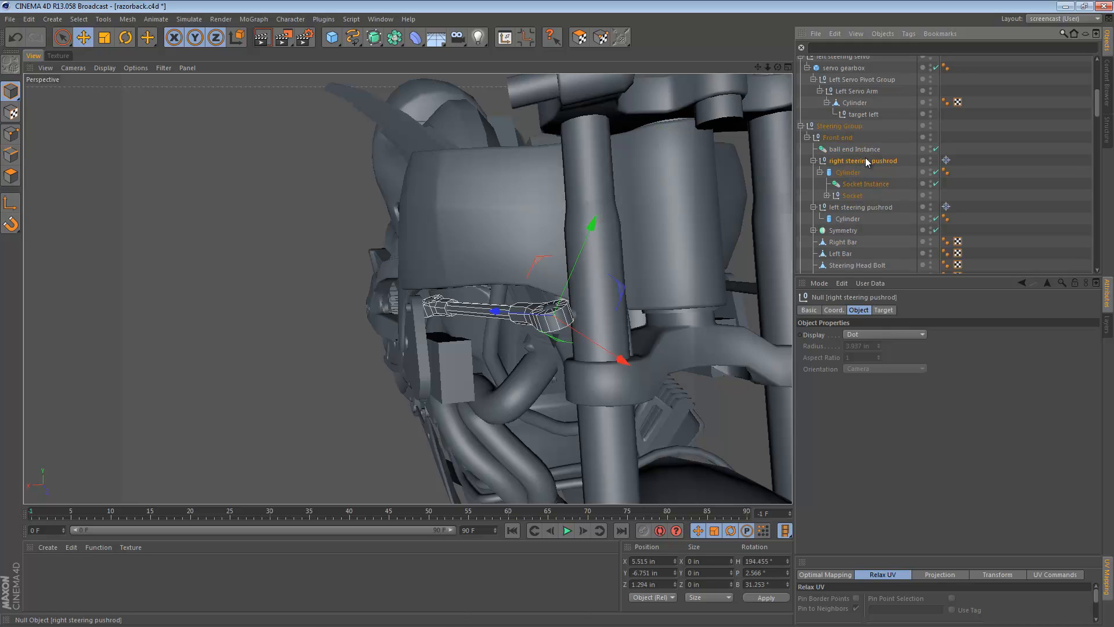
key(ctrl+z)
drag(835, 207, 835, 161)
click(813, 172)
- Assign the Null as the Up Vector of the right steering pushrod's Target tag
click(905, 172)
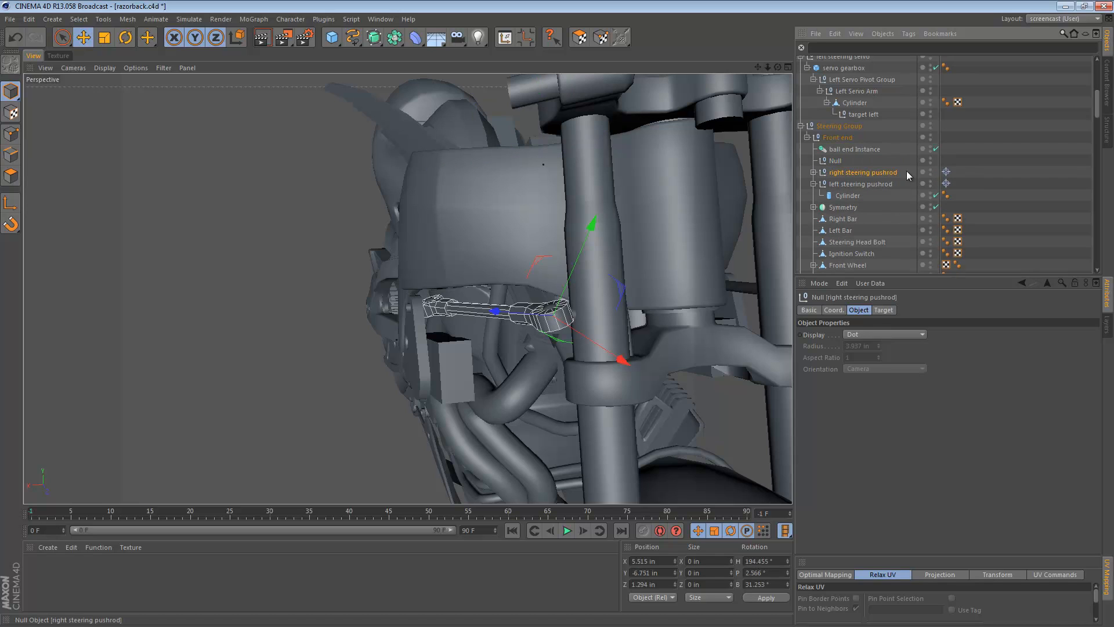
click(946, 172)
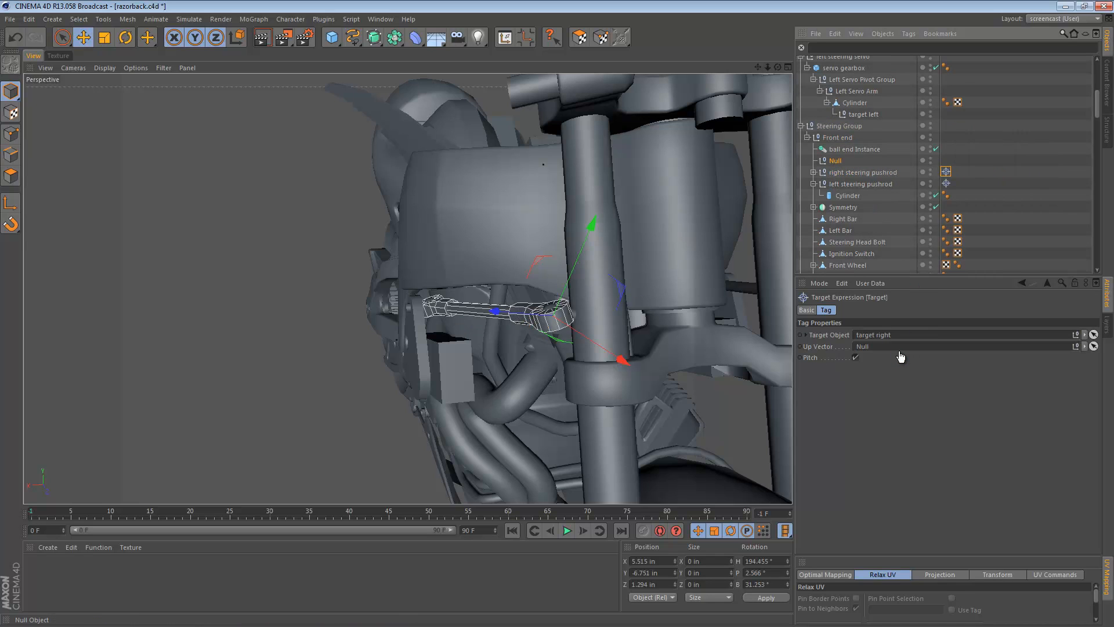
drag(899, 352, 898, 348)
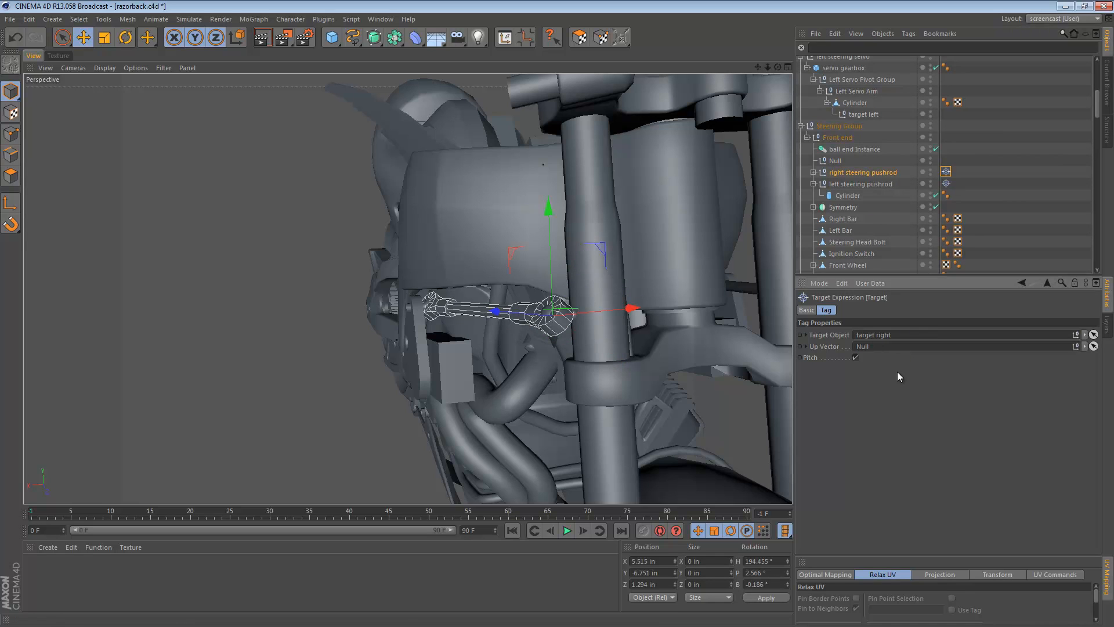
- Keep the Razorback's user data on display, select the right steering pushrod and test its motion with Steering, returning it to 0°
alt+drag(609, 262, 505, 261)
scroll(838, 87, up, 6)
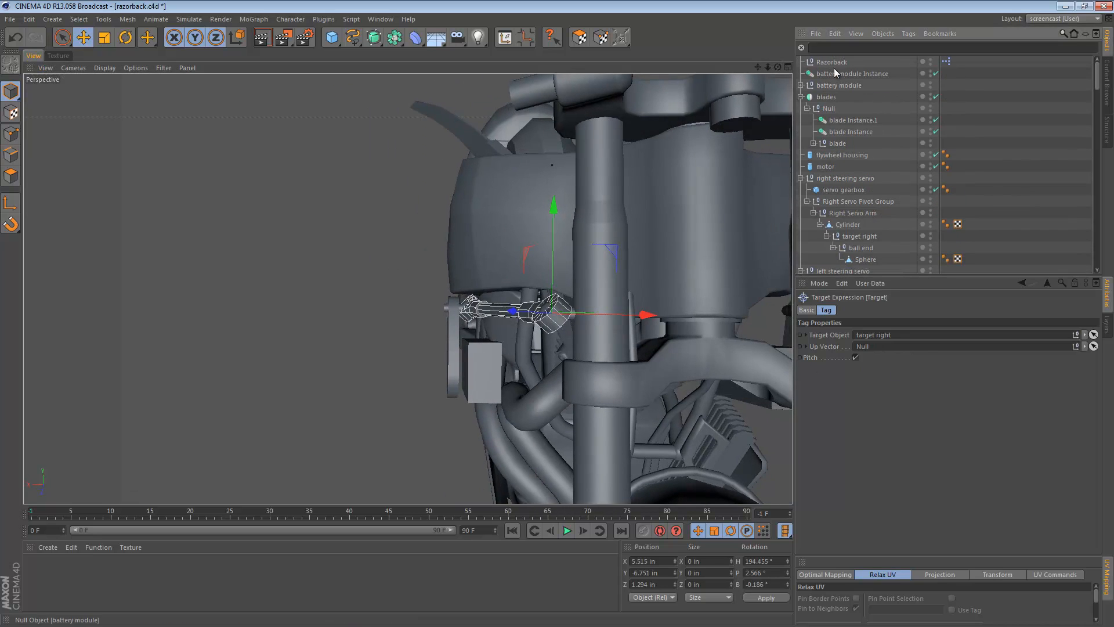
click(832, 62)
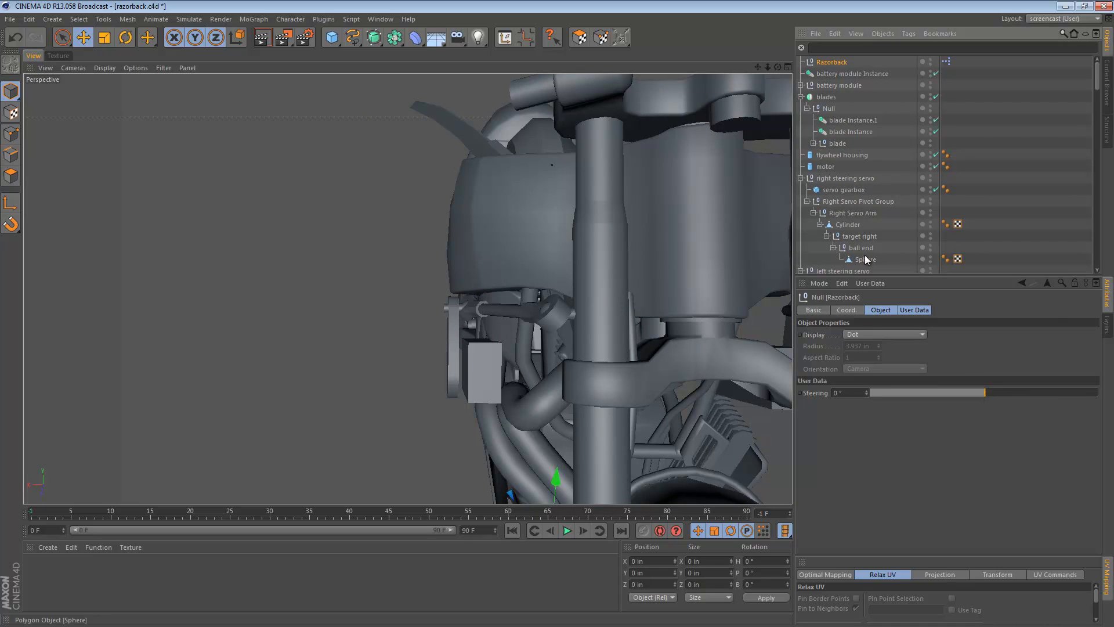
click(844, 201)
scroll(863, 232, down, 3)
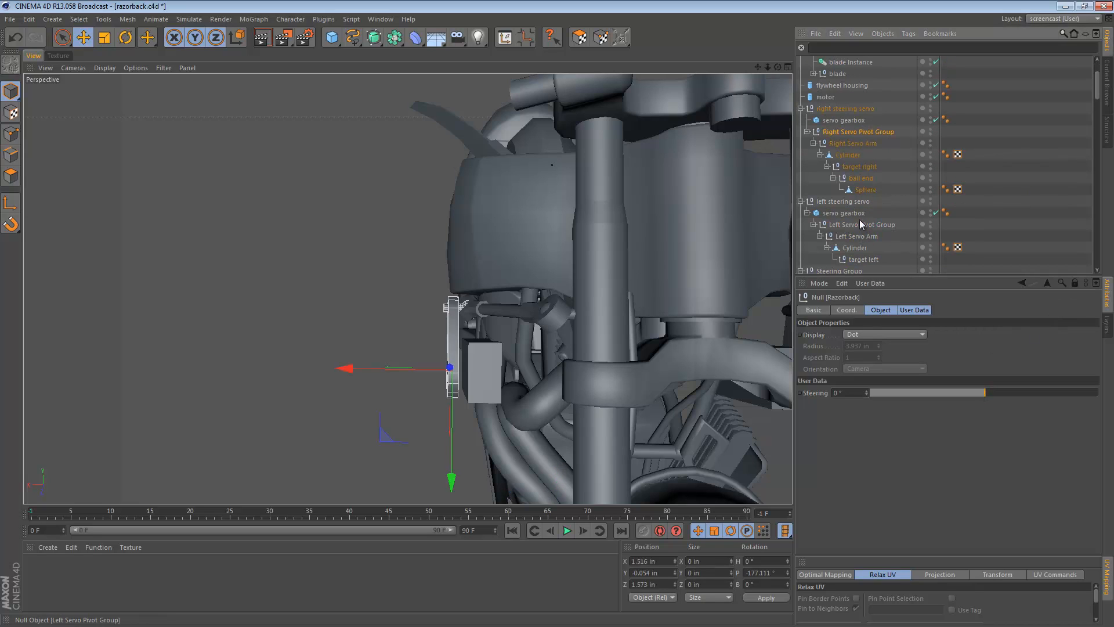
click(859, 224)
scroll(857, 232, down, 3)
click(853, 250)
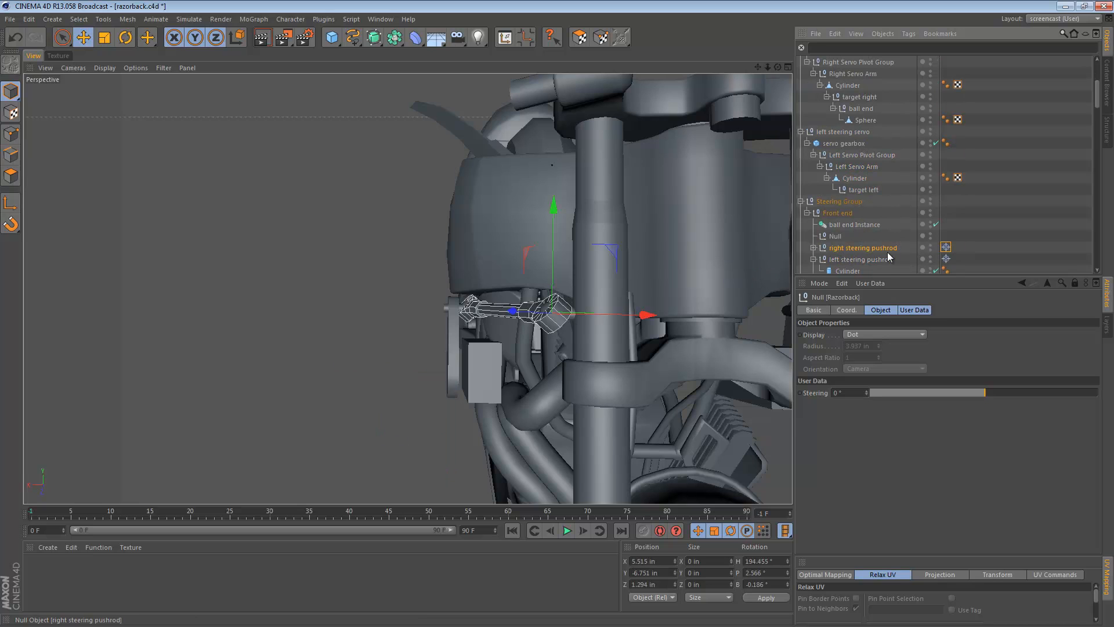
alt+middle_drag(625, 265, 574, 236)
alt+drag(575, 236, 600, 236)
mouse_move(973, 394)
mouse_down()
mouse_move(823, 396)
mouse_move(1102, 386)
mouse_move(858, 385)
mouse_move(1012, 377)
mouse_move(984, 390)
mouse_up()
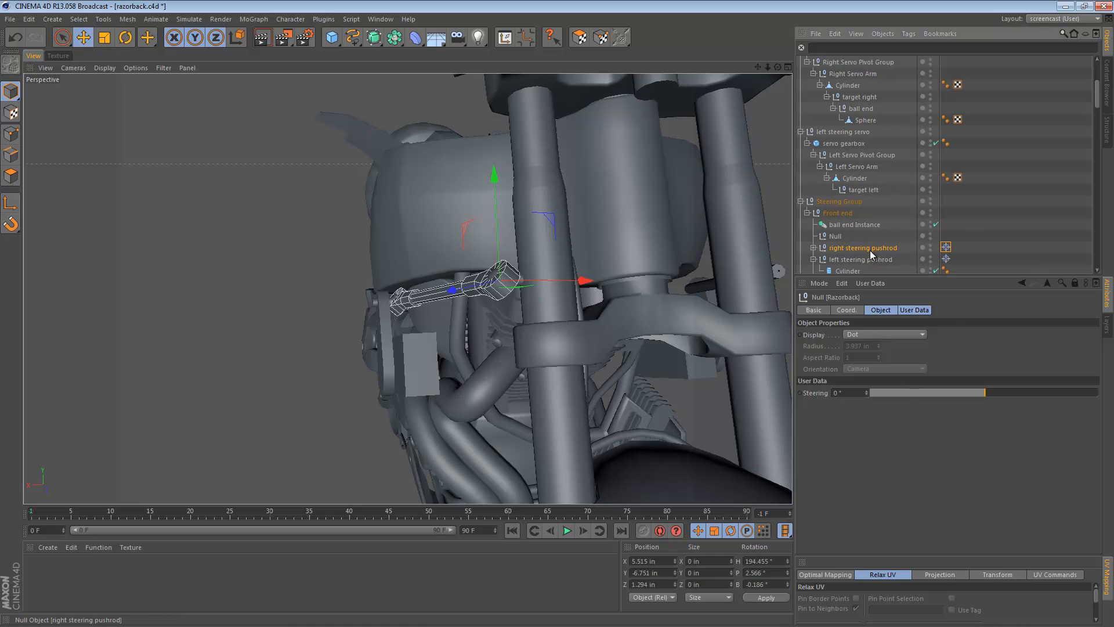
- Rotate the Cylinder inside the right steering pushrod, with its sockets, about the rod's length to a pitch of about -0.16°
scroll(833, 240, down, 2)
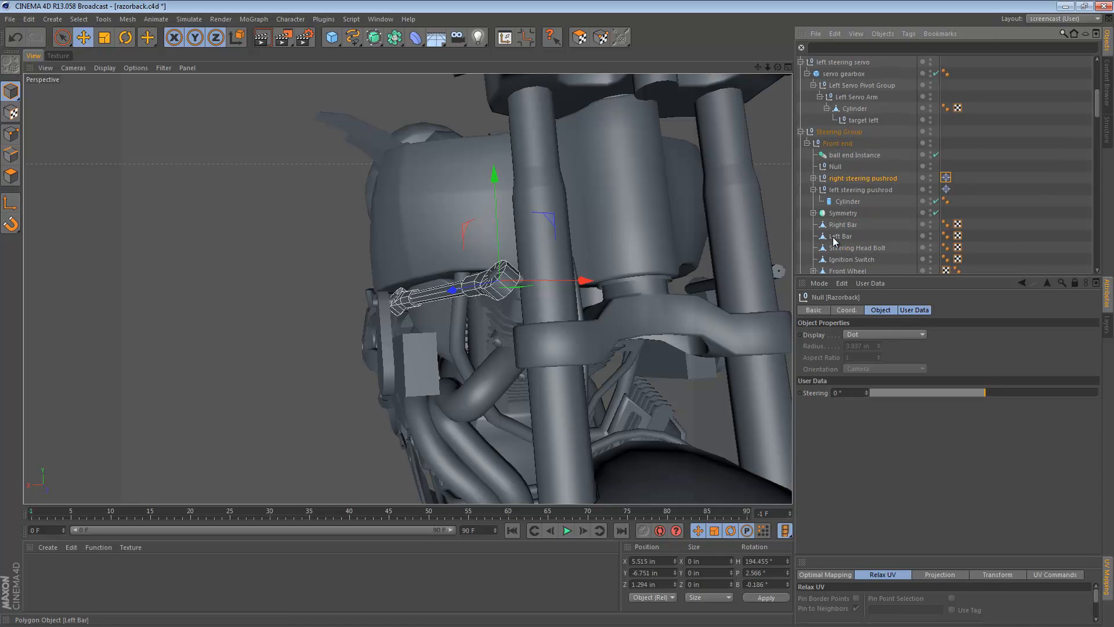
click(813, 178)
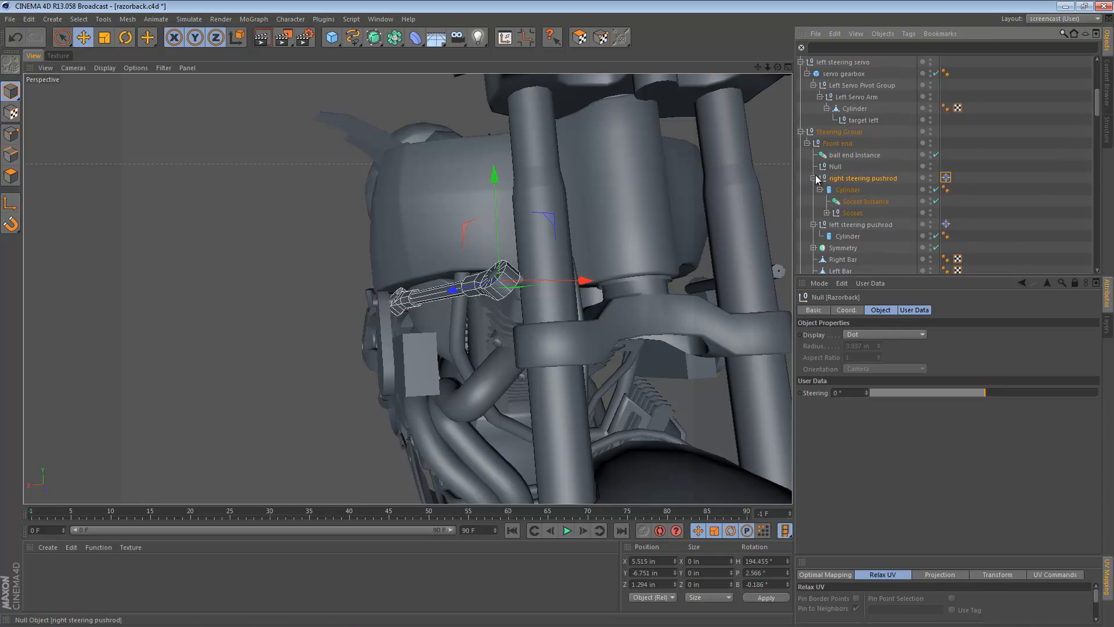
click(865, 190)
key(r)
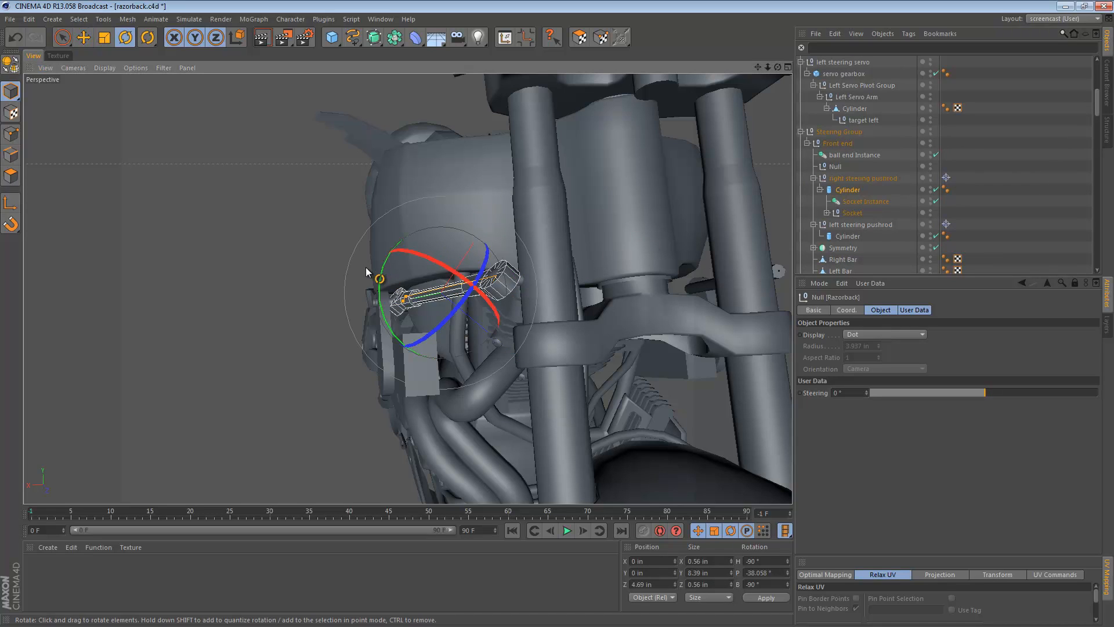
drag(384, 268, 378, 309)
alt+right_drag(417, 273, 572, 281)
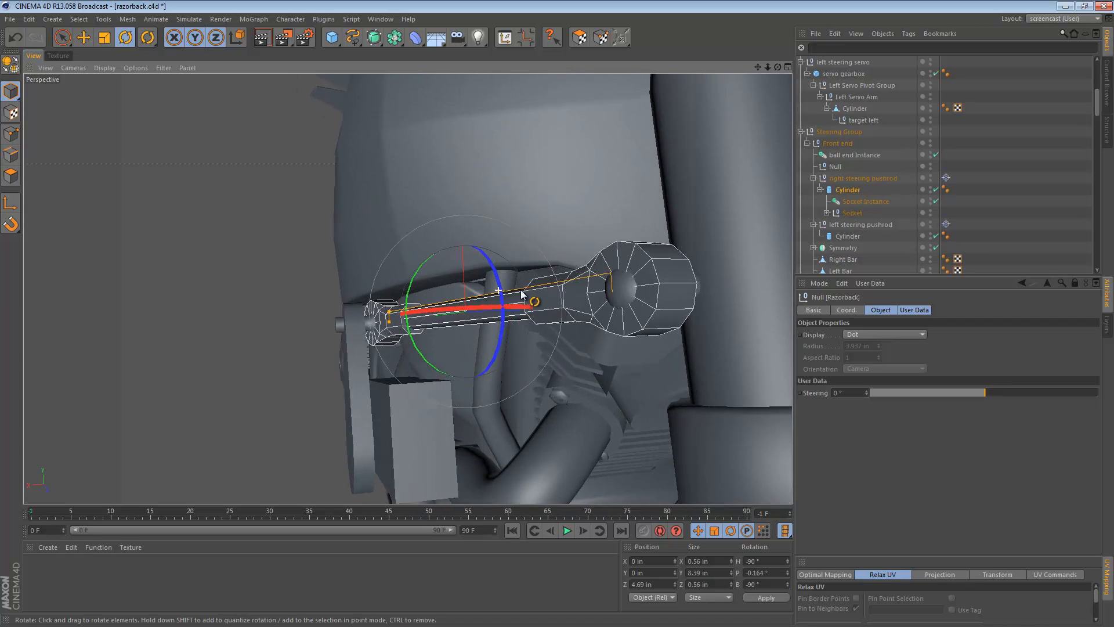
- Deselect everything and display the model in Gouraud shading with lines, framing the front end and steering pushrod
alt+drag(498, 290, 555, 297)
key(ctrl+shift+a)
alt+right_drag(681, 231, 642, 233)
alt+middle_drag(642, 233, 587, 224)
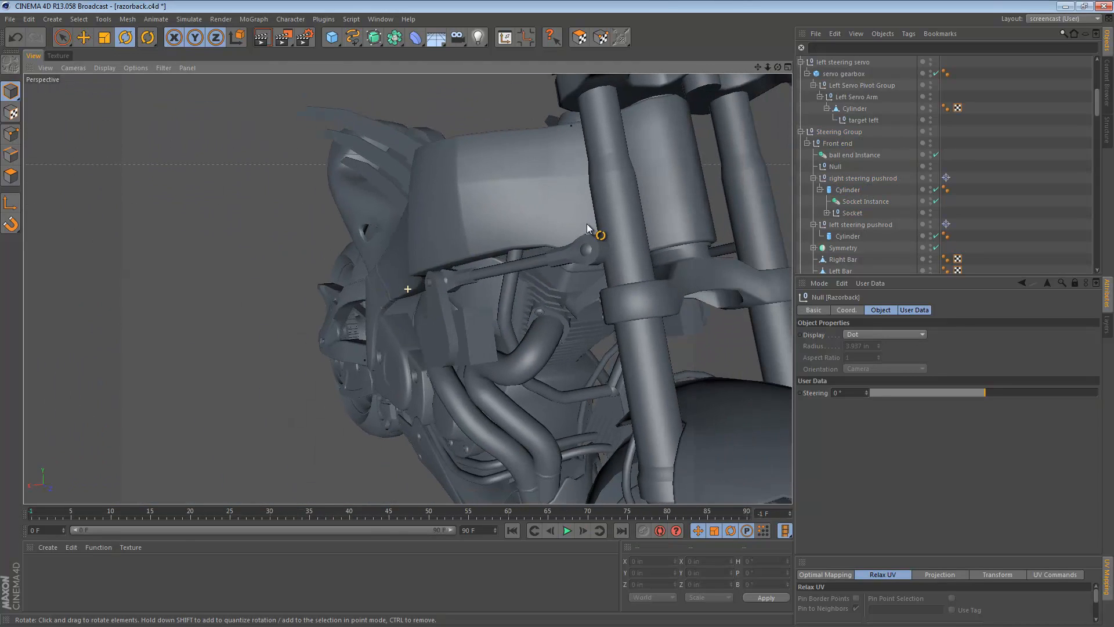
key(n)
key(b)
mouse_move(625, 251)
alt+mouse_down()
mouse_move(719, 225)
mouse_move(677, 232)
alt+mouse_up()
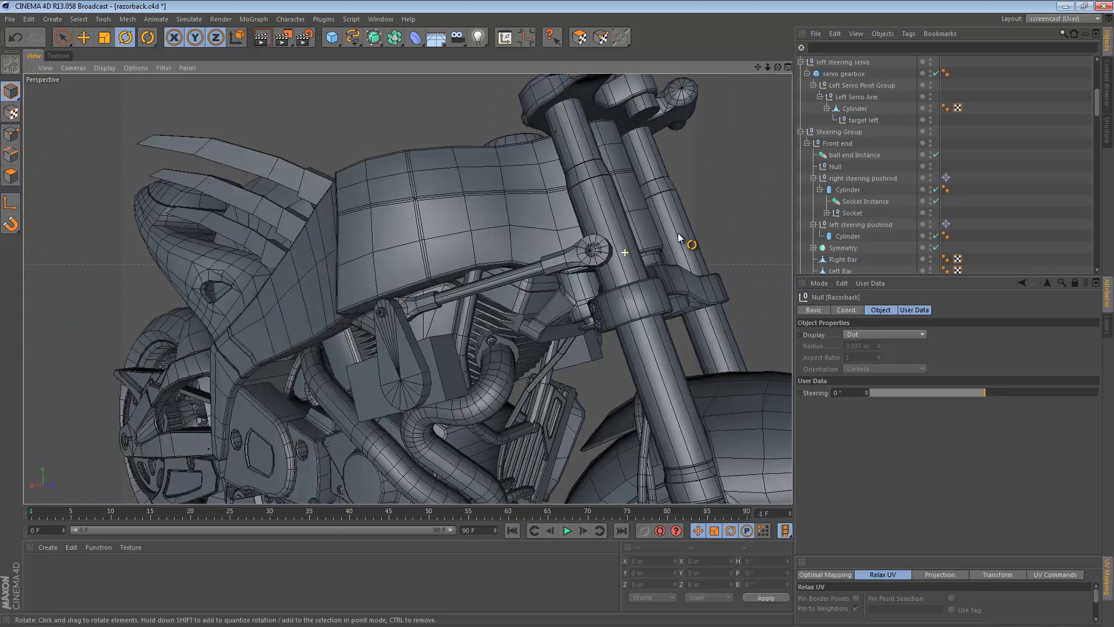
alt+right_drag(669, 237, 597, 244)
alt+drag(616, 243, 667, 229)
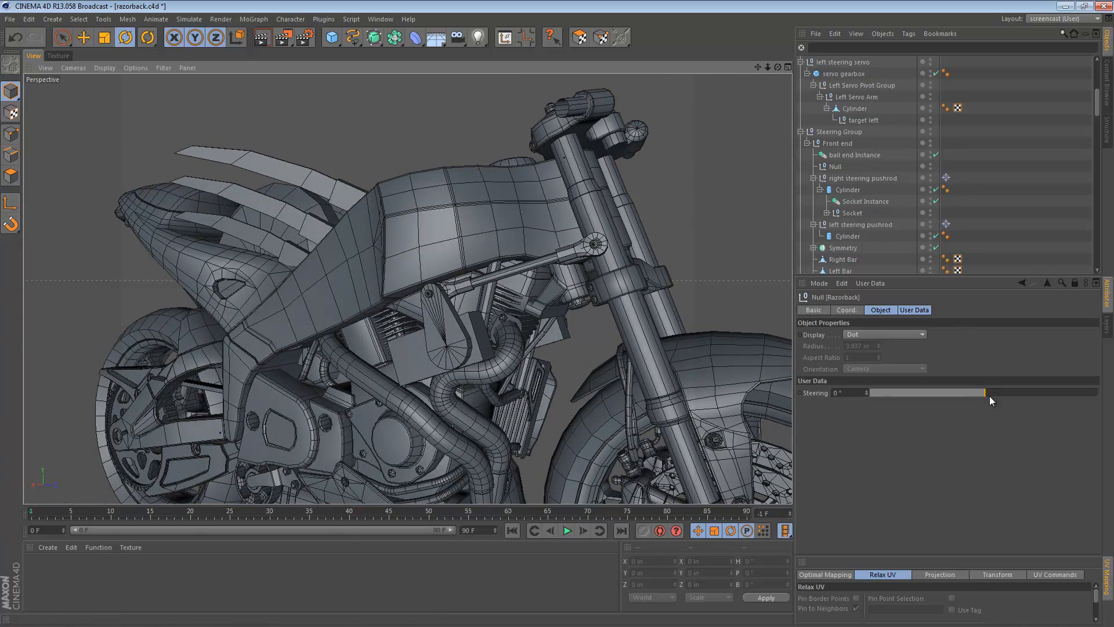
- Swing Steering to -25° and 25° and examine how the right pushrod's sockets meet the servo arm and fork
drag(990, 396, 825, 393)
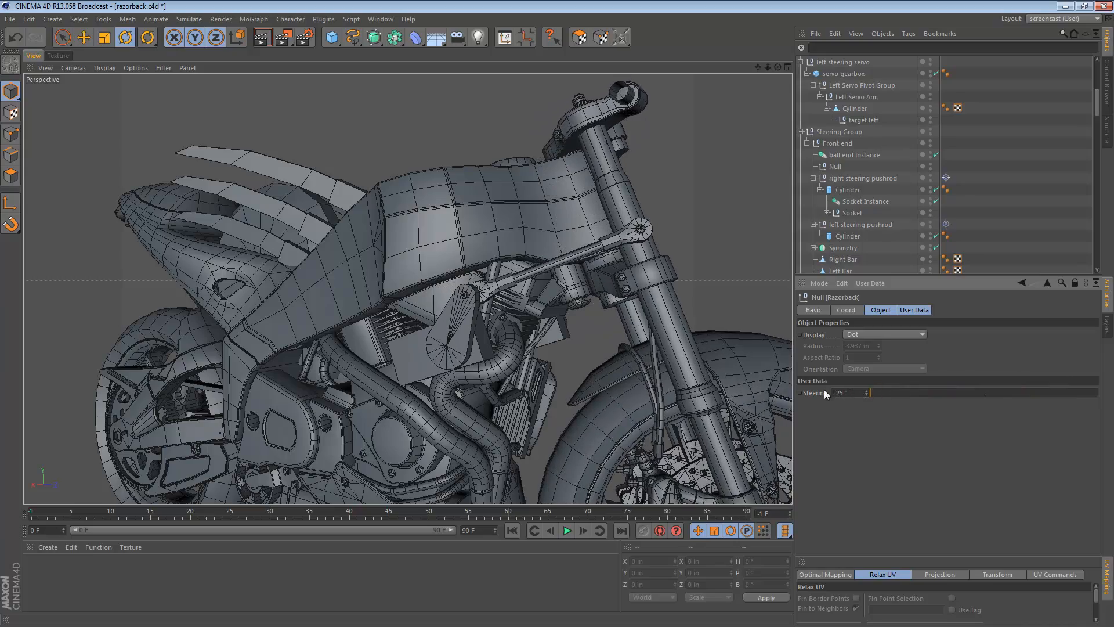
alt+drag(638, 227, 775, 366)
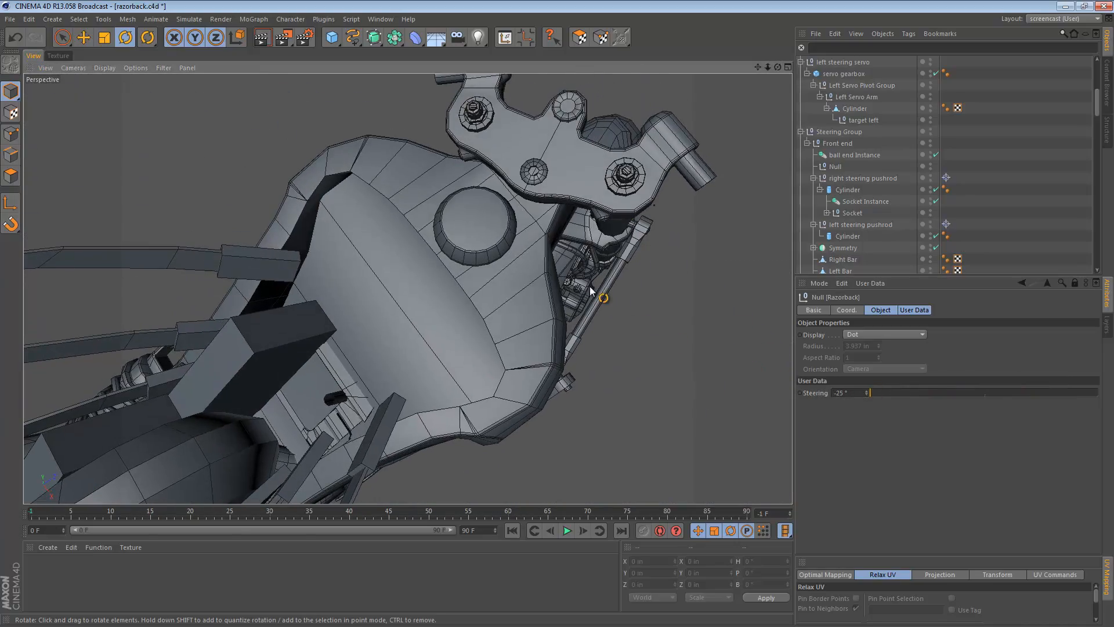
alt+drag(590, 289, 522, 246)
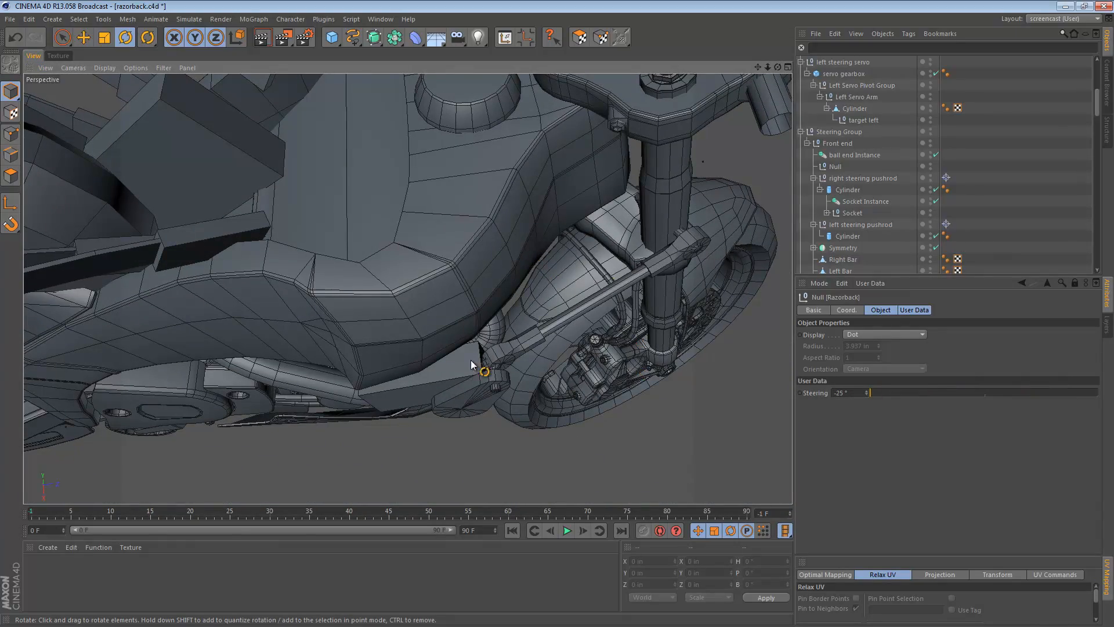
alt+right_drag(453, 359, 507, 358)
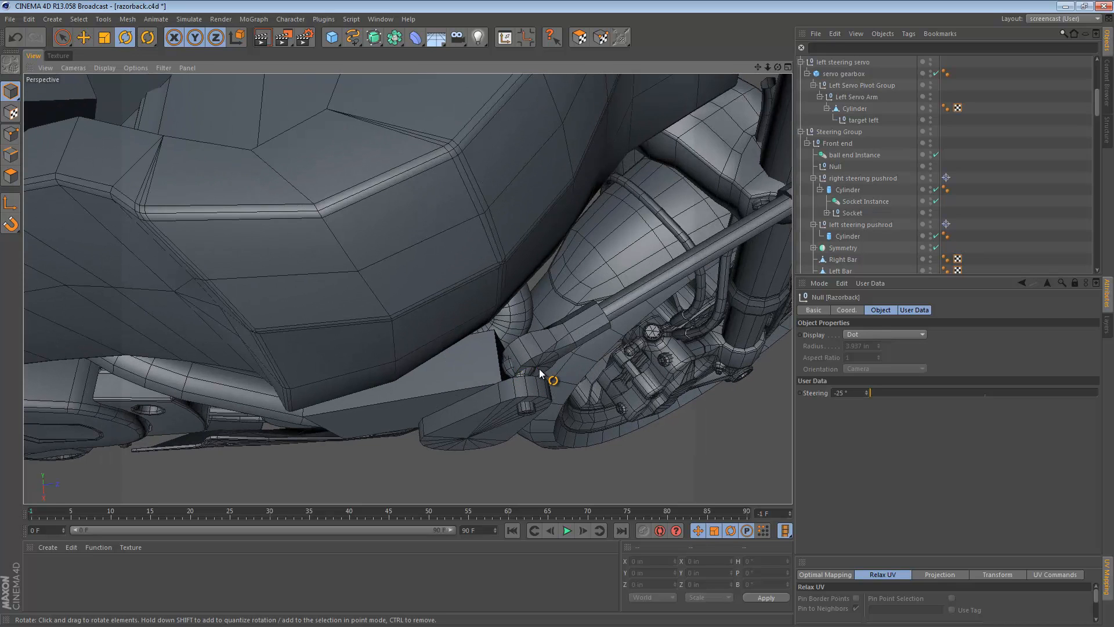
alt+middle_drag(538, 367, 468, 356)
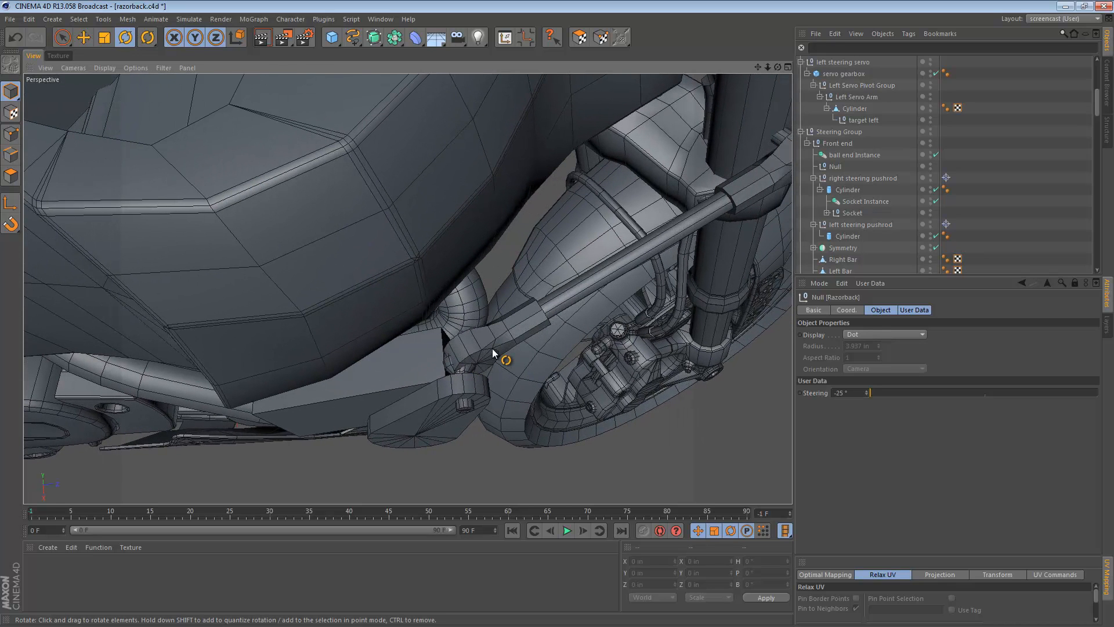
alt+drag(572, 293, 611, 250)
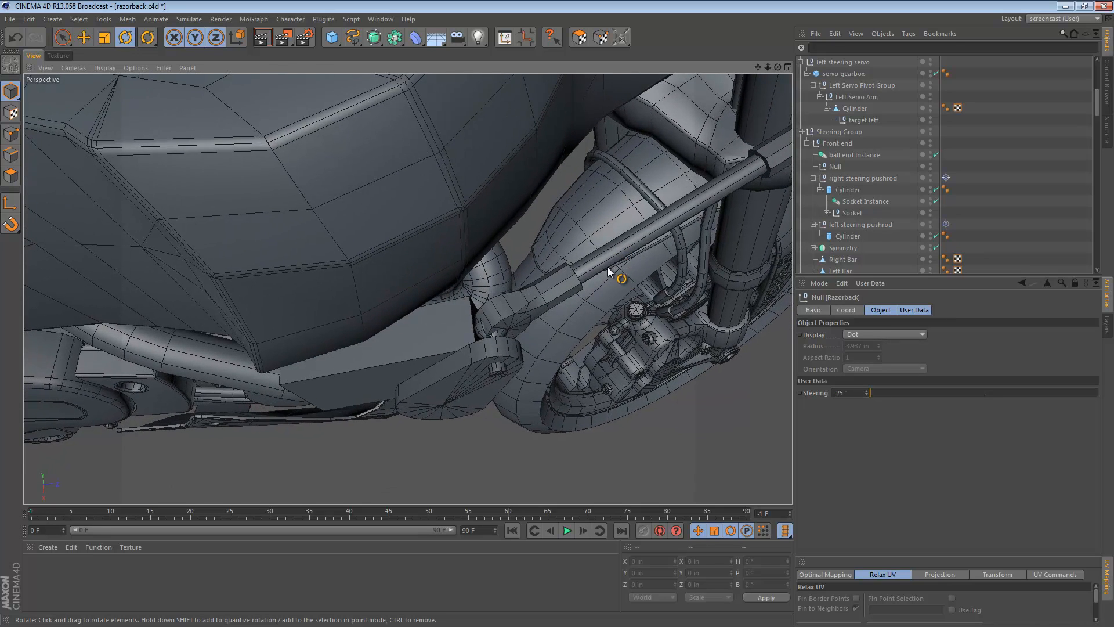
drag(869, 392, 1110, 365)
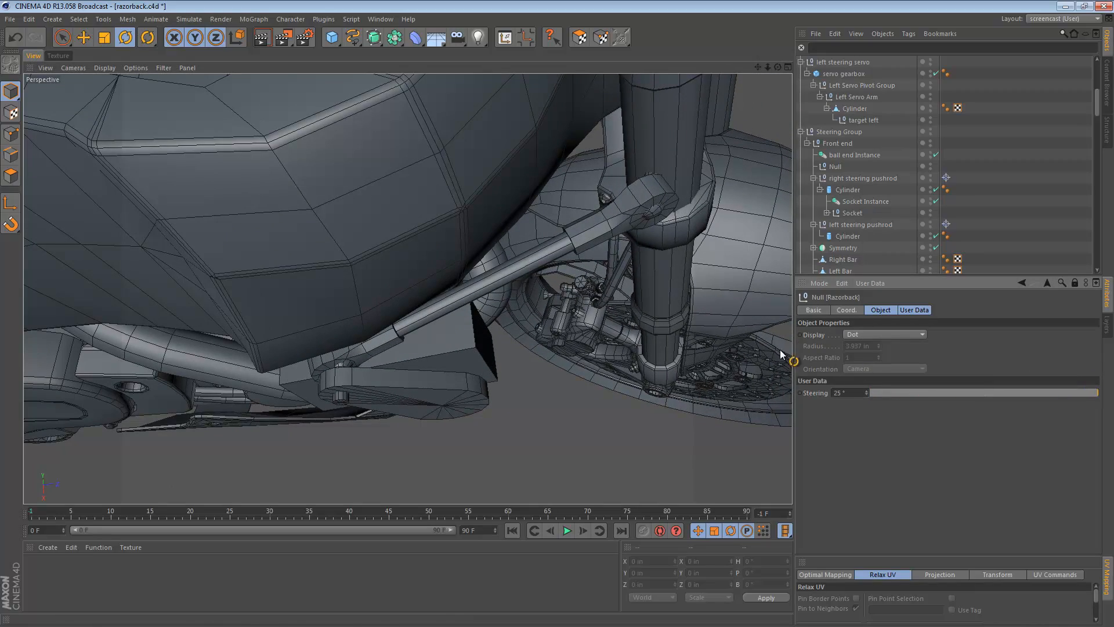
scroll(734, 339, up, 5)
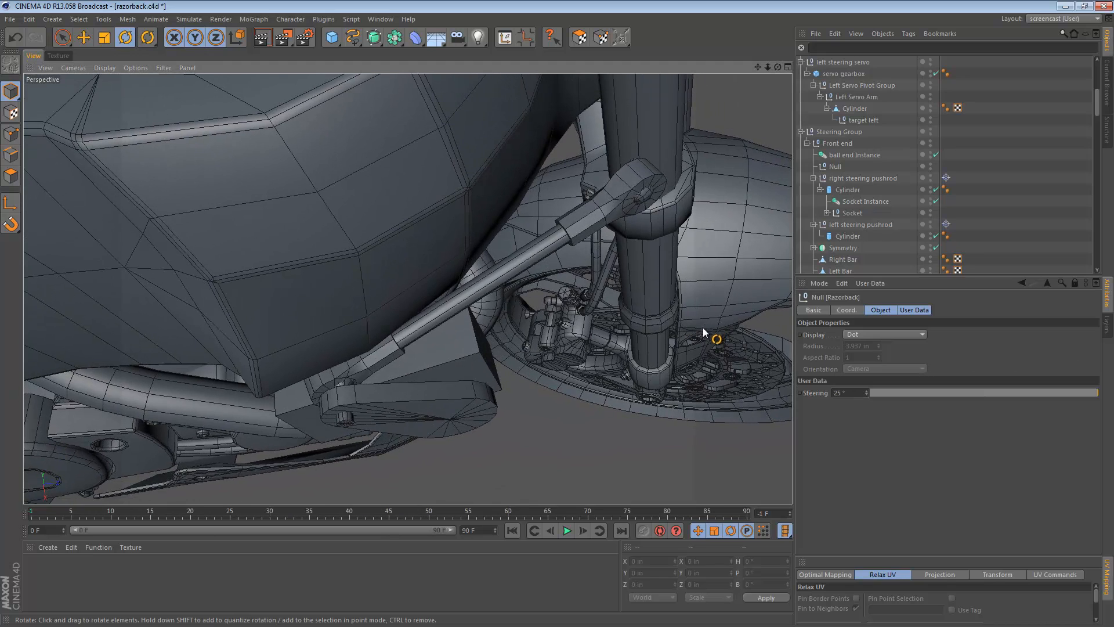
- Open the Razorback's XPresso expression, move its editor clear of the pushrod and display the Range Mapper node's parameters
scroll(957, 86, up, 6)
double_click(945, 63)
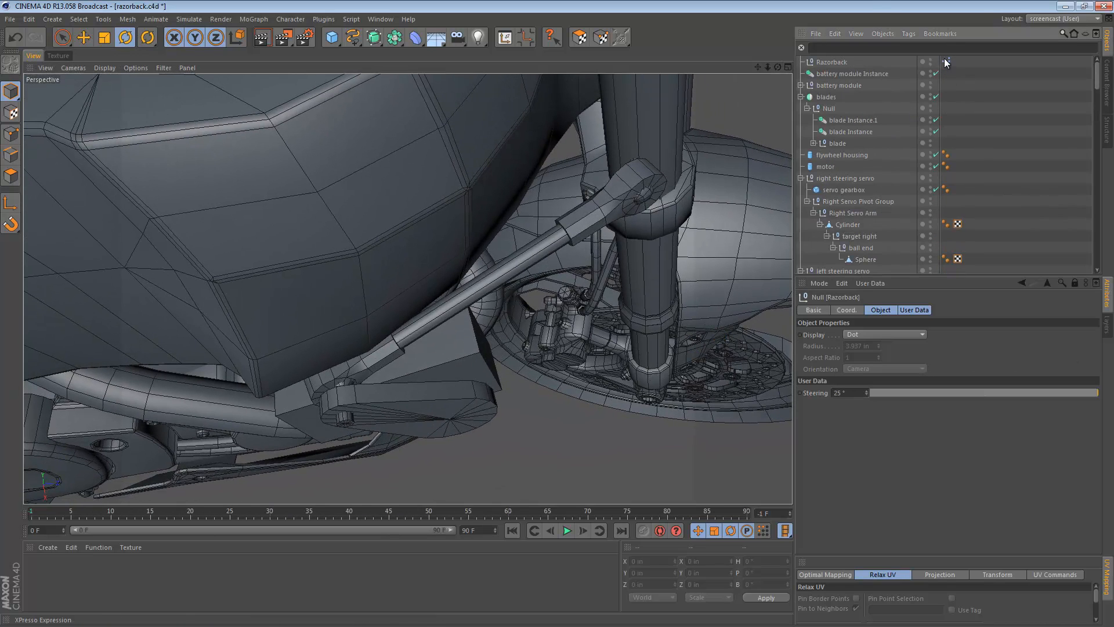
drag(393, 401, 858, 360)
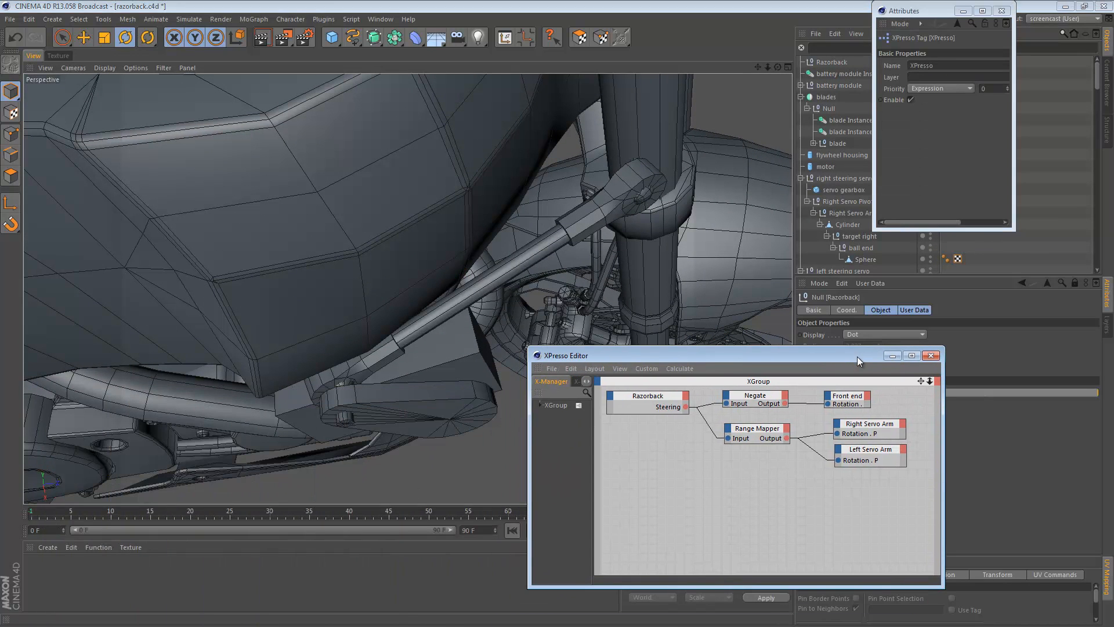
click(757, 434)
drag(757, 355, 519, 429)
click(1002, 11)
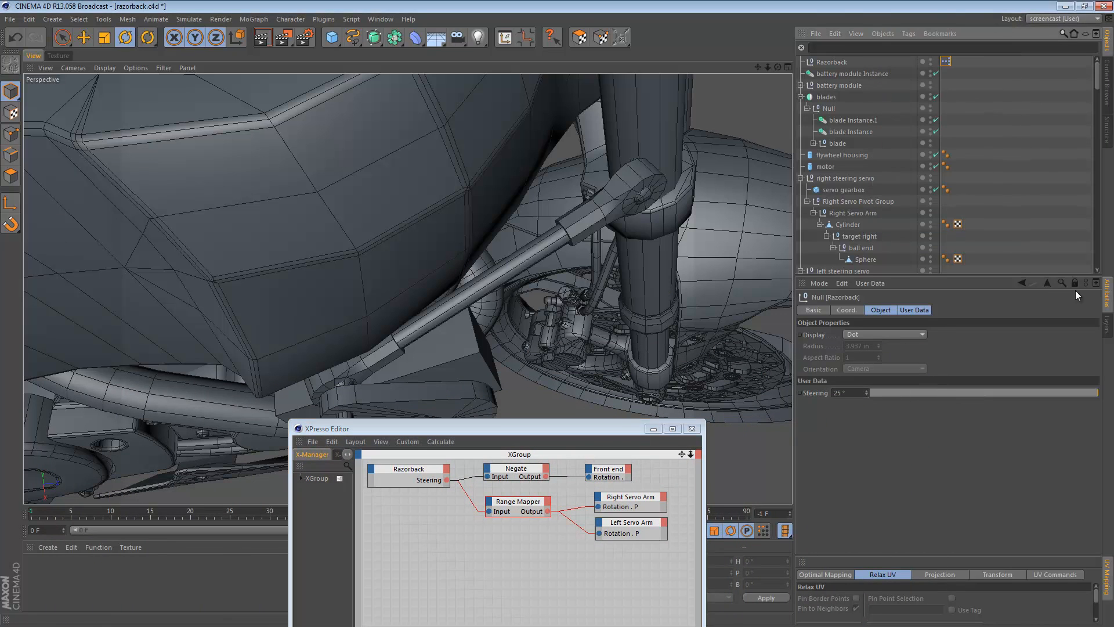
click(518, 508)
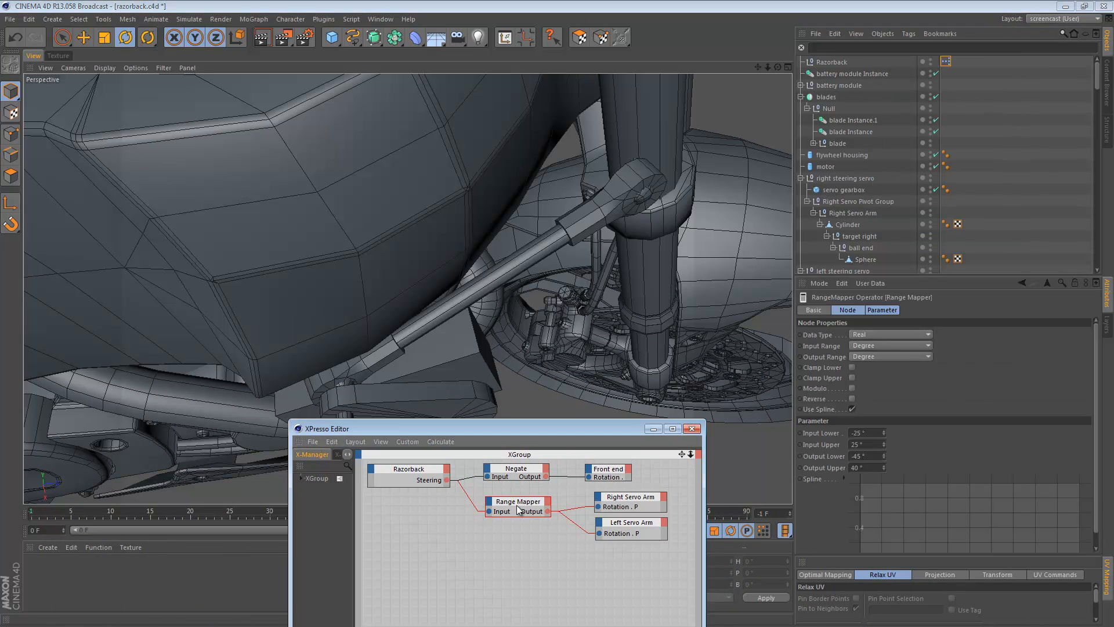
drag(600, 429, 583, 465)
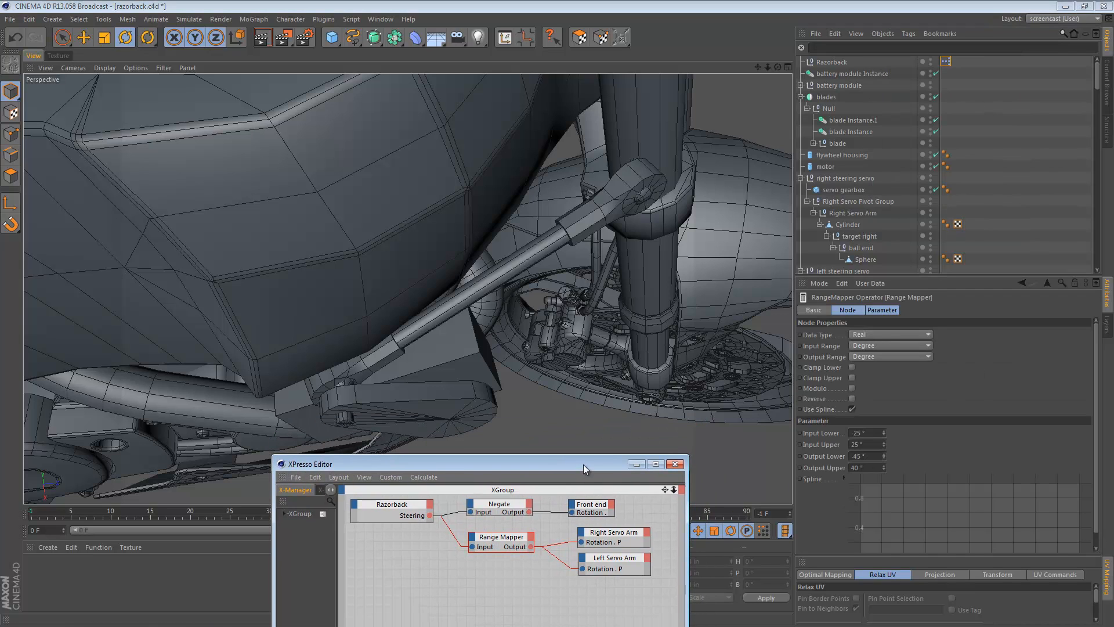
click(859, 467)
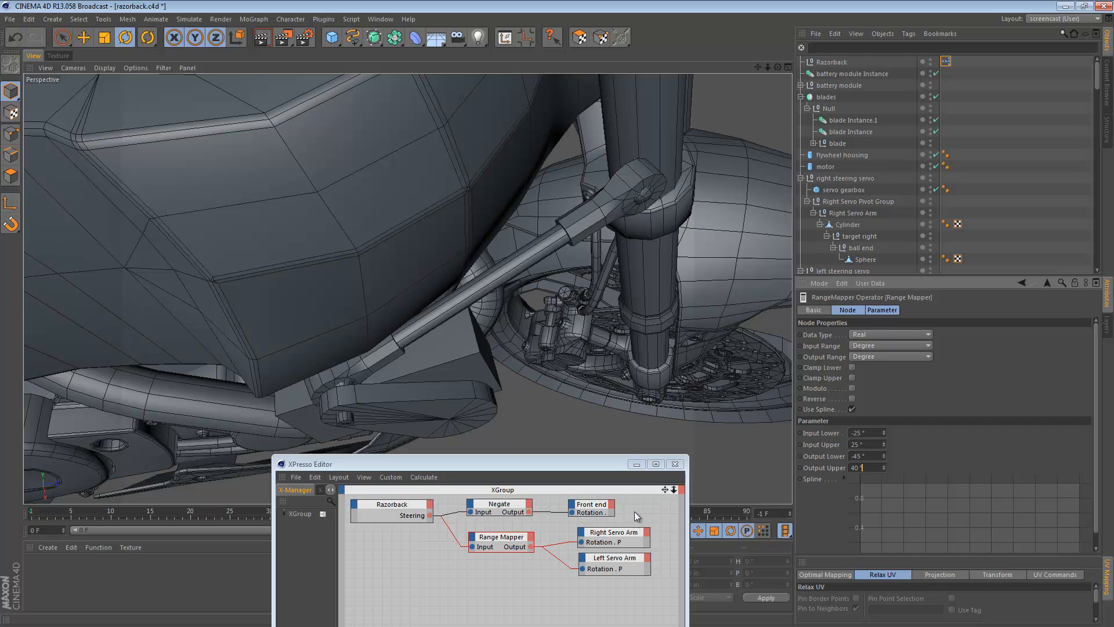
click(508, 543)
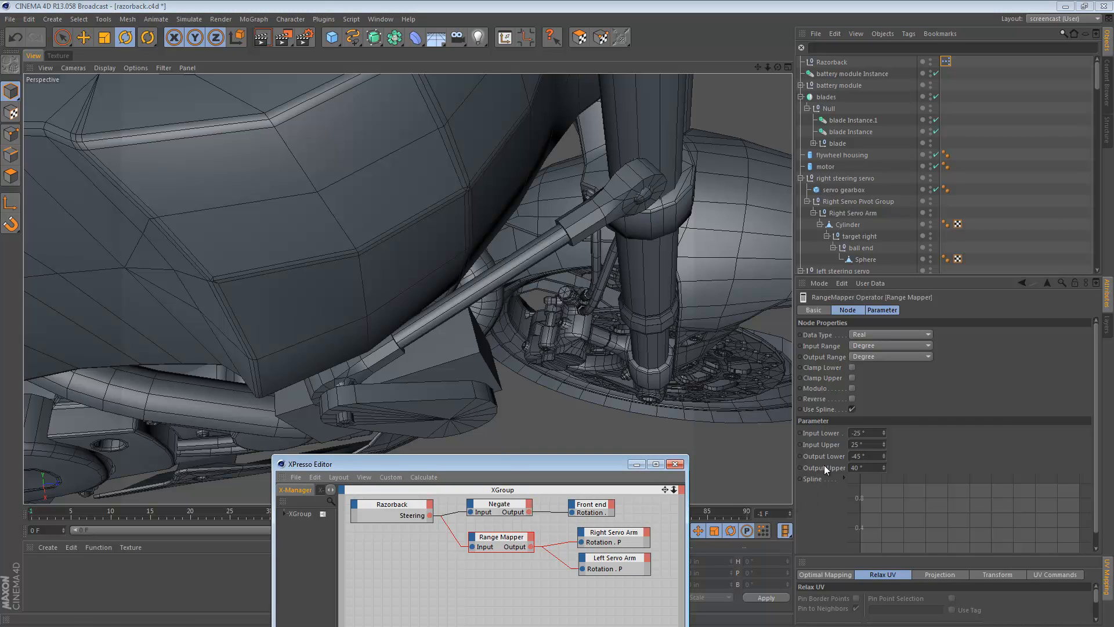
click(882, 456)
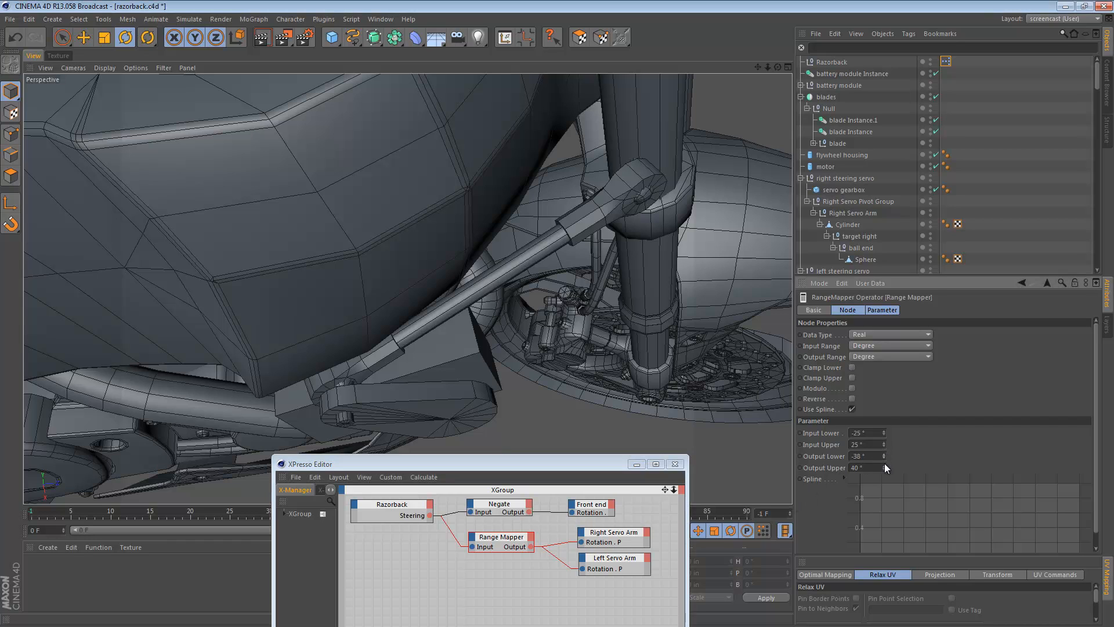
key(ctrl+z)
- Set the Range Mapper's Output Upper to 47°
click(866, 467)
scroll(866, 467, up, 1)
scroll(867, 467, up, 4)
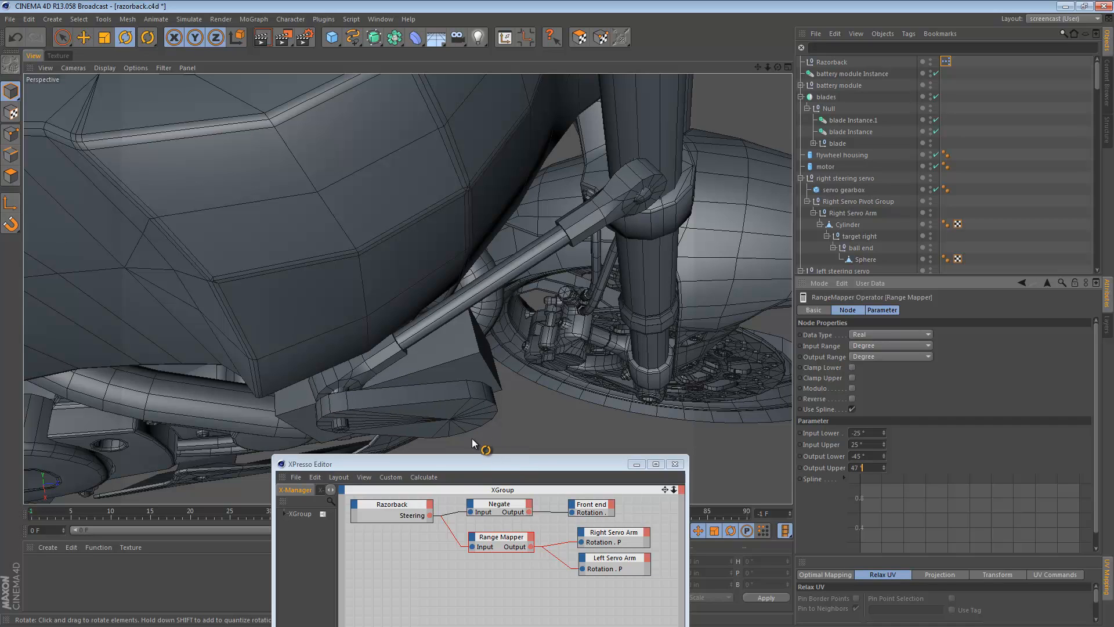
- Swing the Razorback's Steering to -25° and set the Range Mapper's Output Lower to -56°
click(849, 61)
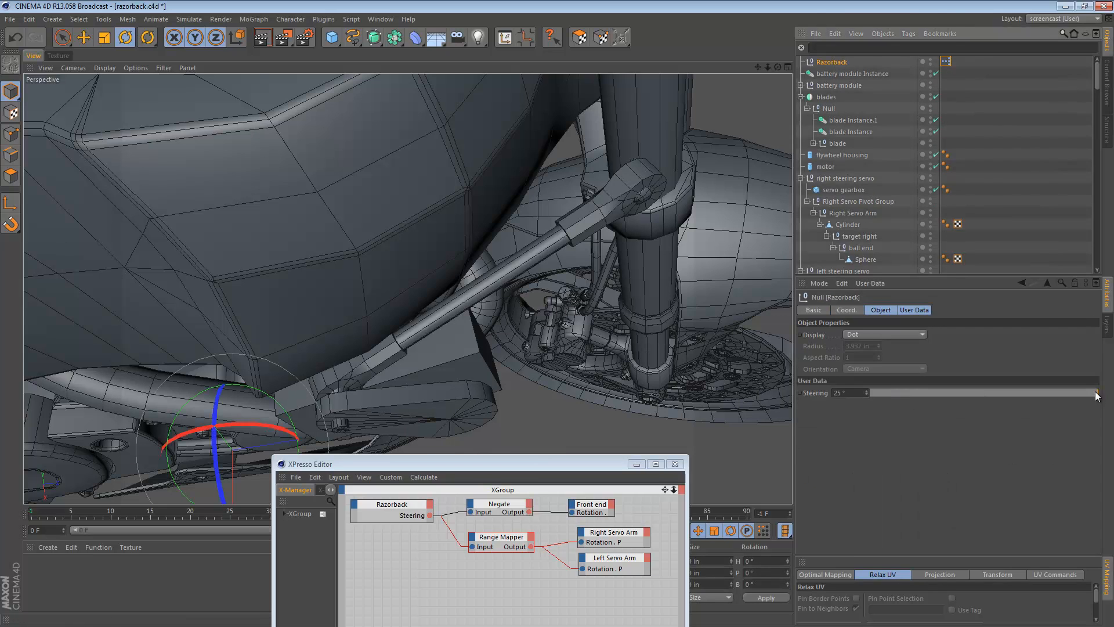
drag(1096, 394, 837, 398)
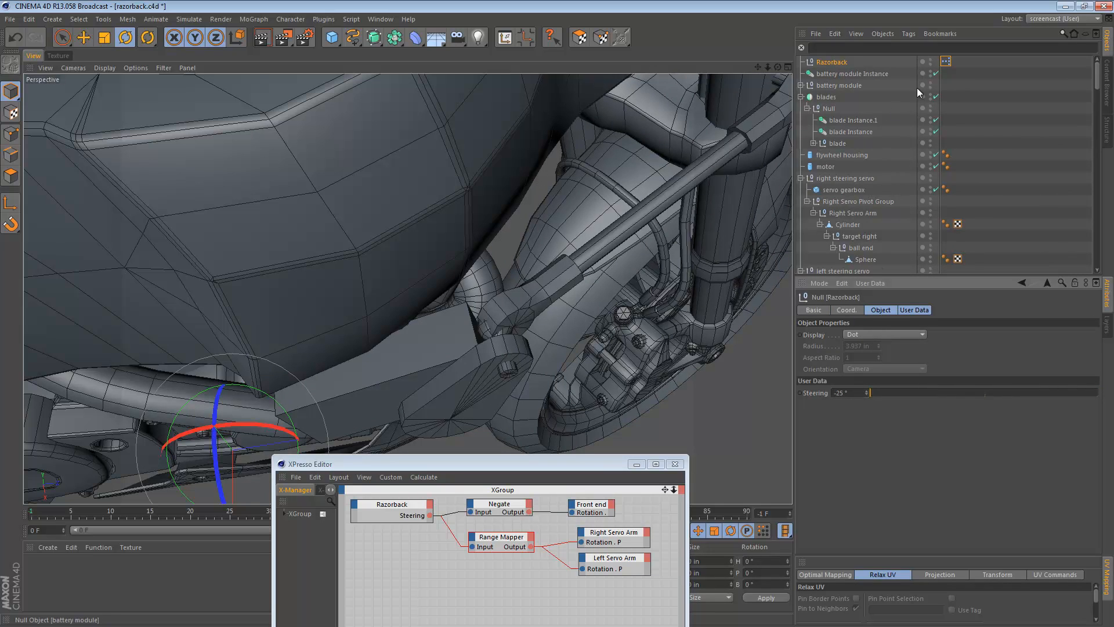
click(505, 533)
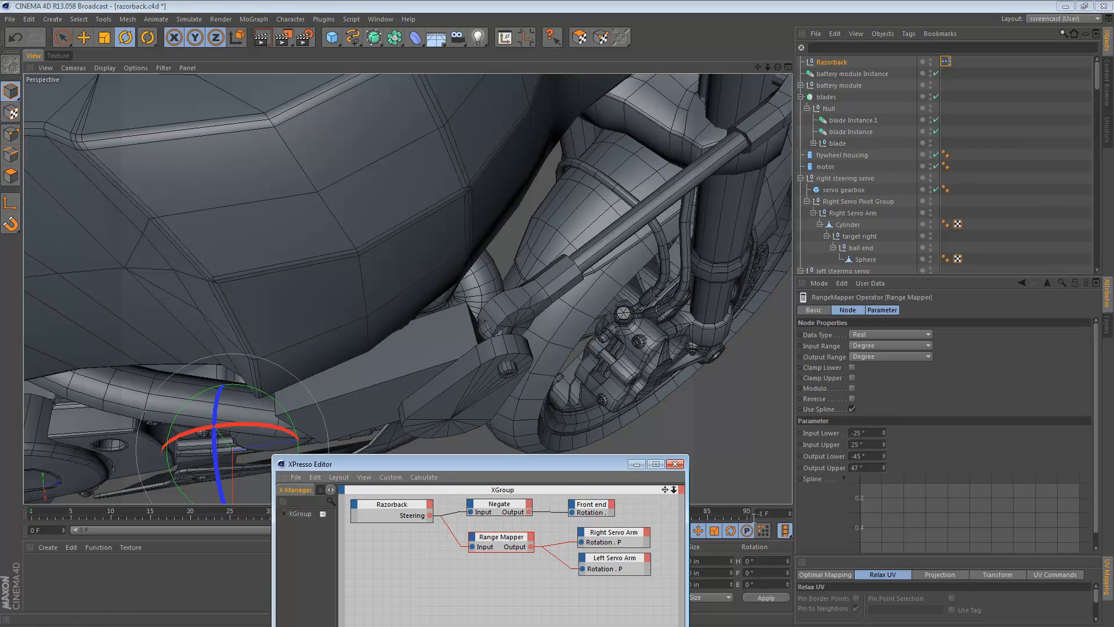
click(864, 456)
text(-51)
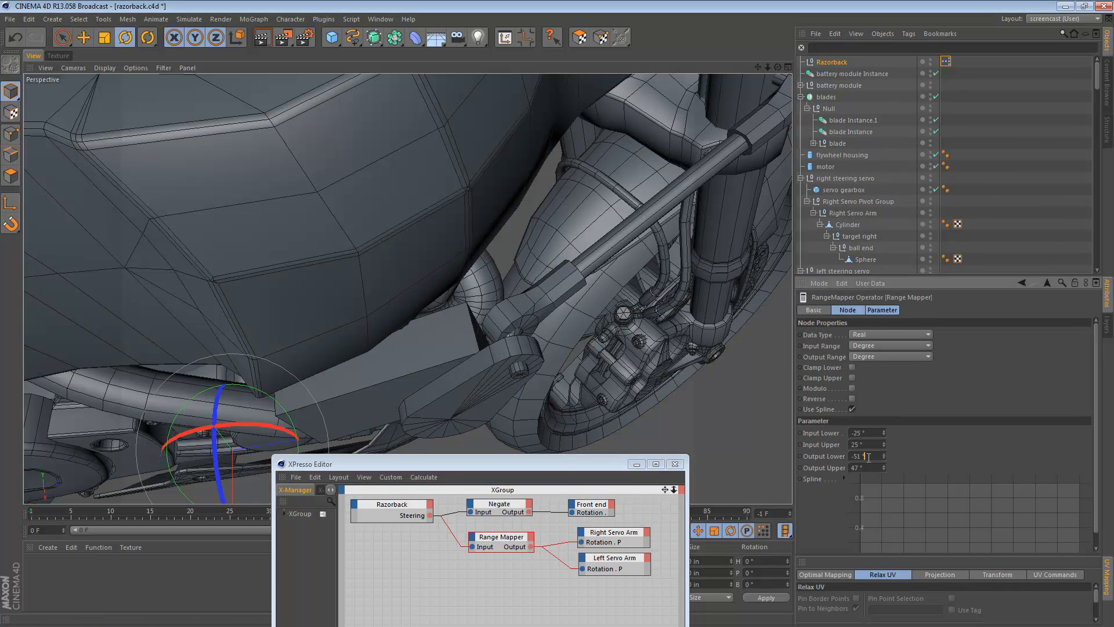
scroll(868, 457, down, 5)
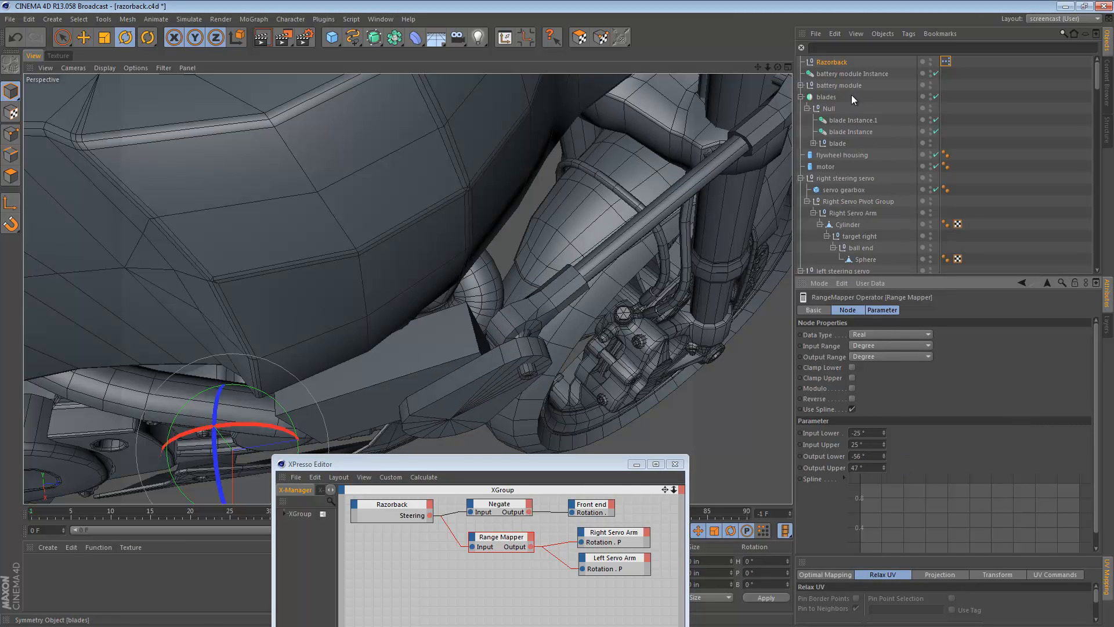
- Examine the right pushrod from several angles with the Razorback's Steering at 25° and at intermediate angles around -11°
click(838, 62)
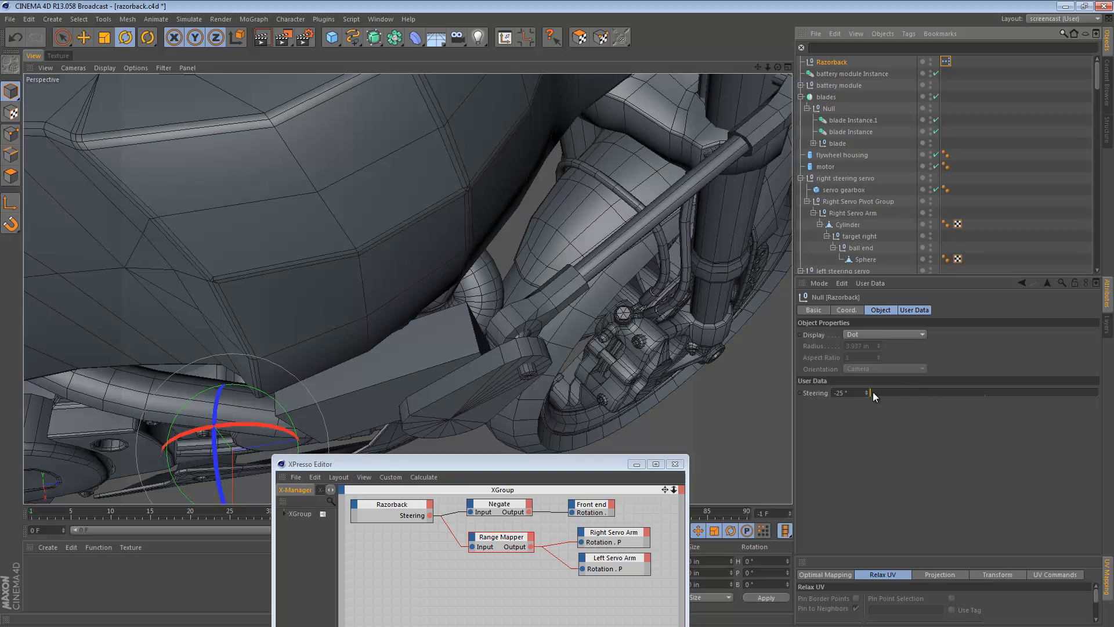
drag(873, 392, 1106, 401)
alt+drag(769, 299, 651, 287)
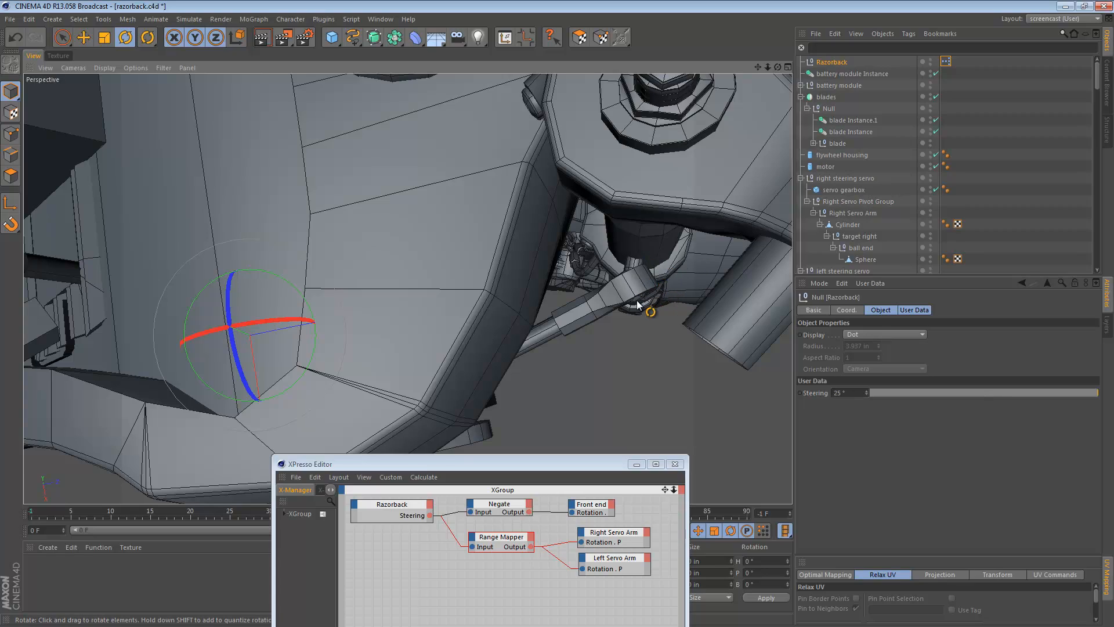
alt+drag(637, 304, 627, 334)
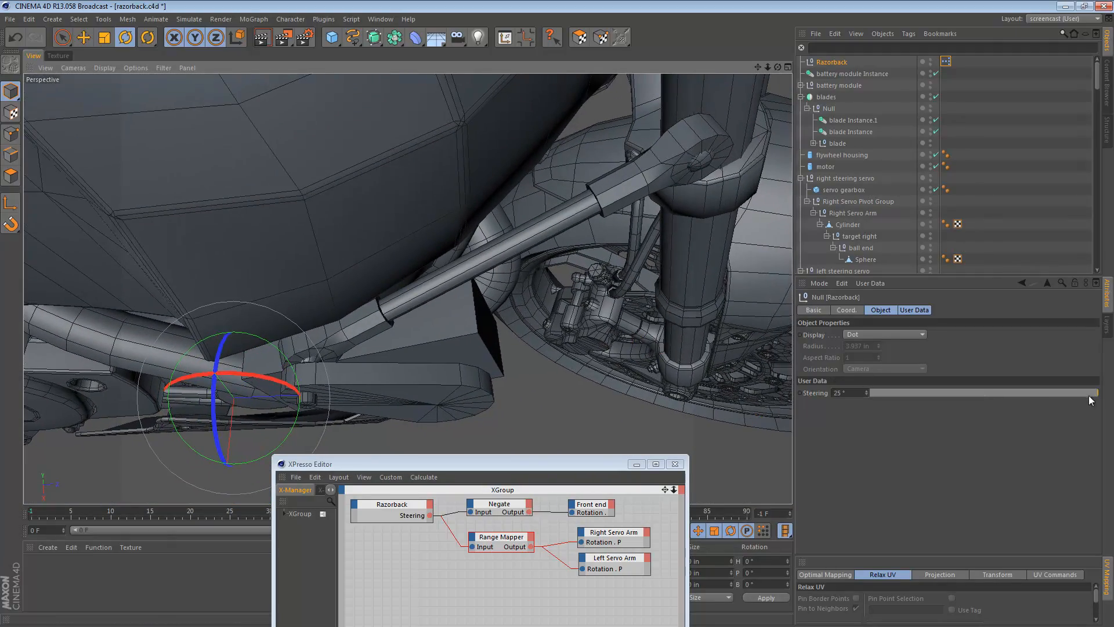
drag(1099, 396, 934, 400)
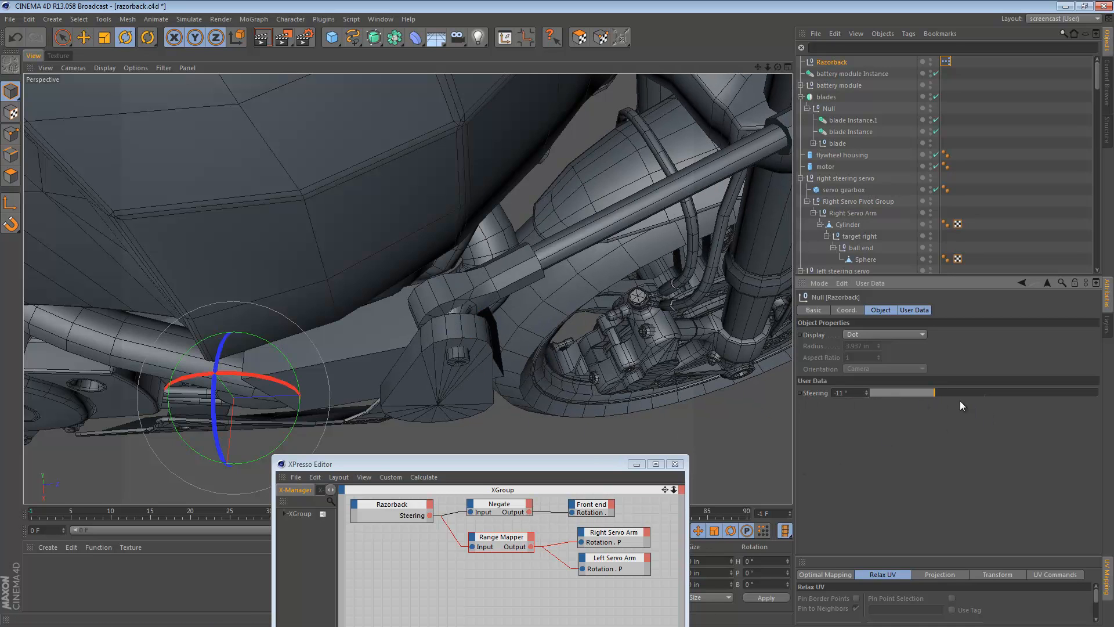
mouse_move(958, 395)
mouse_down()
mouse_move(897, 395)
mouse_move(987, 392)
mouse_move(875, 399)
mouse_move(942, 391)
mouse_up()
- Expand the Range Mapper's Spline graph and add curve end points at 0, 0 and 1, 1
click(502, 537)
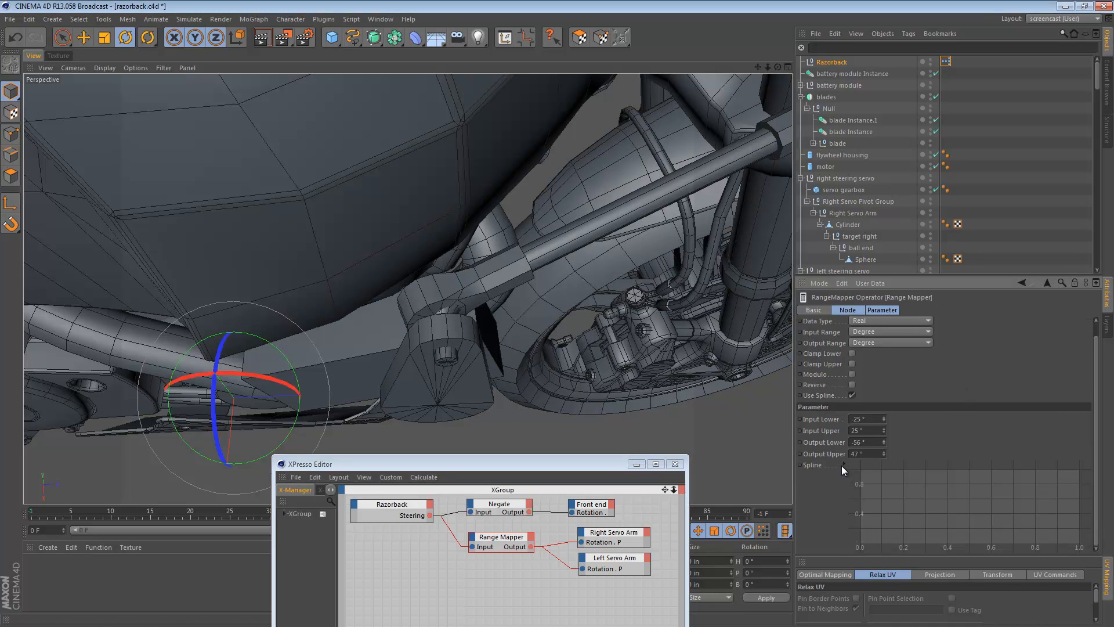
click(843, 463)
scroll(921, 377, down, 4)
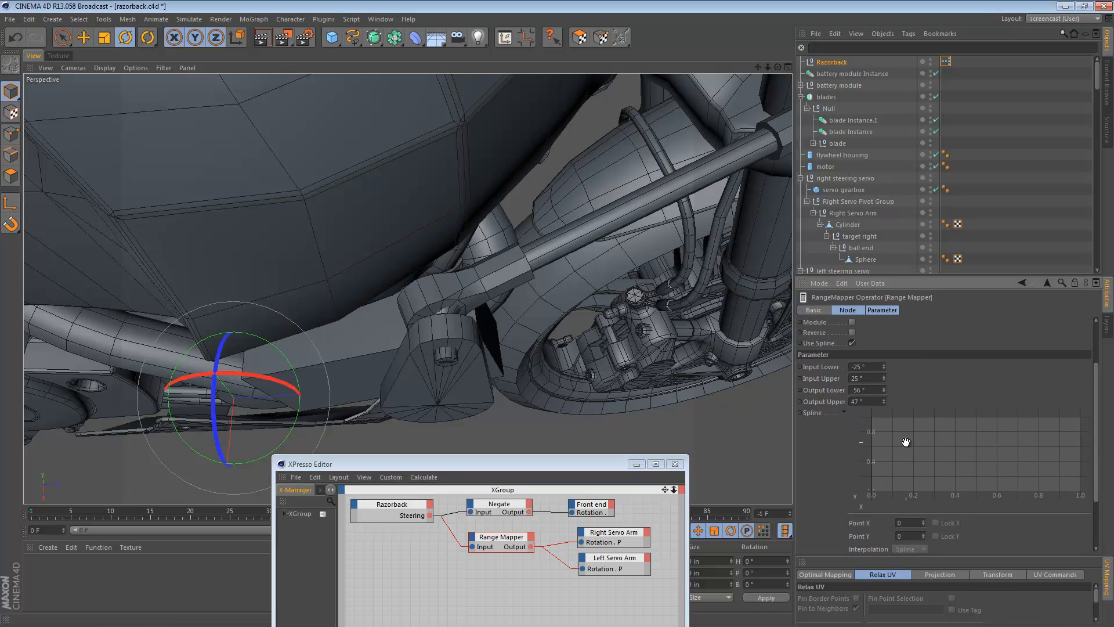
middle_drag(906, 442, 887, 458)
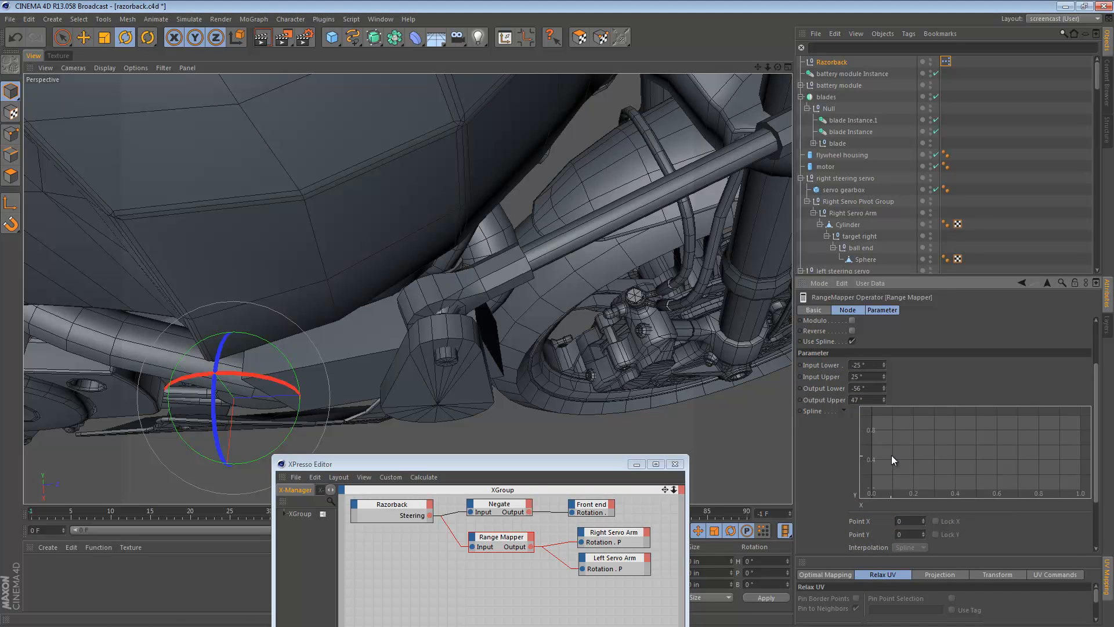
ctrl+click(886, 486)
ctrl+drag(1021, 443, 1112, 401)
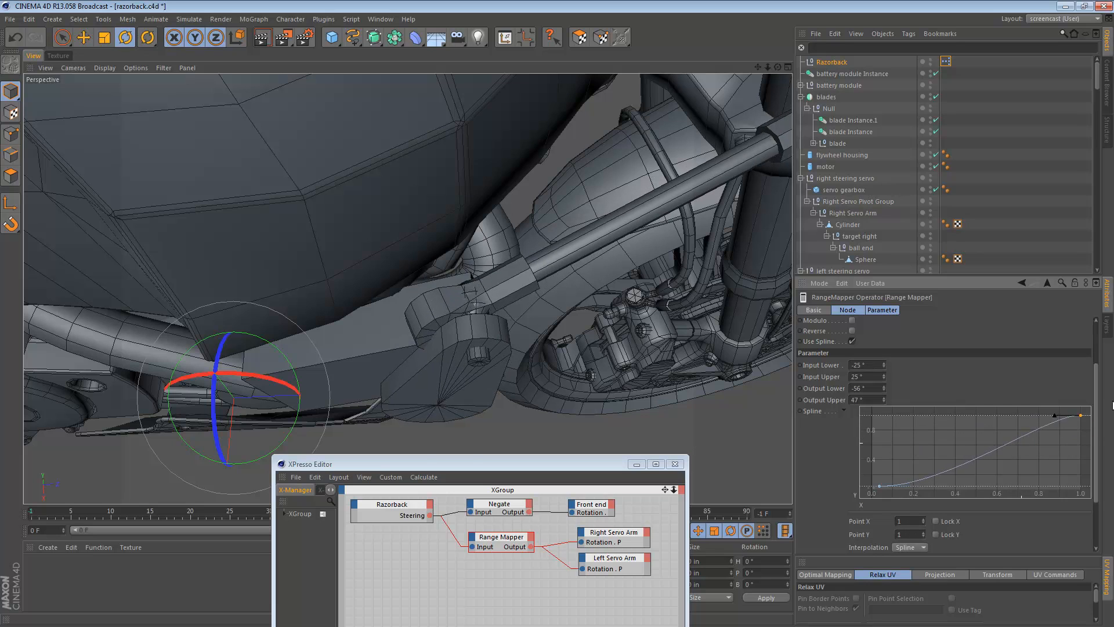
drag(879, 486, 842, 502)
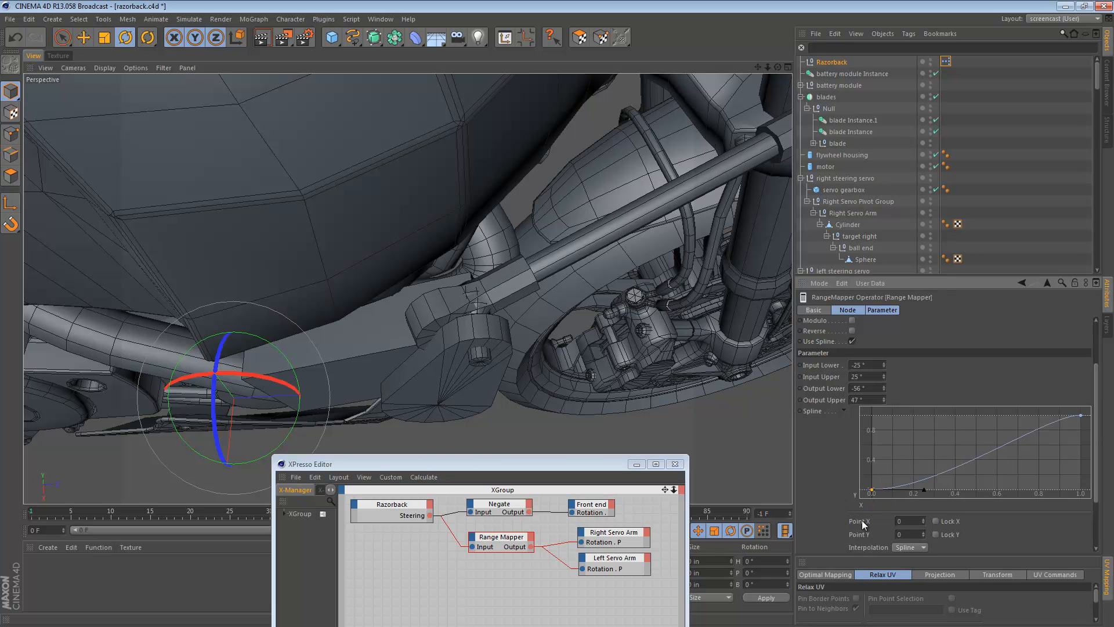
- Straighten the Range Mapper spline by adjusting its end tangents, add a point at X 0.307, Y 0.35 and shorten that point's upper tangent
drag(925, 489, 913, 472)
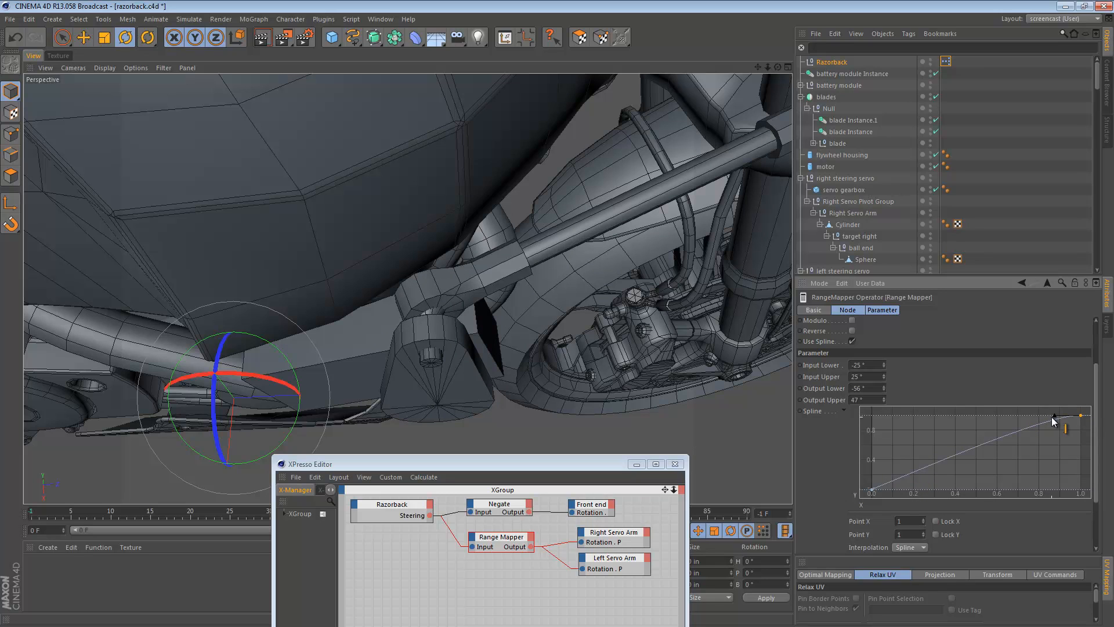
drag(1054, 420, 1068, 422)
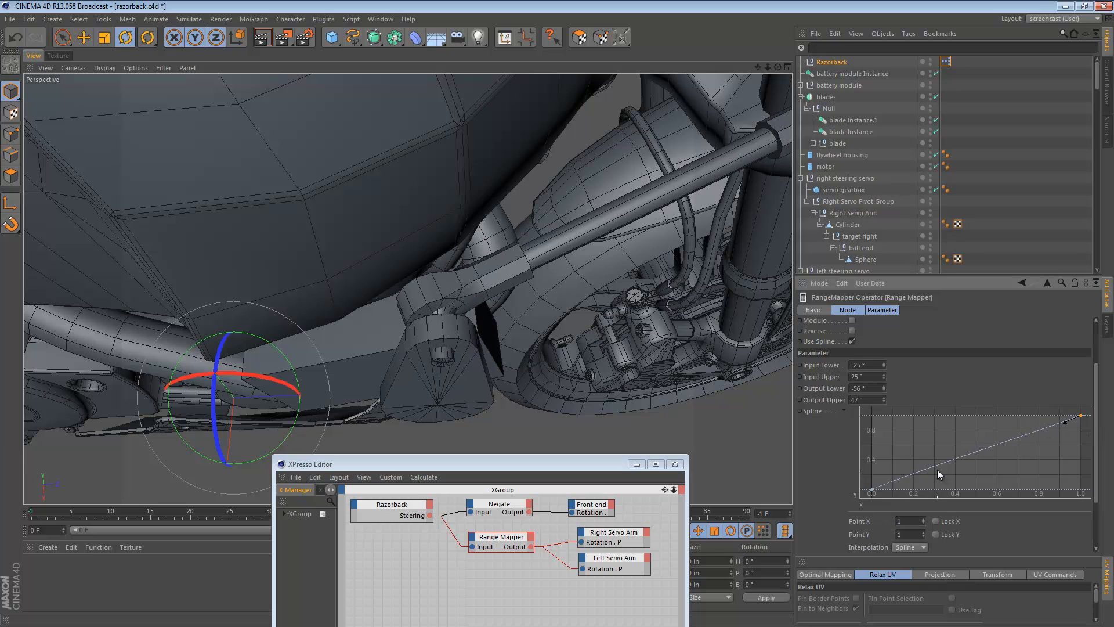
ctrl+drag(931, 467, 937, 465)
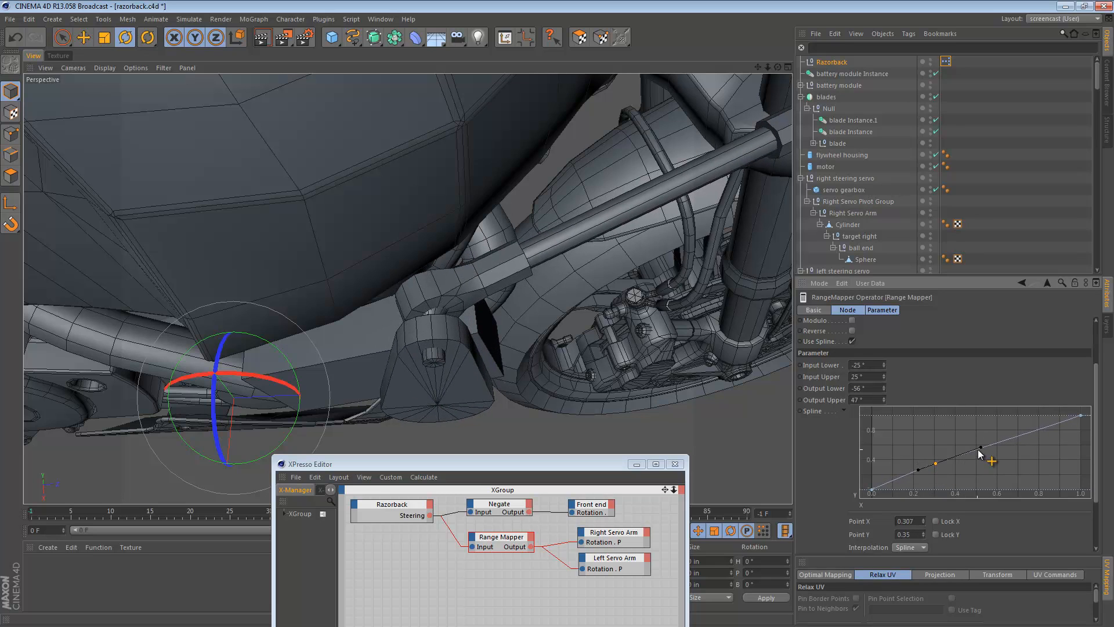
drag(977, 452, 955, 457)
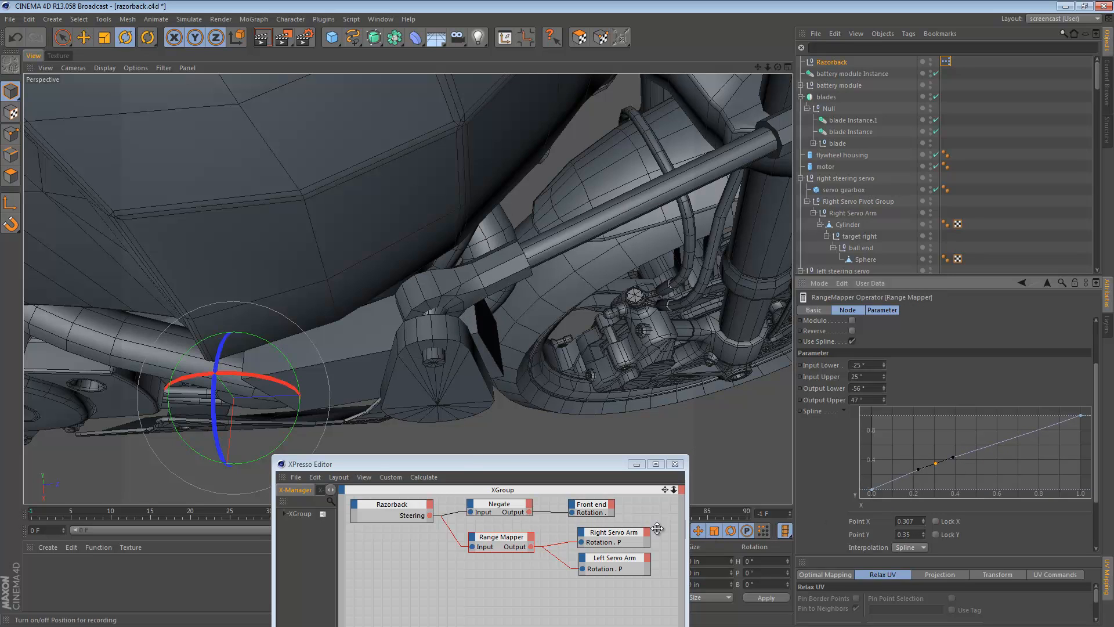
- Set the Razorback's Steering to 25° and view the right pushrod's fork joint from below
click(831, 62)
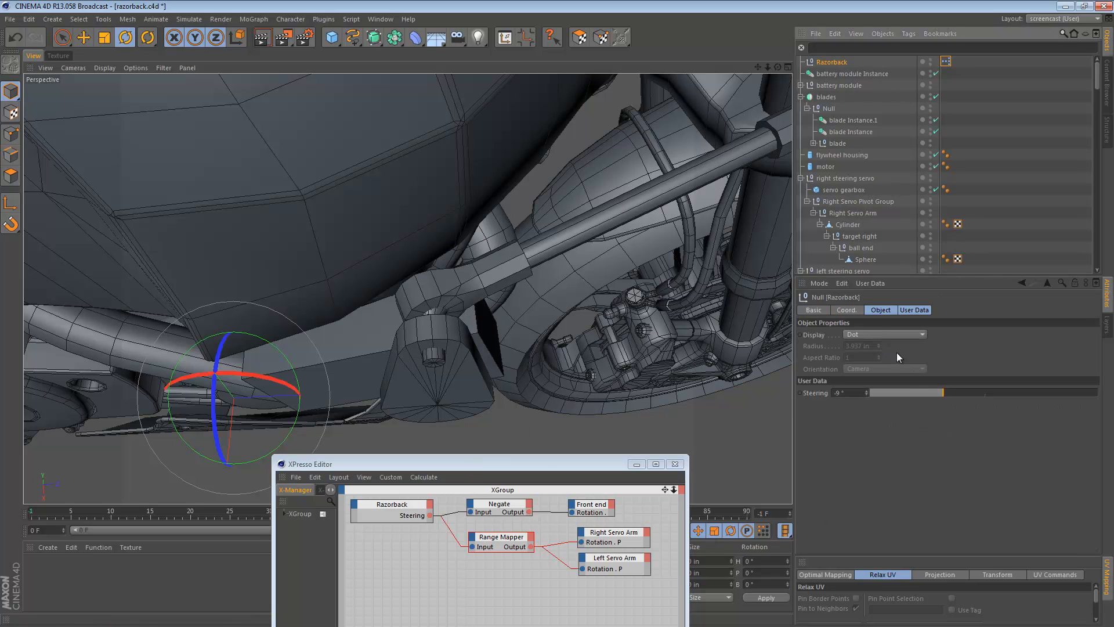
drag(939, 390, 1097, 377)
alt+drag(725, 267, 575, 209)
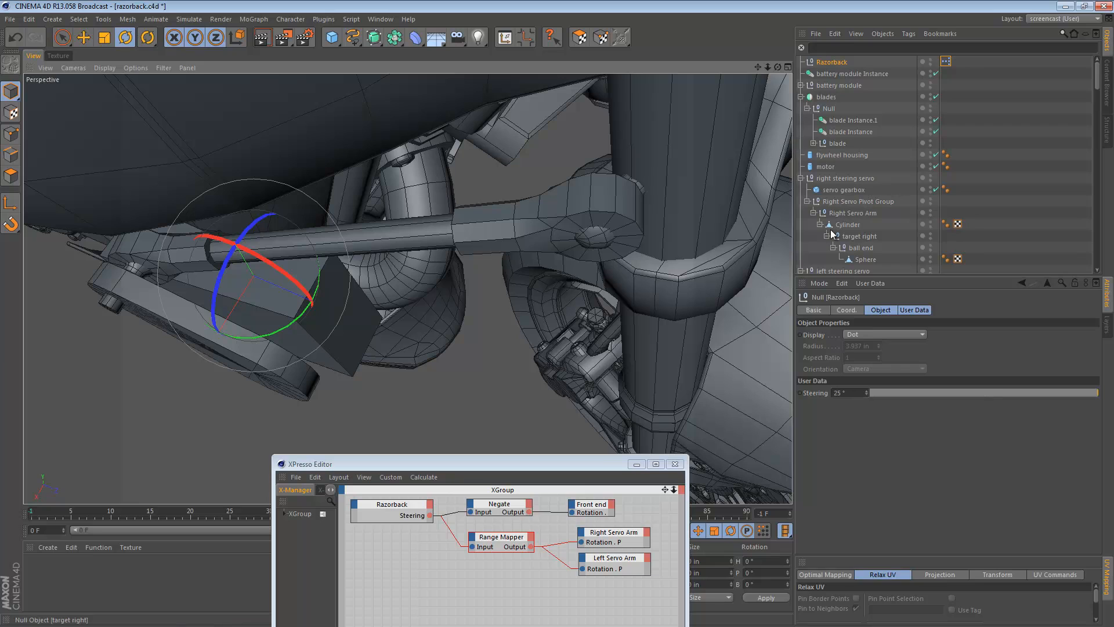
- Find and select the right steering pushrod group inside the Front end hierarchy
scroll(862, 217, down, 3)
click(859, 167)
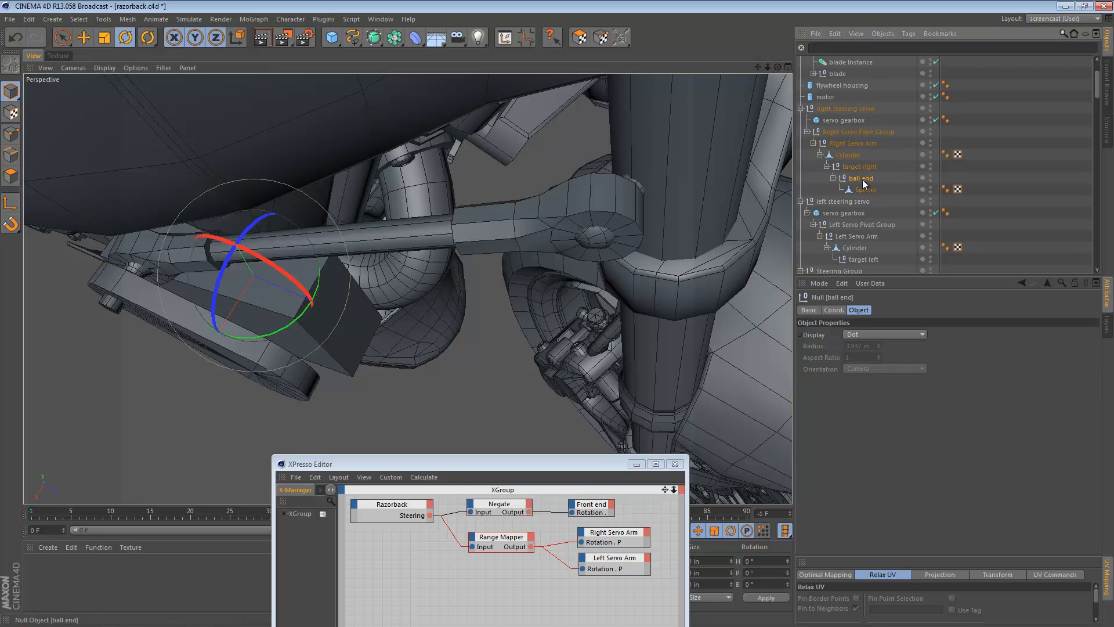
click(861, 237)
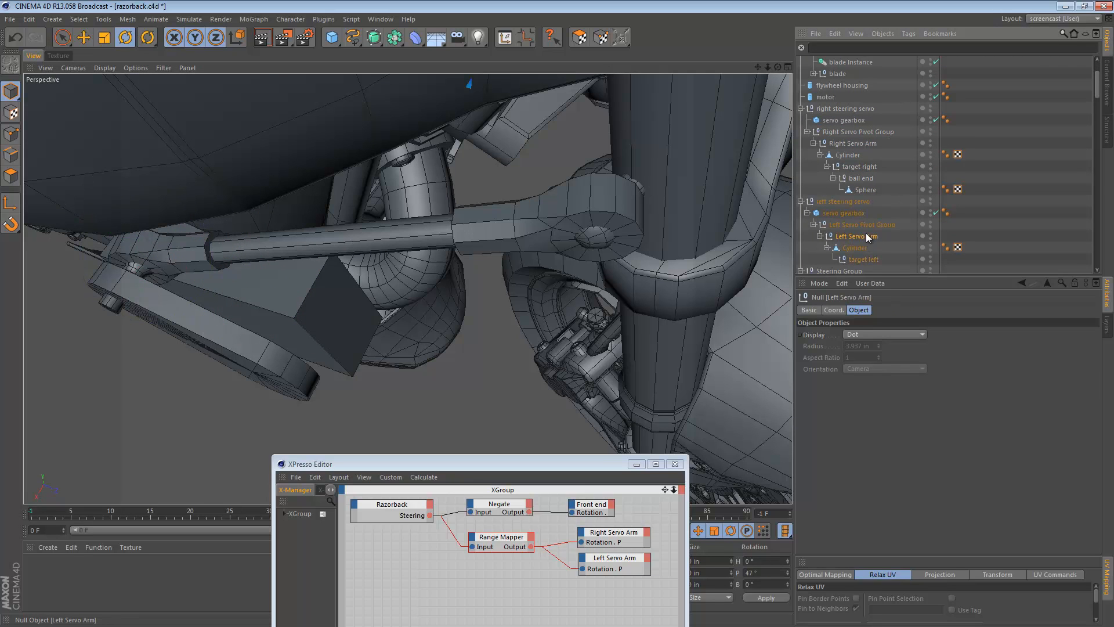
scroll(864, 229, down, 3)
click(852, 225)
scroll(855, 232, down, 3)
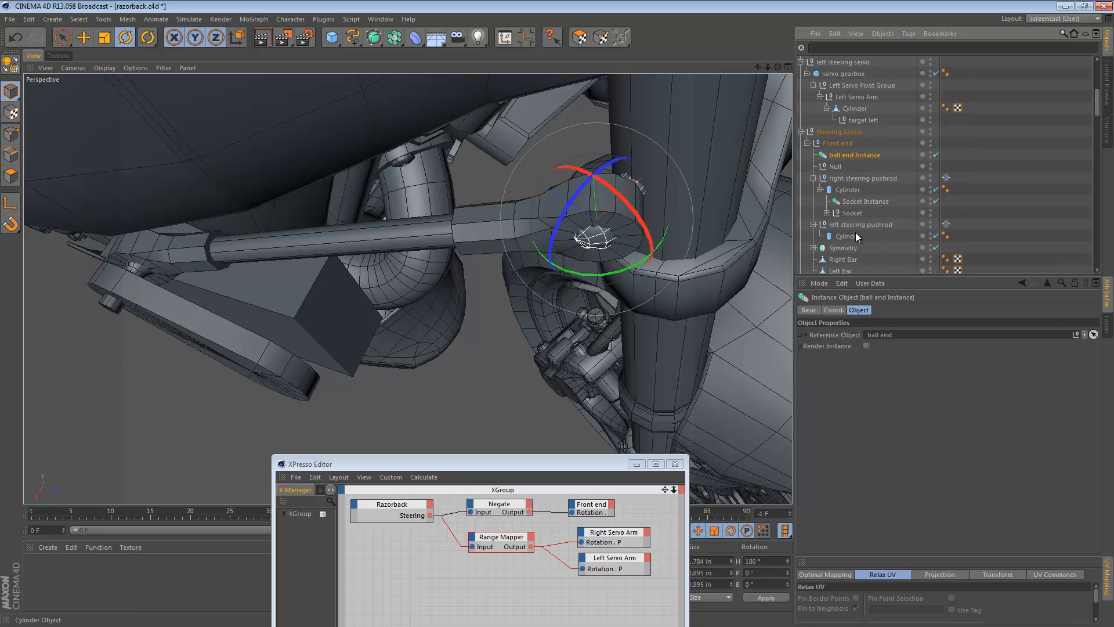
click(860, 188)
click(861, 179)
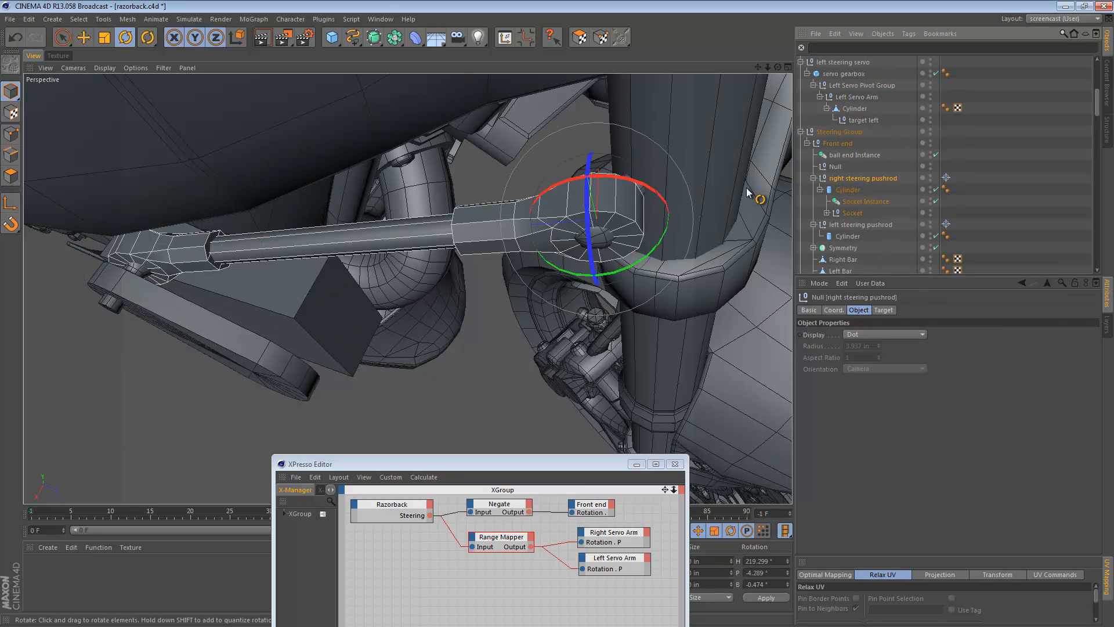
alt+drag(739, 163, 790, 205)
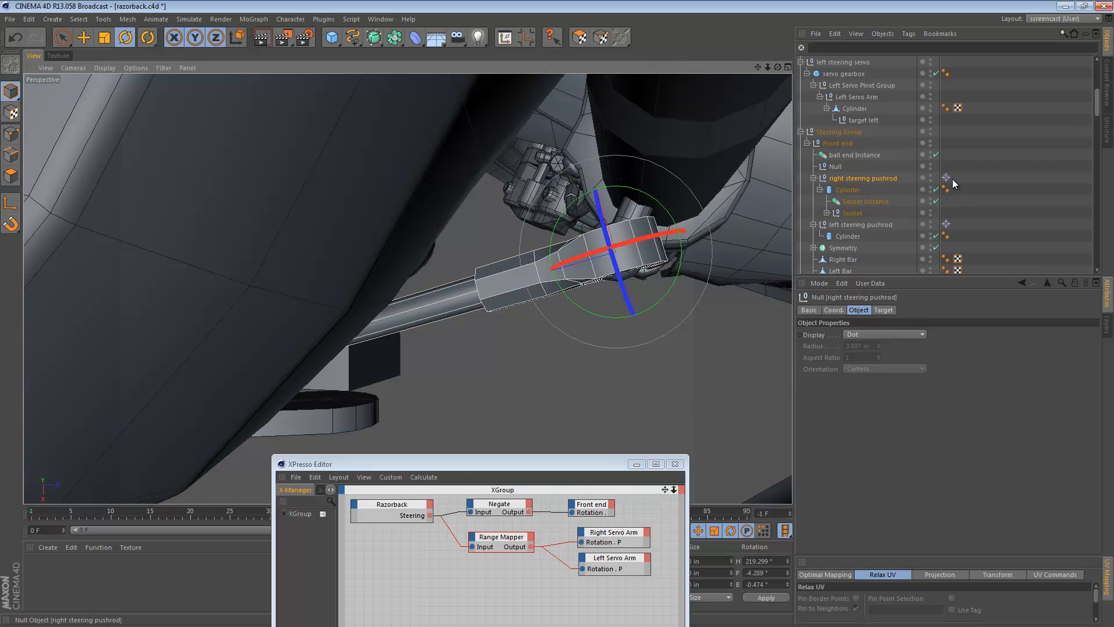
- Try moving the right steering pushrod off its ball end at the fork and undo the move
key(e)
drag(667, 277, 597, 96)
key(ctrl+z)
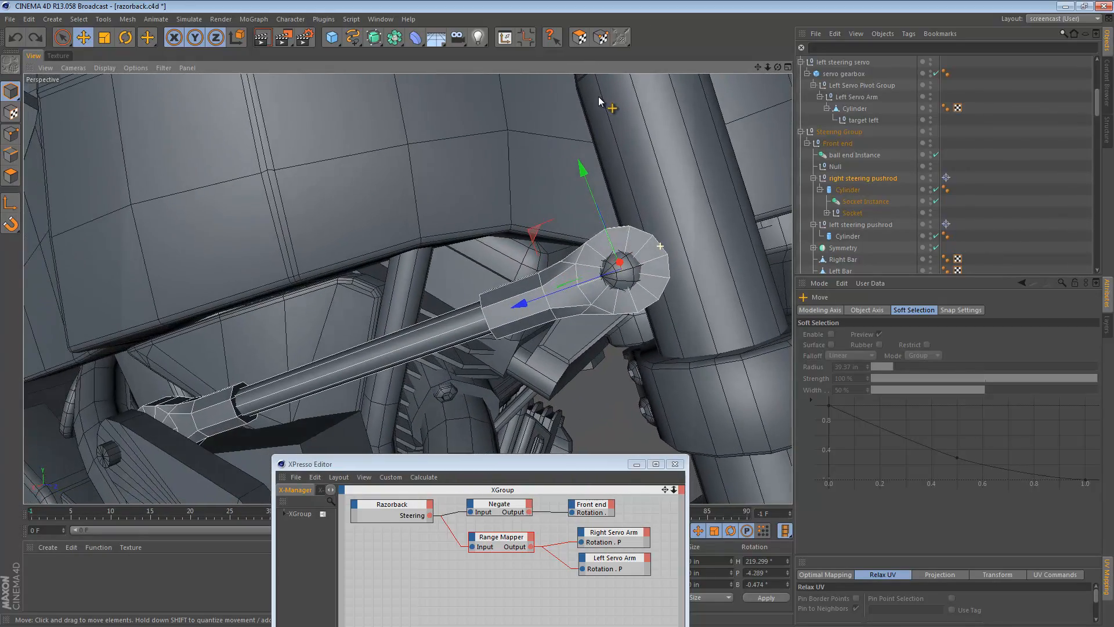
drag(667, 191, 783, 261)
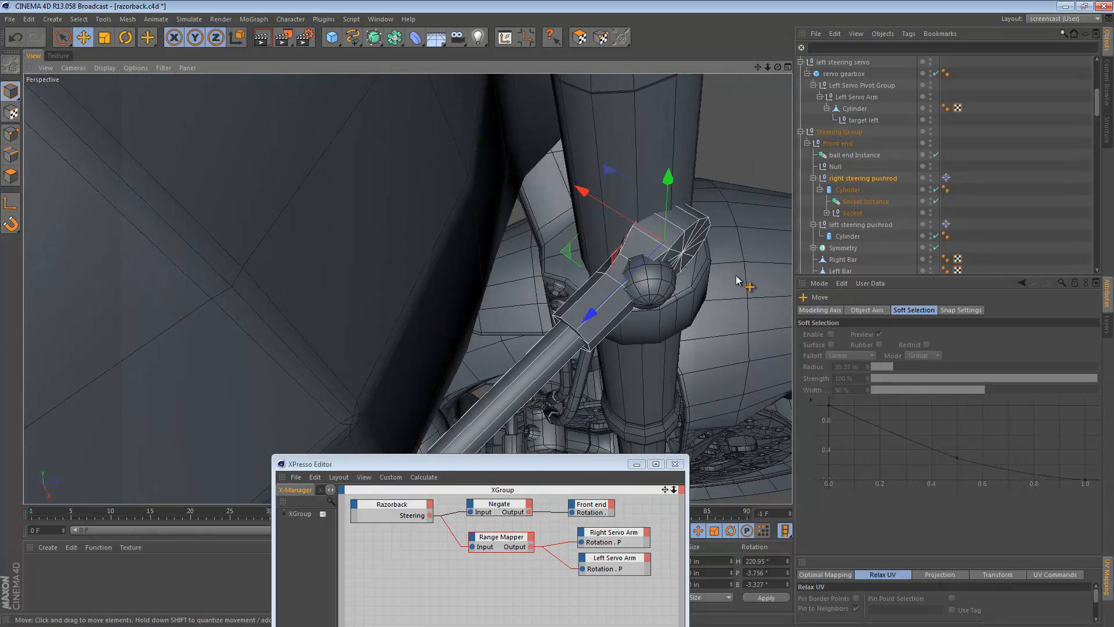
key(ctrl+z)
alt+drag(686, 273, 587, 361)
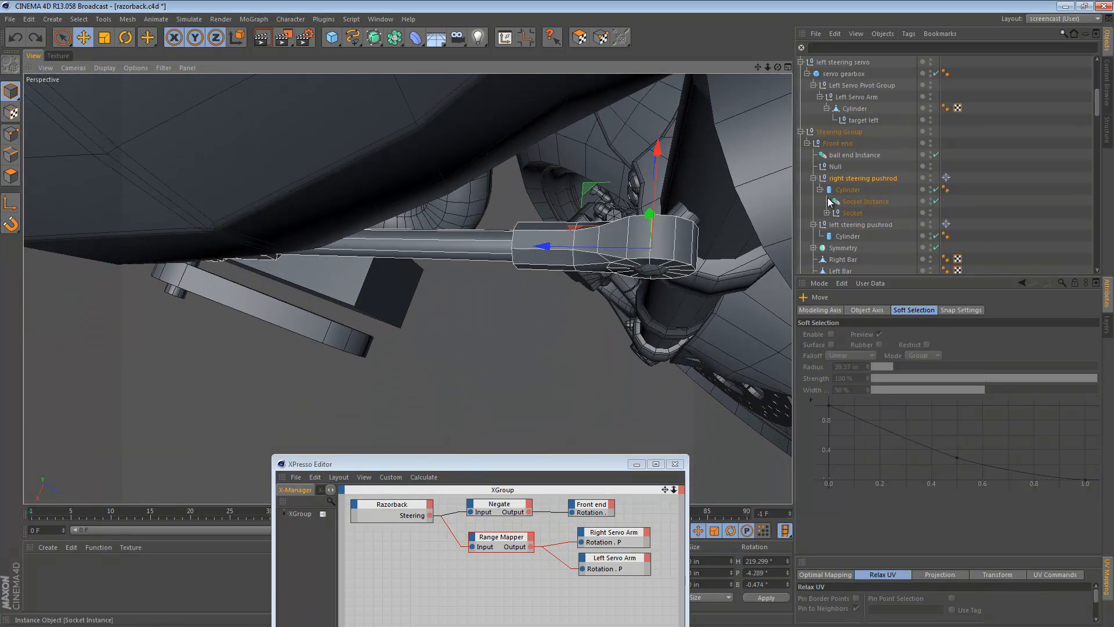
- Rotate the ball end Instance at the fork joint to suit the pushrod socket and deselect everything
click(847, 155)
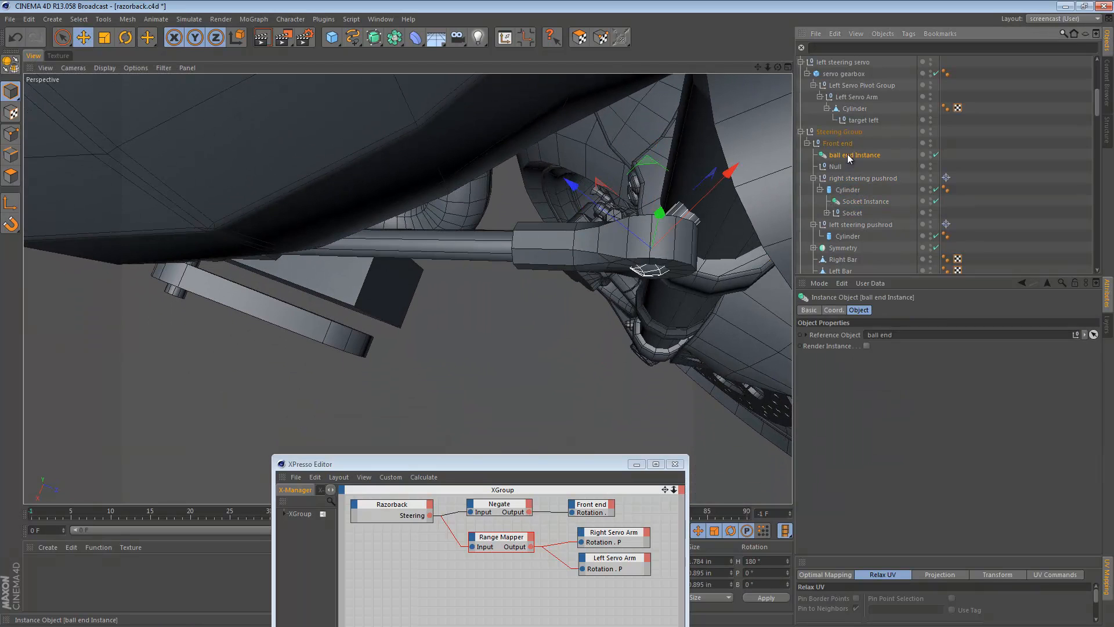
alt+drag(713, 211, 670, 250)
key(r)
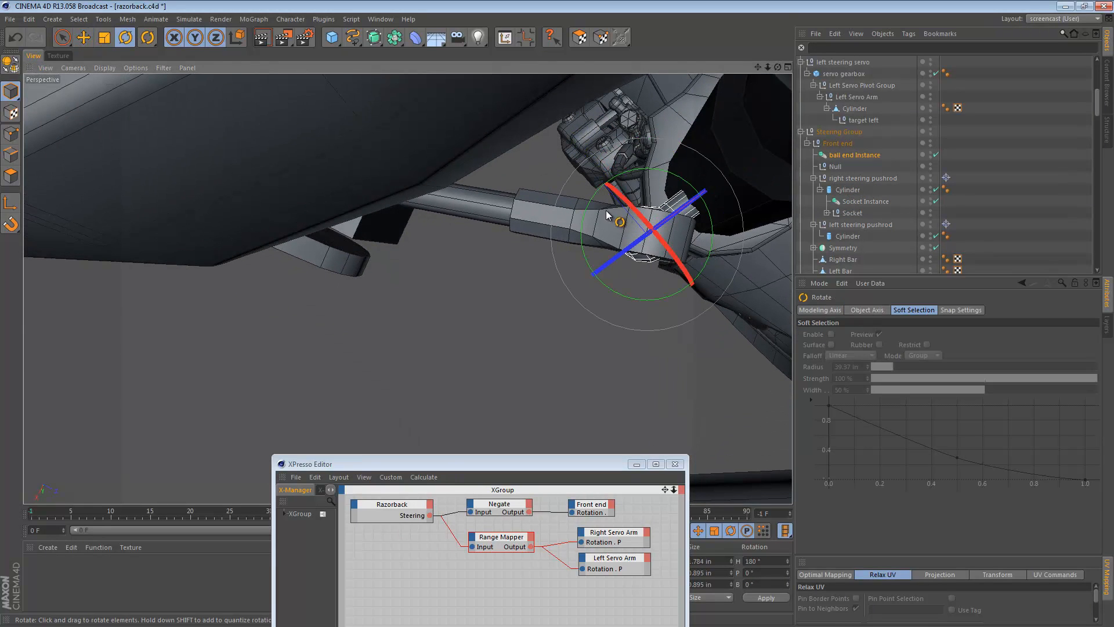
drag(607, 214, 591, 224)
alt+right_drag(721, 222, 661, 288)
alt+drag(662, 286, 645, 191)
key(ctrl+shift+a)
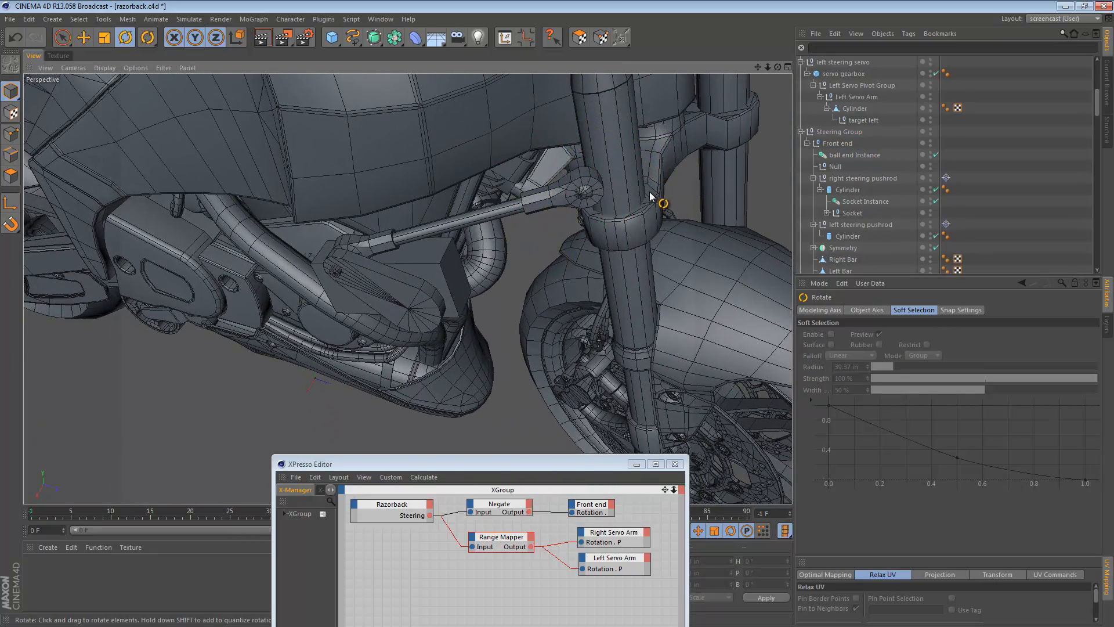
- Swing the Razorback's Steering through its range, ending at -25°, and examine the right pushrod's ball joints from below
click(858, 62)
scroll(865, 96, up, 6)
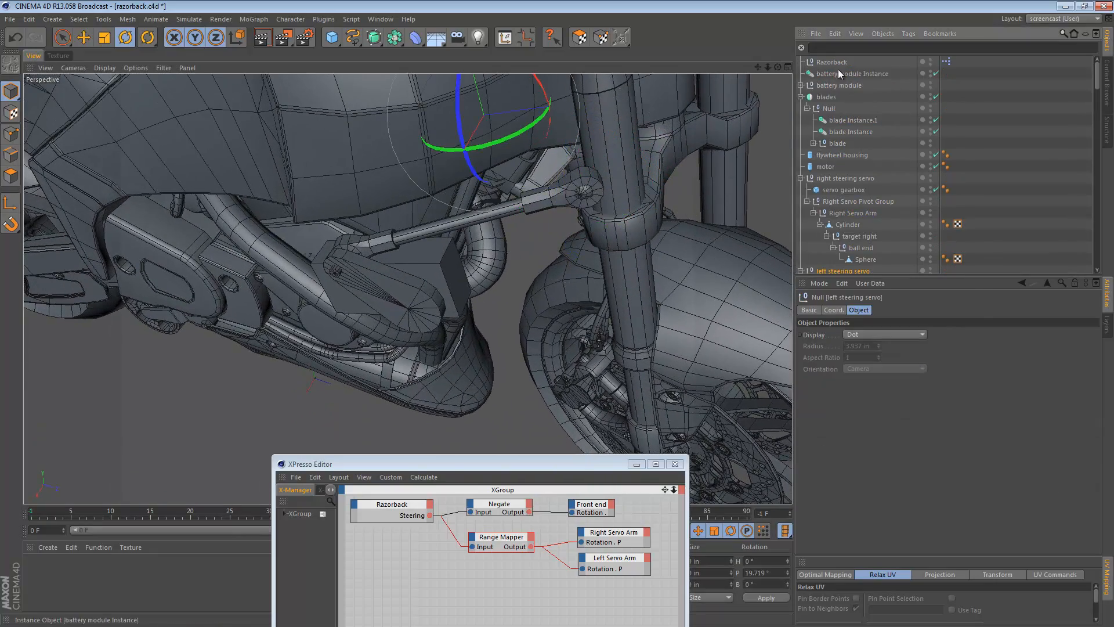
click(834, 63)
drag(1096, 394, 834, 390)
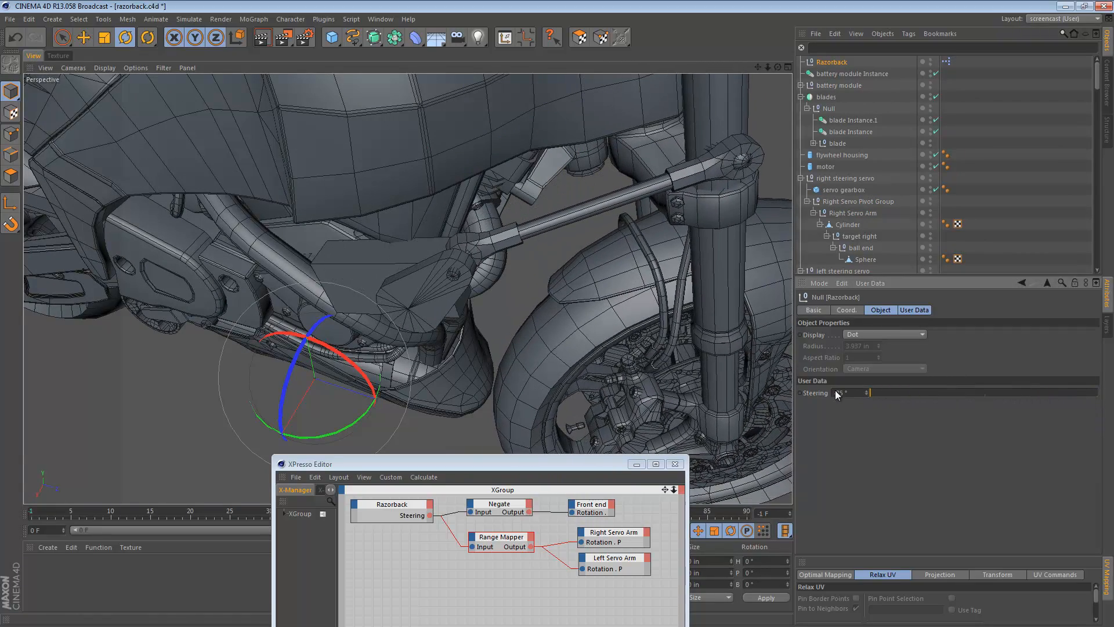
alt+drag(751, 173, 753, 298)
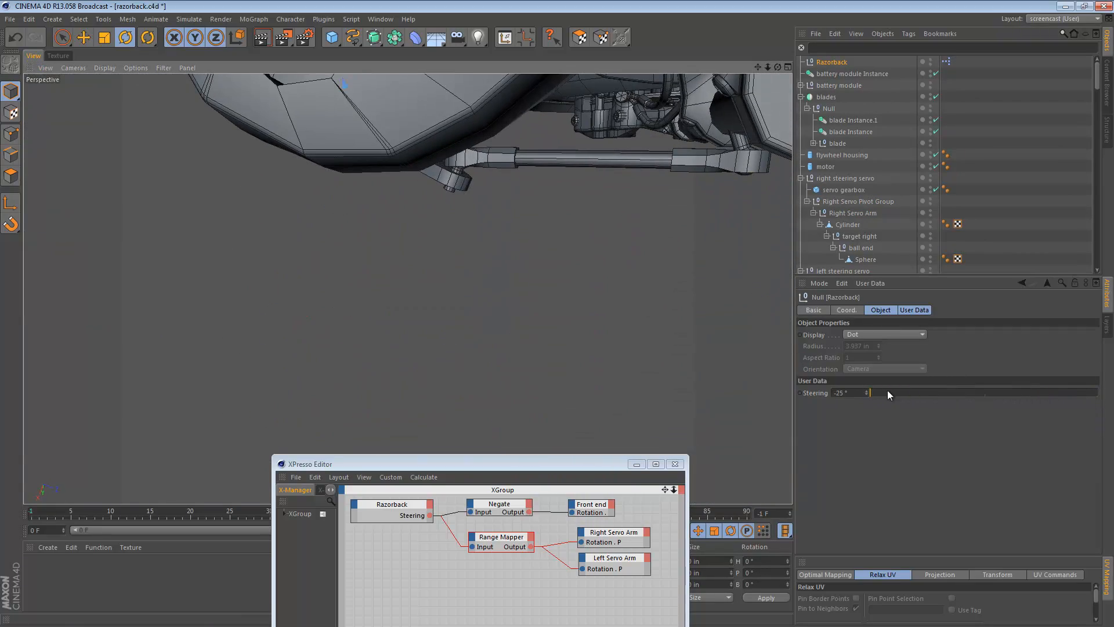
drag(869, 393, 873, 389)
alt+drag(603, 116, 590, 157)
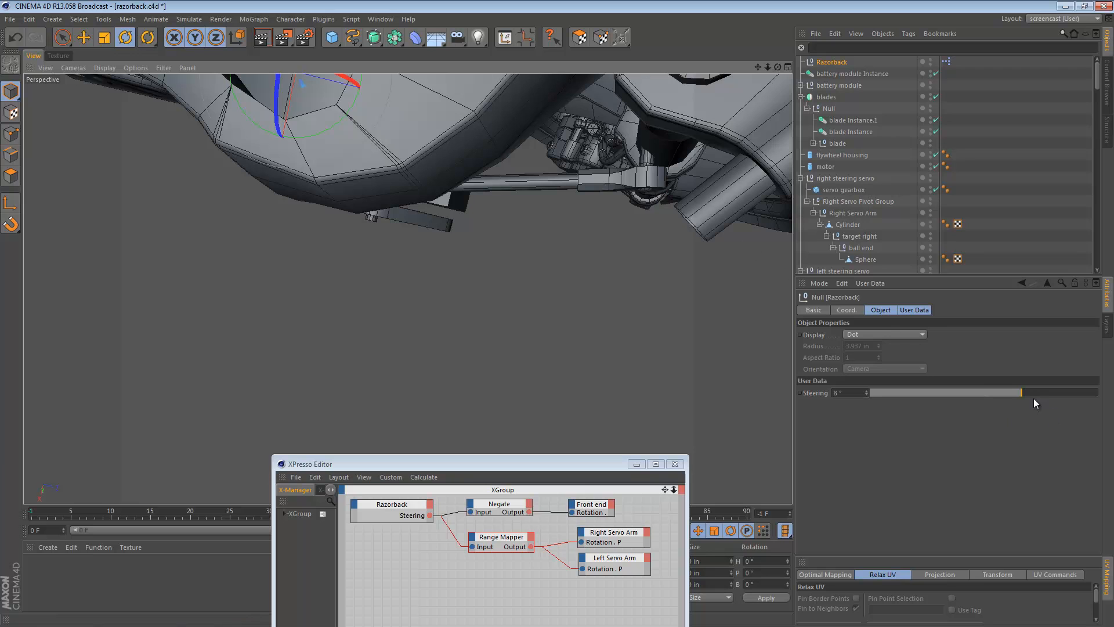
drag(1036, 393, 864, 389)
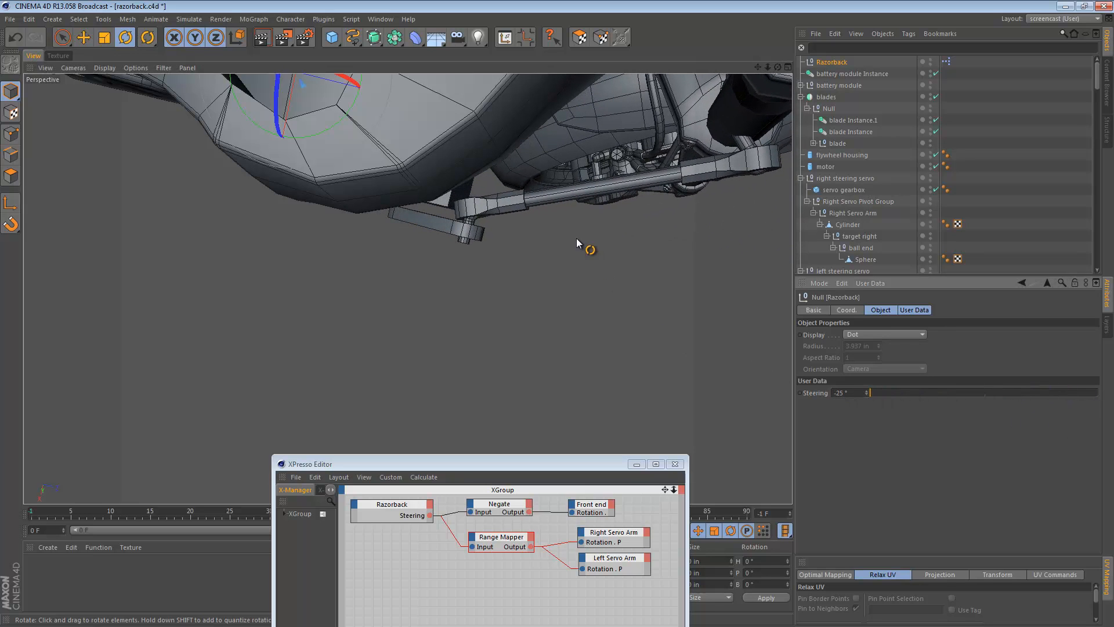
- Close the XPresso Editor and save the motorcycle file
alt+drag(576, 238, 506, 248)
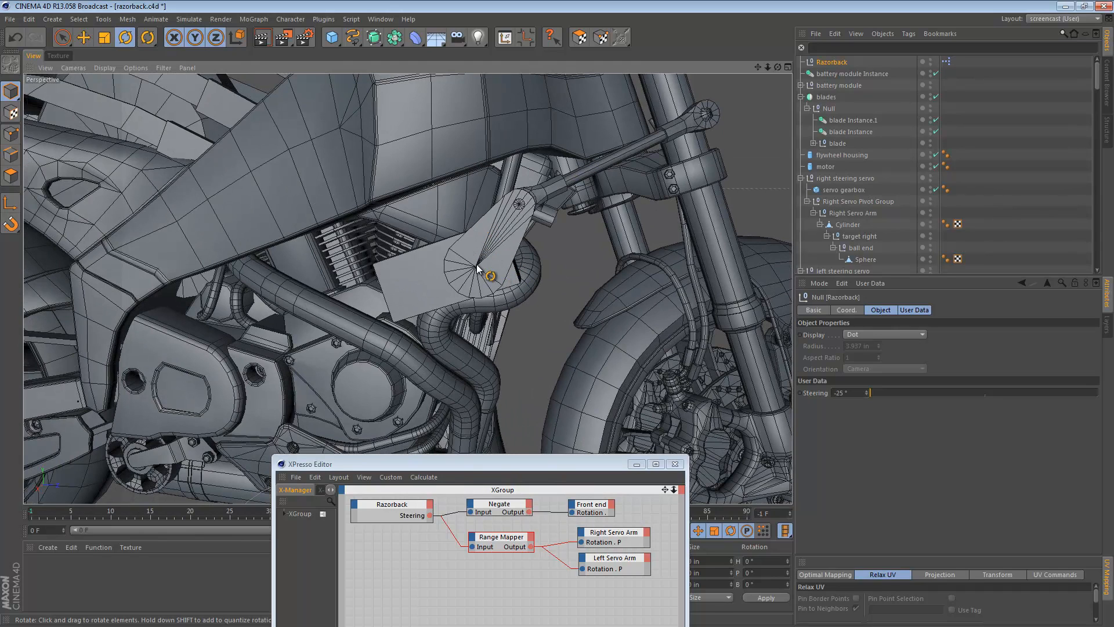
click(674, 463)
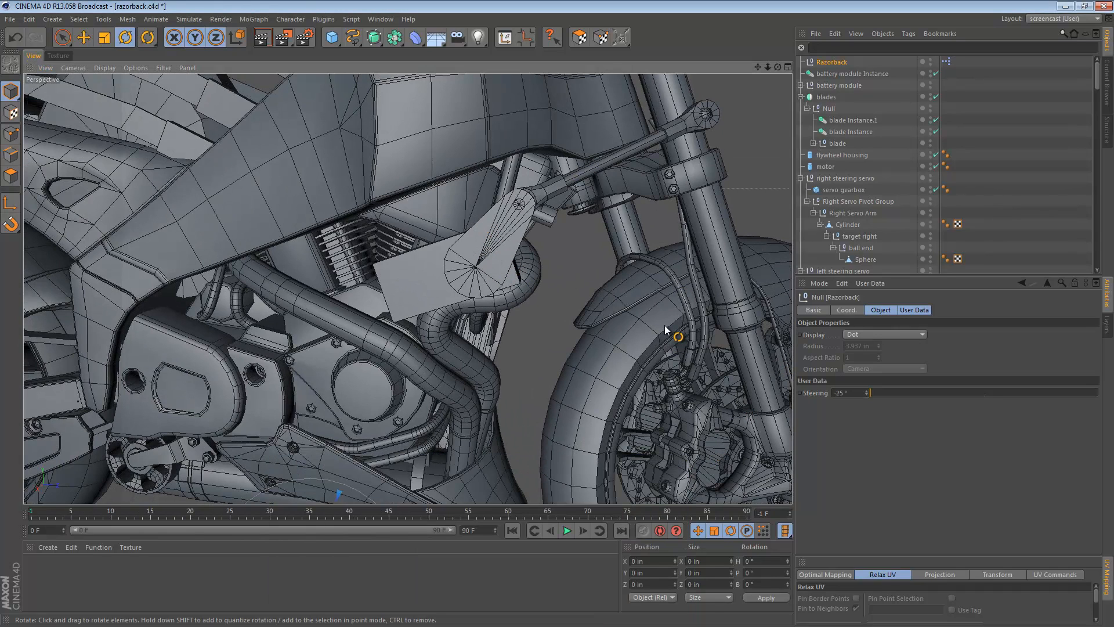
key(ctrl+s)
- Frame the right steering servo closely and select the servo arm's Cylinder polygon object
alt+drag(569, 170, 559, 236)
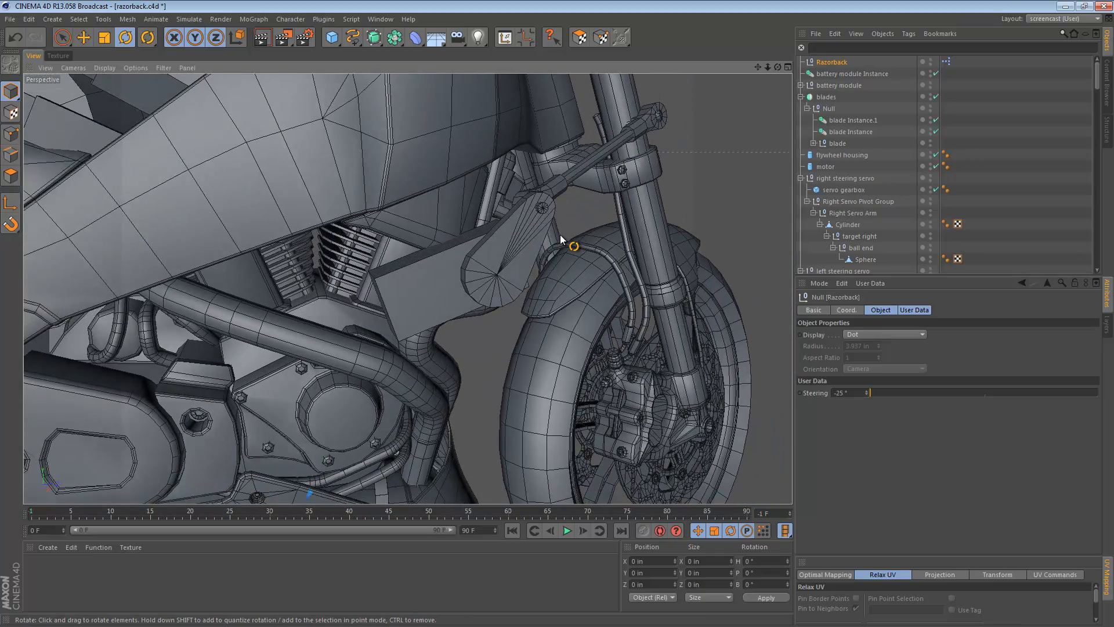
scroll(556, 239, up, 3)
alt+middle_drag(534, 244, 537, 199)
alt+right_drag(485, 226, 514, 226)
key(e)
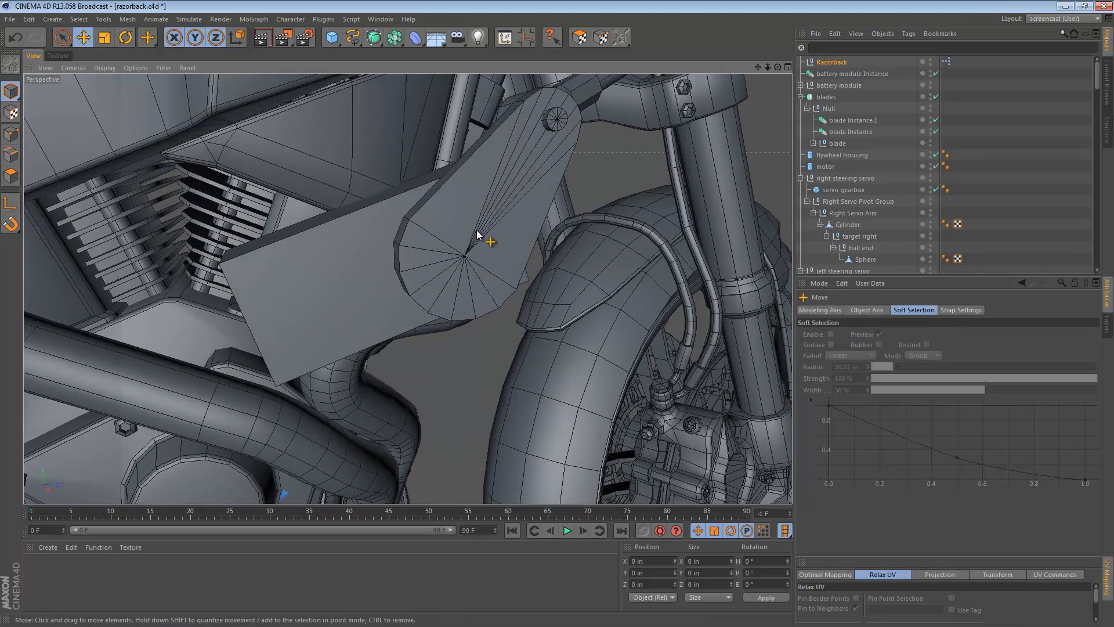
click(477, 234)
scroll(467, 234, down, 3)
alt+drag(467, 234, 489, 250)
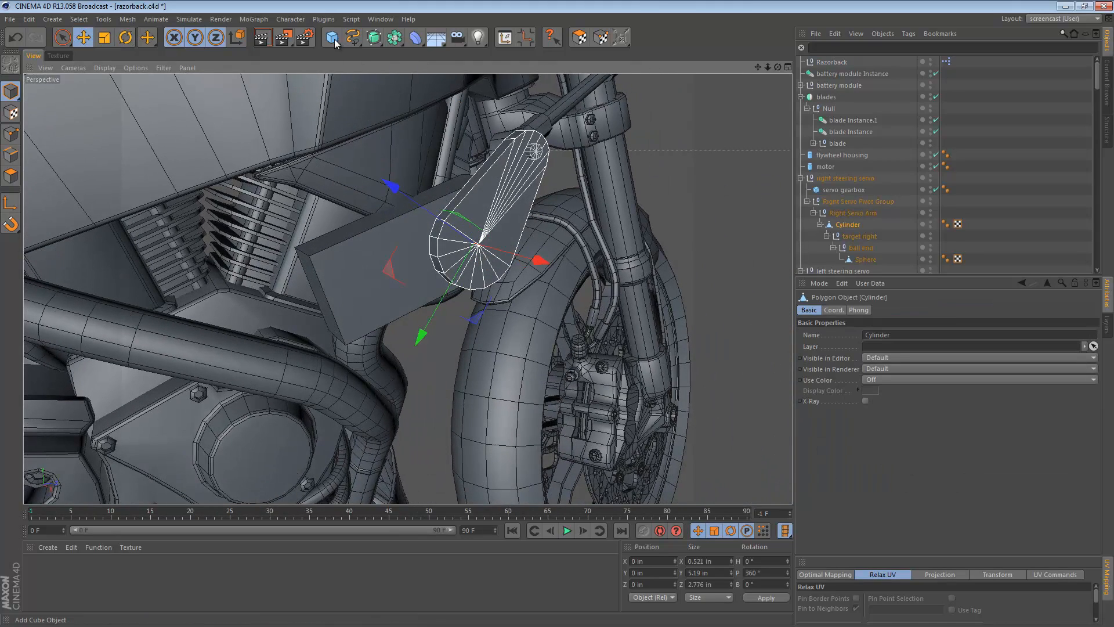
- Add a Cylinder primitive, try transferring it to the right servo arm's Cylinder and delete it
drag(336, 42, 553, 50)
key(t)
drag(637, 208, 249, 362)
key(shift+t)
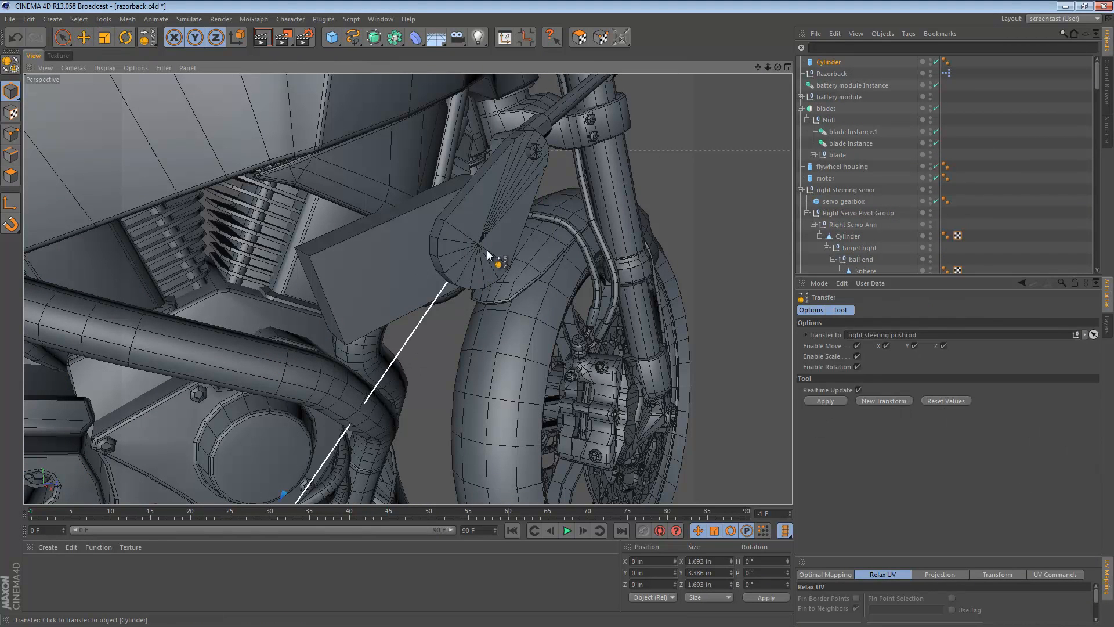
ctrl+click(496, 258)
key(Delete)
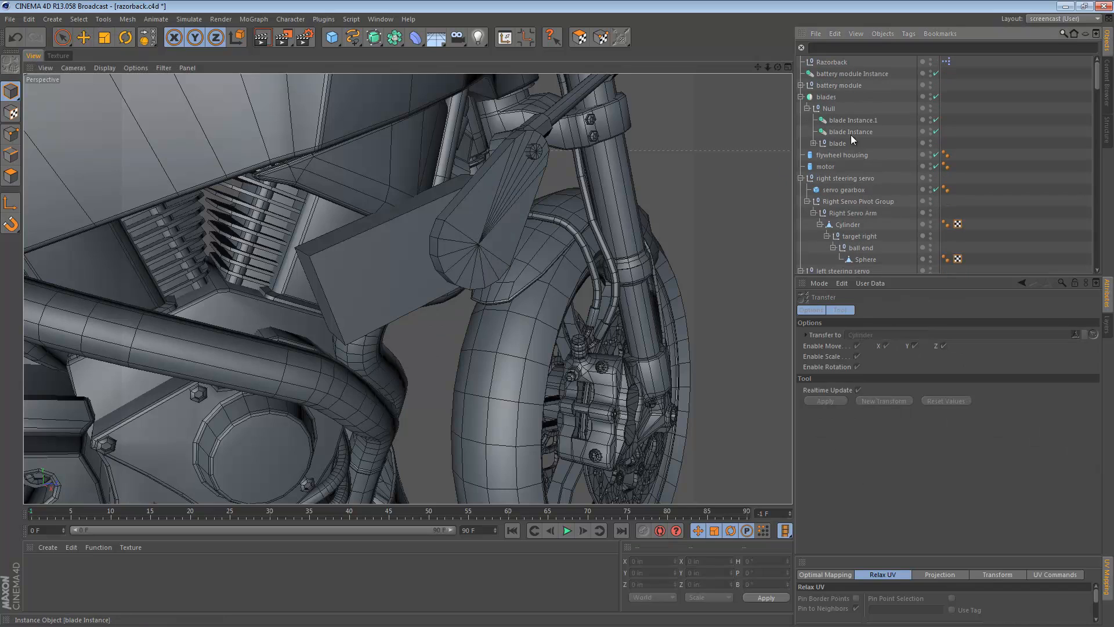
- Bring back the Cylinder primitive in the Right Servo Arm group and parent it under the arm's Cylinder polygon object
key(e)
click(505, 237)
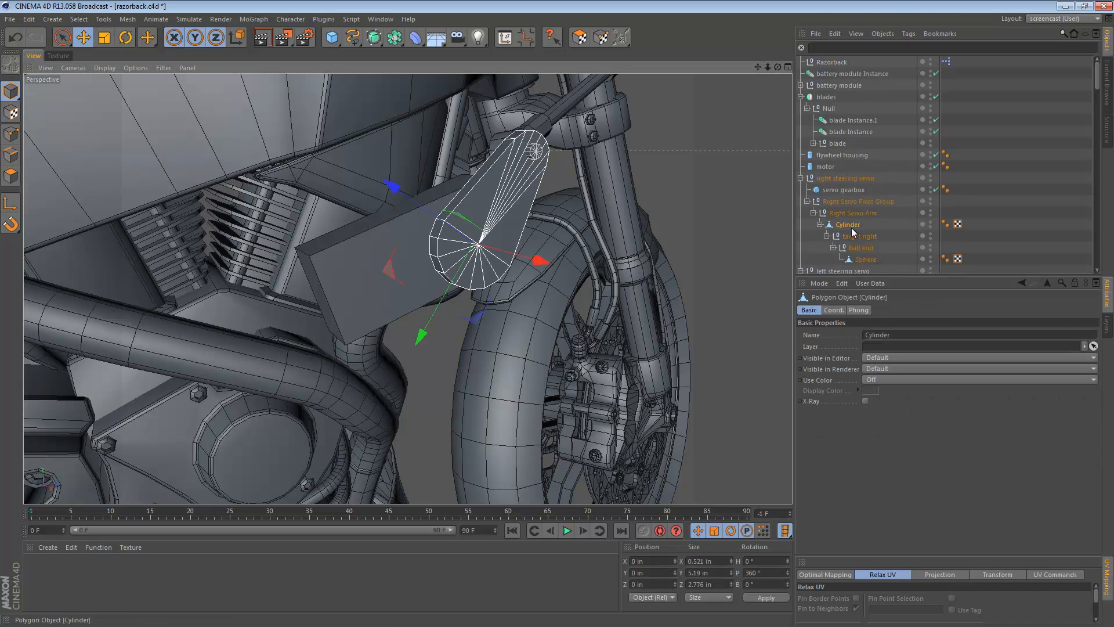
key(ctrl+z)
scroll(855, 232, down, 2)
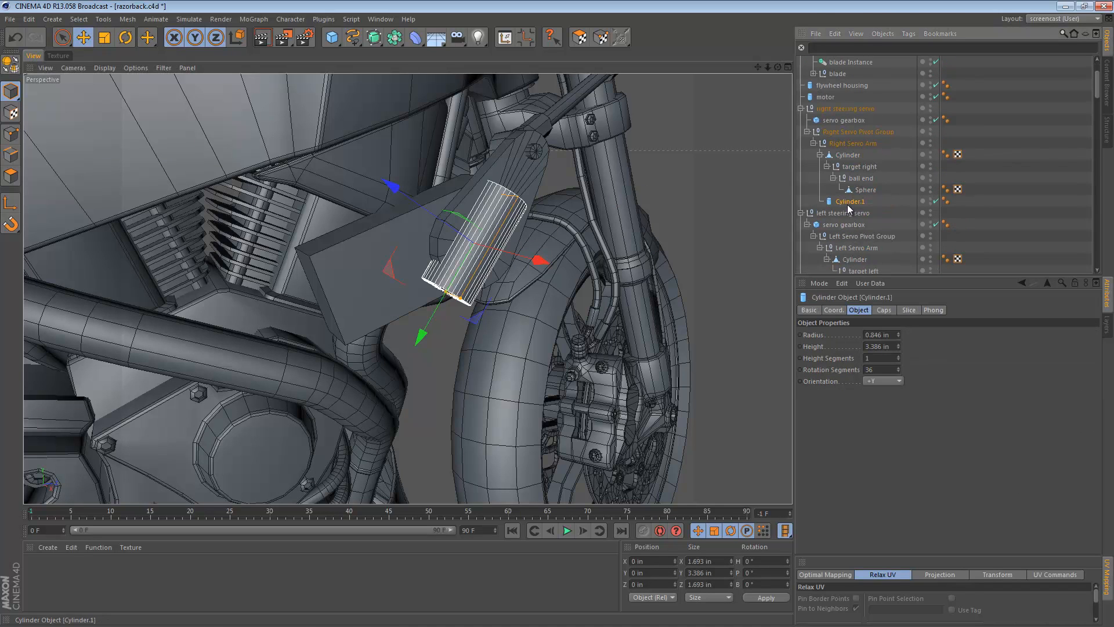
drag(851, 163, 849, 156)
click(849, 157)
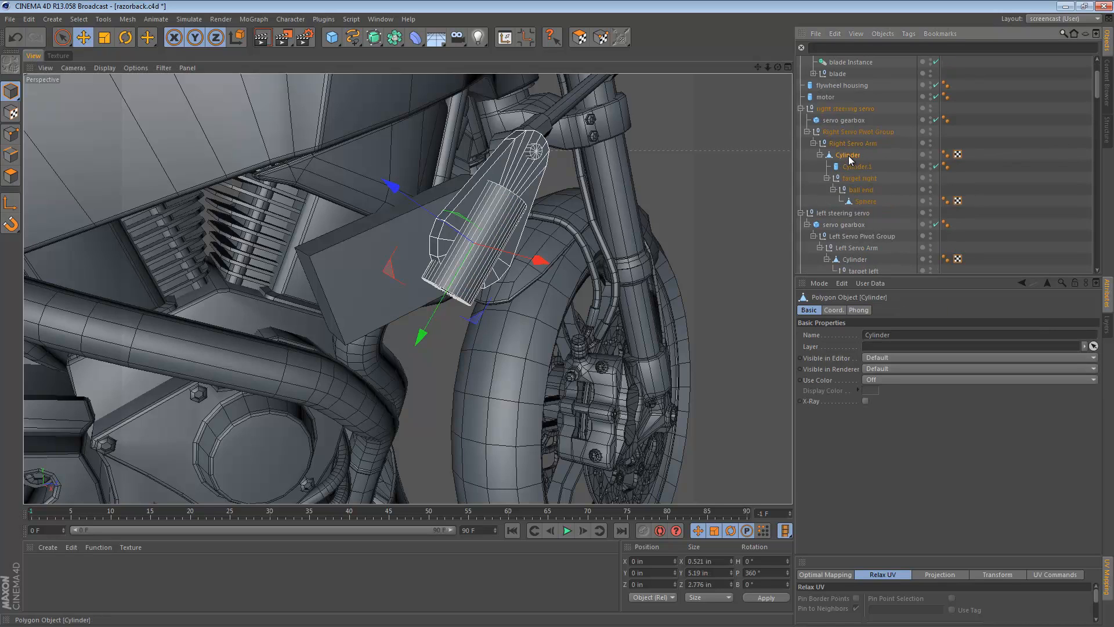
click(851, 167)
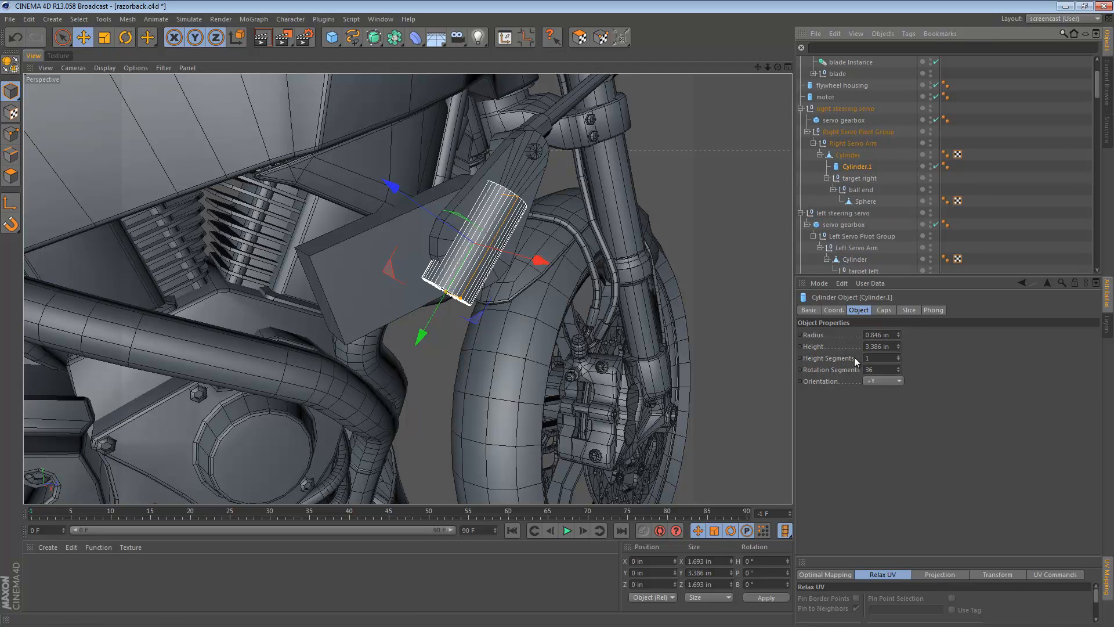
- Orient the new servo arm cylinder along +X and set its rotation segments to 12
click(886, 380)
click(885, 391)
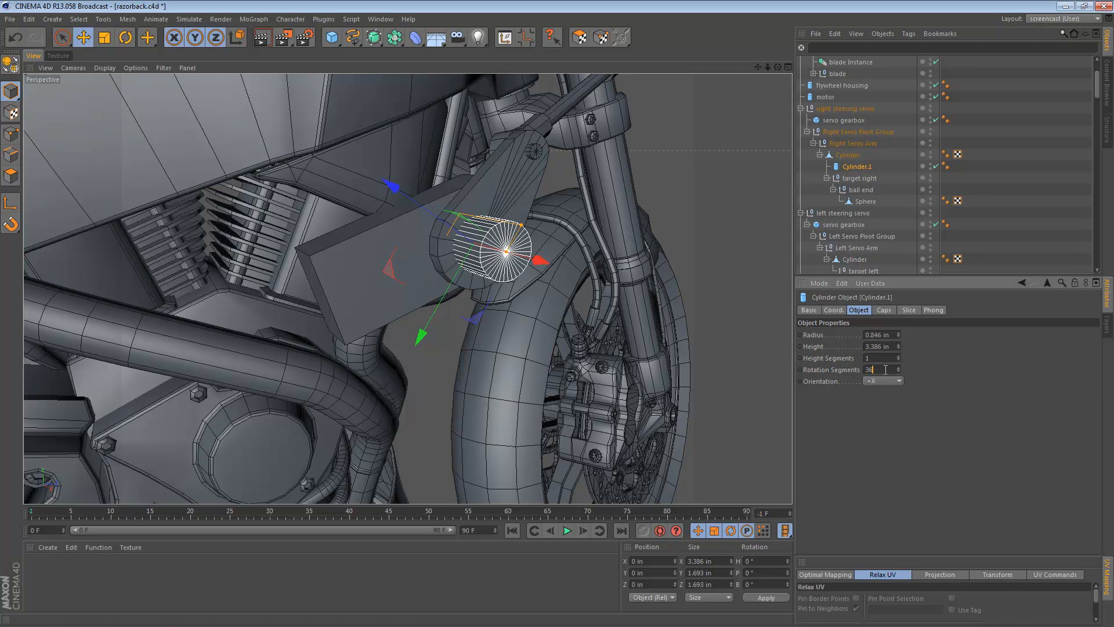
double_click(881, 369)
text(12)
key(Return)
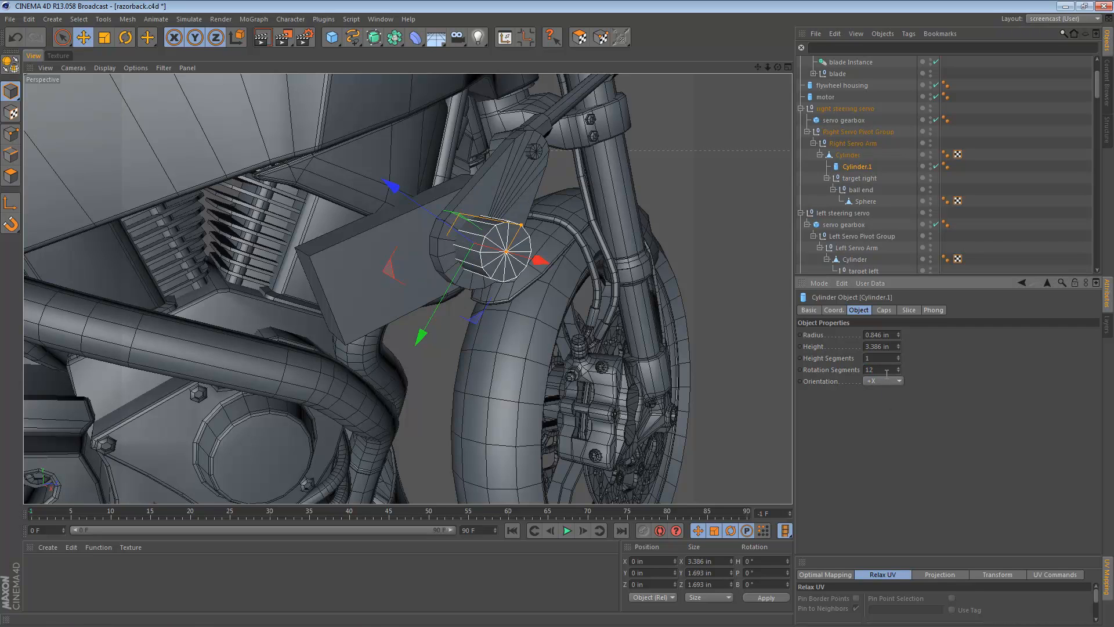
- Shrink the cylinder to about 0.57 in radius and 1.81 in height, and move it along X to about -0.45 in
drag(521, 226, 515, 235)
alt+drag(494, 249, 640, 220)
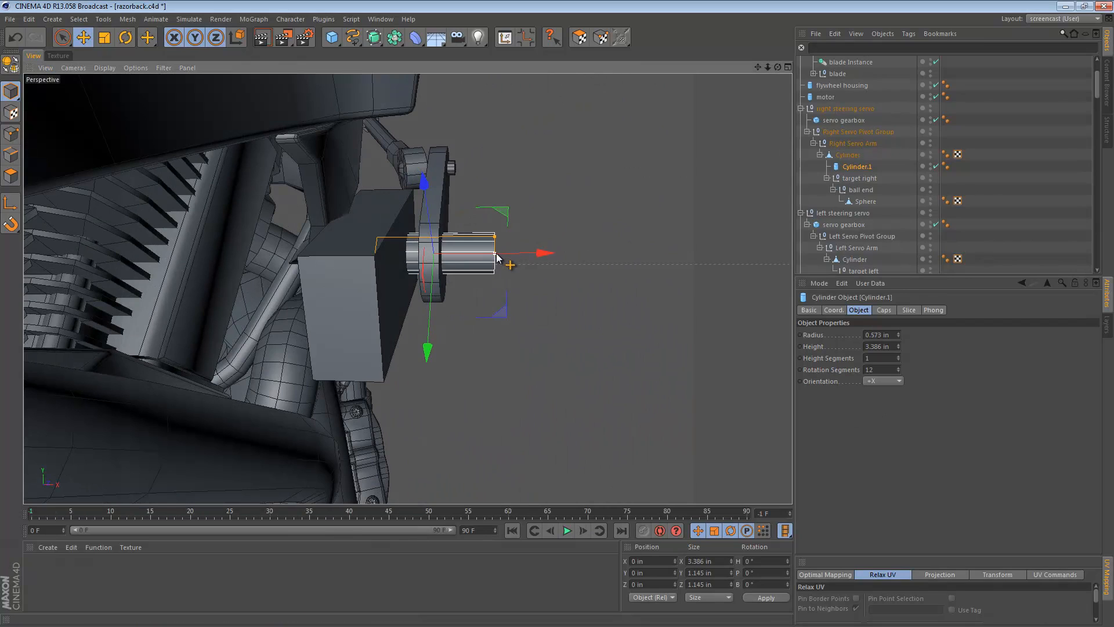
drag(497, 253, 469, 243)
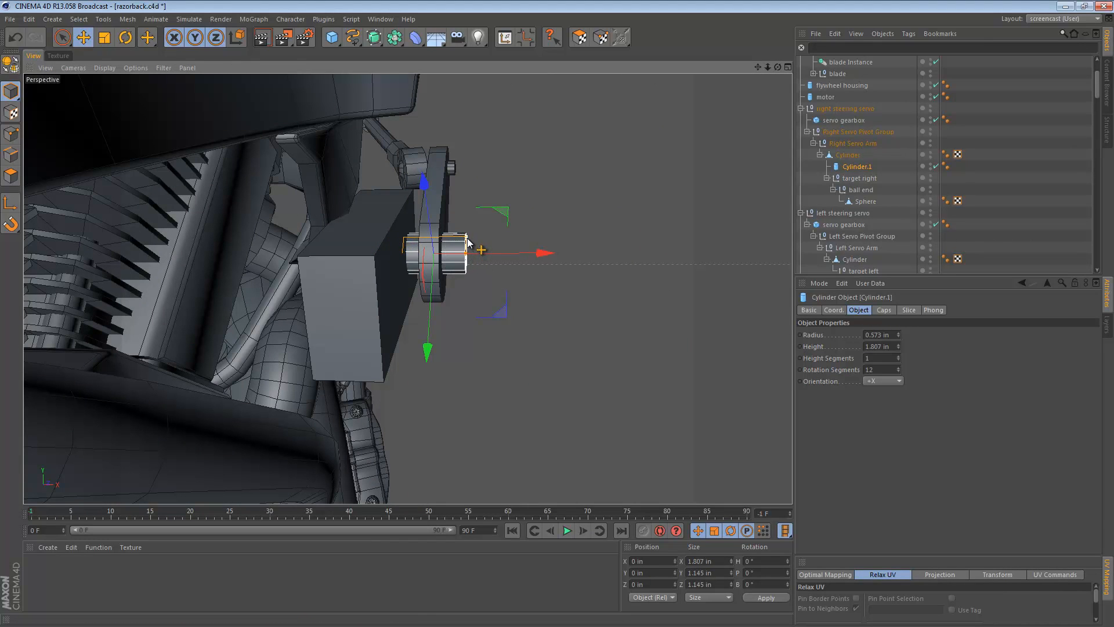
drag(542, 255, 285, 268)
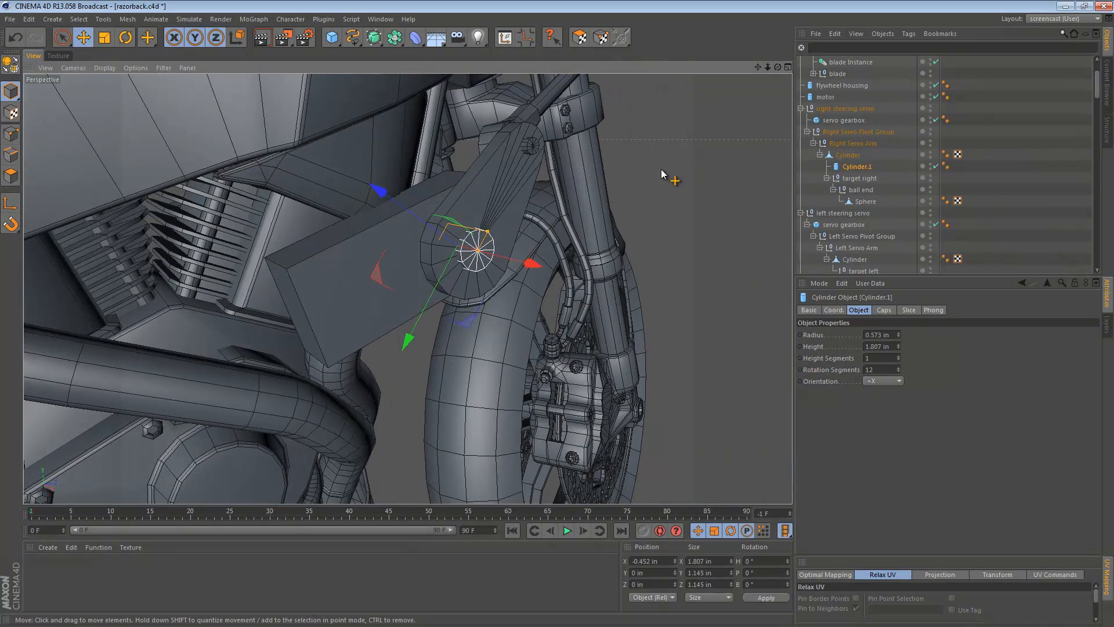
click(660, 168)
- Frame the right servo area and save the motorcycle file
alt+drag(525, 219, 441, 228)
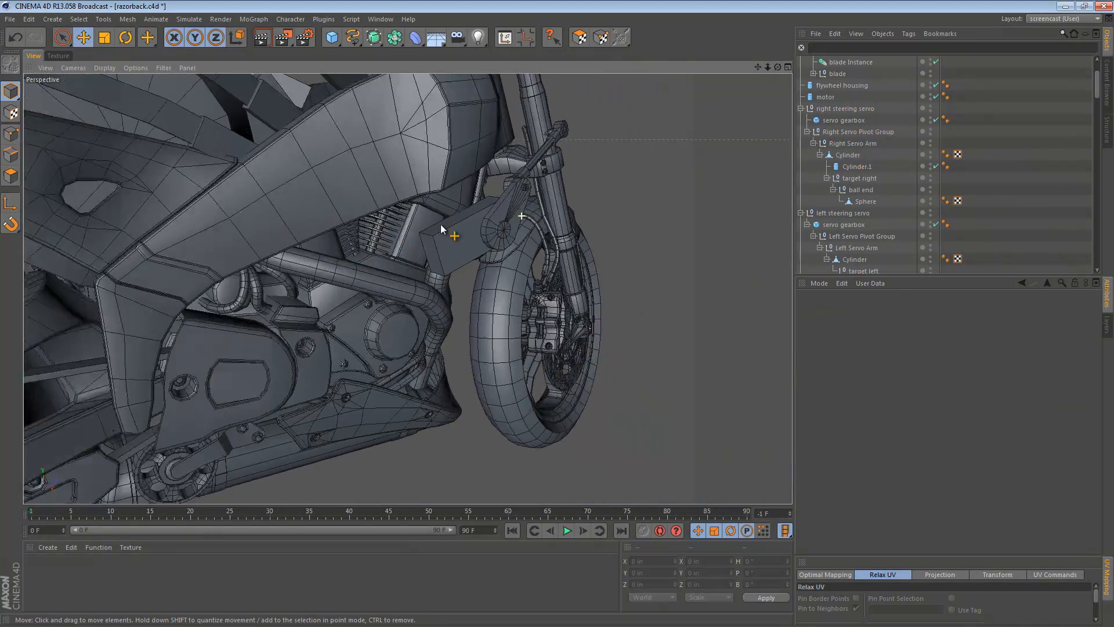
scroll(441, 228, up, 6)
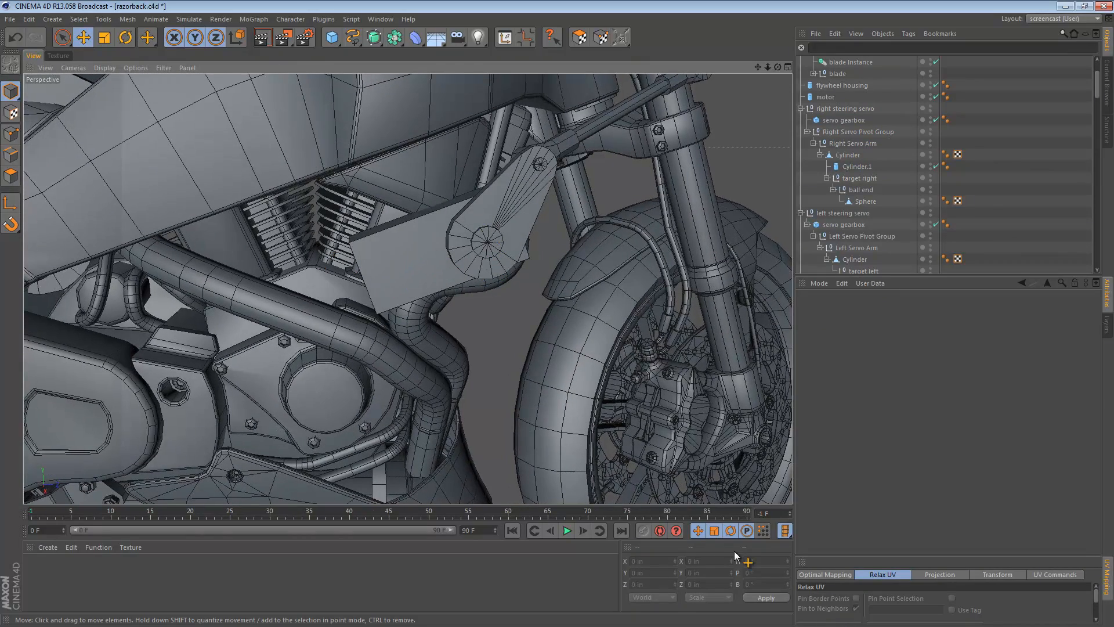
key(ctrl+s)
- Switch to the browser, examine the District 9 gun references and the Firefall Battleframes page, and close the browser
key(alt+Tab)
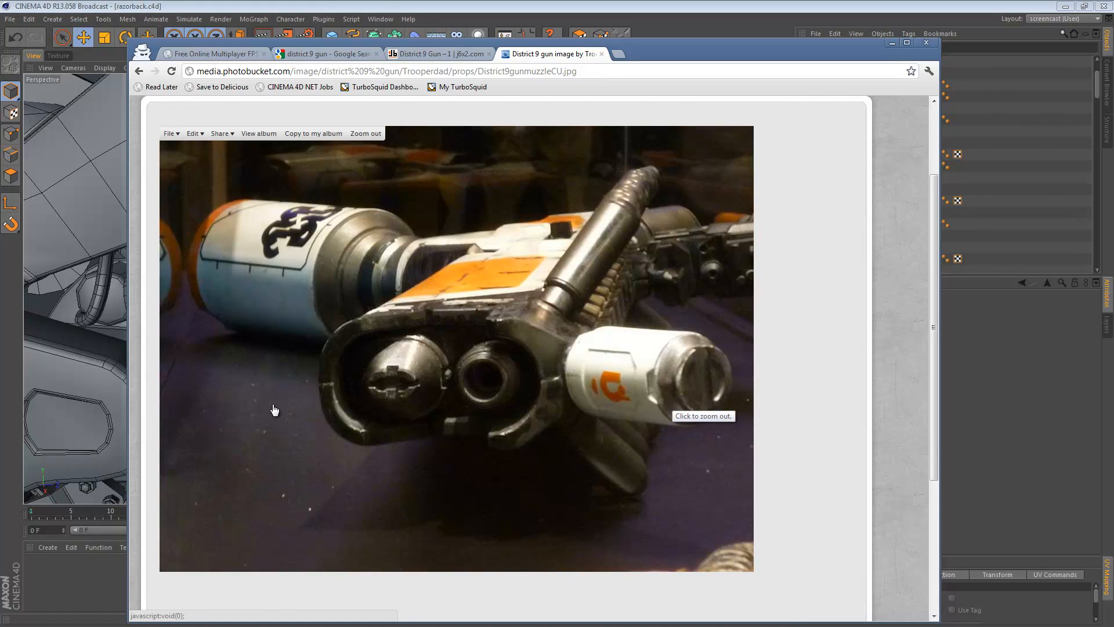
key(alt+Left)
click(620, 259)
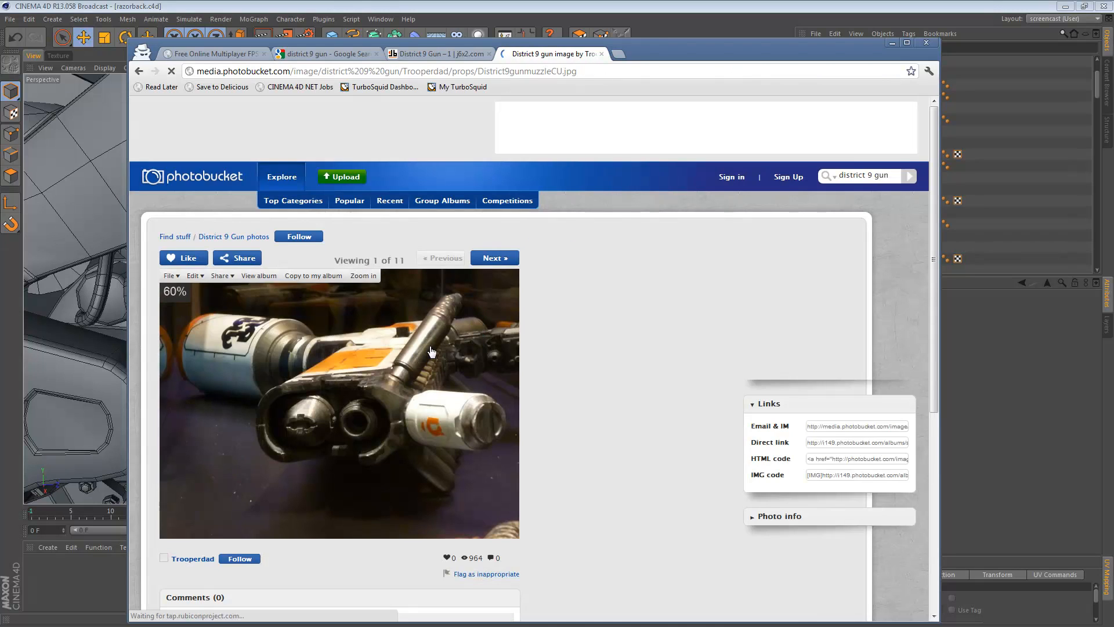
click(442, 347)
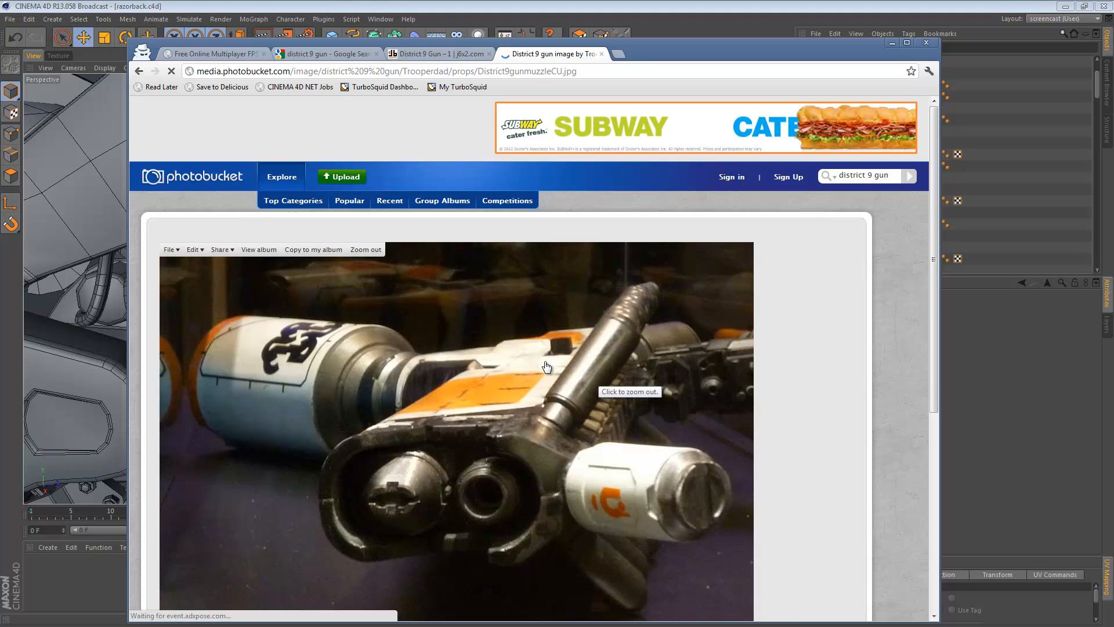
click(430, 54)
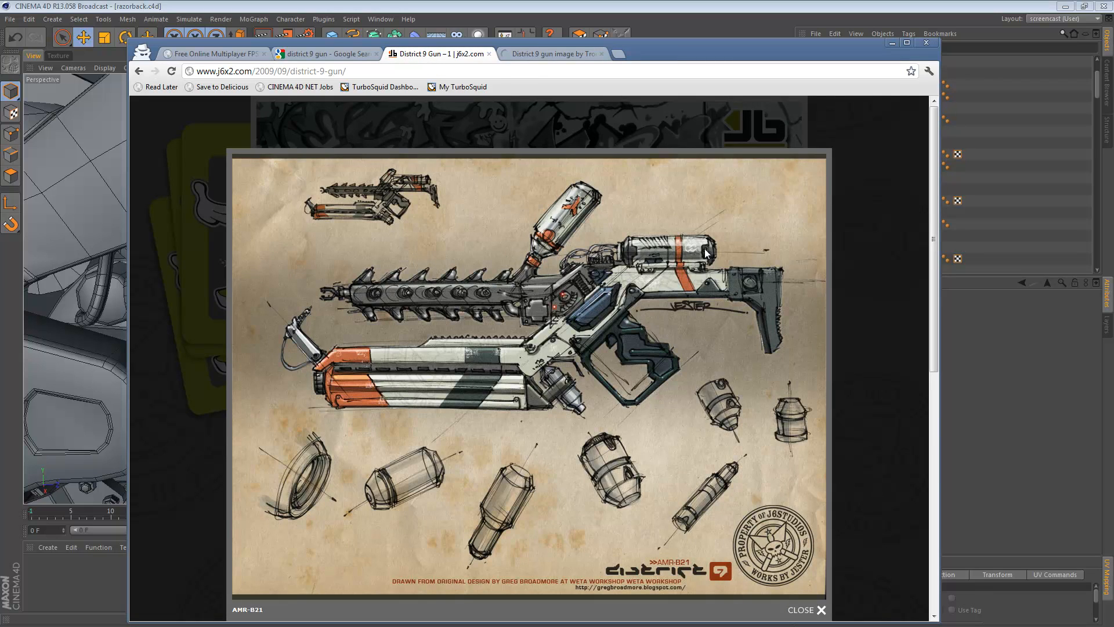
click(332, 53)
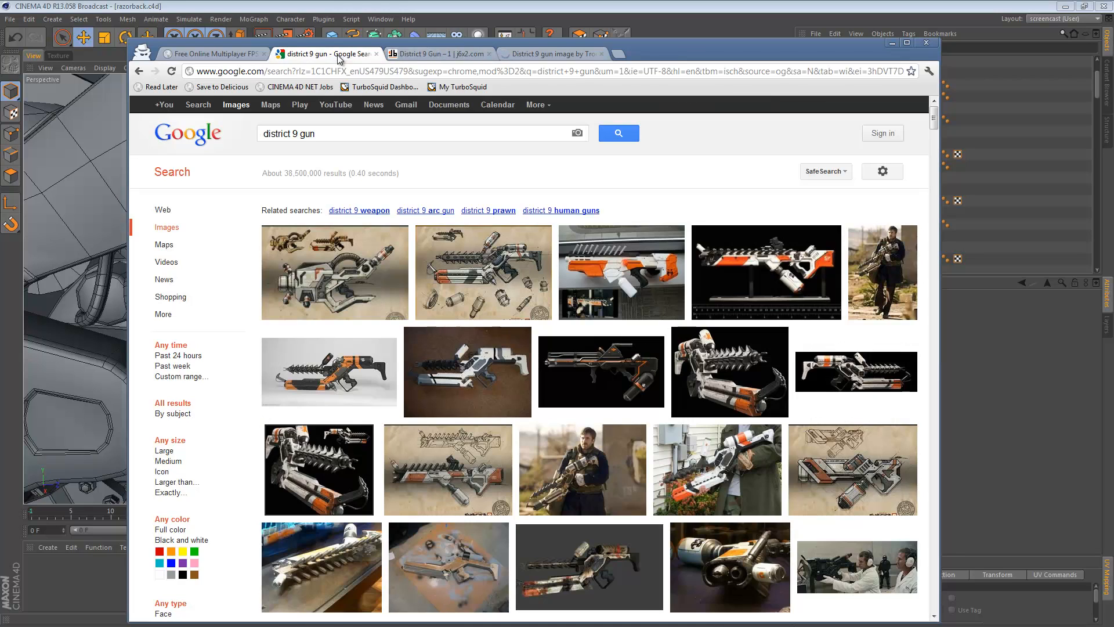
click(206, 53)
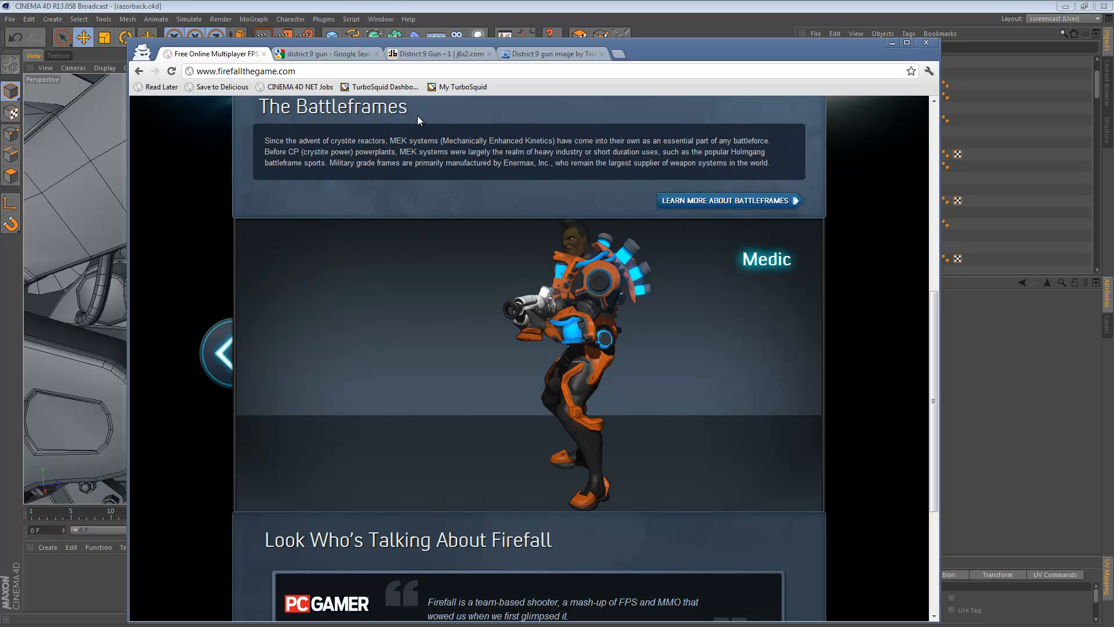
click(922, 42)
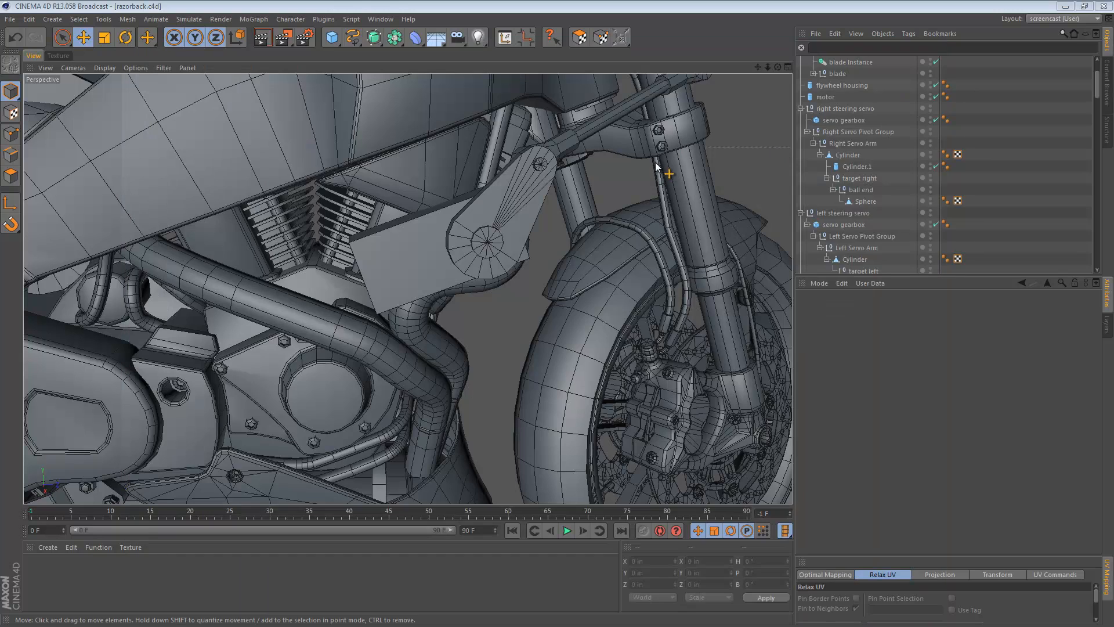
- Add another Cylinder primitive, scale it down to about 24%, and transfer it to the right servo gearbox
click(330, 39)
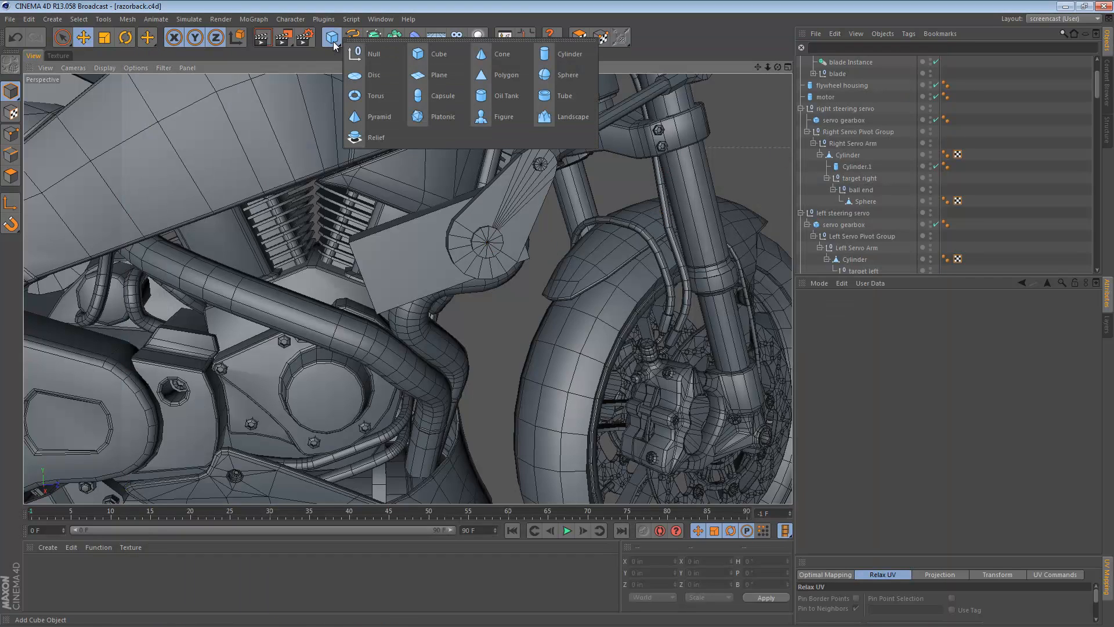
click(570, 54)
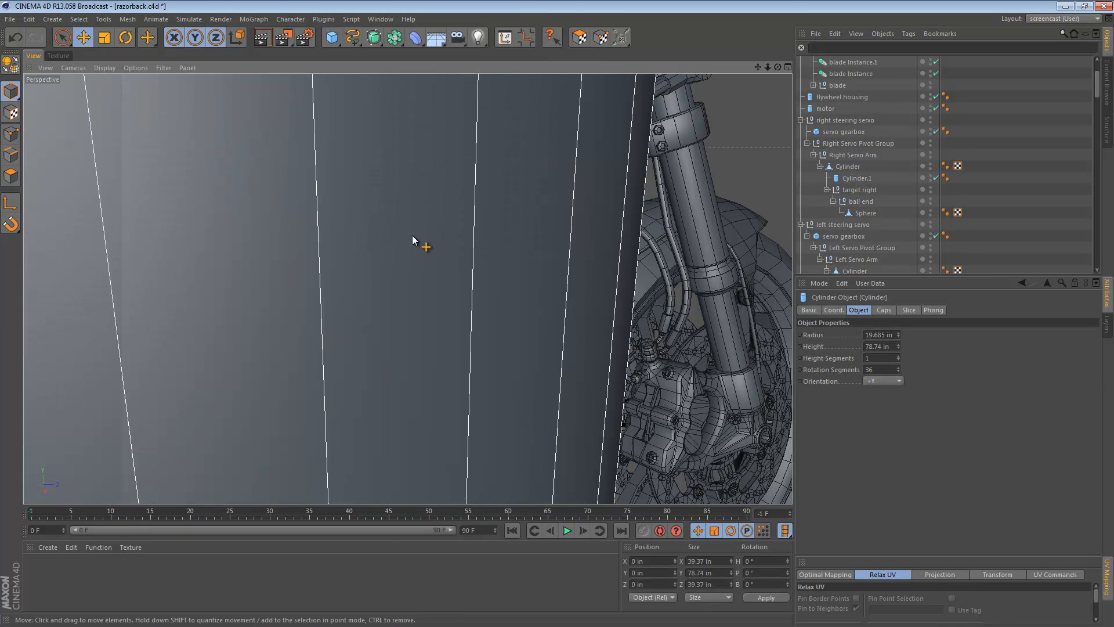
key(t)
drag(488, 261, 235, 318)
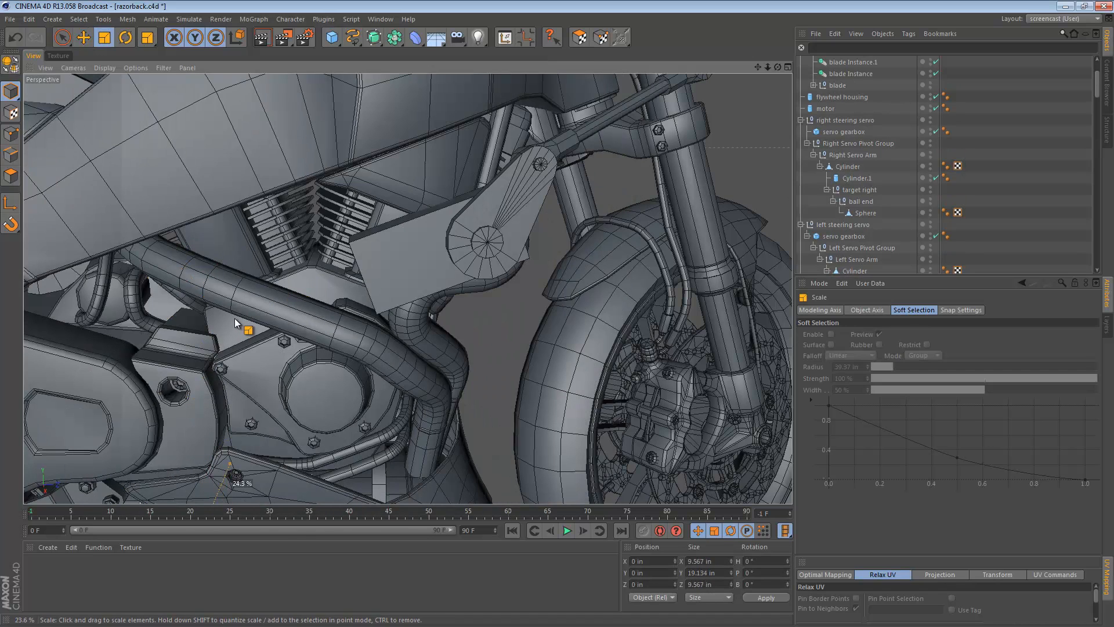
key(shift+t)
click(408, 259)
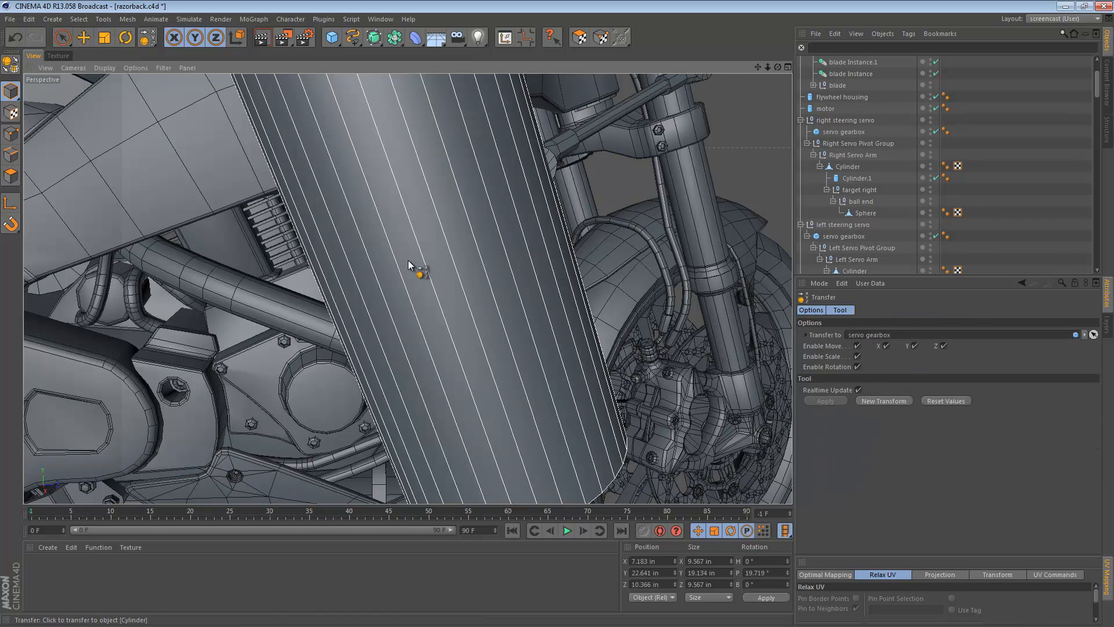
- Scale the gearbox cylinder down to about 1.36 in radius and 5.43 in height, shift it rearward, and set 12 rotation segments
key(t)
drag(541, 261, 244, 348)
key(e)
drag(525, 233, 501, 229)
scroll(887, 96, up, 3)
click(829, 63)
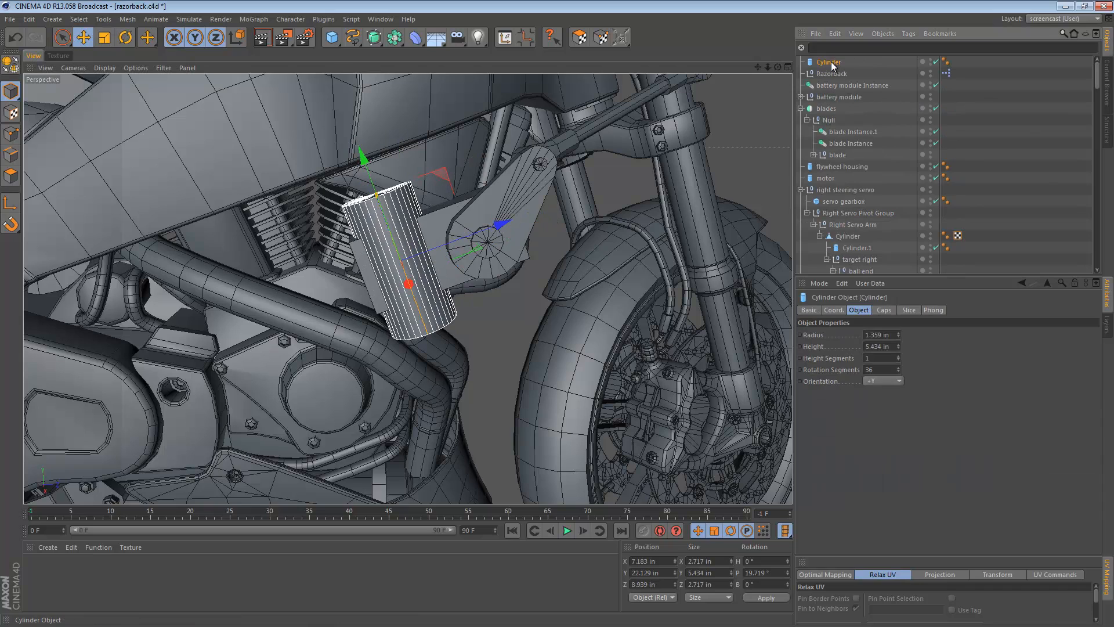
click(881, 369)
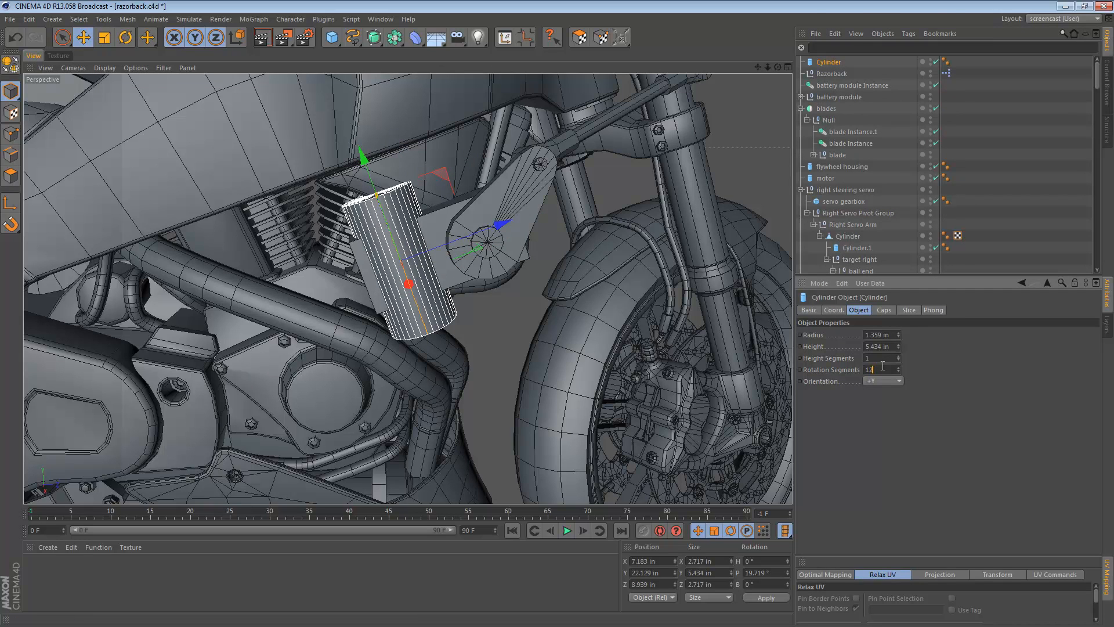
key(Return)
- Move the cylinder outward and down below the right servo gearbox, to about X 8.65, Y 19.49, Z 9.89 in
alt+right_drag(410, 258, 499, 259)
alt+drag(431, 262, 586, 249)
drag(492, 280, 464, 264)
drag(412, 174, 420, 276)
alt+drag(447, 313, 504, 303)
- Rotate the cylinder's bank to about -23°, nudge it against the gearbox at about Y 19.6 and Z 10.2 in, and deselect it
key(r)
alt+drag(566, 288, 472, 336)
key(e)
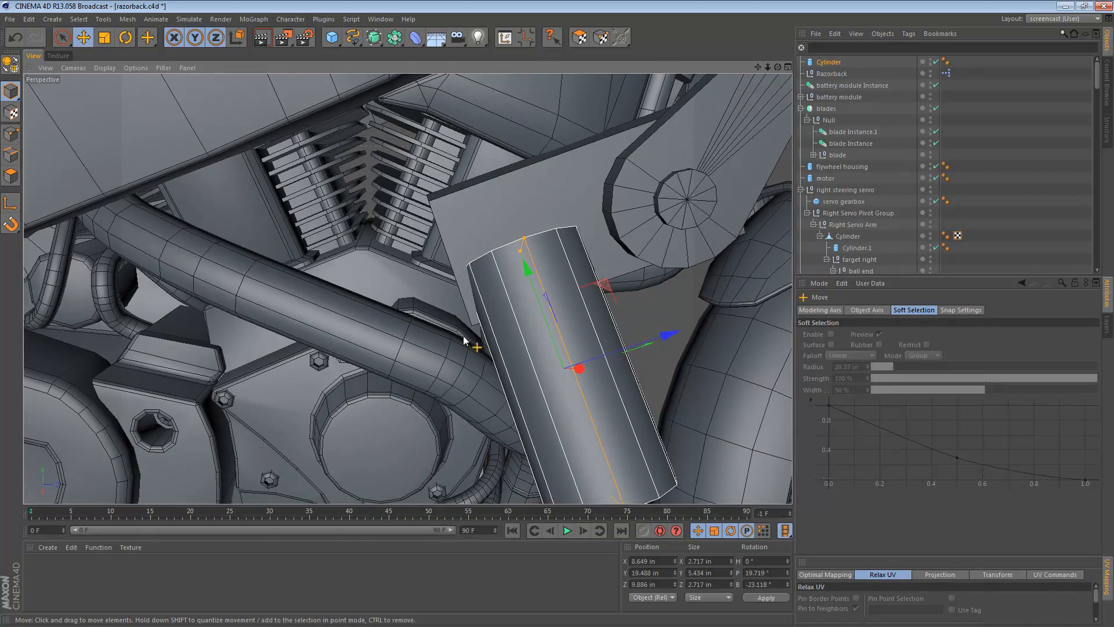
drag(670, 326, 557, 261)
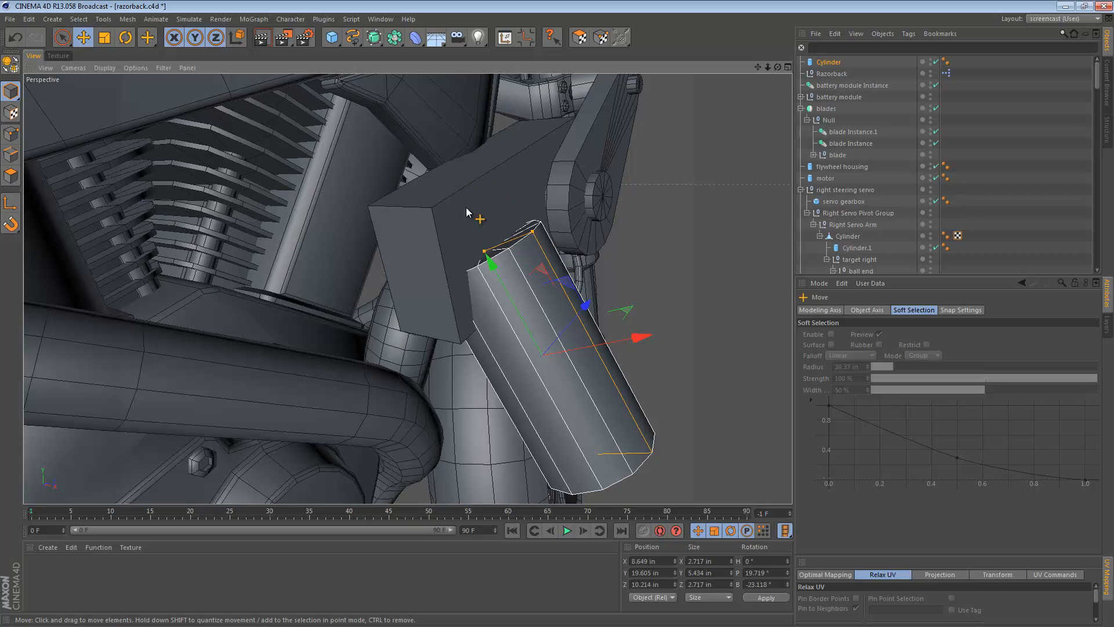
alt+drag(465, 207, 485, 294)
alt+right_drag(485, 294, 480, 298)
mouse_move(579, 308)
alt+mouse_down()
mouse_move(436, 318)
mouse_move(568, 323)
alt+mouse_up()
key(ctrl+shift+a)
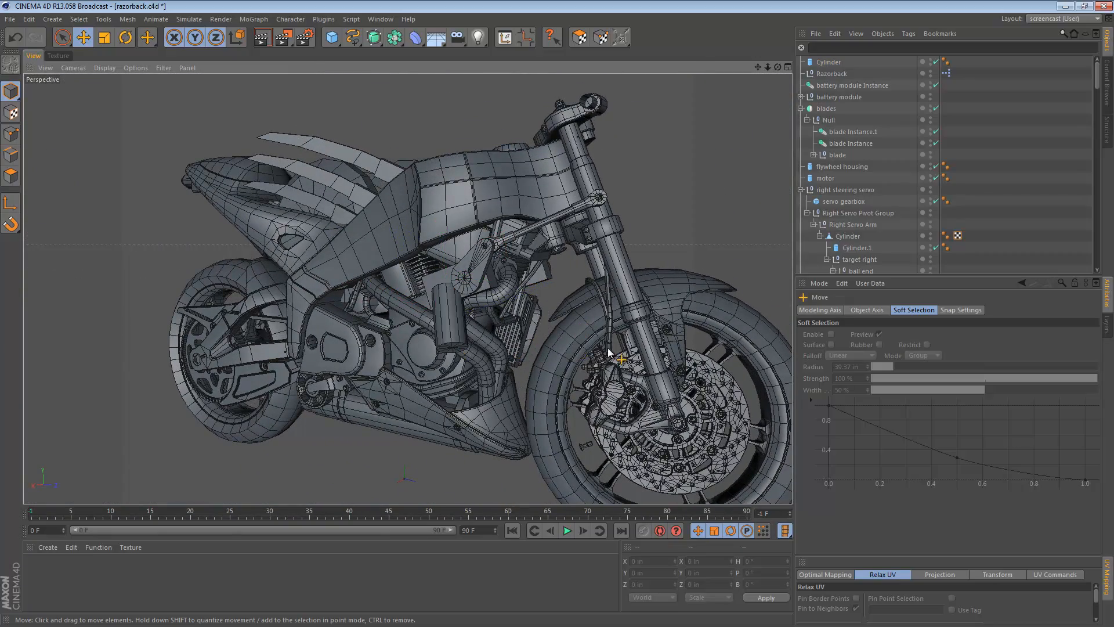
- Examine how the servo cylinder fits beside the frame and exhaust pipes, close up and against the whole motorcycle
alt+right_drag(603, 346, 566, 342)
alt+middle_drag(566, 343, 477, 324)
alt+right_drag(477, 321, 524, 312)
alt+drag(524, 312, 447, 298)
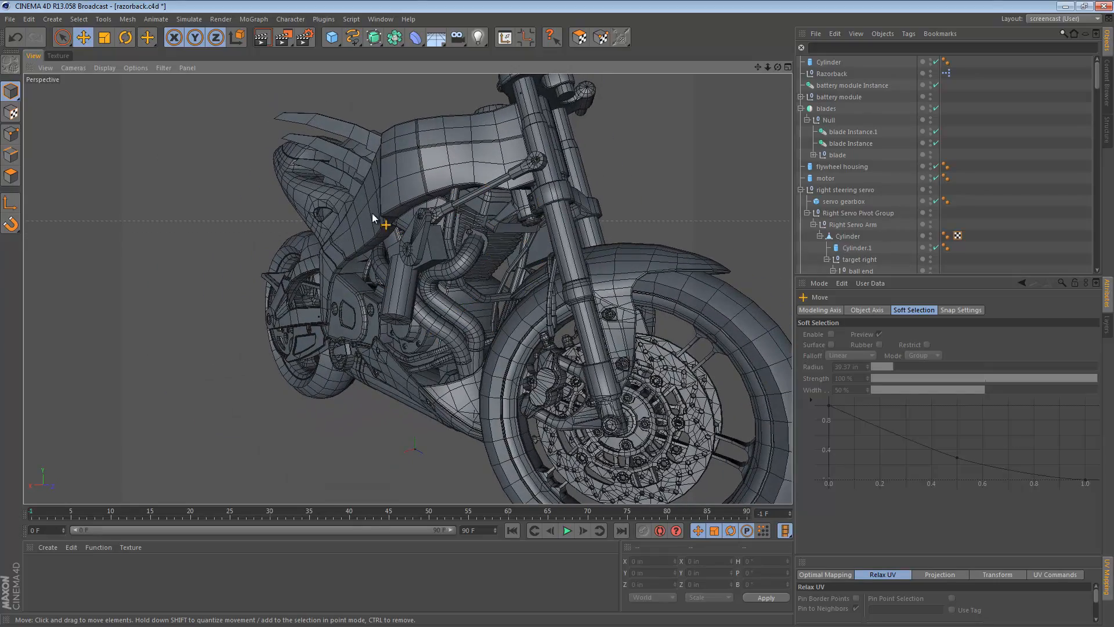
alt+drag(408, 287, 637, 258)
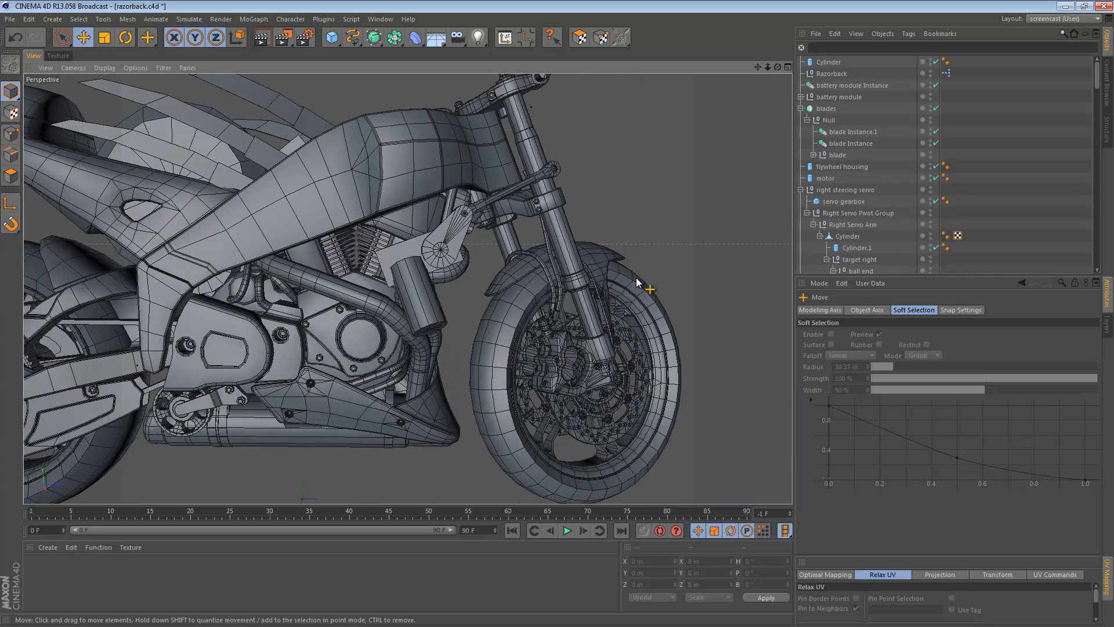
scroll(393, 285, up, 5)
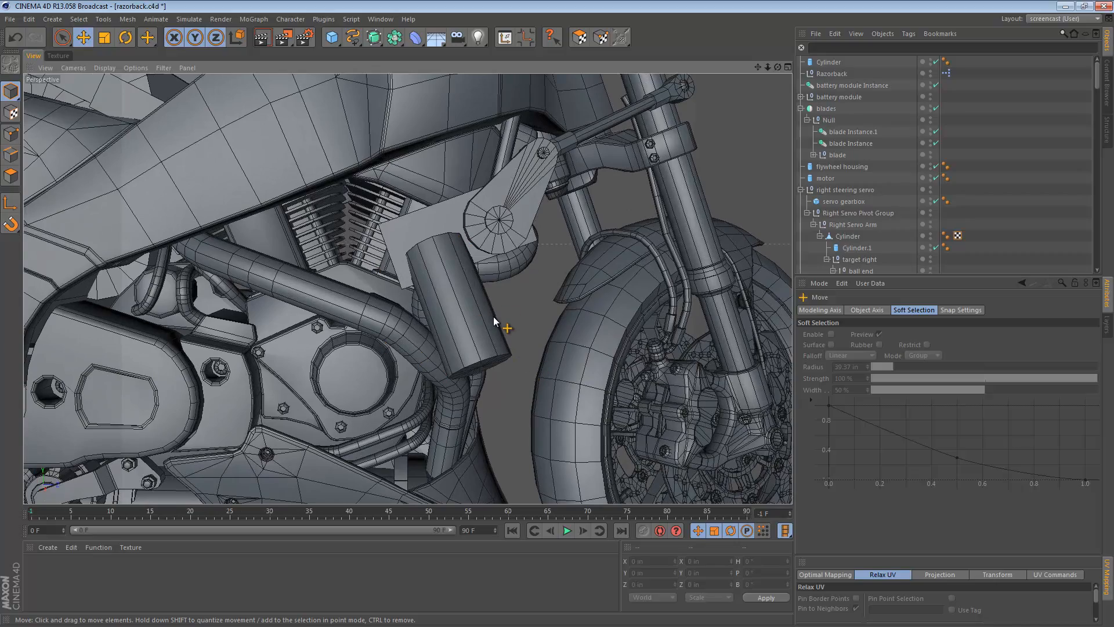
alt+drag(492, 307, 469, 363)
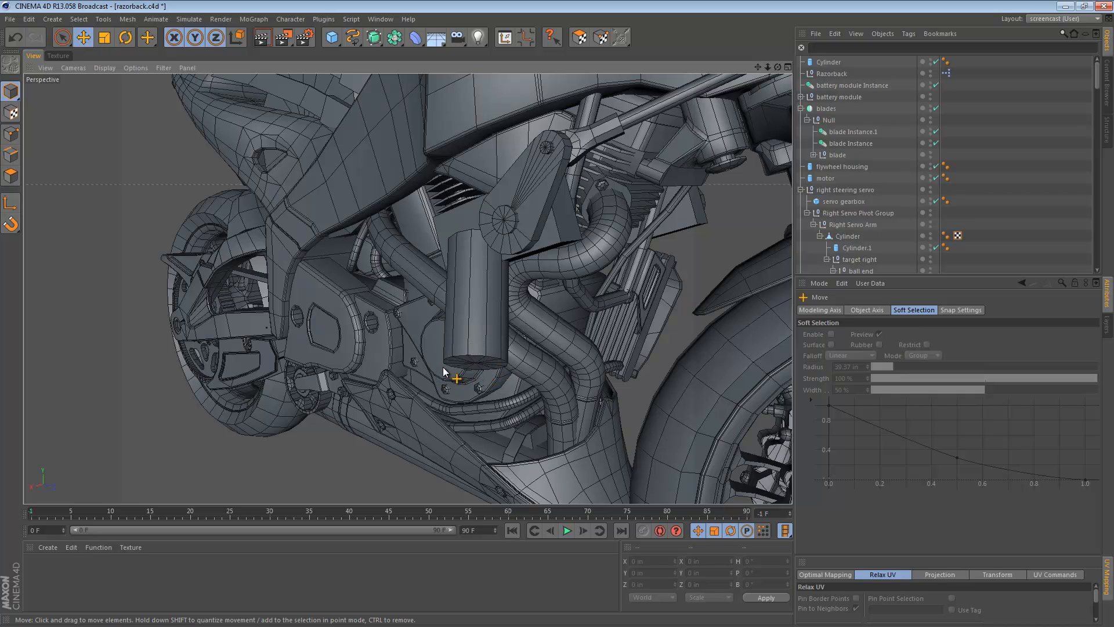
alt+drag(457, 308, 522, 302)
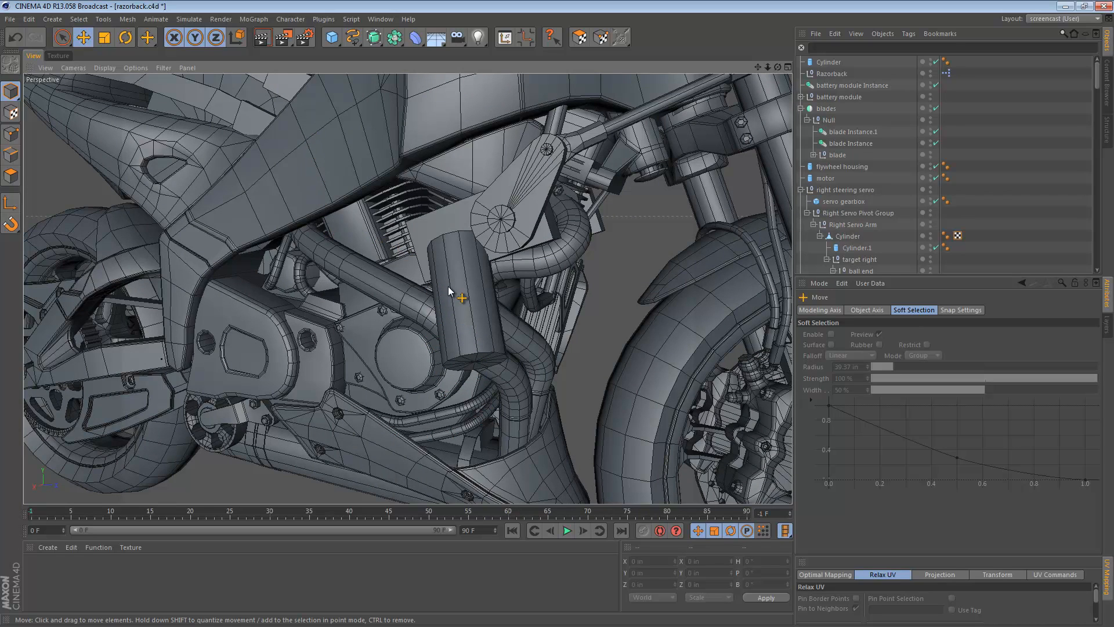
scroll(448, 287, down, 10)
alt+middle_drag(430, 265, 430, 260)
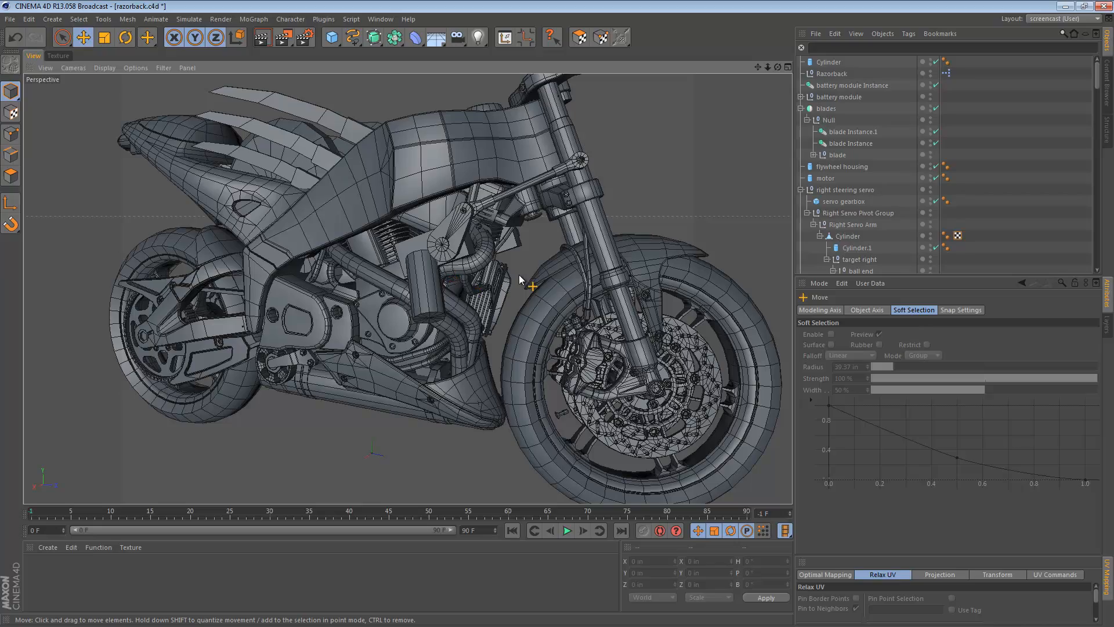
scroll(511, 281, down, 5)
scroll(511, 292, up, 6)
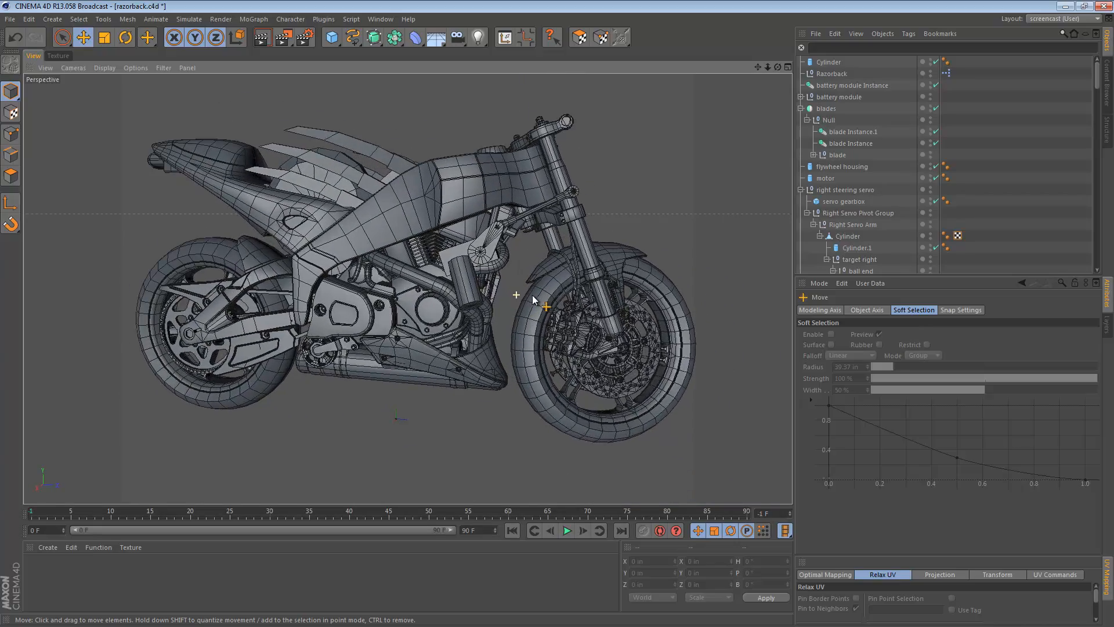
mouse_move(540, 295)
alt+mouse_down()
mouse_move(512, 289)
mouse_move(520, 349)
mouse_move(522, 294)
mouse_move(424, 273)
mouse_move(523, 283)
mouse_move(501, 298)
mouse_move(540, 295)
alt+mouse_up()
scroll(540, 280, up, 3)
- Switch the viewport to plain Gouraud shading without wireframe lines and review the motorcycle's servo side
key(n)
key(a)
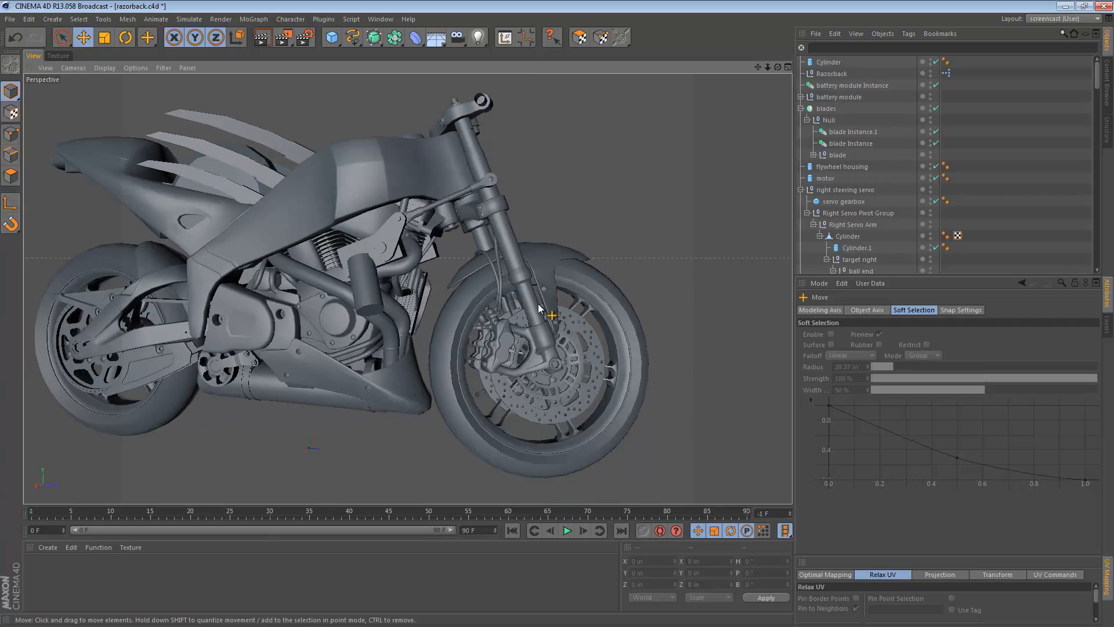
alt+right_drag(371, 266, 398, 261)
alt+drag(398, 264, 490, 297)
alt+middle_drag(489, 297, 453, 277)
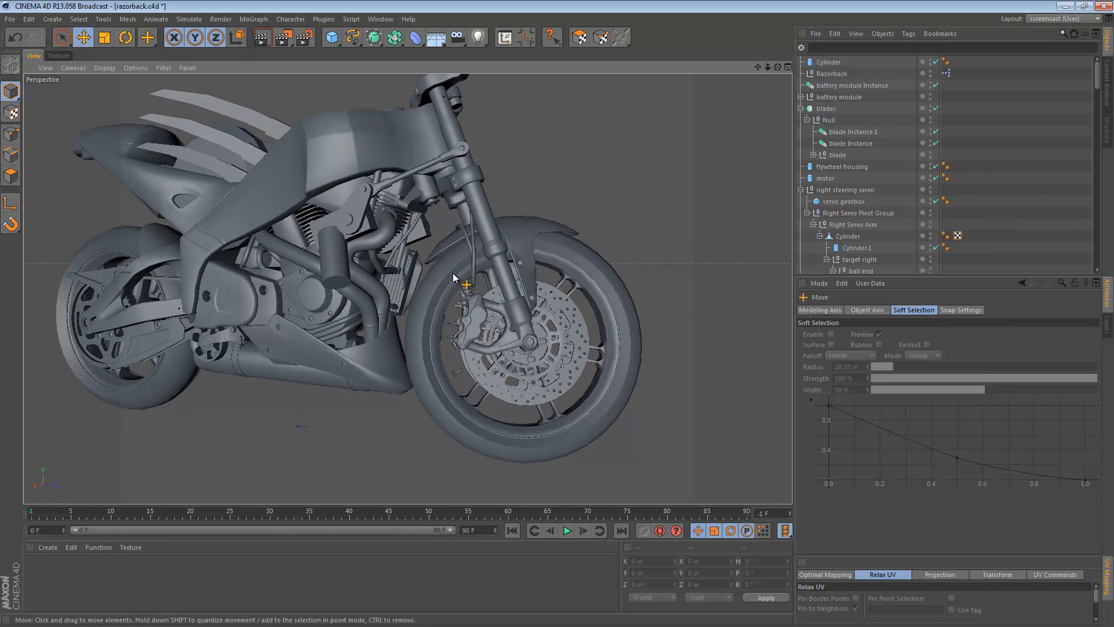
alt+drag(452, 263, 422, 278)
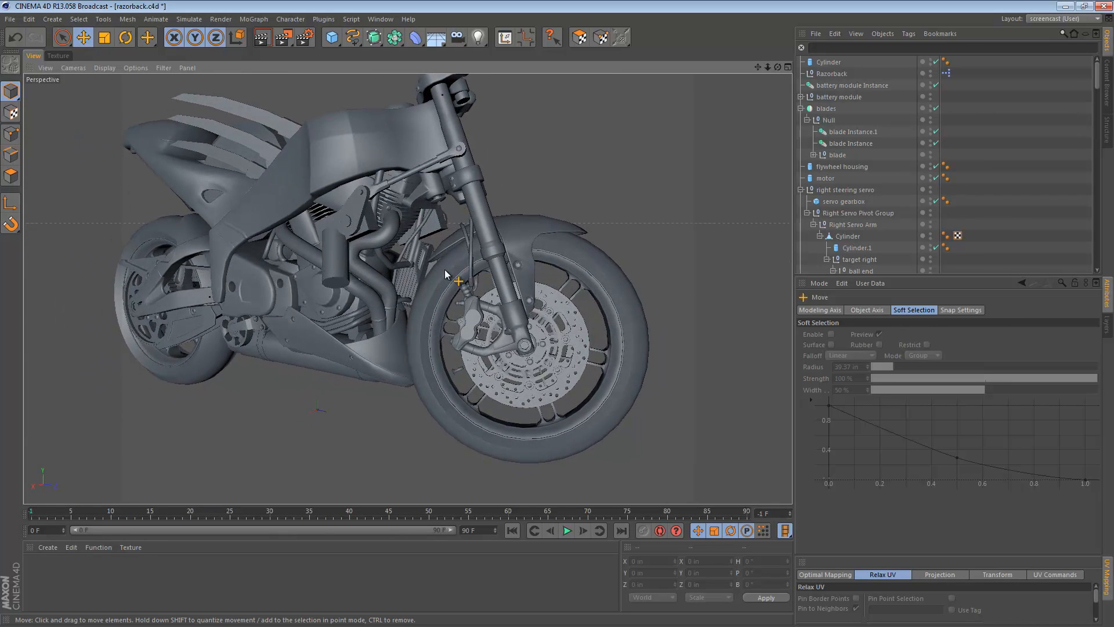
alt+middle_drag(444, 268, 479, 265)
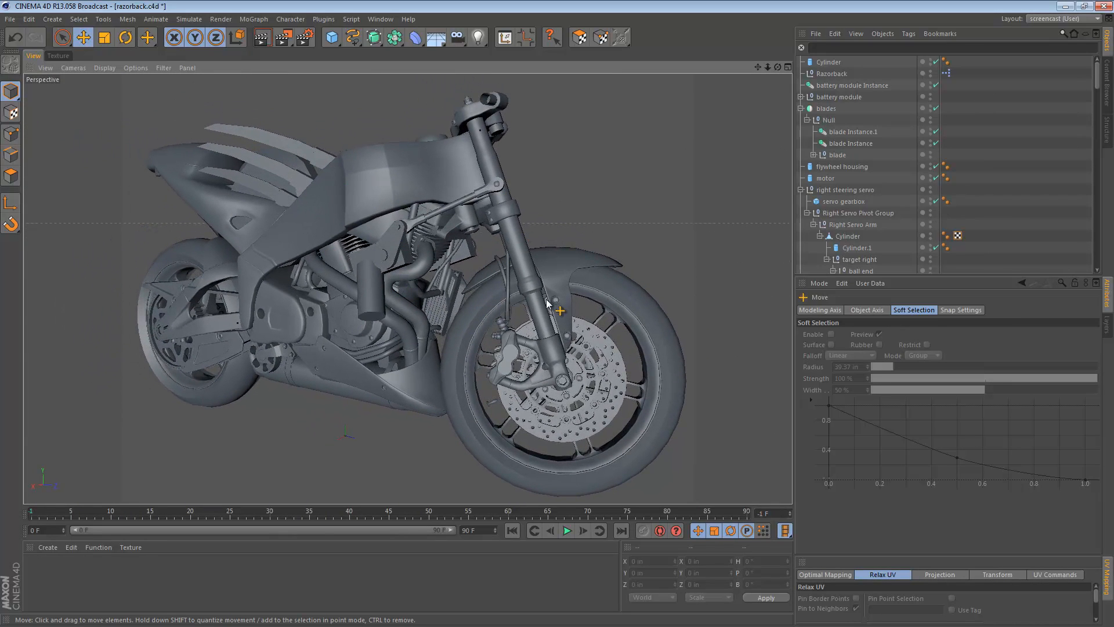